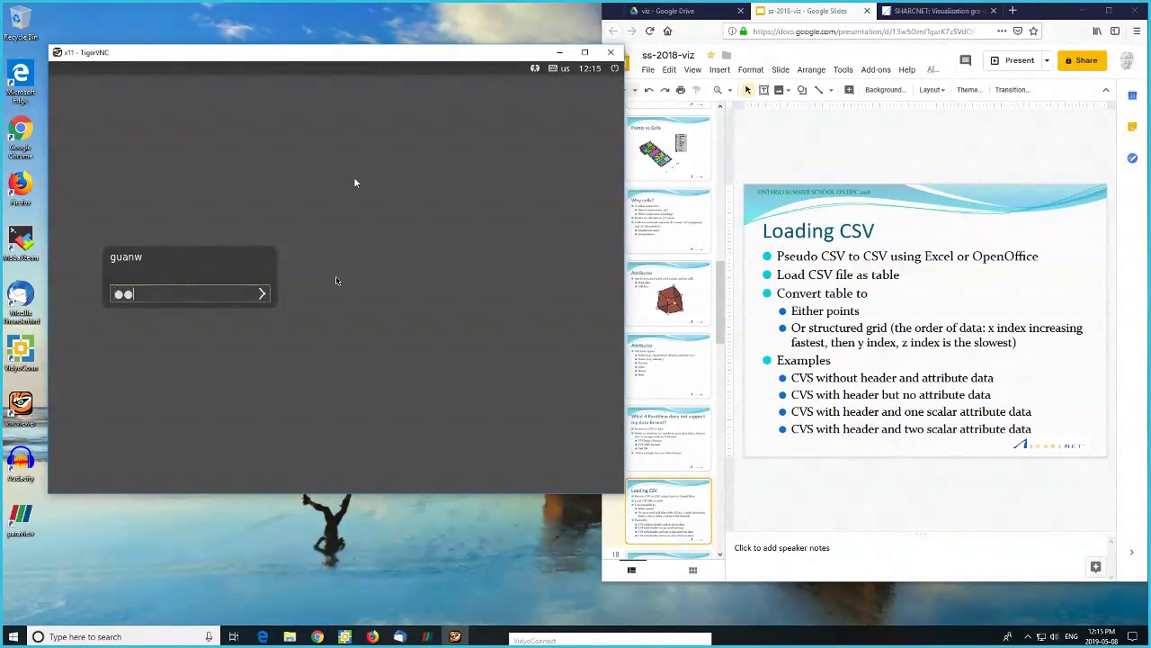
- Log in to the remote desktop with the account password and dismiss the login message
text(••••••••••••)
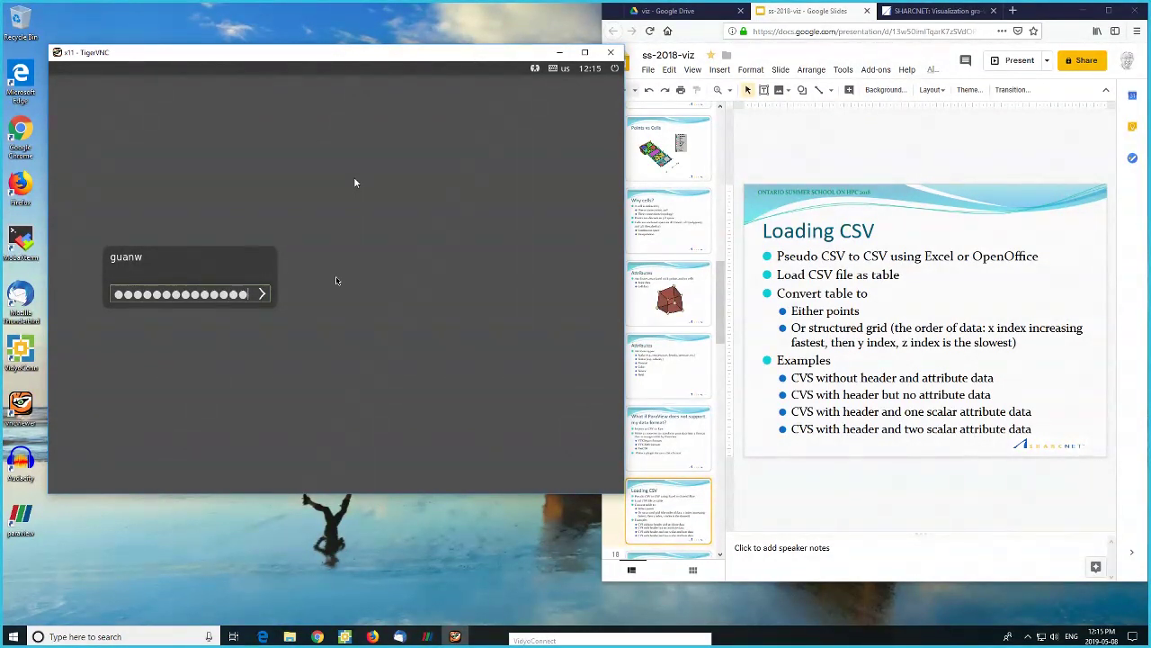
key(Return)
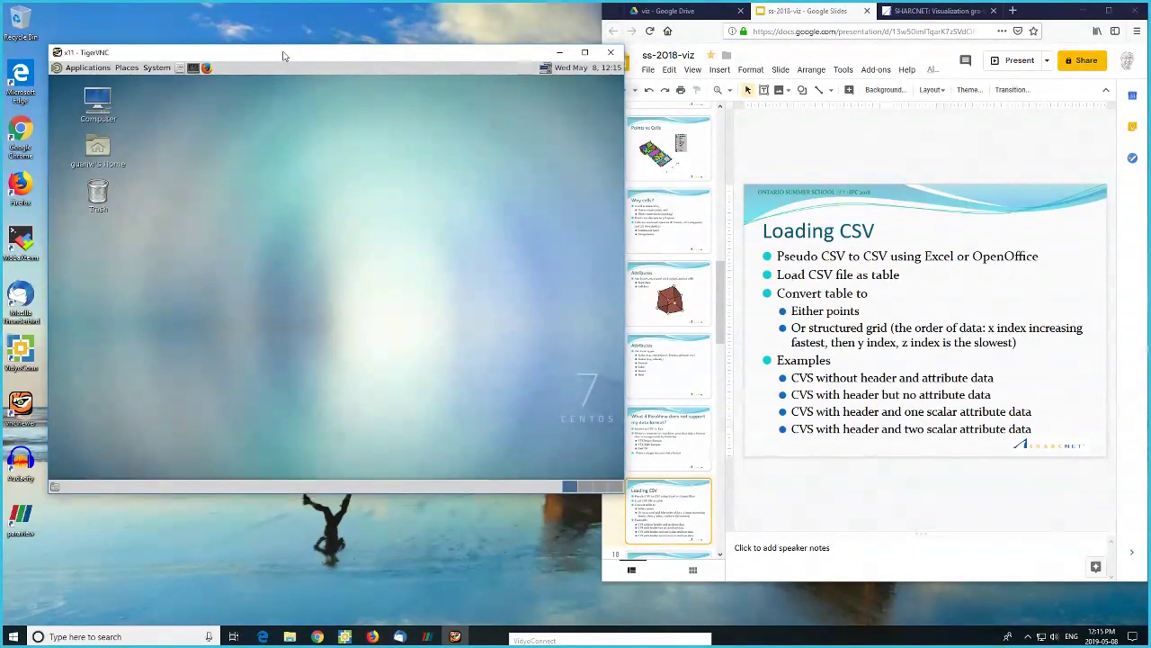
drag(283, 55, 368, 53)
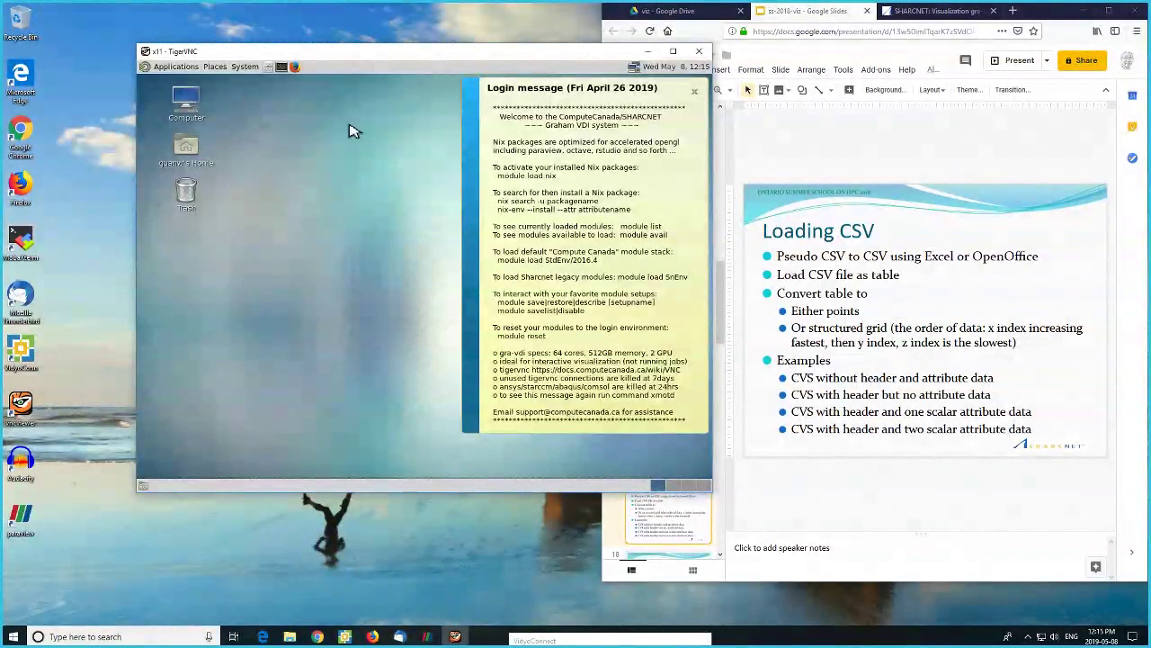
click(693, 92)
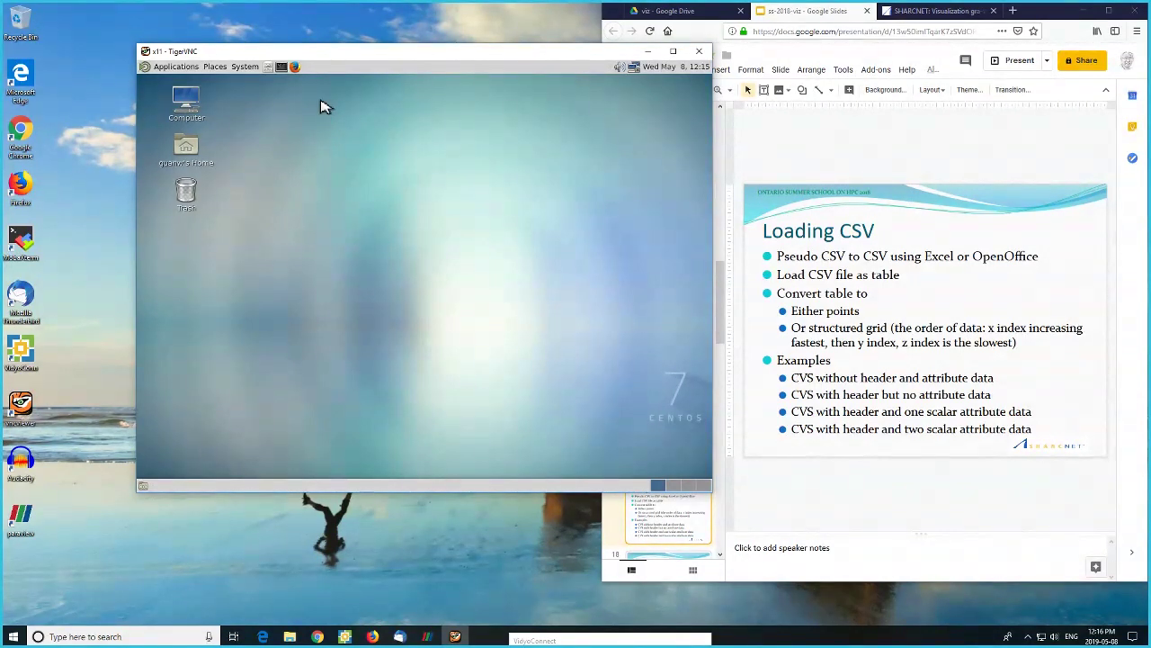
- Open a terminal on the remote desktop and list the available modules with "module avail"
click(281, 68)
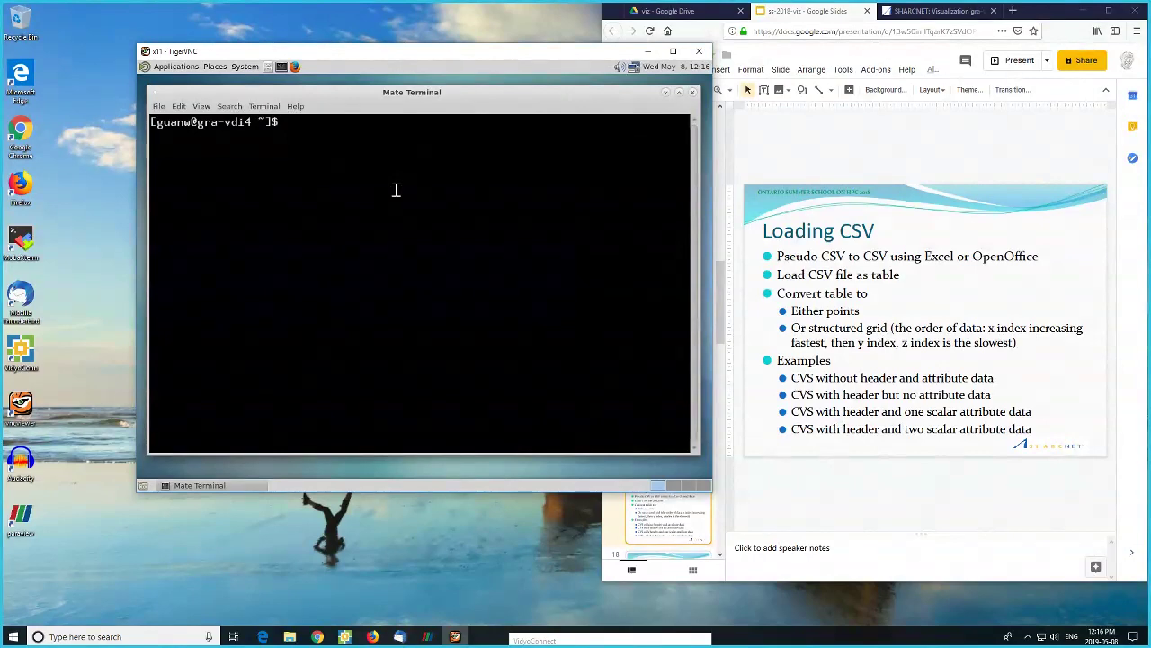
text(module lo)
key(BackSpace)
key(BackSpace)
text(va)
key(BackSpace)
text(es)
key(BackSpace)
key(BackSpace)
key(BackSpace)
text(avail)
key(Return)
key(m)
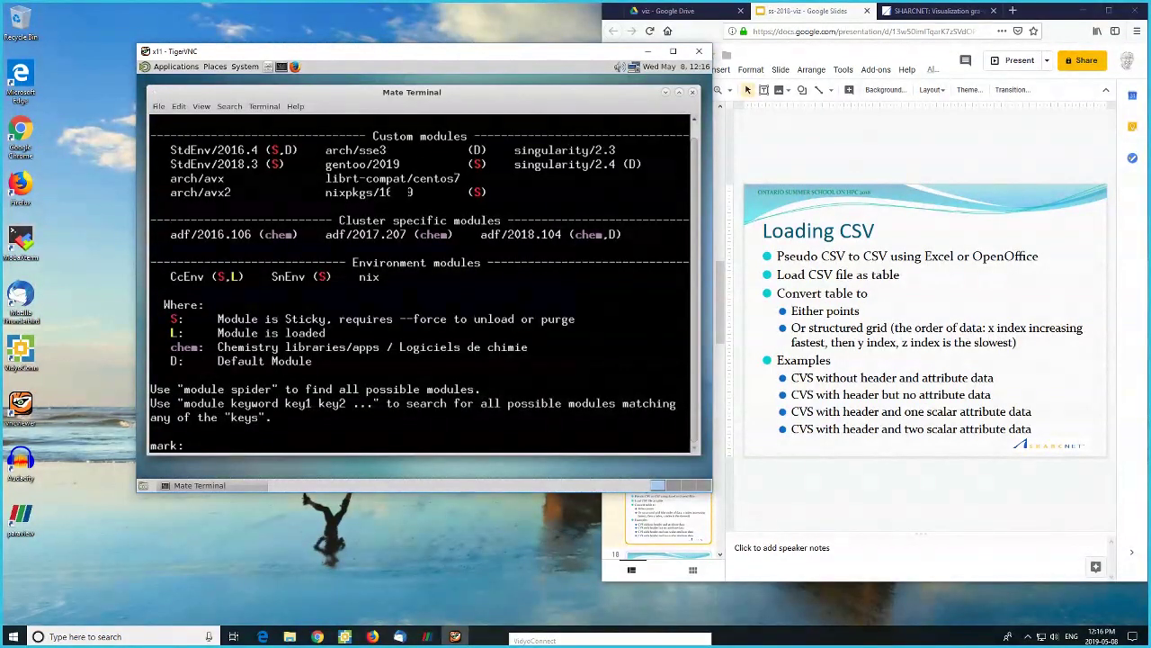
- Leave the module listing and load the StdEnv/2016.4 module
text(qqmodu)
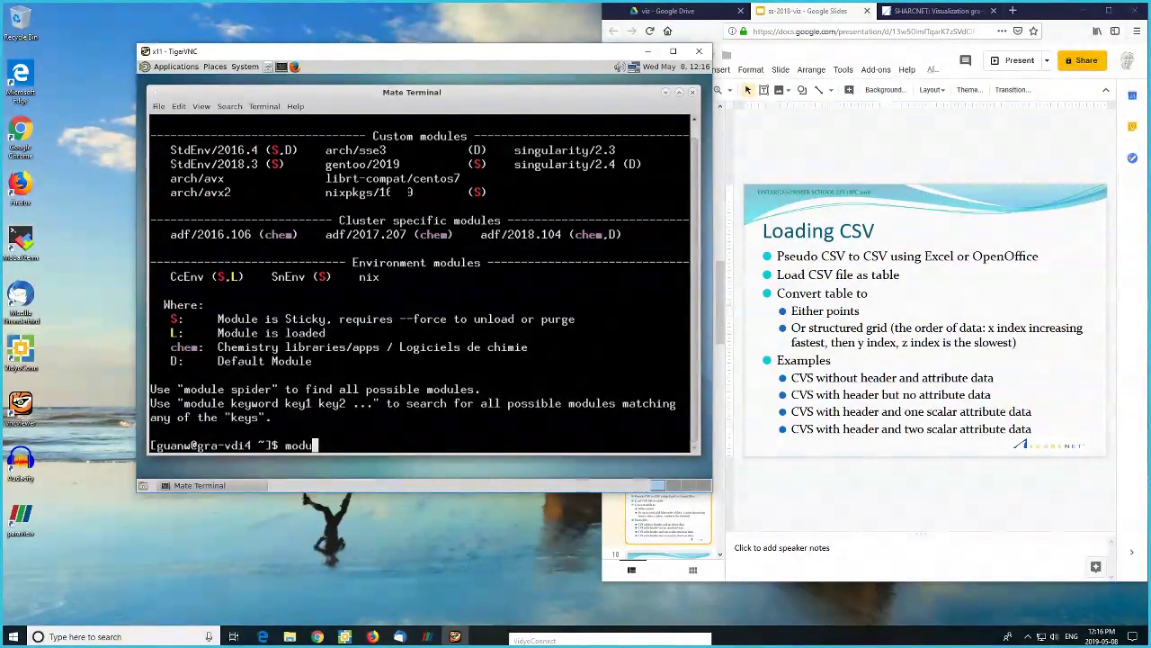
text(le load)
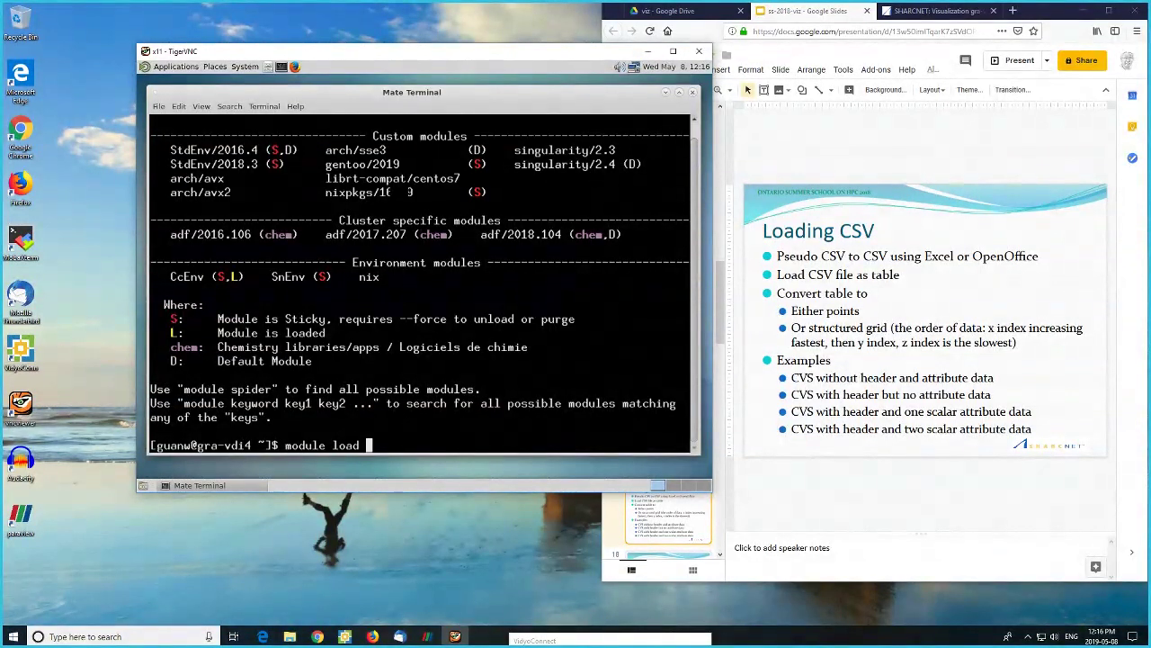
double_click(237, 151)
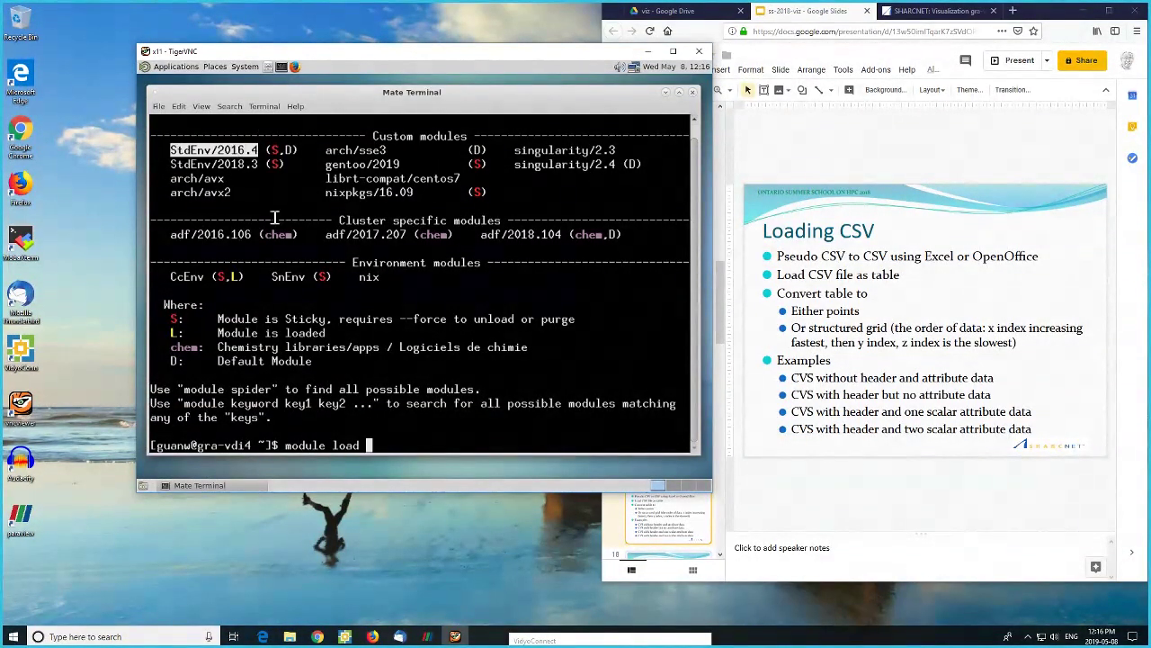
middle_click(363, 276)
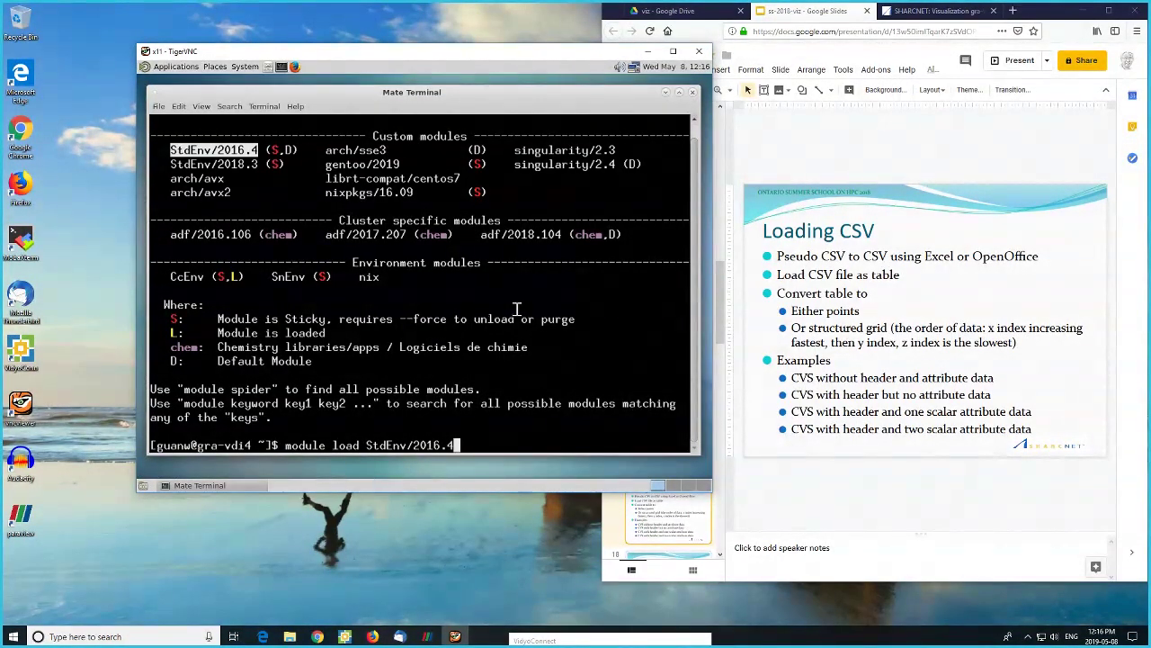
key(Return)
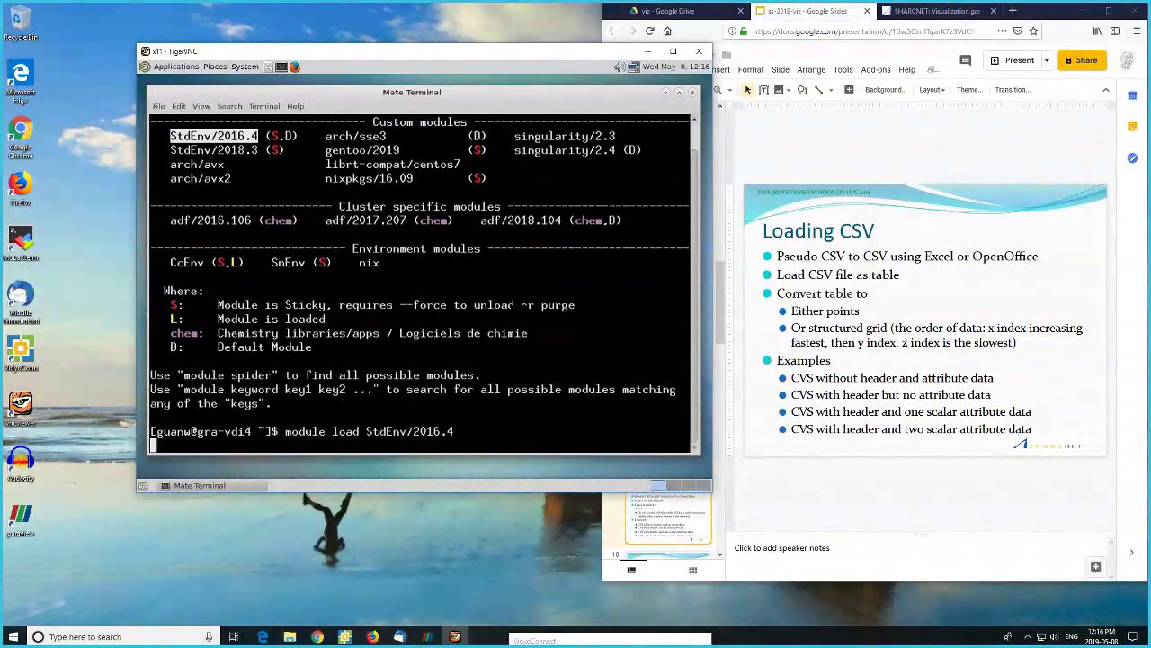
- Load the paraview/5.3.0 module in the terminal
text(module)
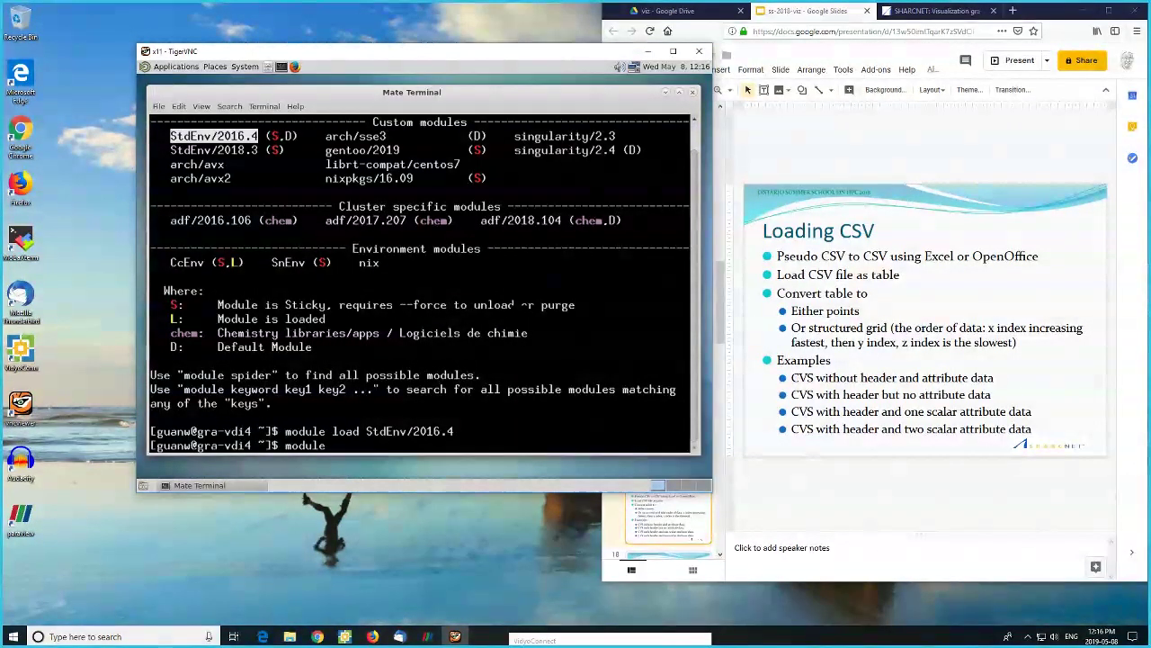
key(BackSpace)
text(load paraview/5.)
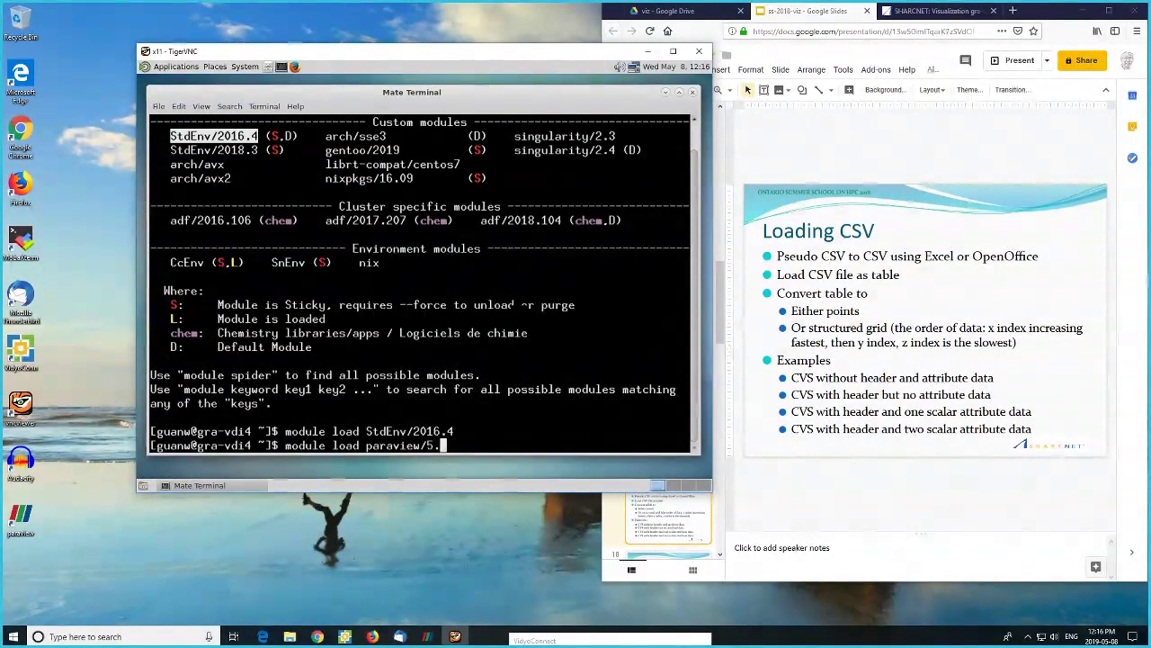
text(3.0)
key(Return)
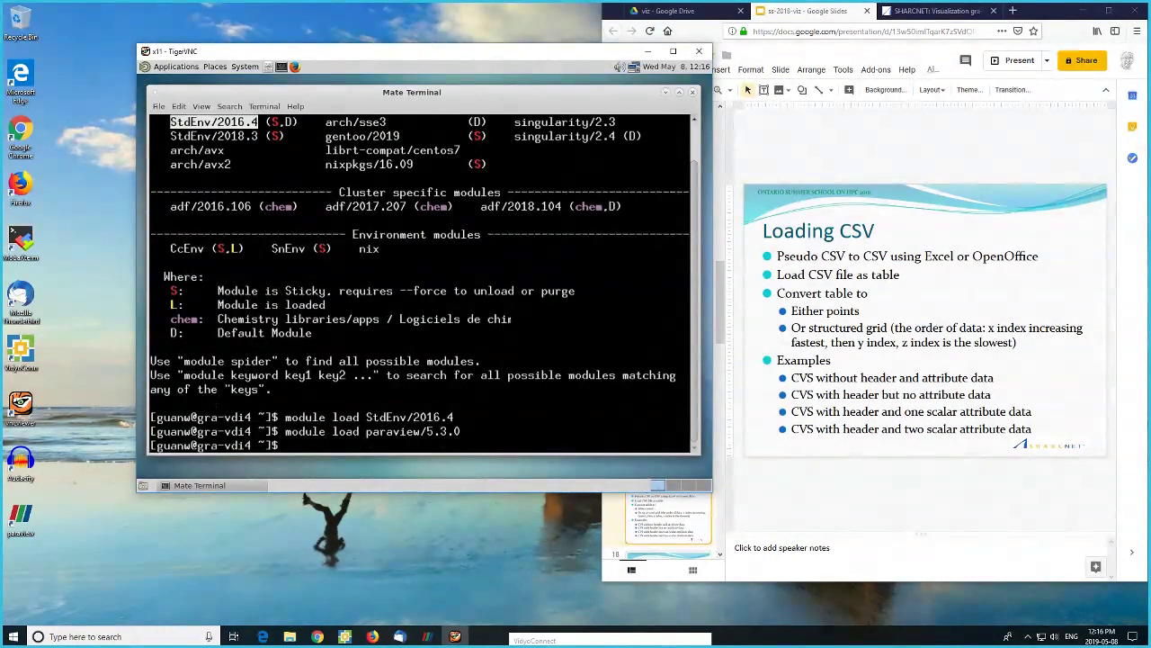
- Change to the summerschool/ss2018/viz folder inside the account's project directory and list its files with "ll"
text(pwd)
key(Return)
text(cd )
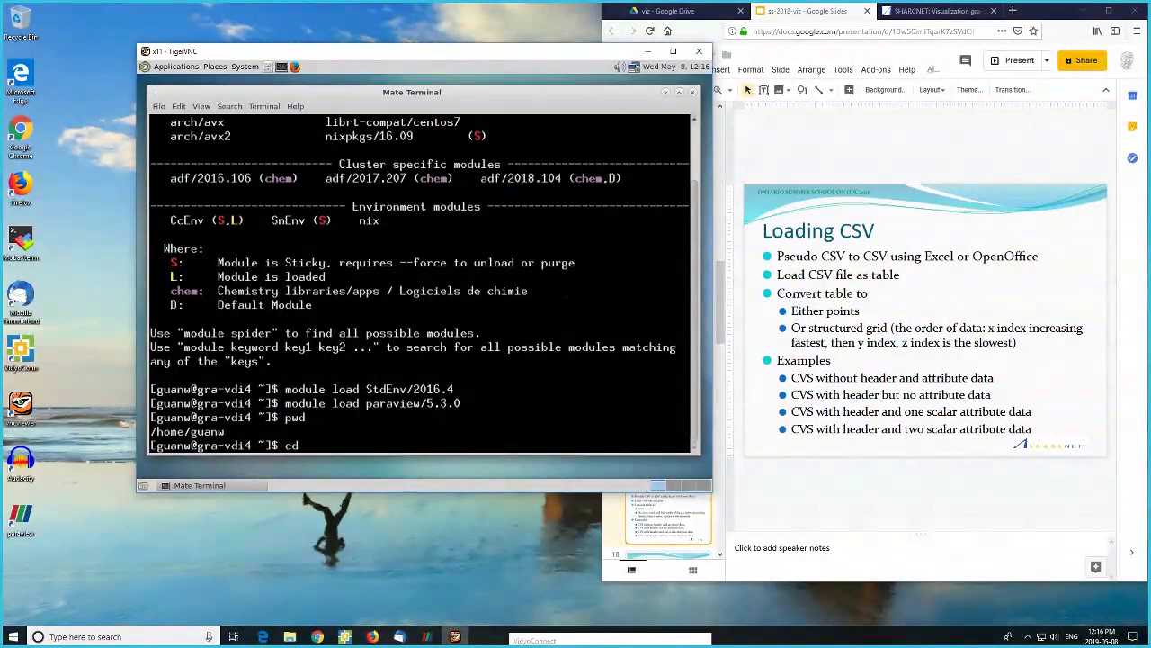
text(project/guanw/su)
key(Tab)
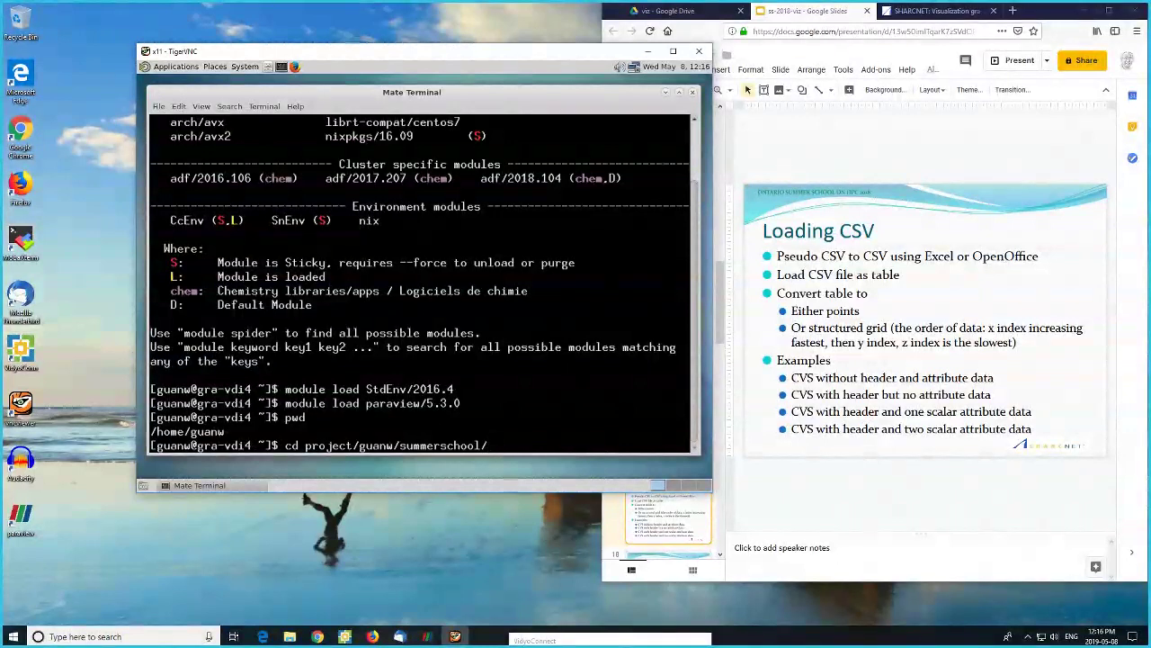
text(s)
key(Tab)
text(/viz)
key(Return)
text(ll)
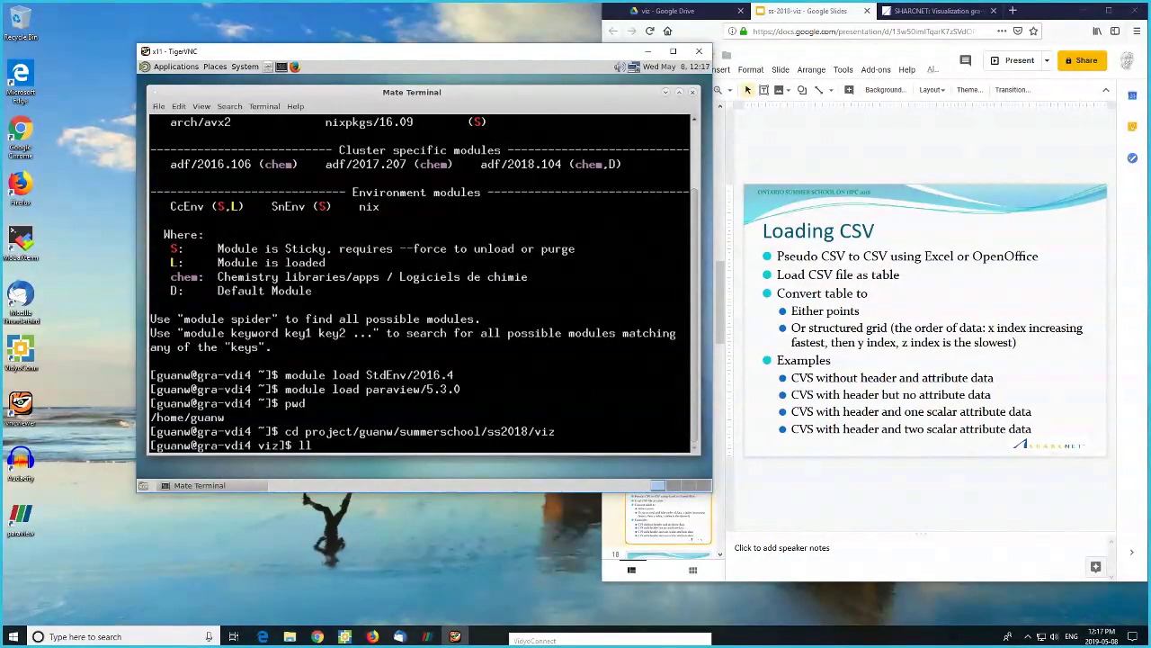
key(Return)
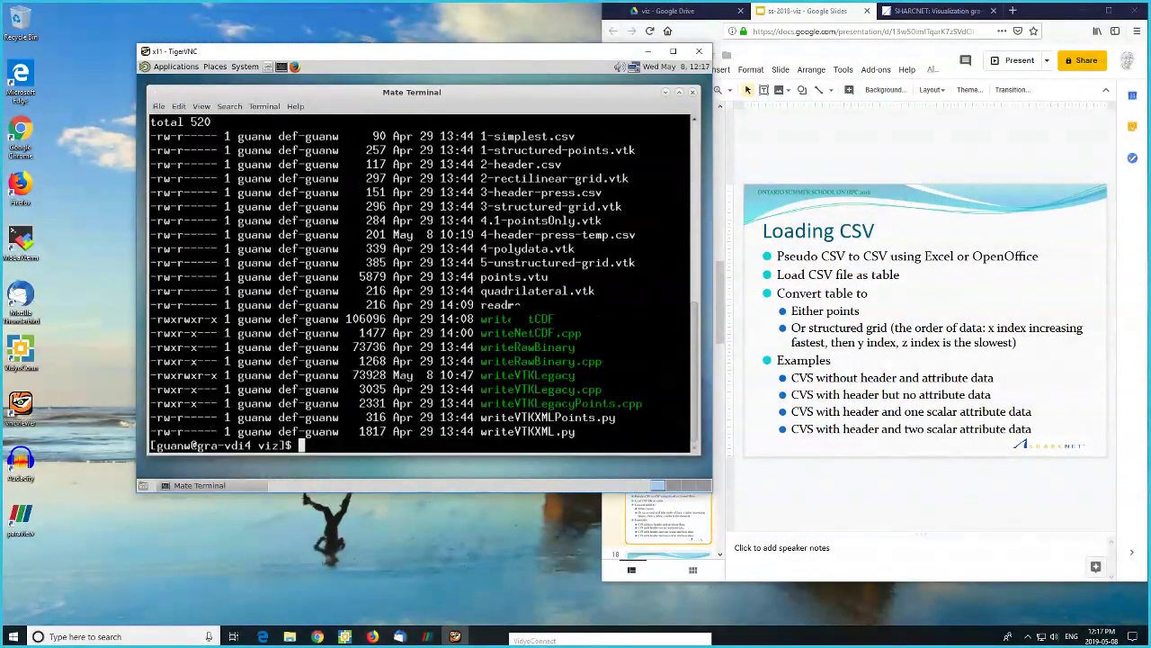
- Maximize the remote desktop window and launch ParaView from the terminal as a background process with "paraview &"
click(674, 52)
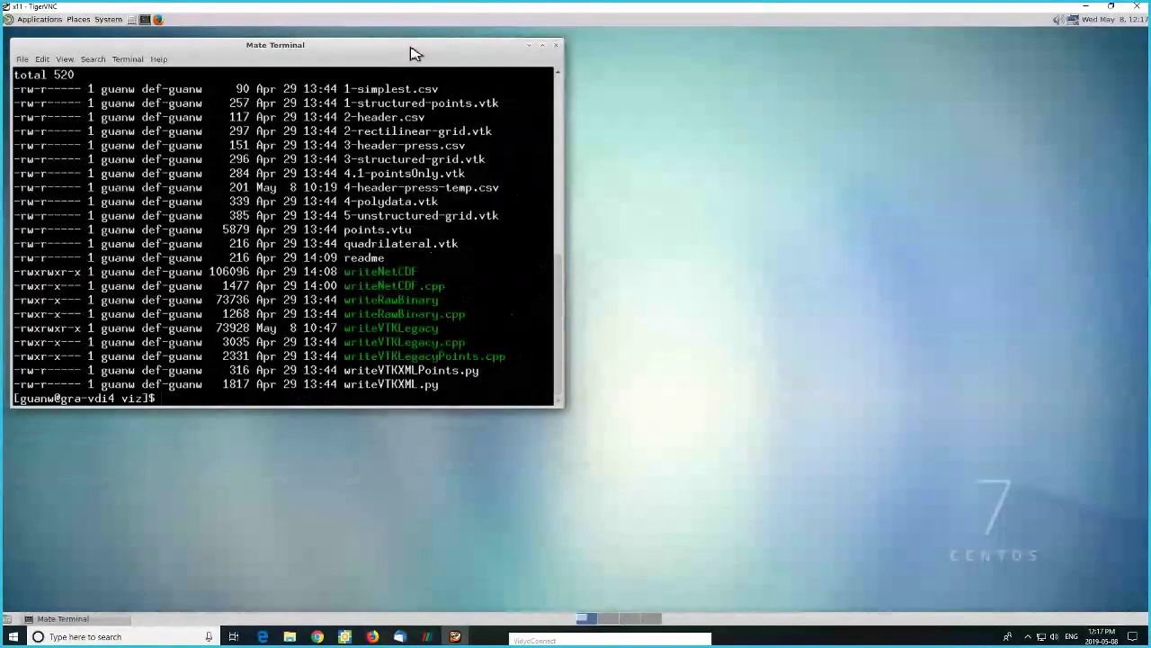
drag(411, 51, 422, 48)
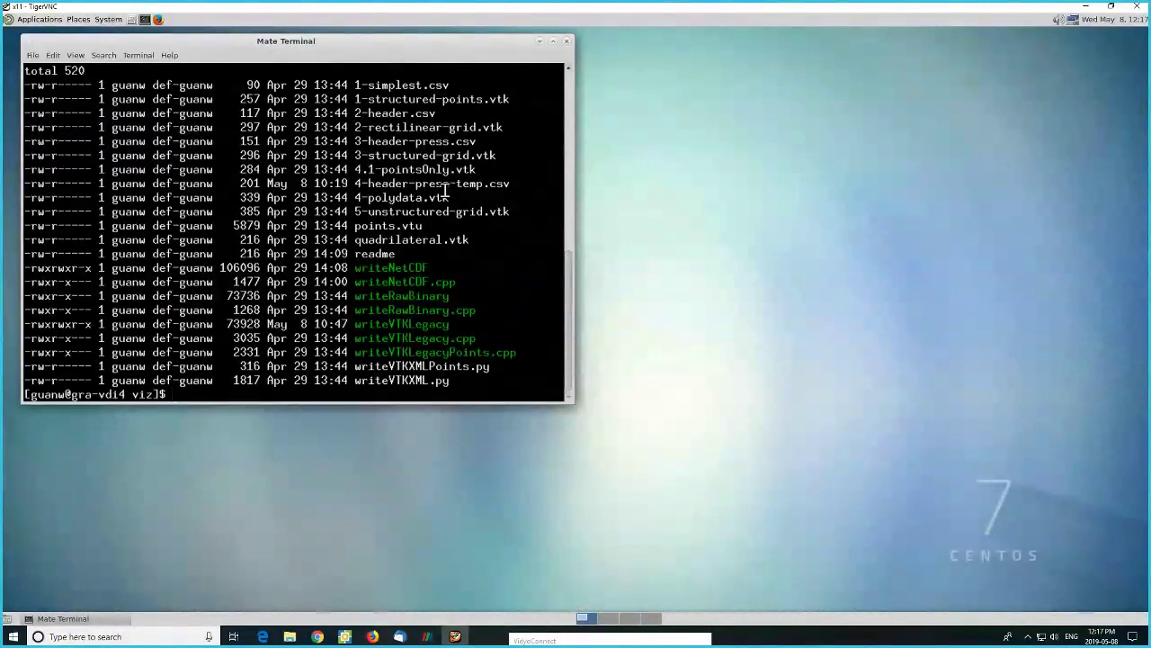
text(.)
text(araview )
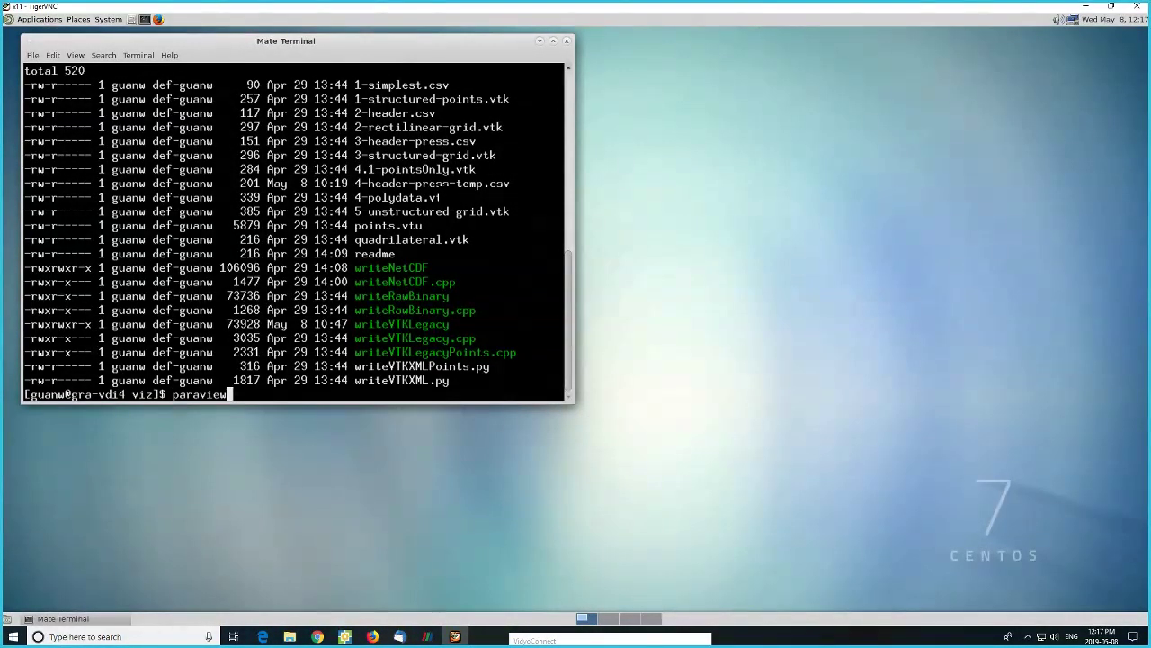
text(&)
key(Return)
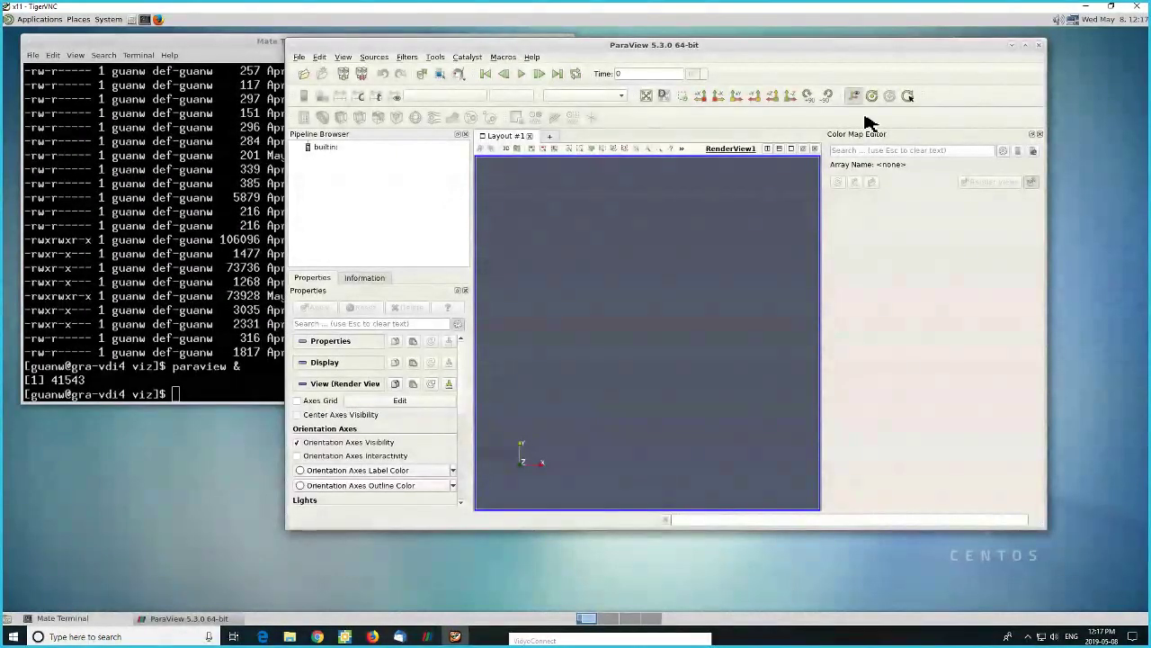
- Close ParaView's Color Map Editor and shift the ParaView window so that more of the terminal is uncovered
click(1040, 134)
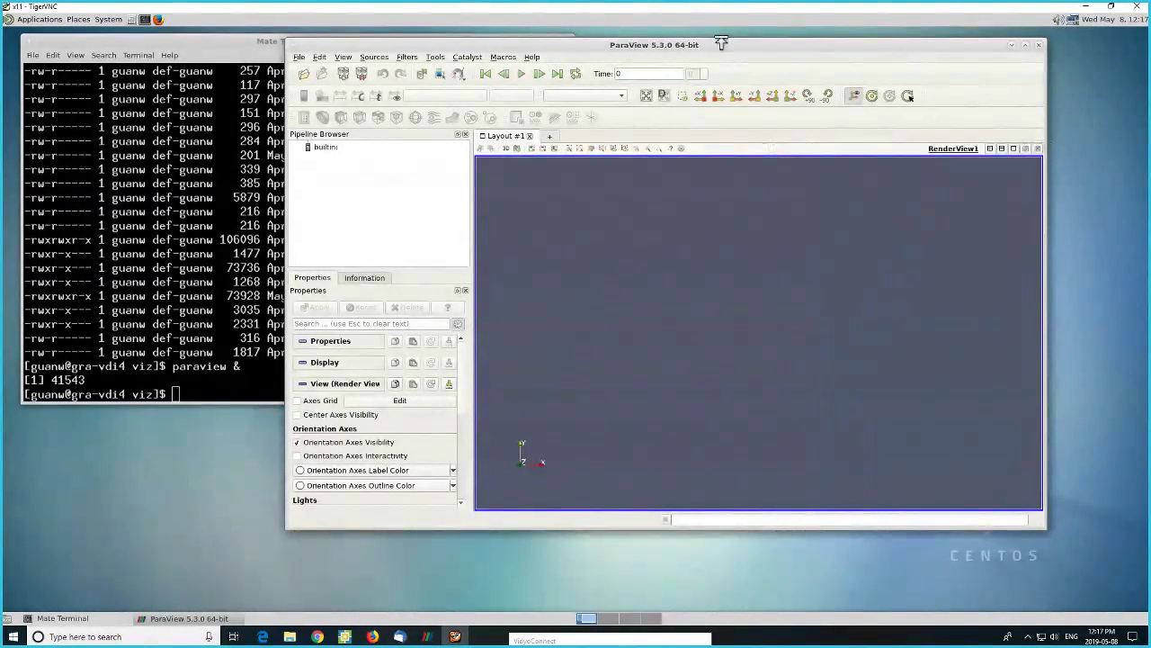
drag(715, 47, 801, 48)
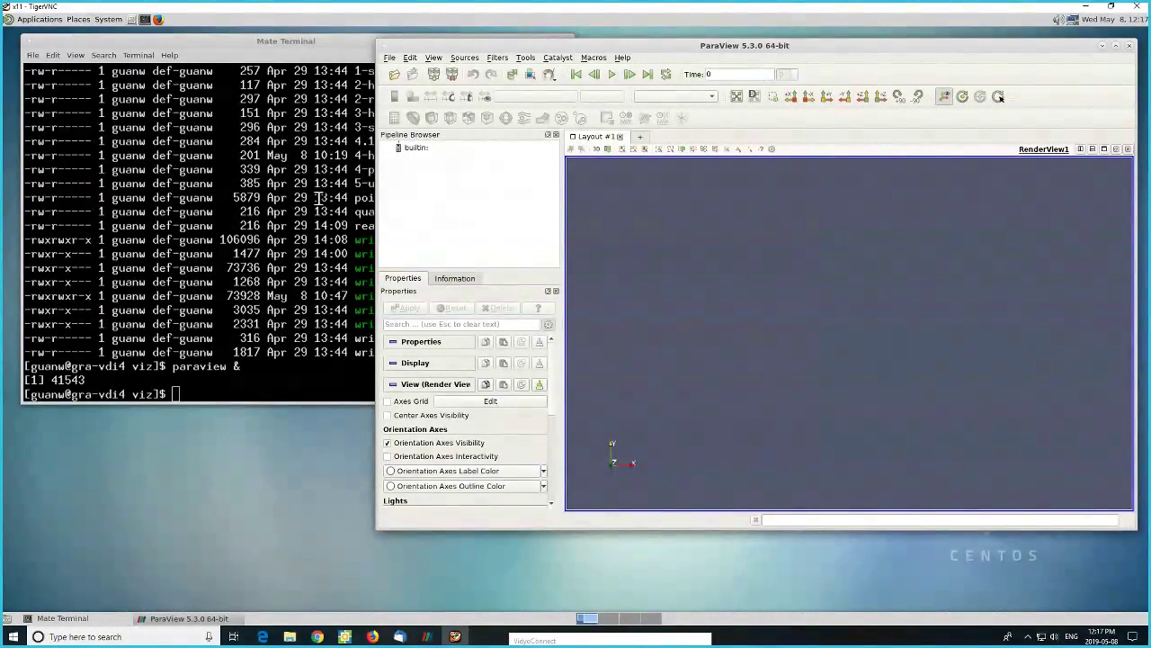
- Show the contents of 1-simplest.csv with less in the terminal and make the terminal window taller
click(286, 197)
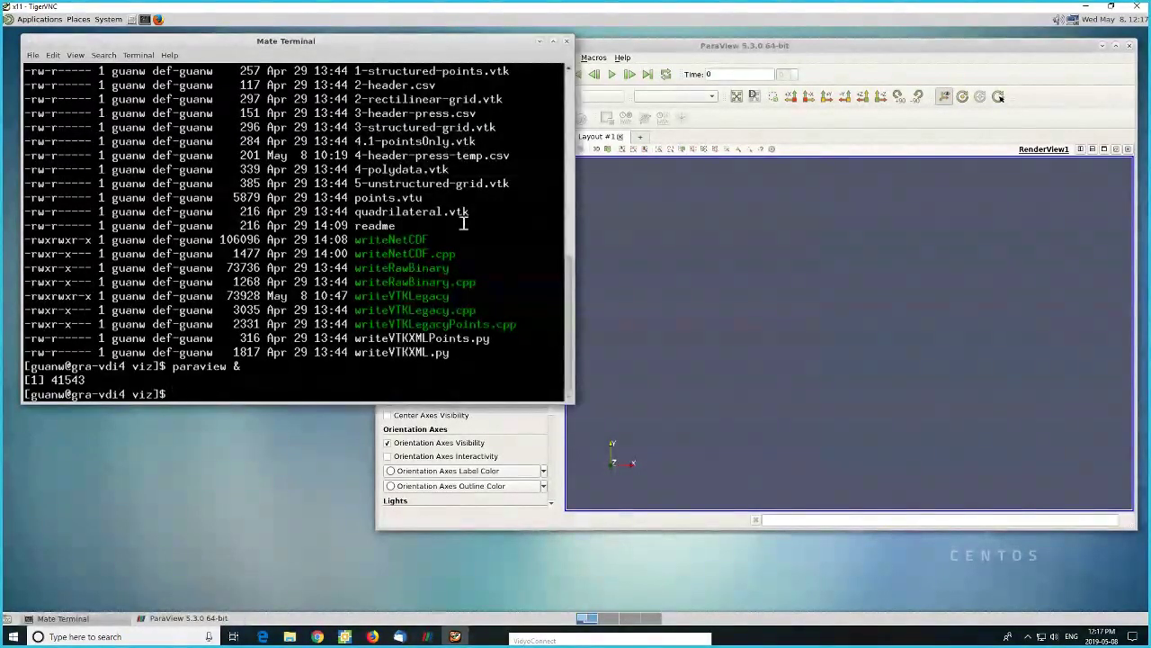
scroll(464, 221, up, 3)
scroll(465, 225, down, 3)
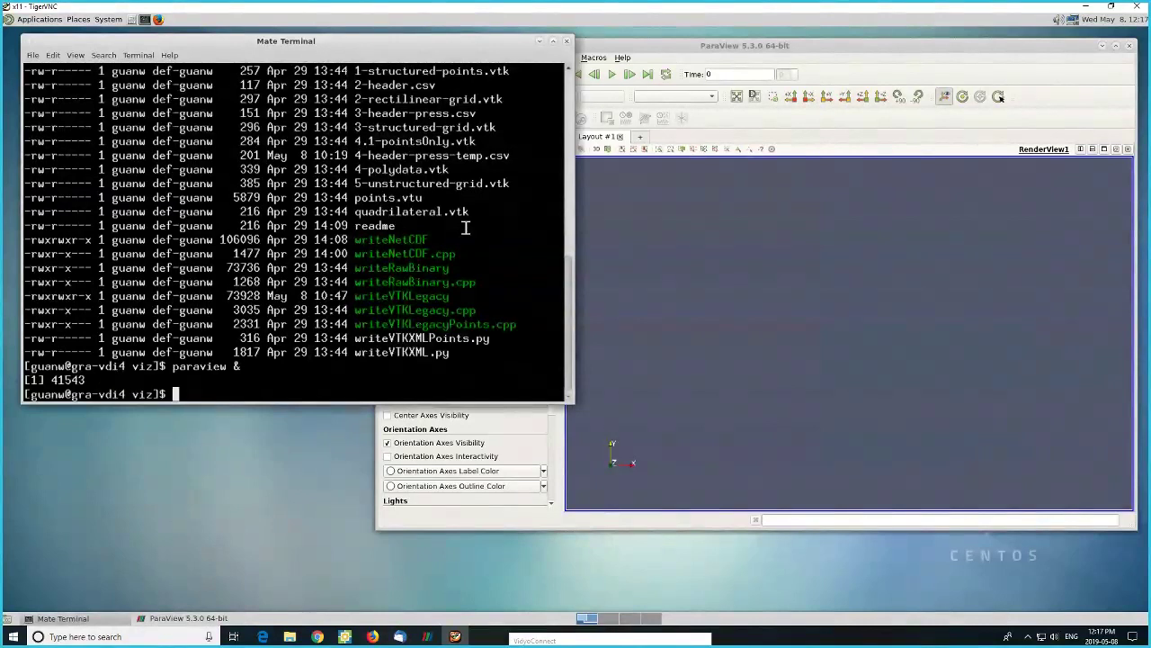
text(less)
scroll(450, 180, up, 2)
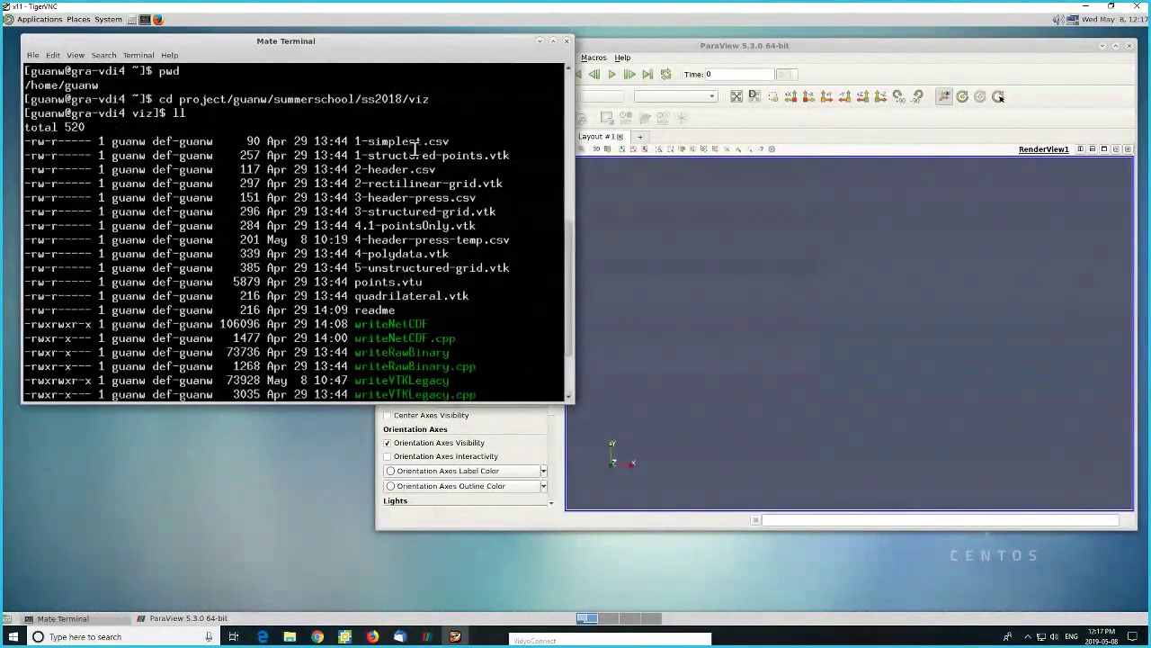
double_click(415, 142)
middle_click(424, 184)
key(Return)
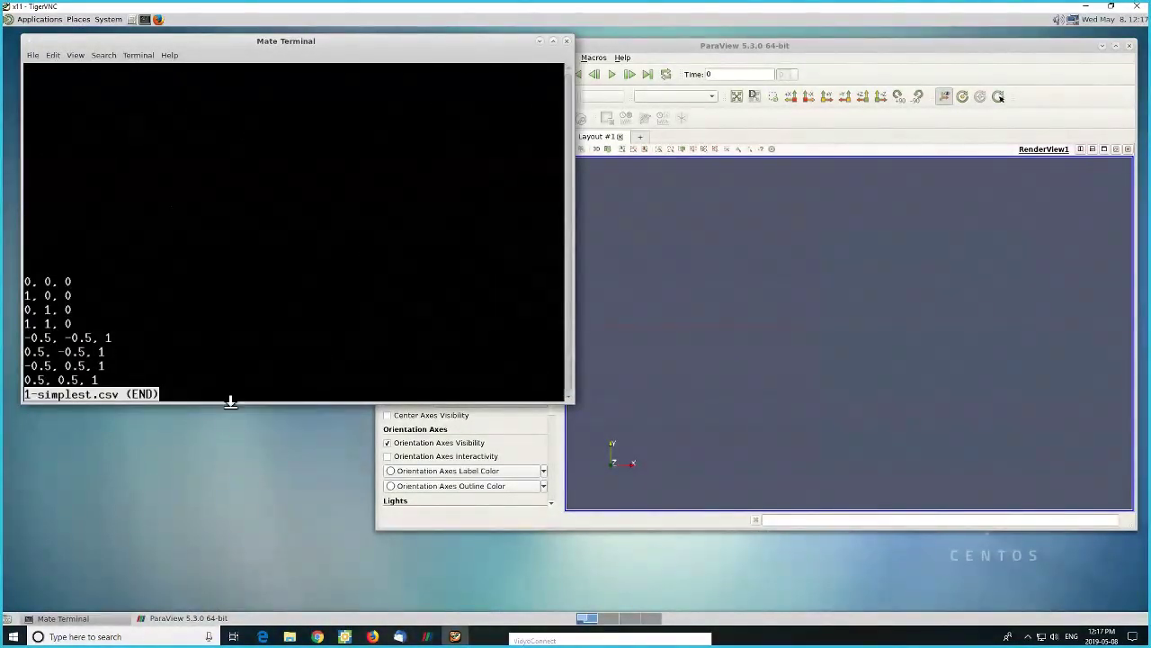
drag(228, 400, 226, 488)
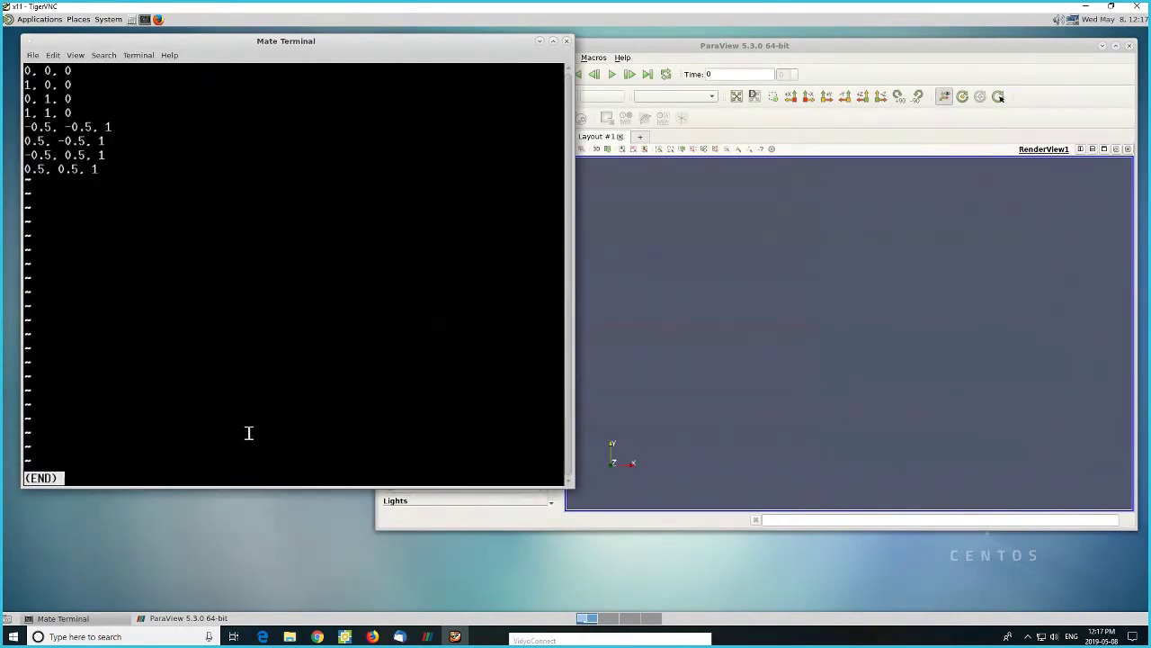
- Quit the file viewer and reopen 1-simplest.csv with less to examine its coordinate rows
key(q)
key(Return)
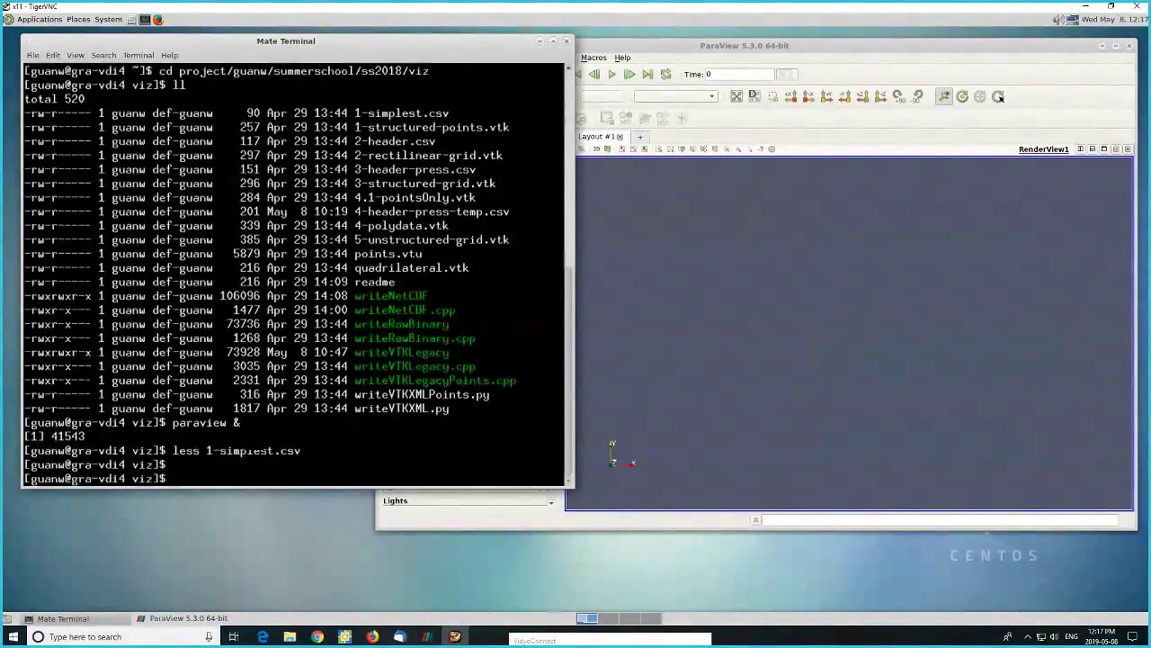
key(Up)
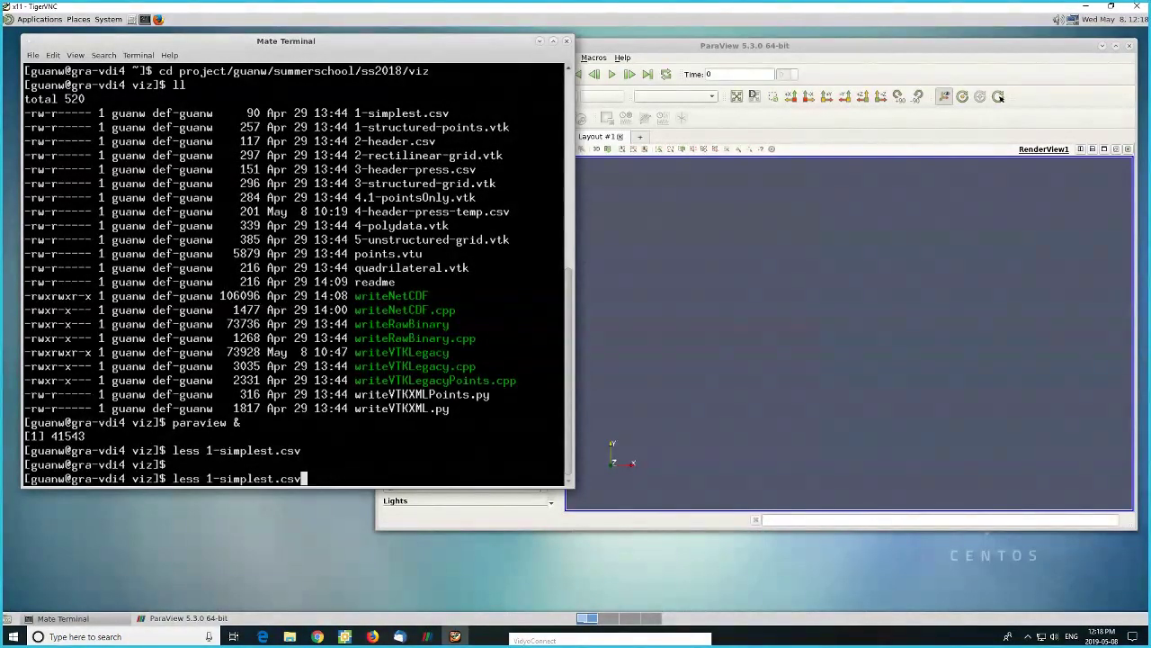
key(Return)
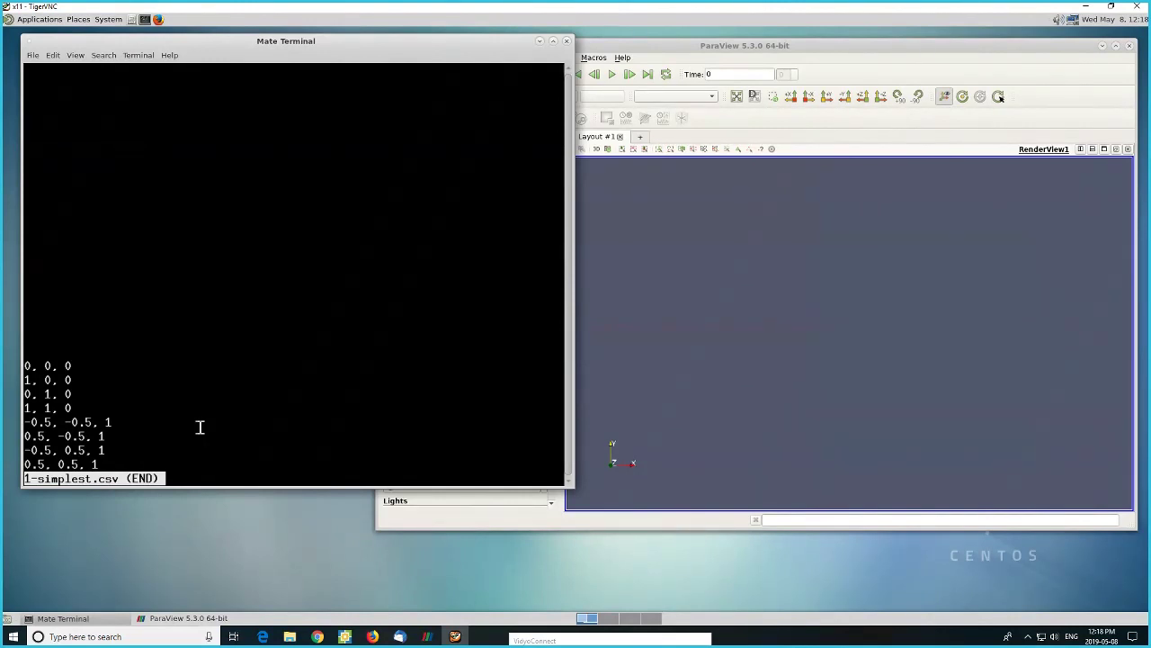
- Switch to ParaView and load 1-simplest.csv as a table with Have Headers turned off
click(786, 390)
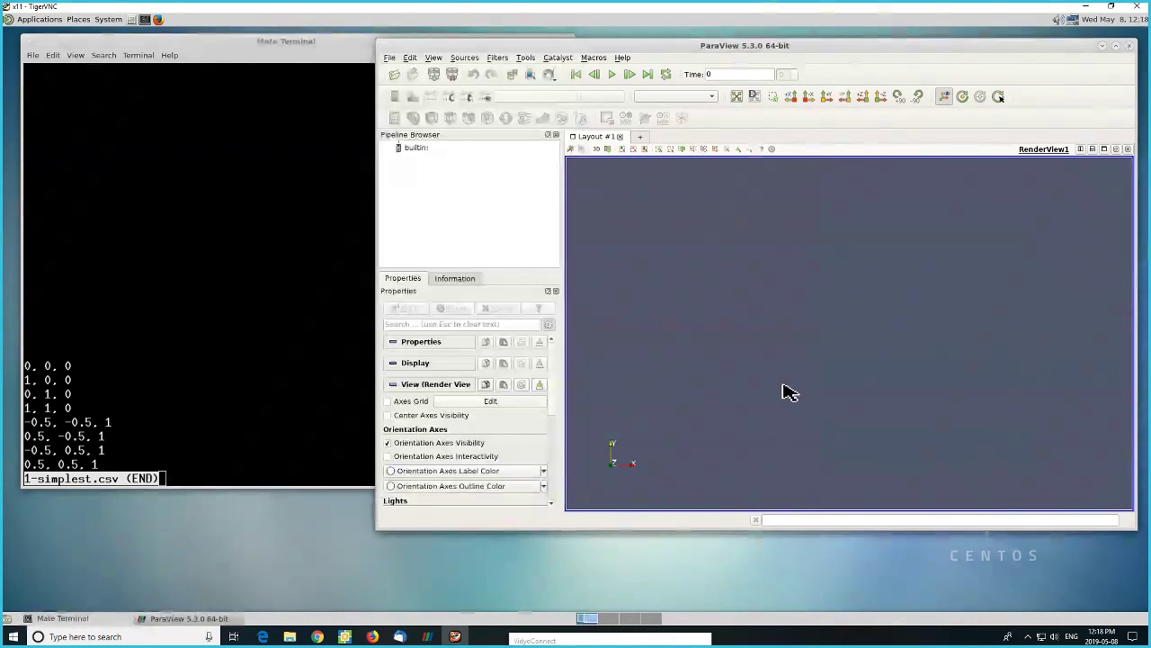
click(403, 78)
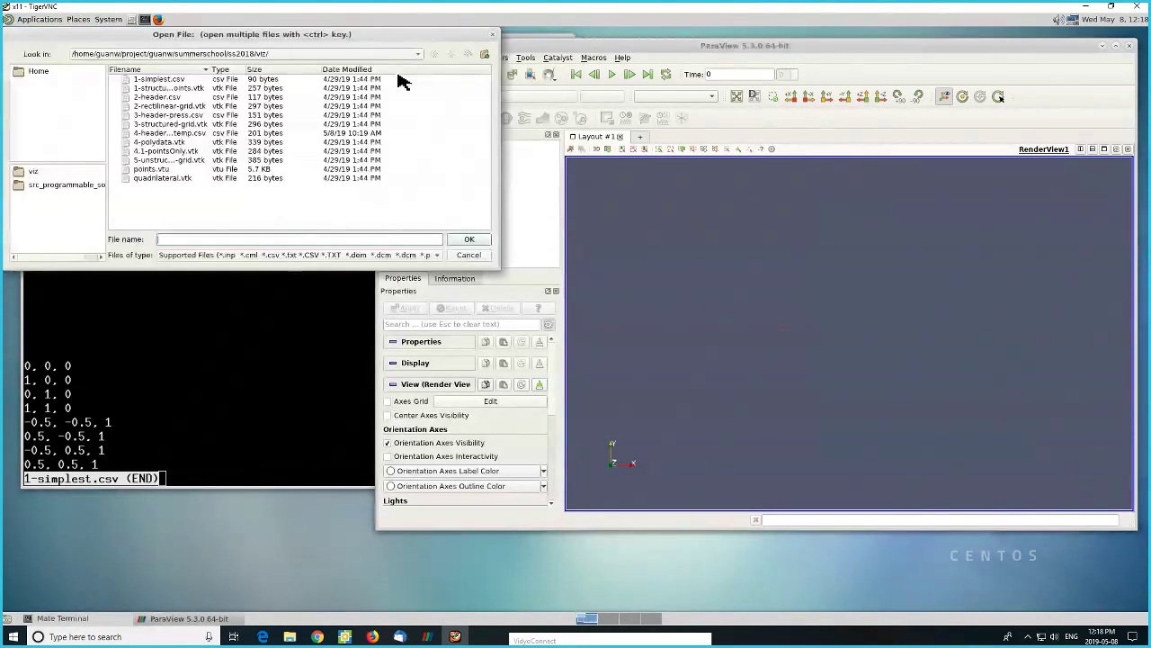
click(162, 80)
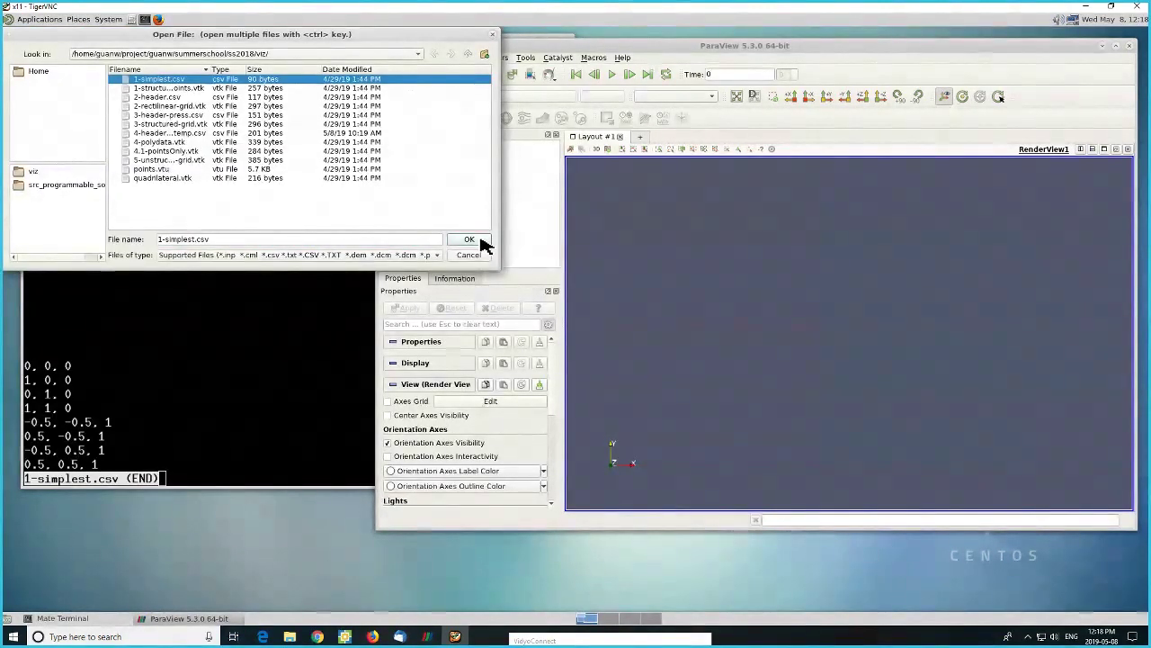
click(479, 239)
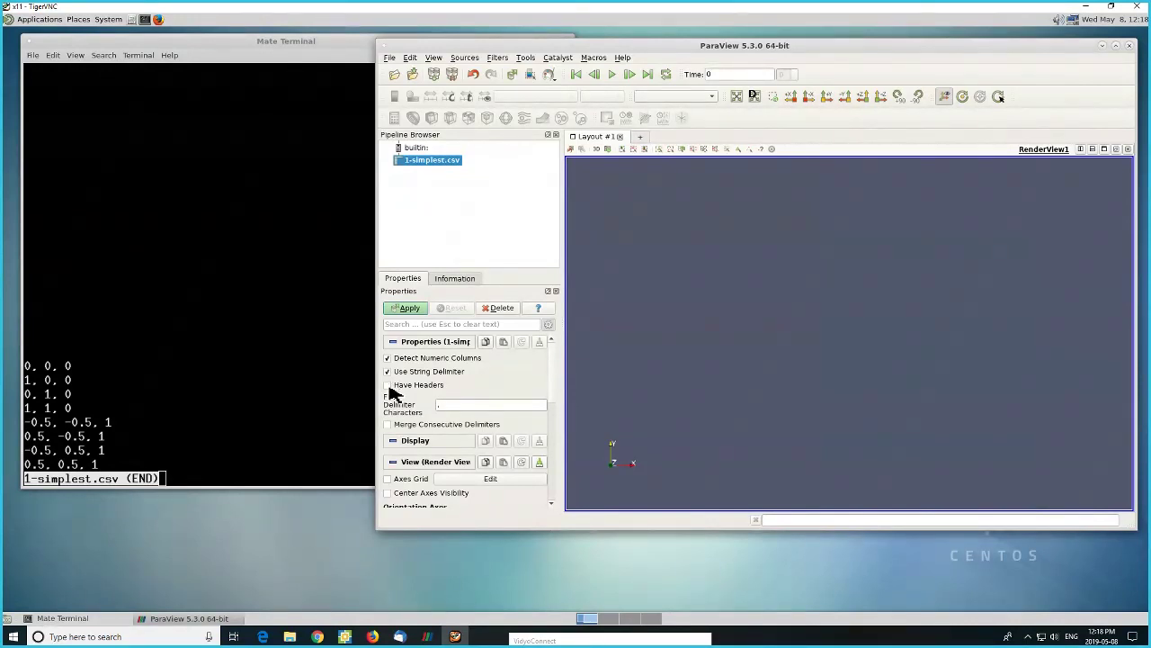
click(411, 308)
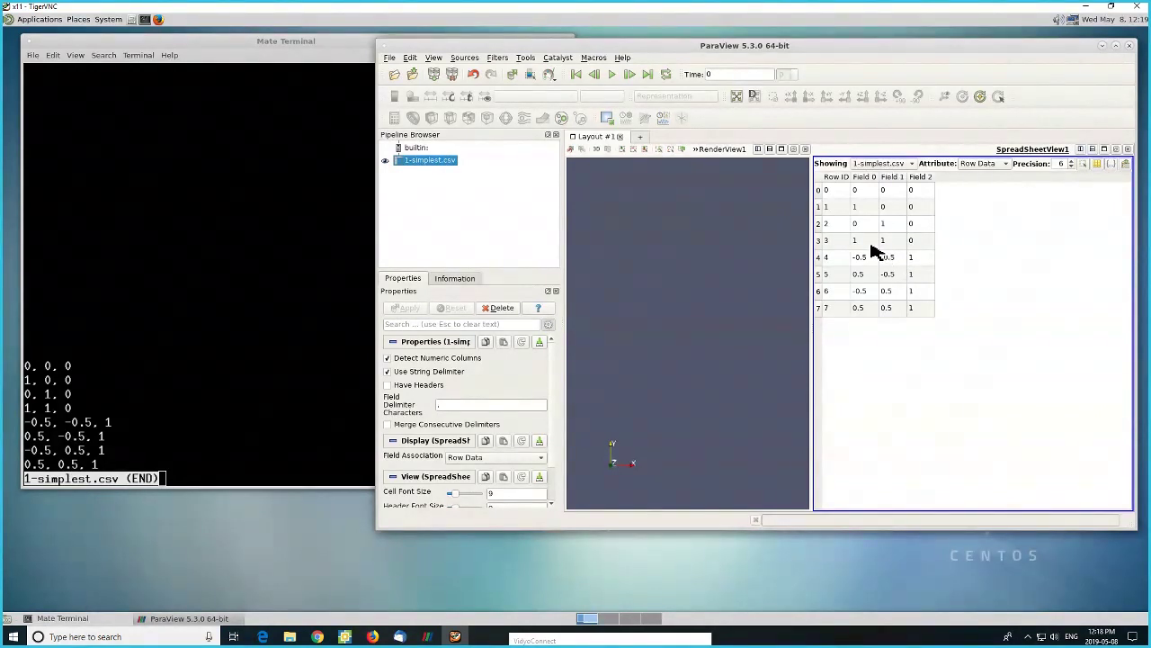
- Apply a Table To Points filter to the 1-simplest.csv table, using Field 0, Field 1 and Field 2 as X, Y and Z columns
click(498, 58)
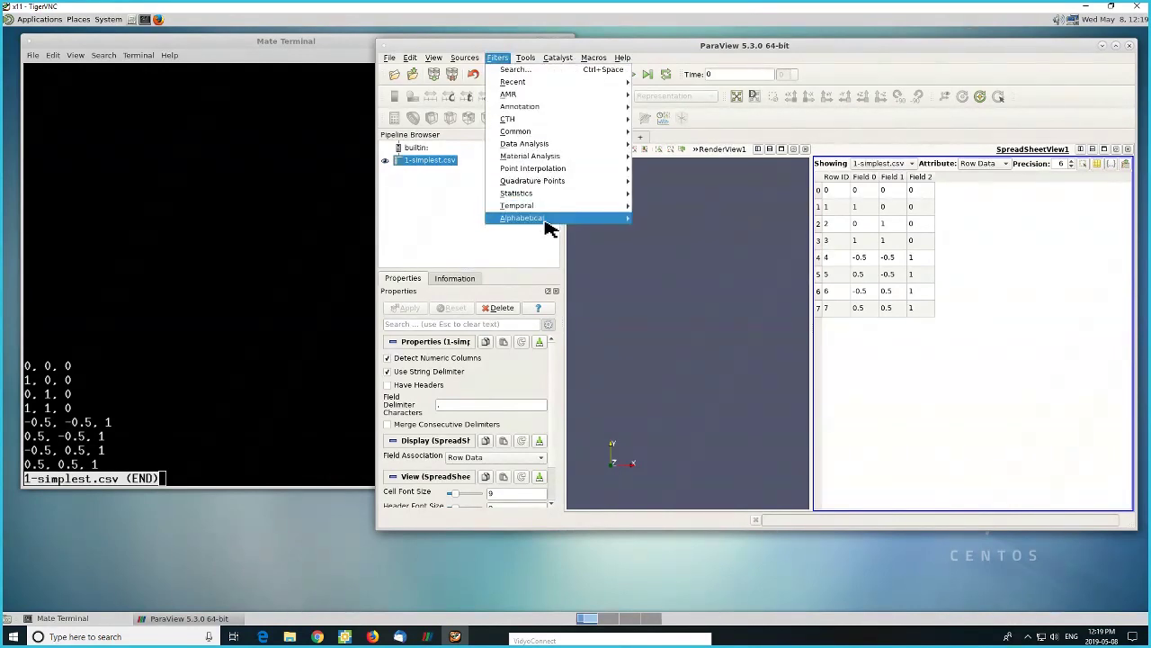
mouse_move(548, 225)
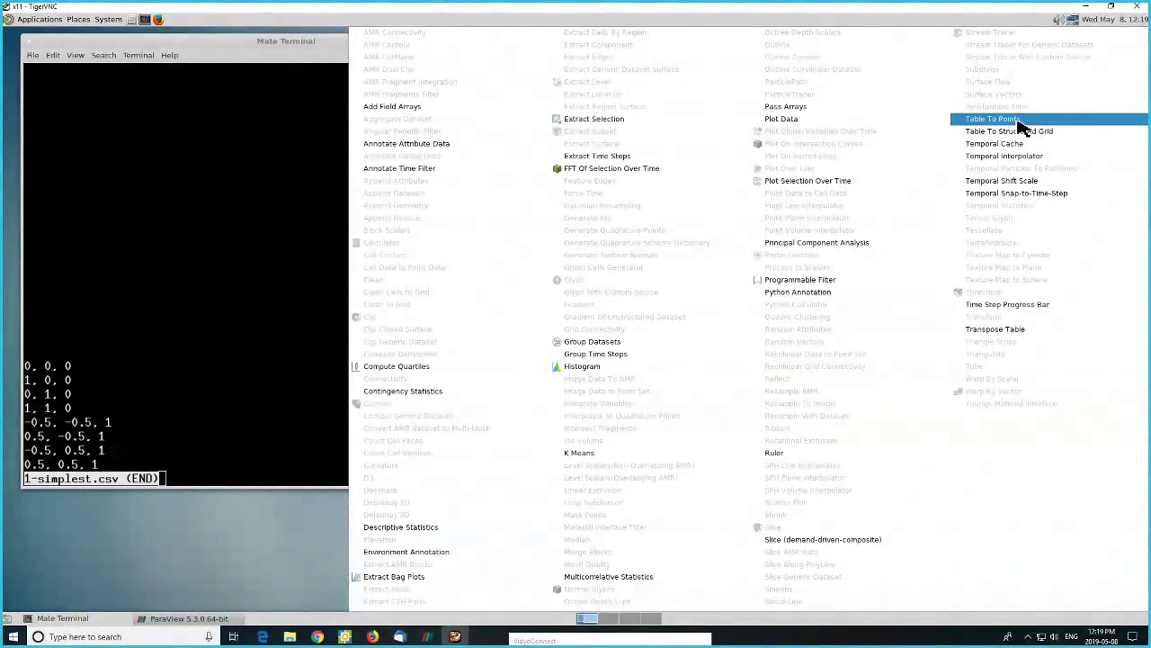
click(1020, 120)
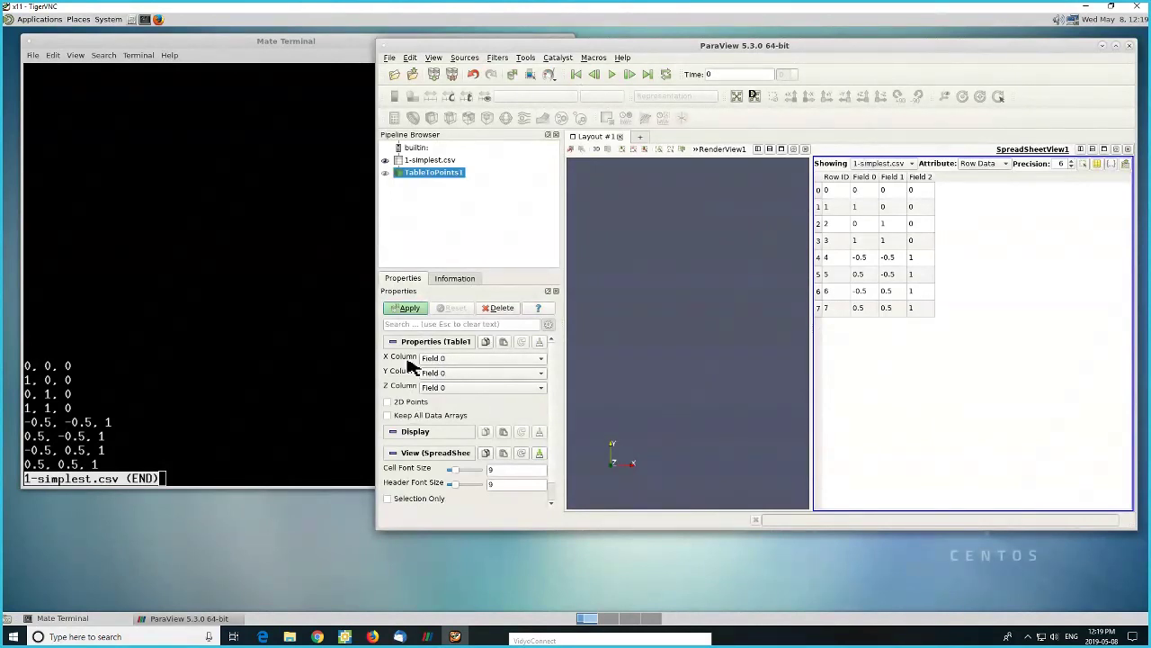
click(411, 309)
click(460, 363)
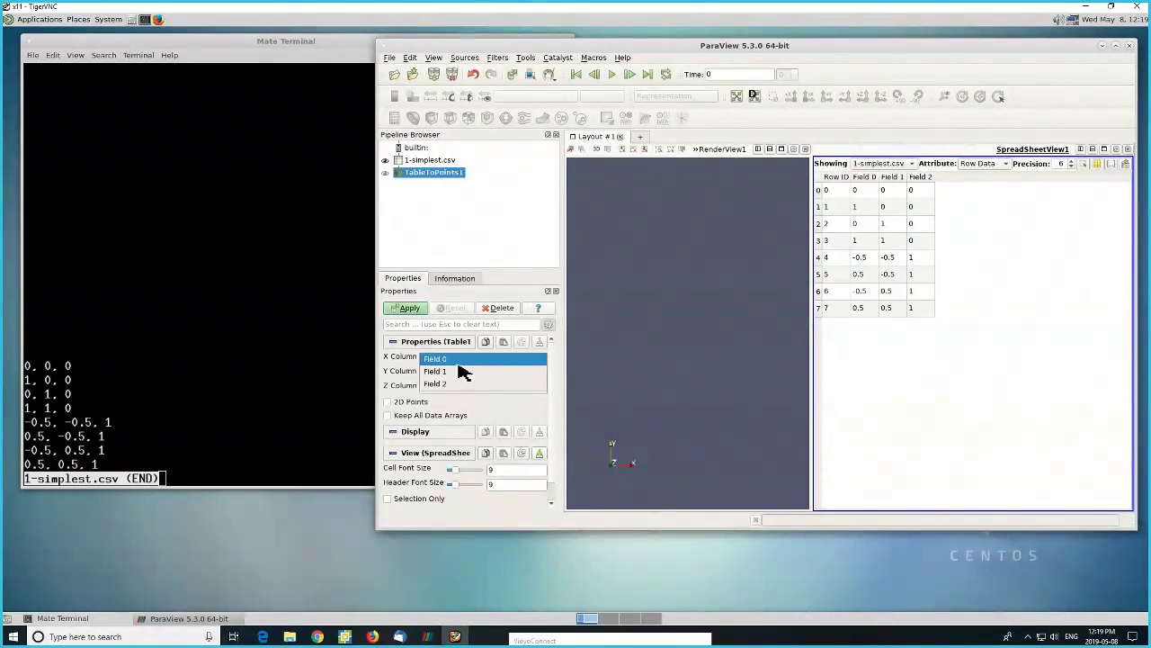
click(455, 363)
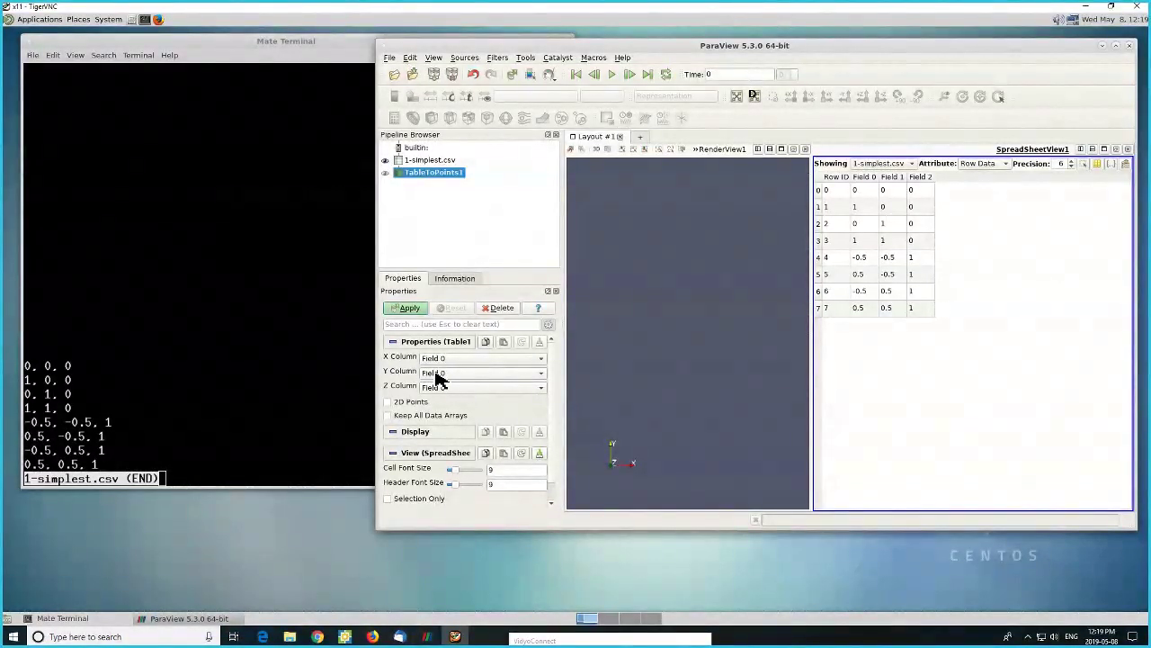
click(470, 372)
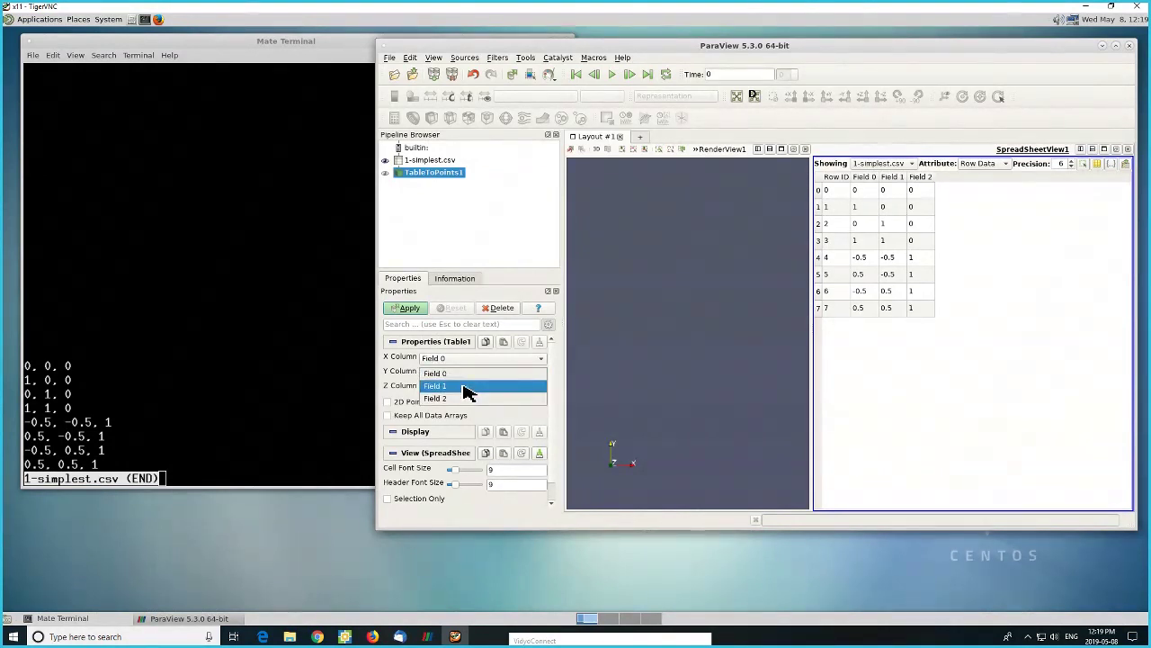
click(464, 389)
click(461, 389)
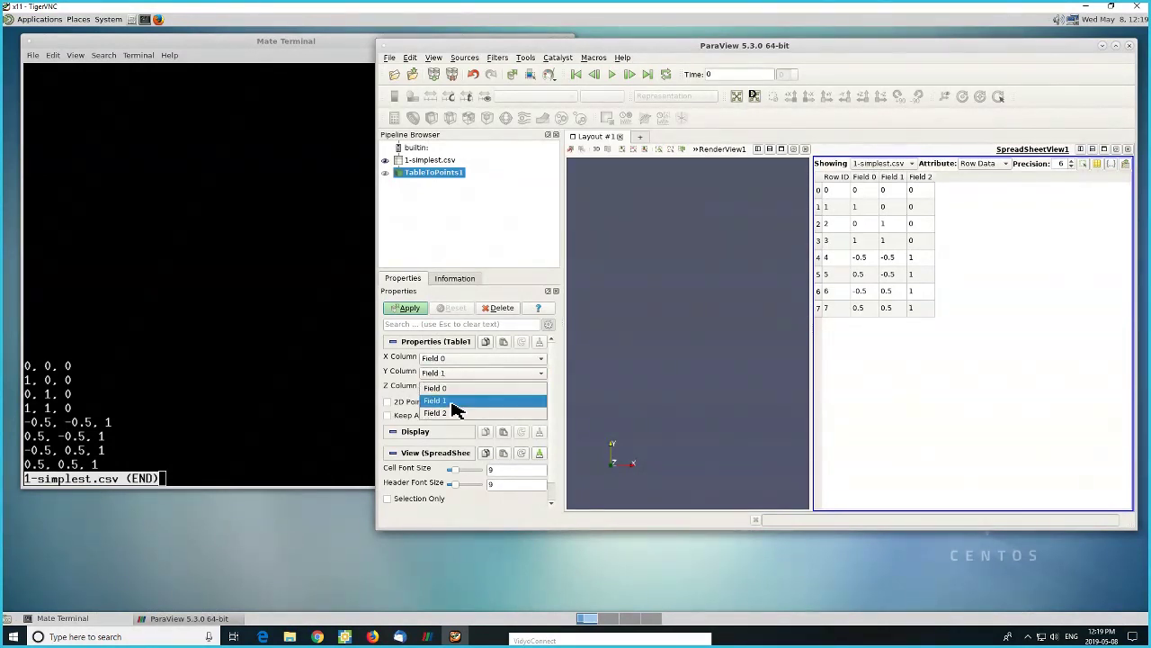
click(452, 415)
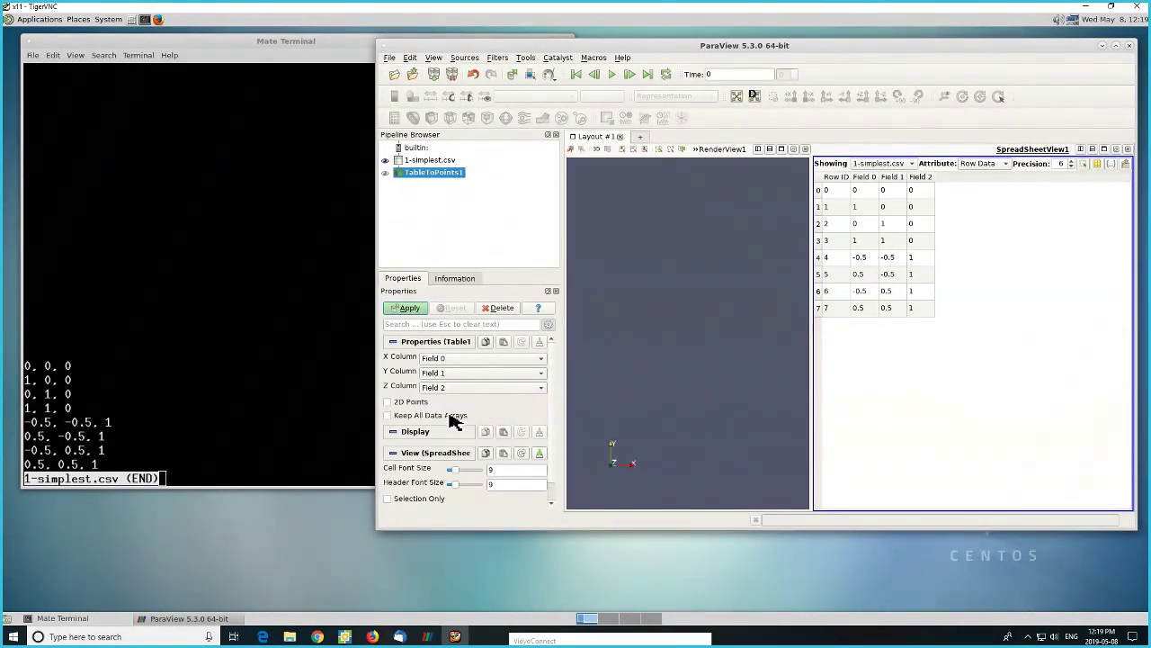
click(409, 310)
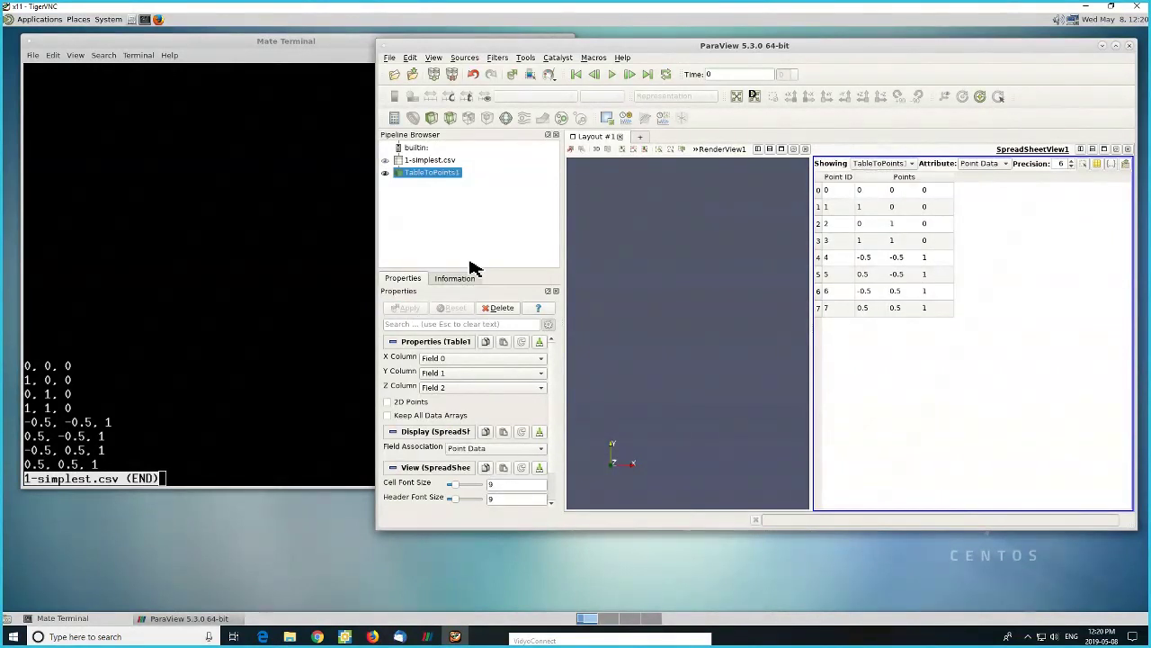
- Show the converted table points in the 3D render view and rotate them to check their arrangement
click(630, 277)
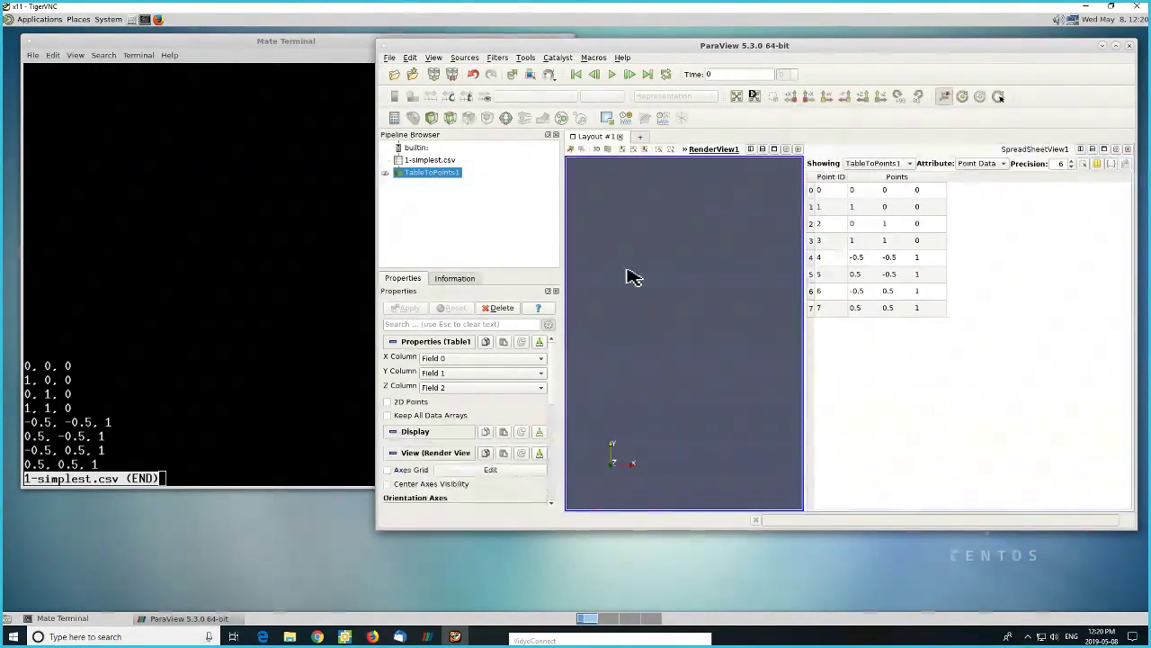
click(386, 173)
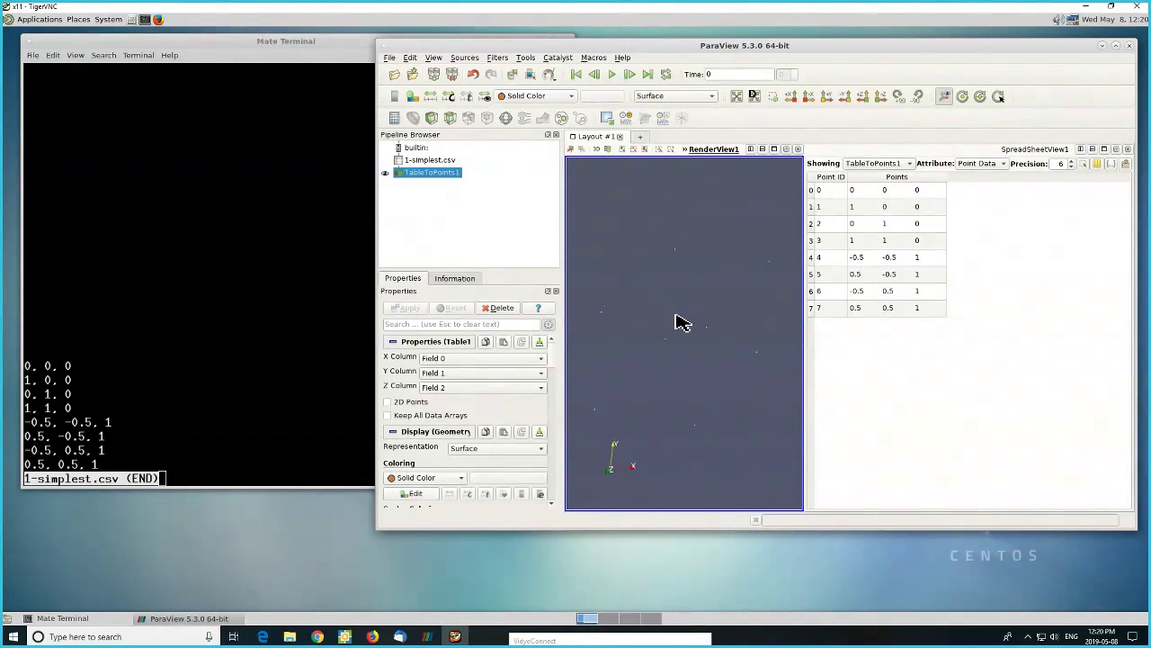
drag(704, 303, 710, 344)
drag(699, 306, 735, 389)
- Apply a Glyph filter to the table points with the glyph type set to Sphere
click(502, 60)
mouse_move(535, 218)
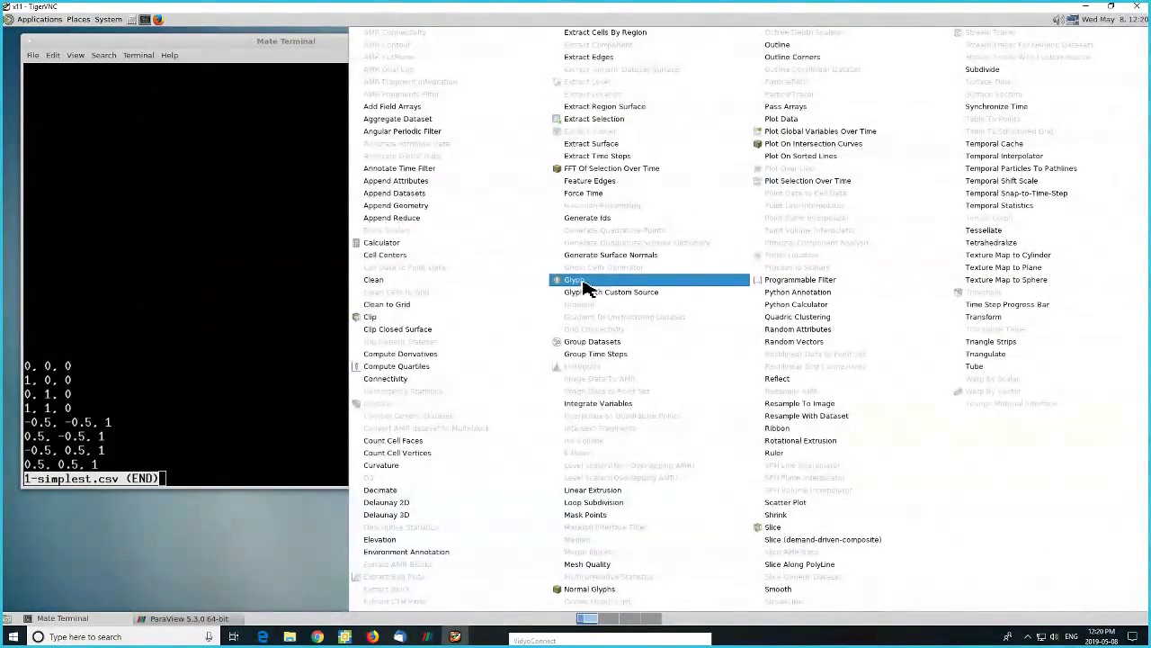
click(580, 281)
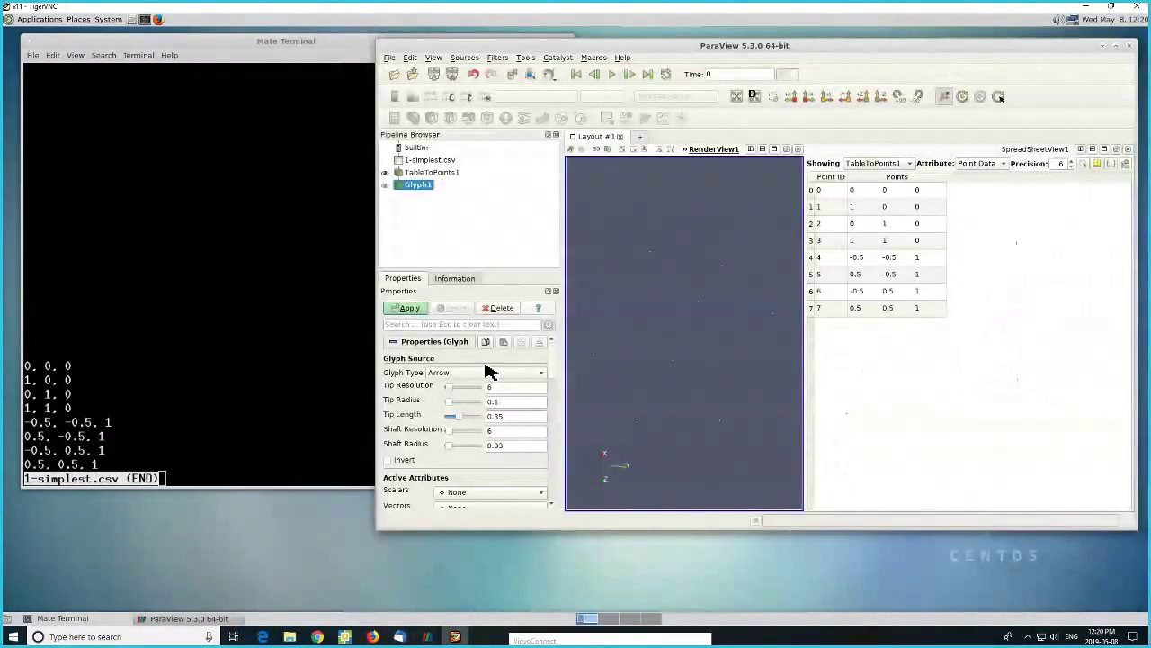
click(543, 374)
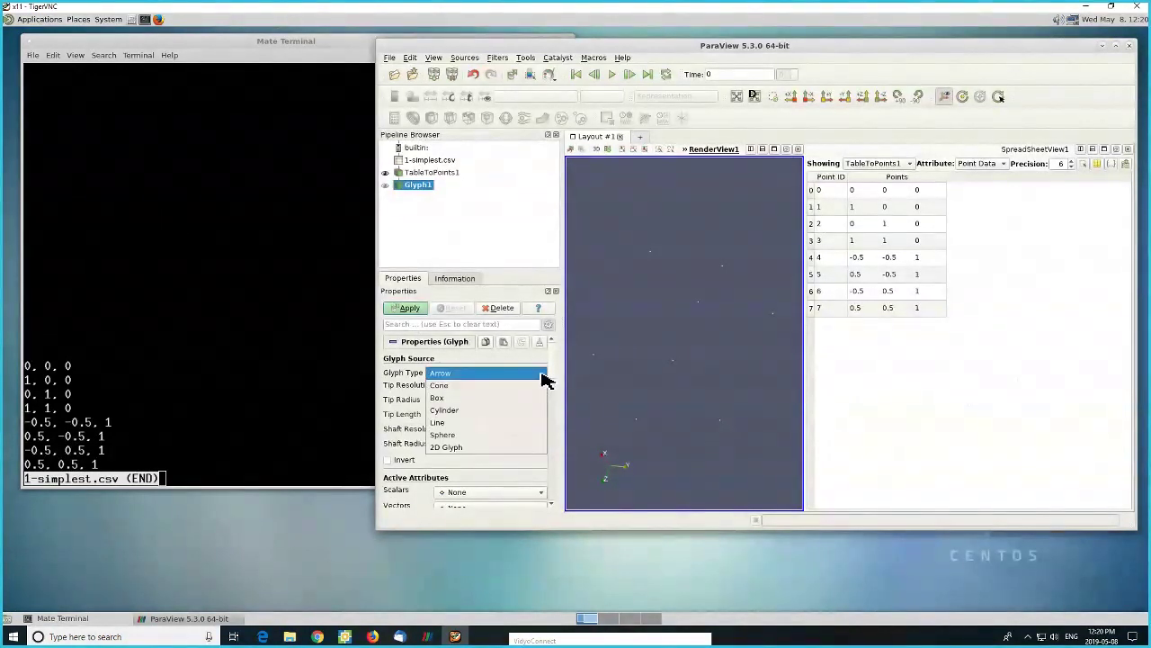
click(449, 436)
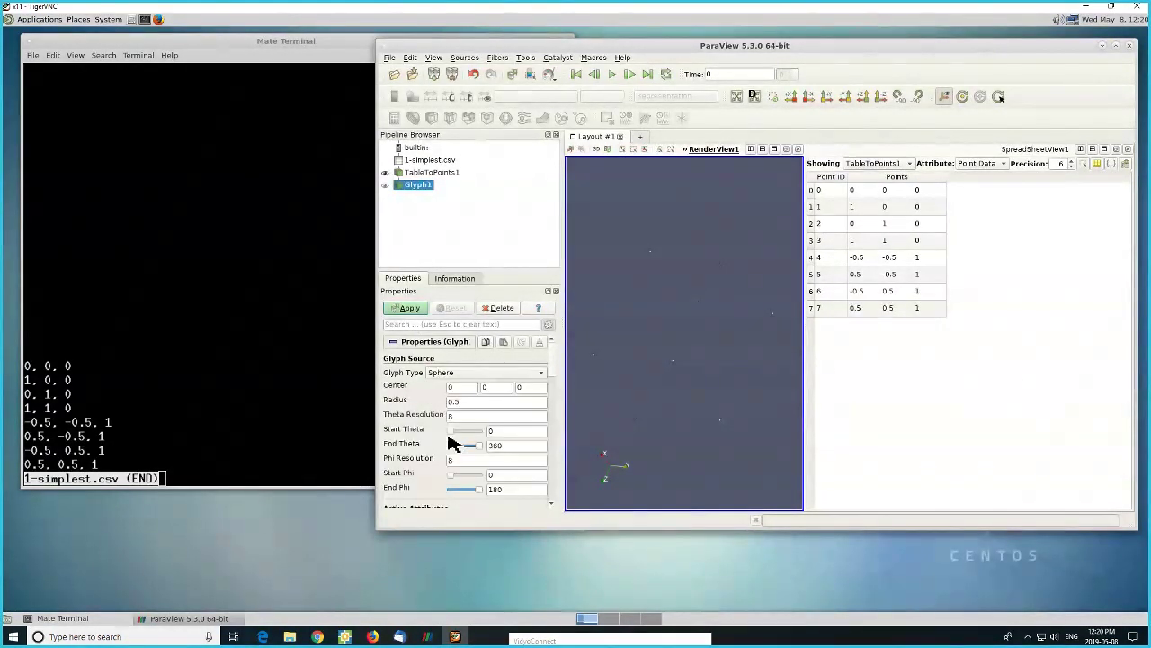
click(410, 309)
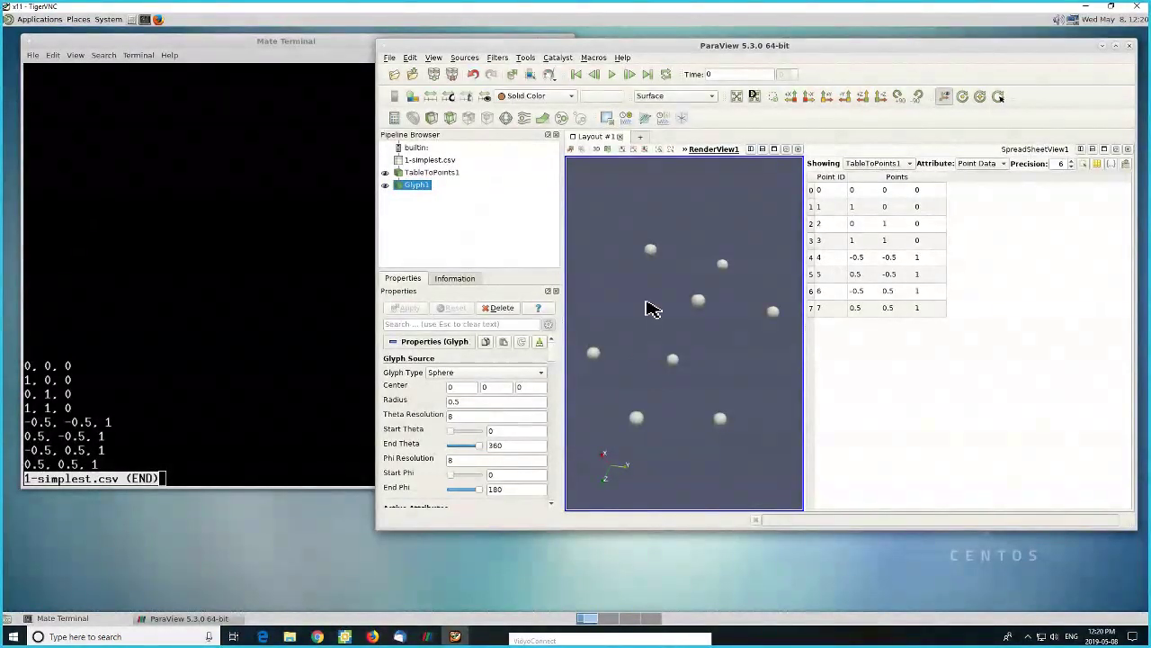
- Inspect the spheres from another angle and hide the glyphs and table points in the render view
mouse_move(650, 306)
mouse_down()
mouse_move(699, 363)
mouse_move(658, 321)
mouse_up()
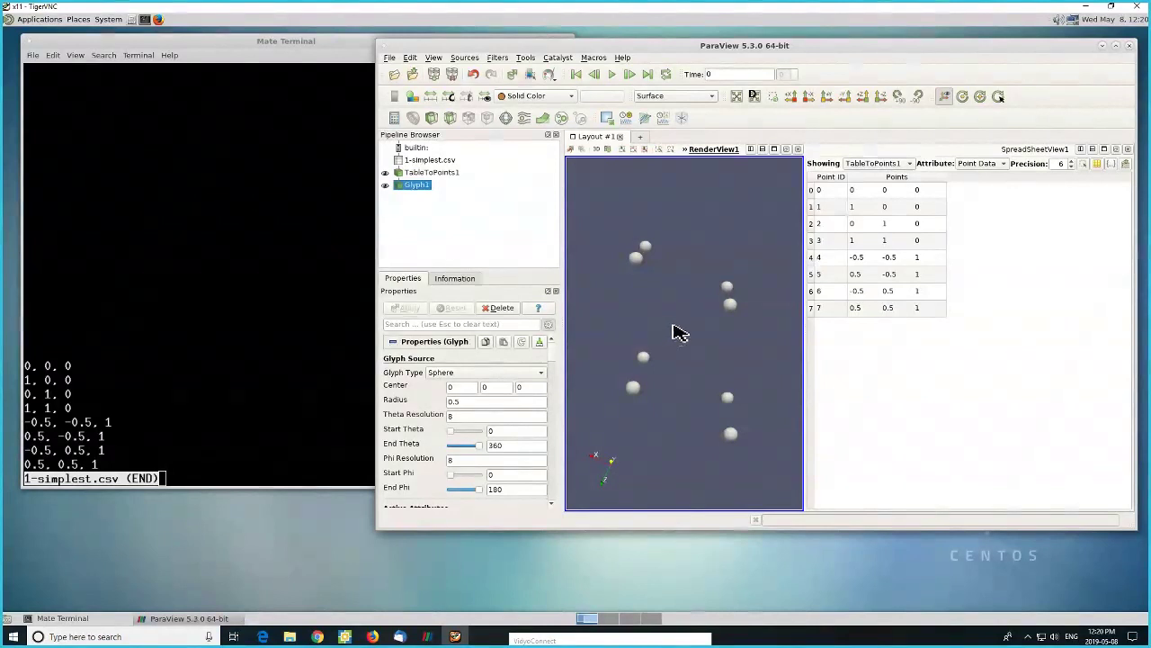
click(387, 186)
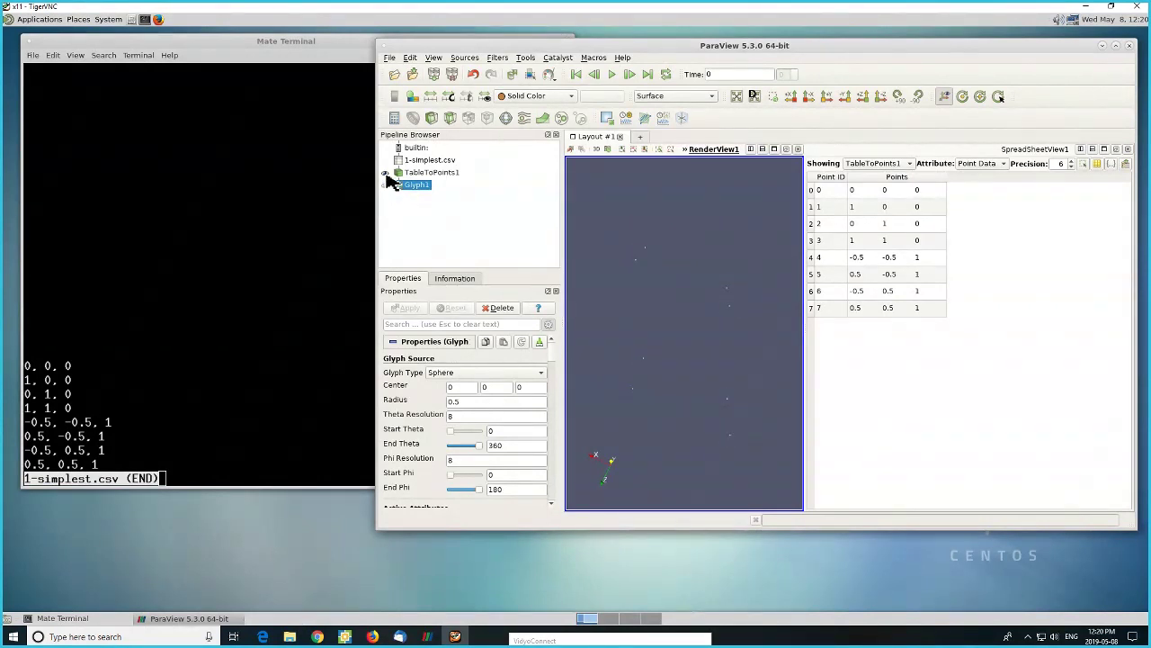
- Switch to the terminal, quit the file viewer and show 2-header.csv with less to examine its header row
click(339, 232)
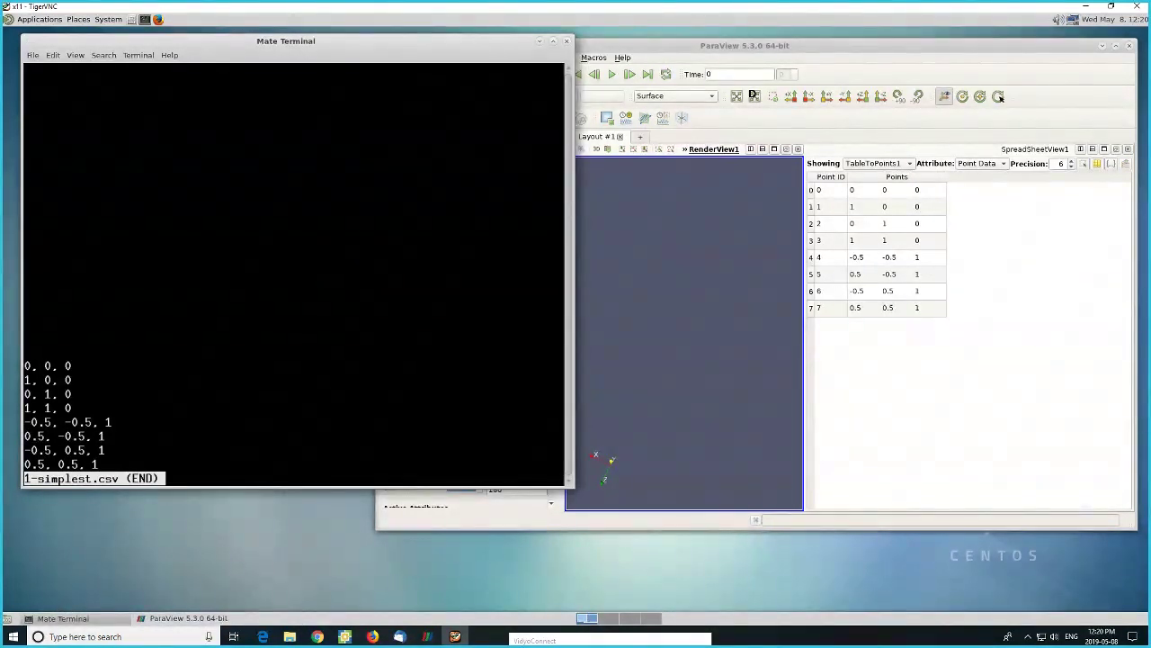
key(q)
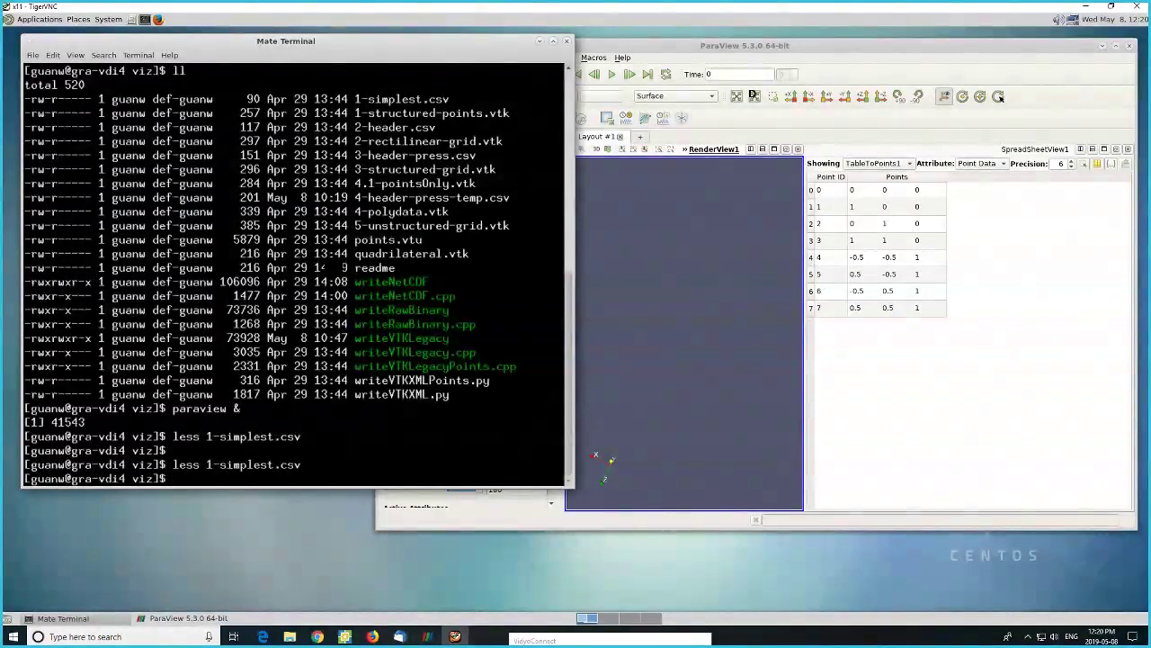
text(less)
double_click(407, 126)
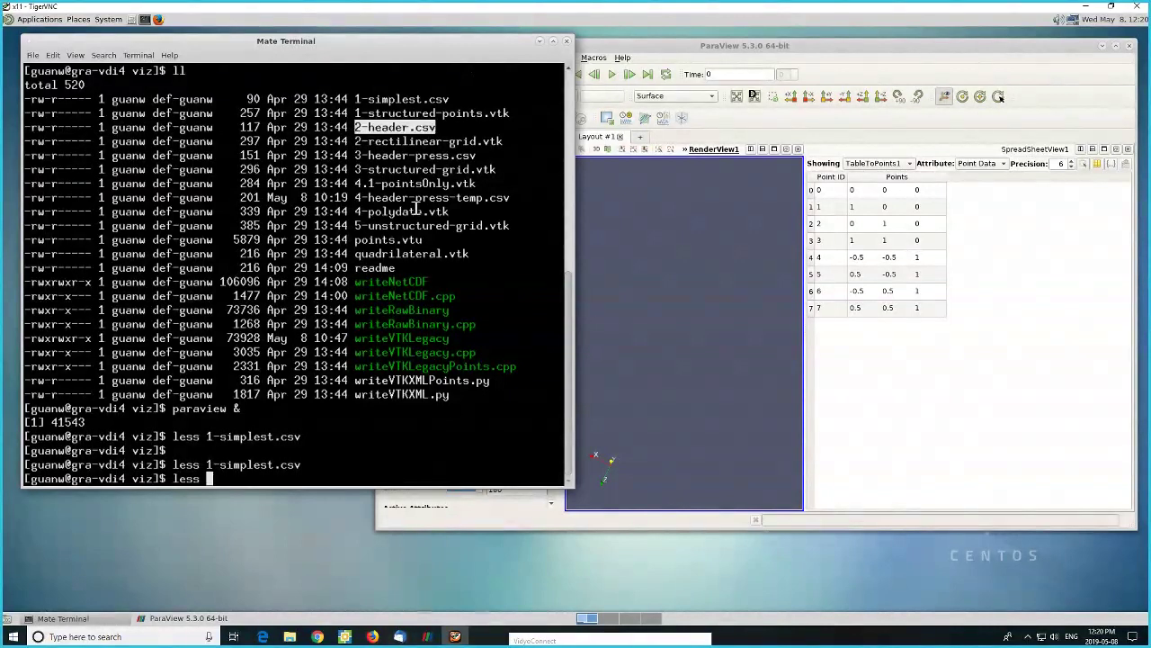
middle_click(419, 210)
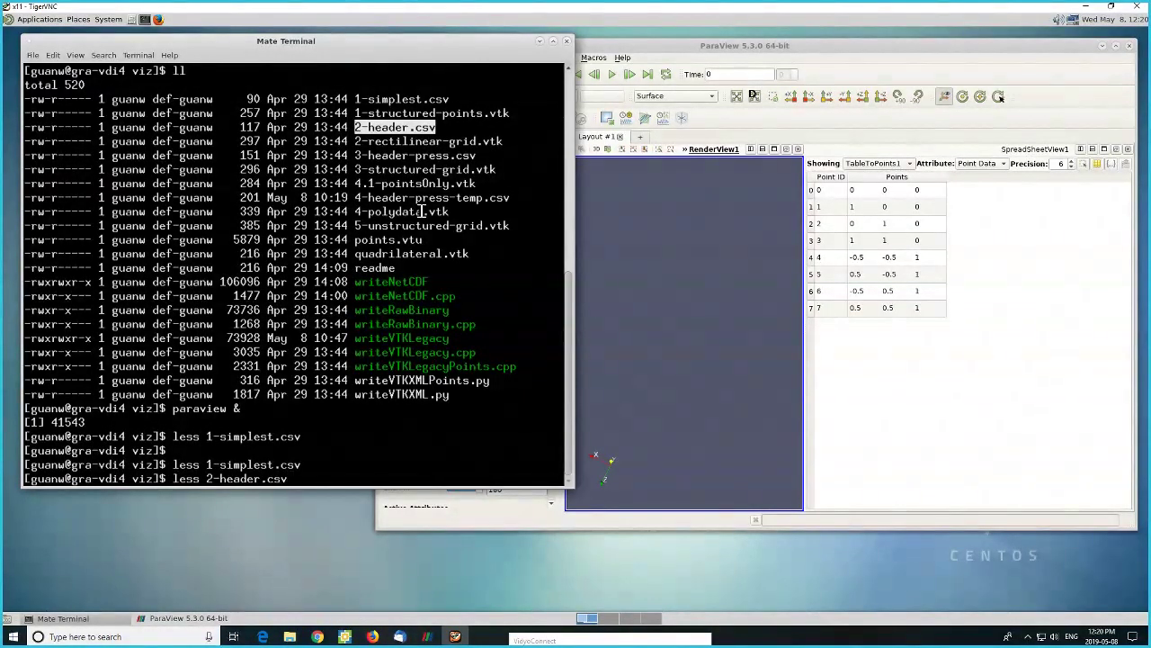
key(Return)
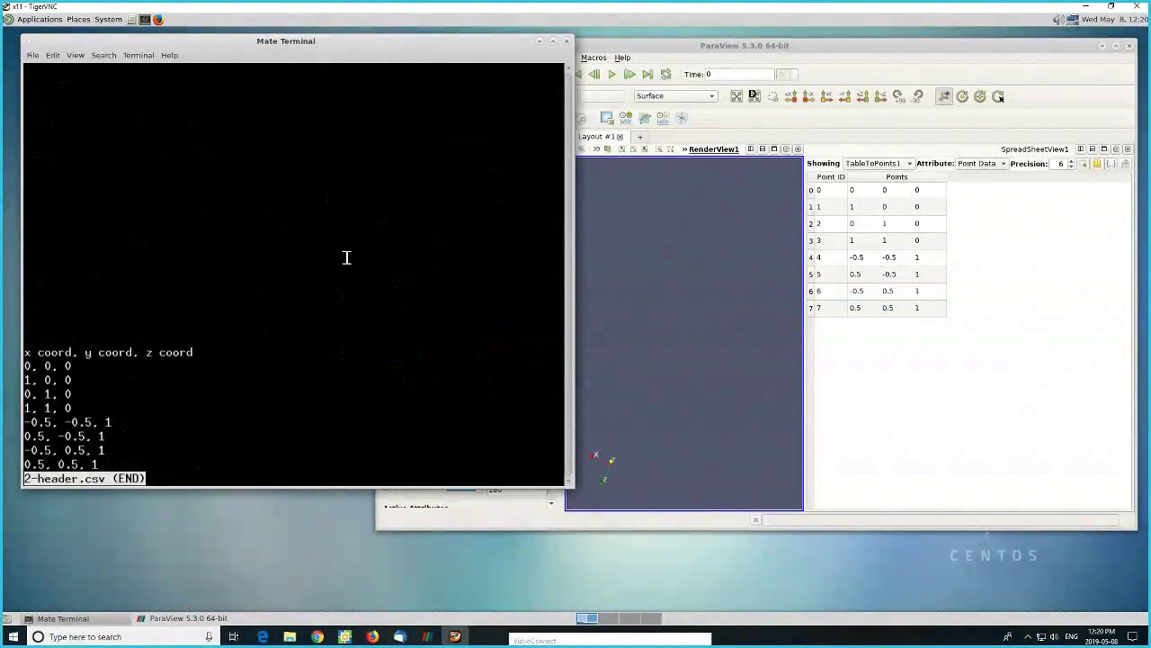
drag(28, 355, 206, 350)
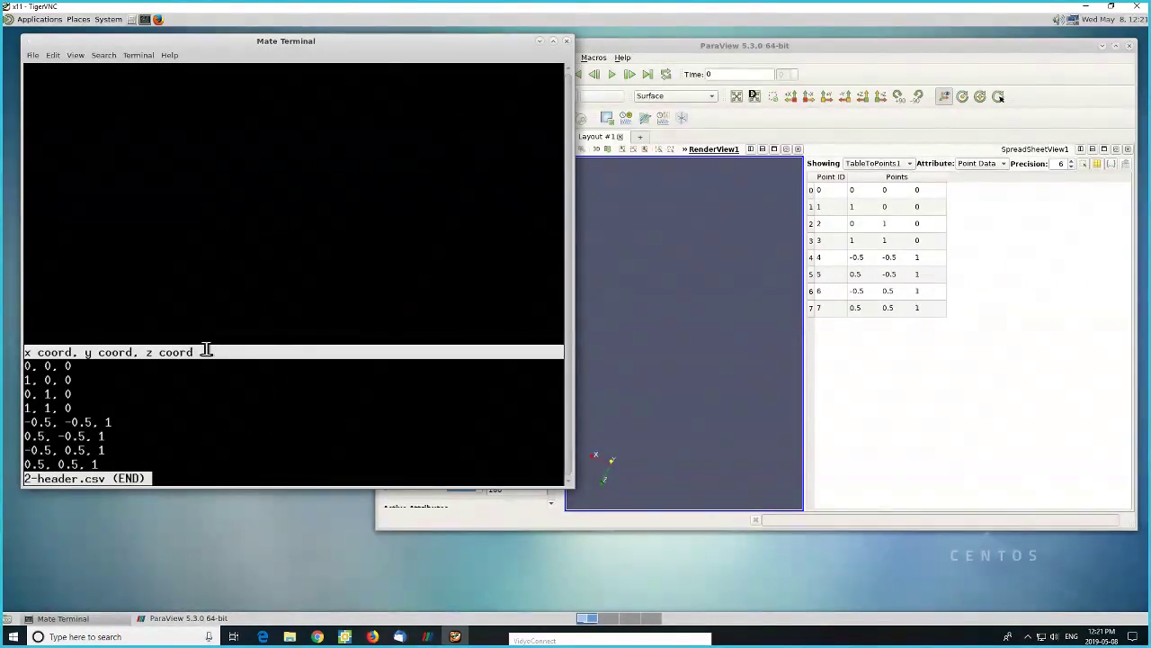
click(160, 373)
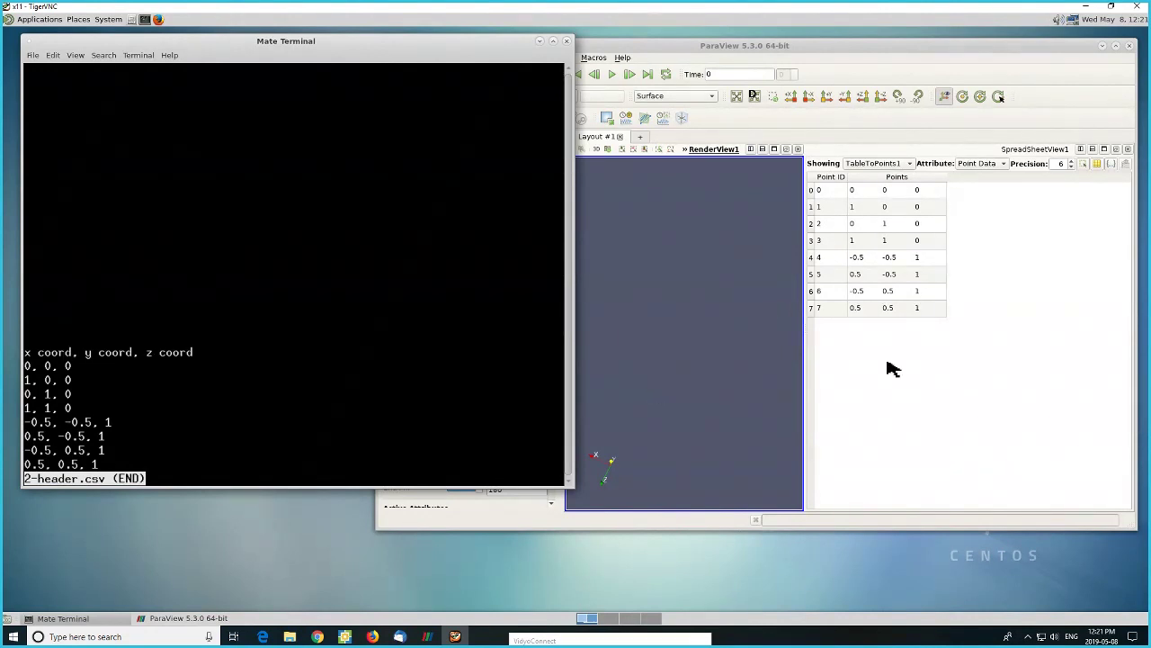
- Switch to ParaView, close the old spreadsheet view and load 2-header.csv with its header row enabled
click(753, 336)
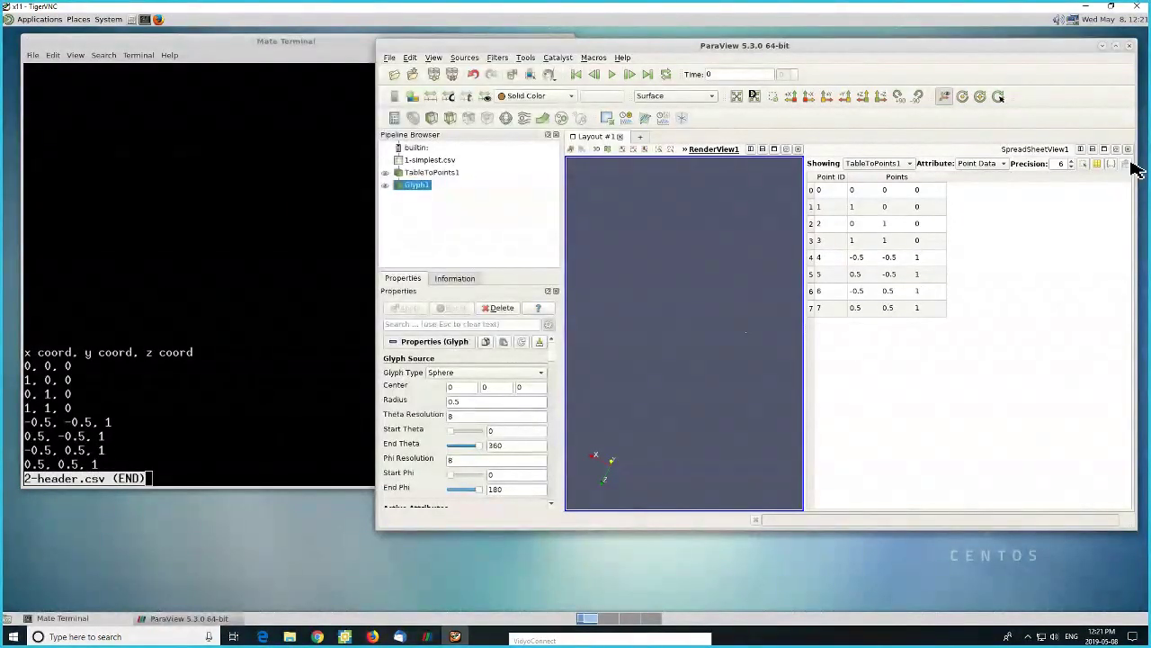
click(1129, 149)
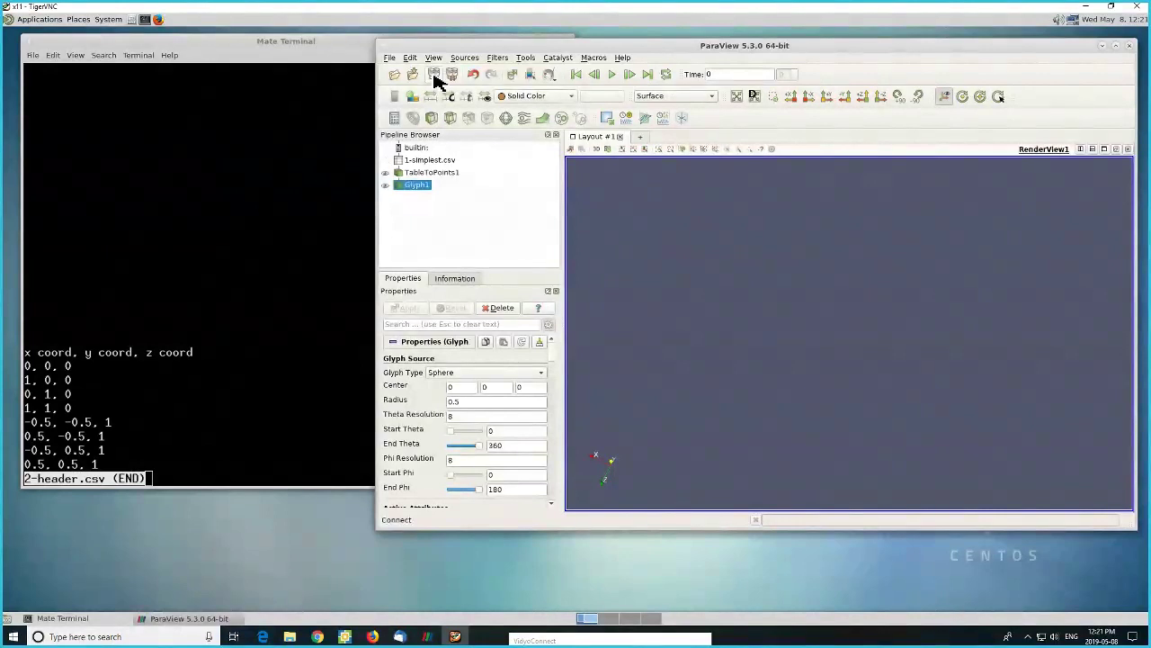
click(400, 76)
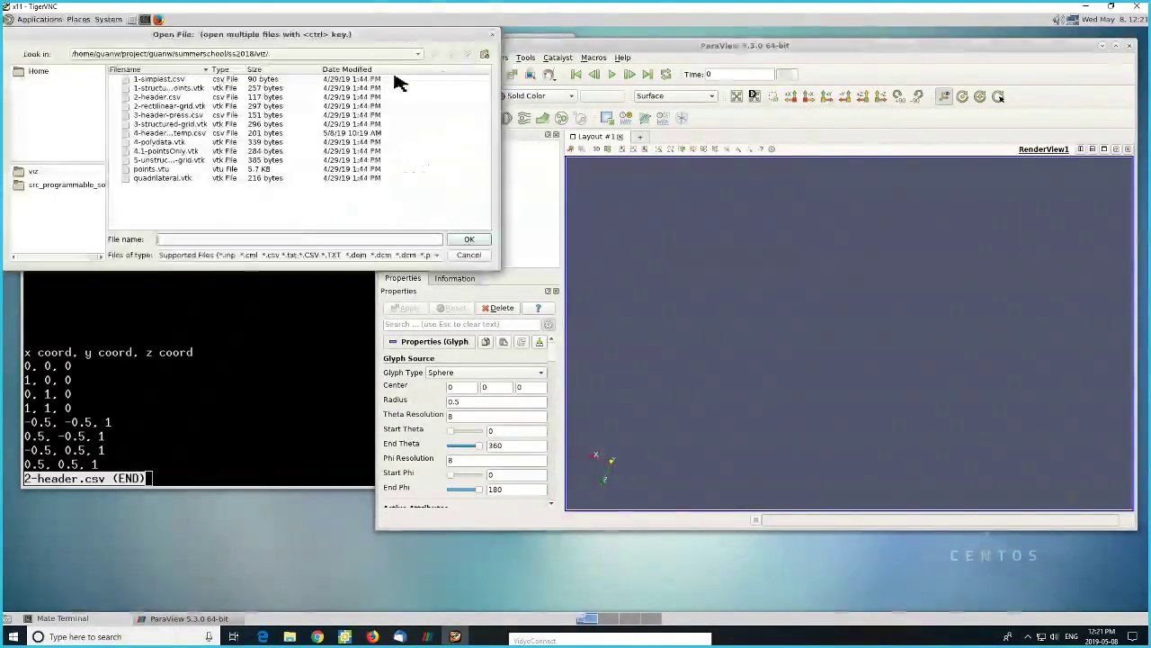
click(161, 97)
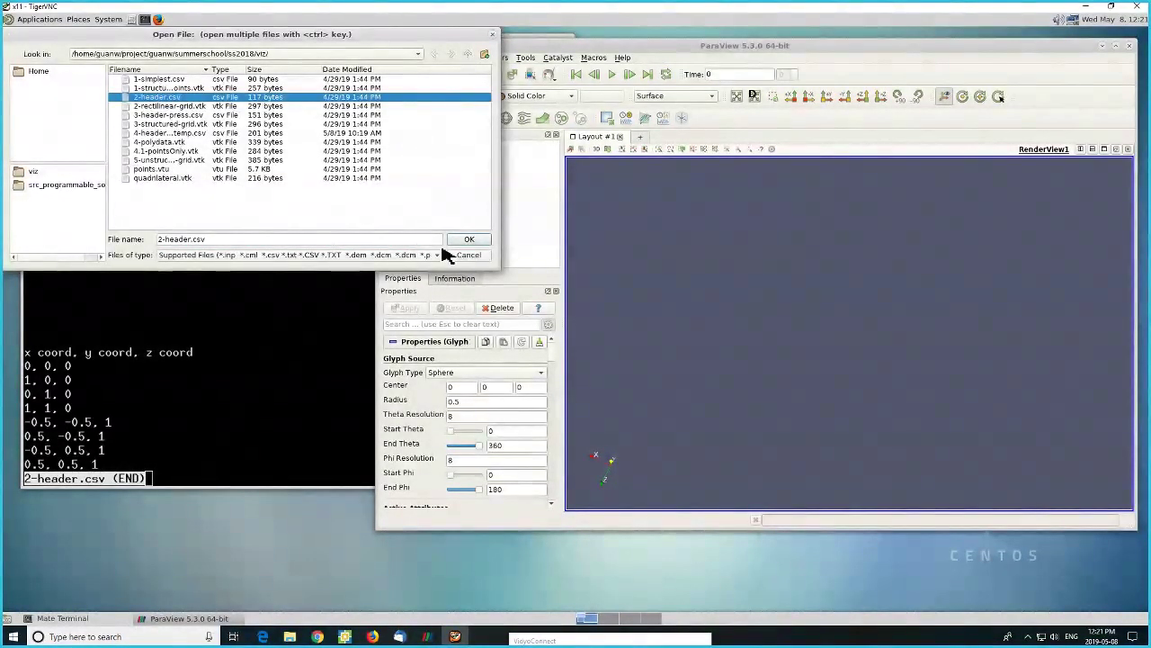
click(463, 241)
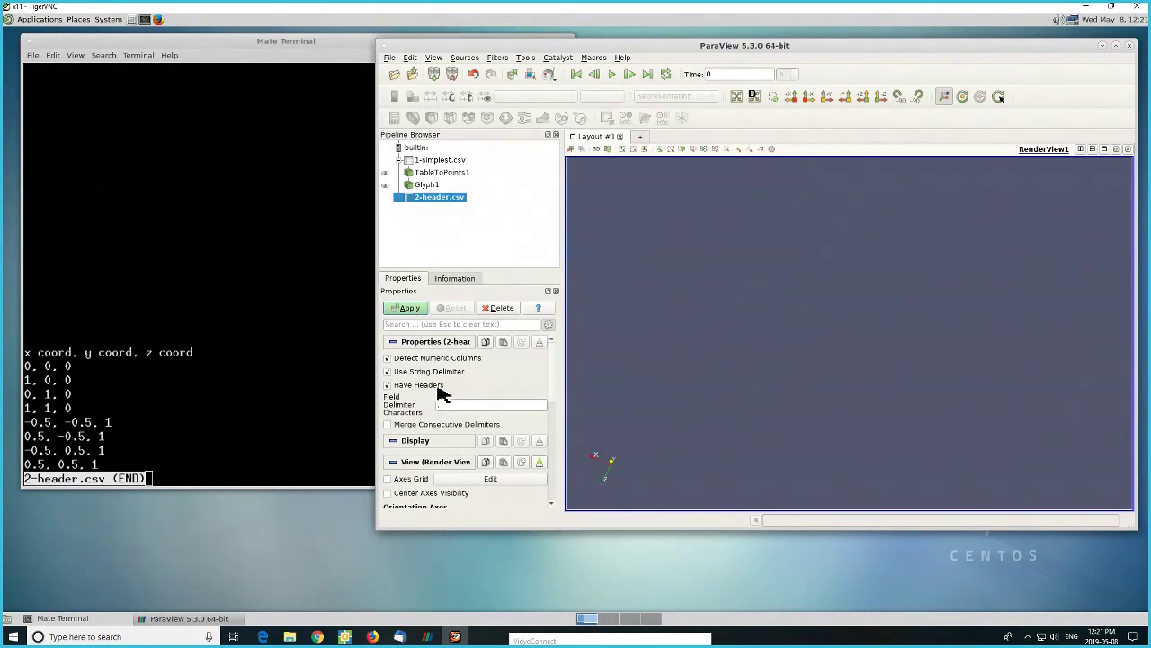
click(405, 308)
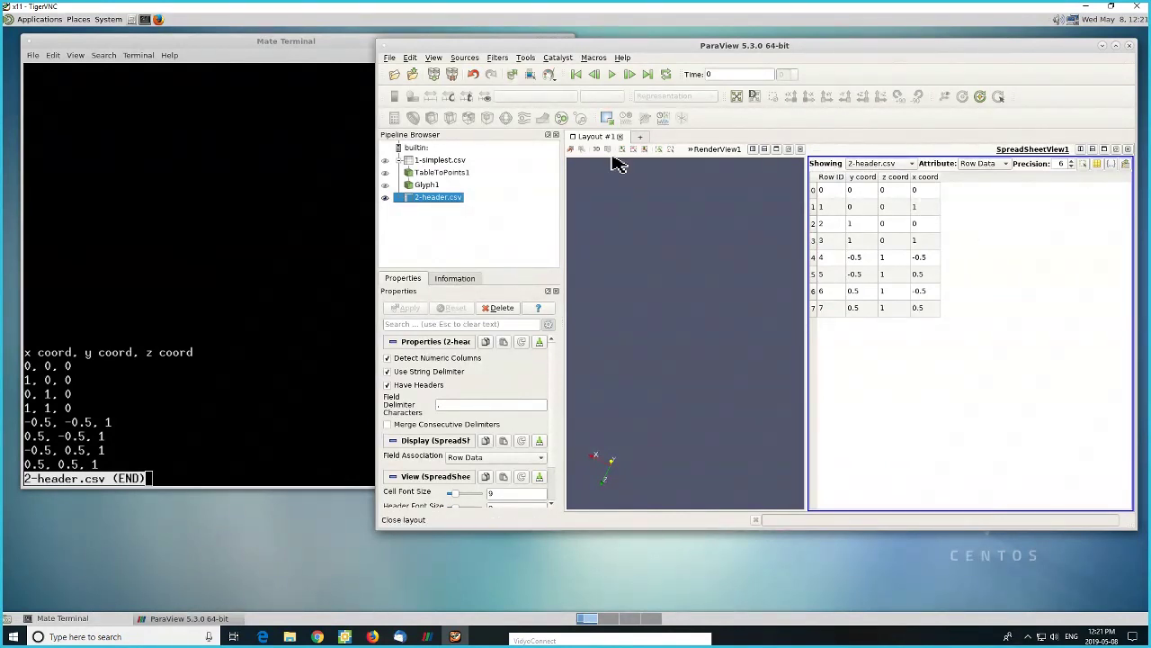
- Add a Table To Structured Grid filter to 2-header.csv with a whole extent of 0 to 1 in all three dimensions
click(498, 59)
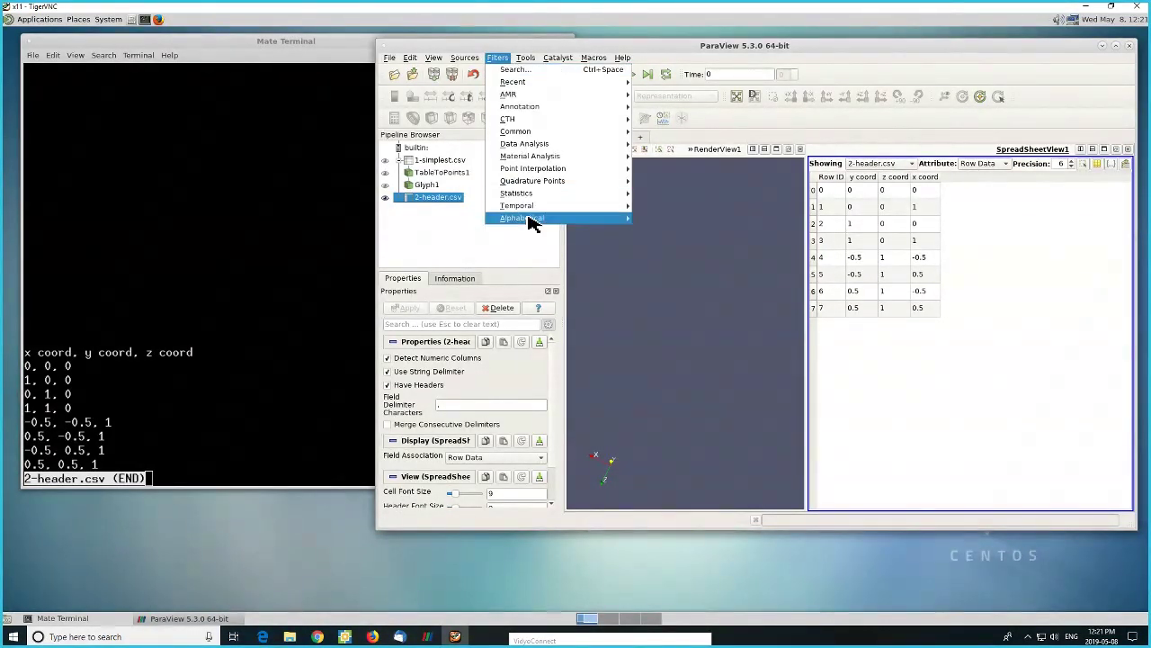
mouse_move(531, 221)
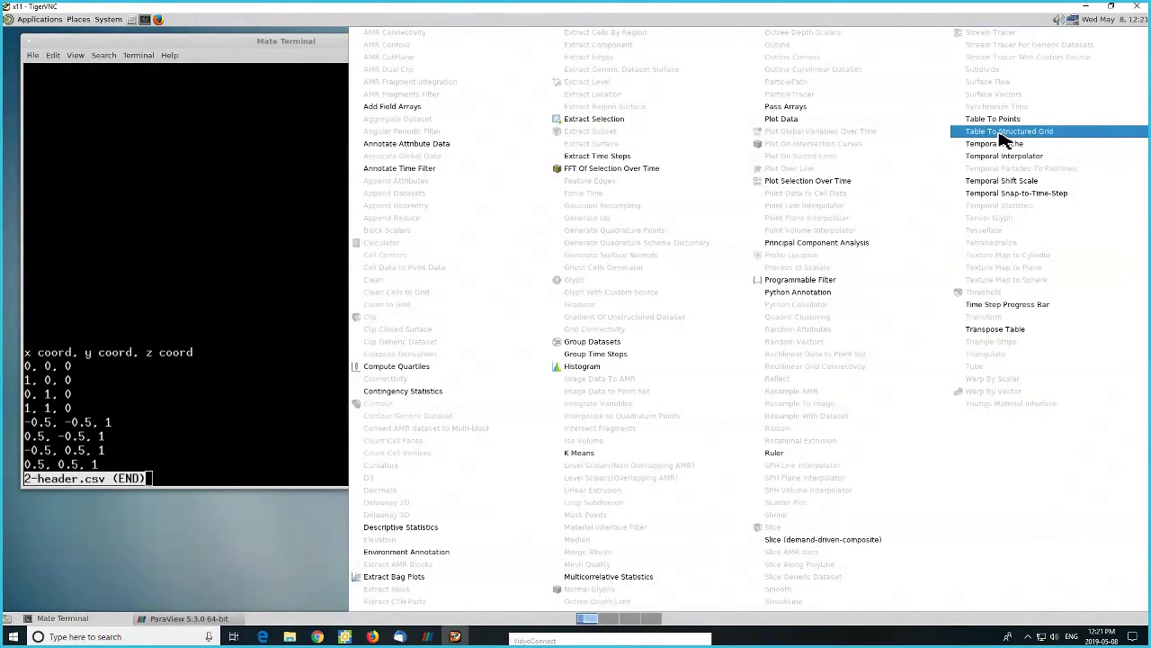
click(1005, 132)
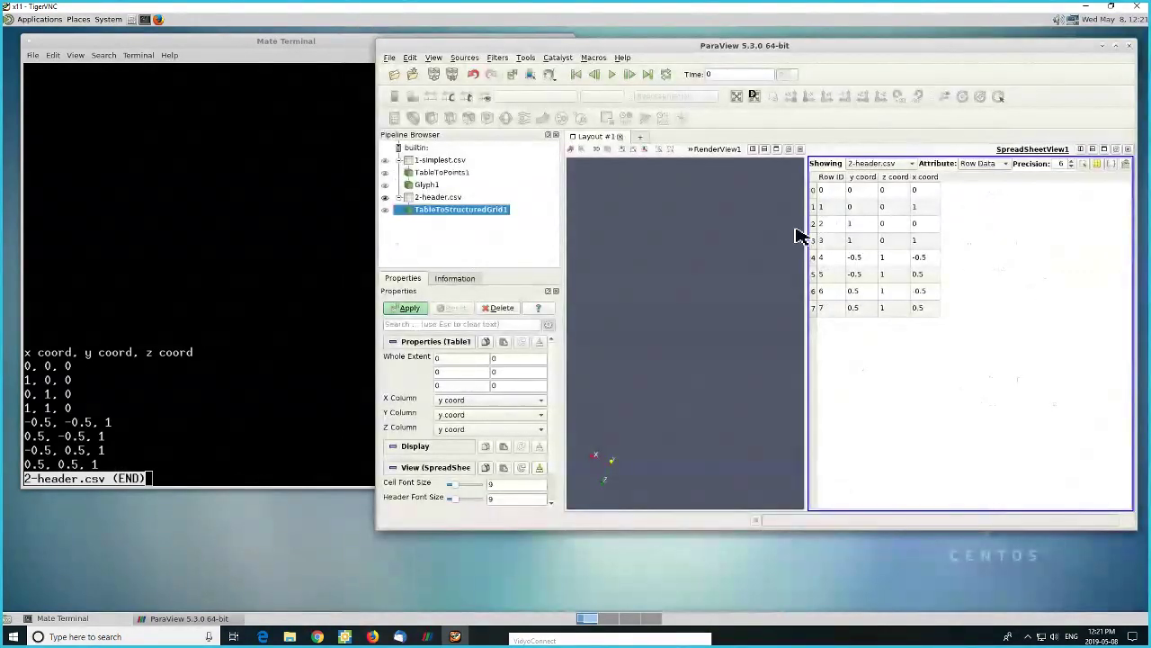
click(520, 359)
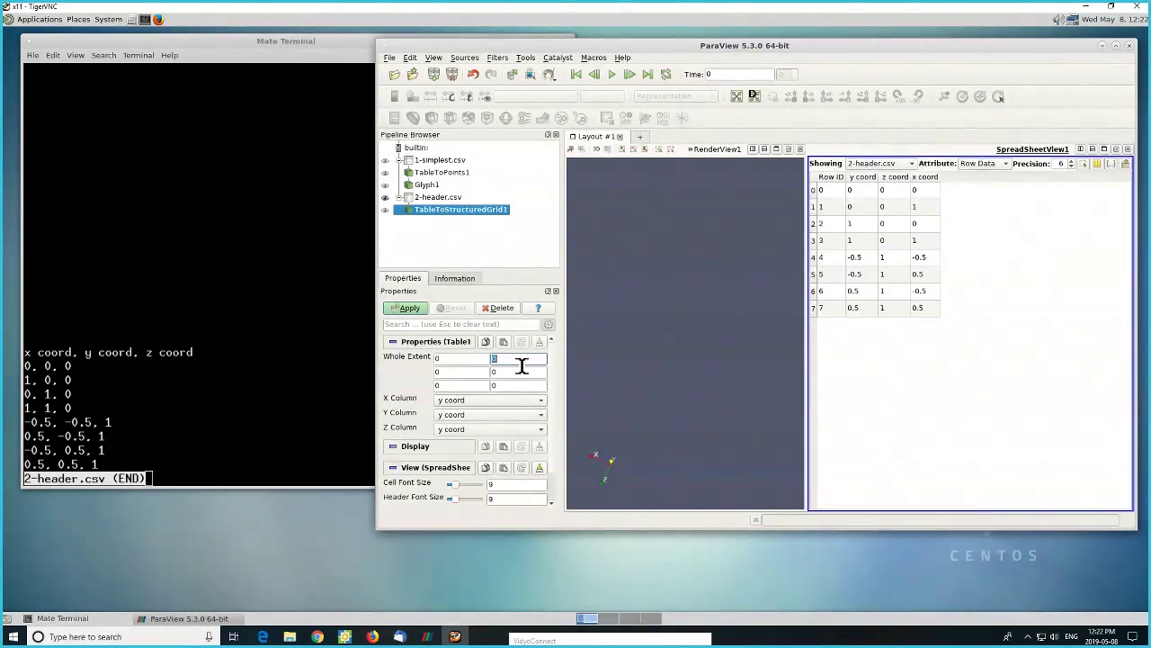
double_click(519, 376)
text(1)
double_click(519, 389)
text(1)
- Map the grid's X, Y and Z columns to x coord, y coord and z coord and apply the filter
click(486, 402)
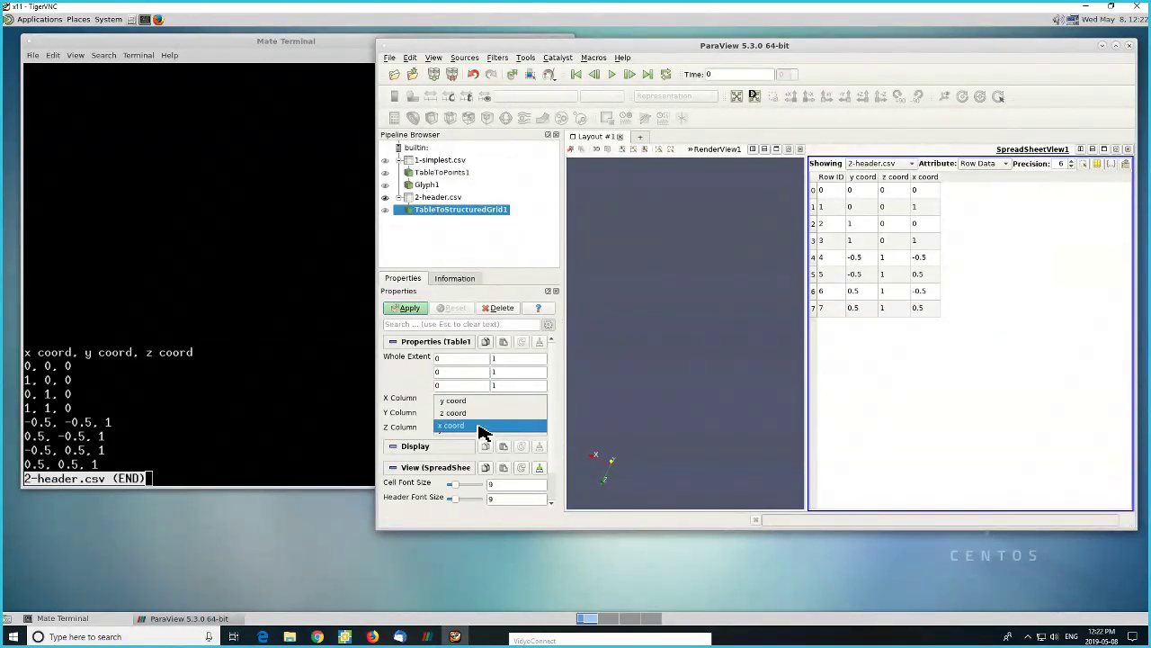
click(481, 426)
click(515, 415)
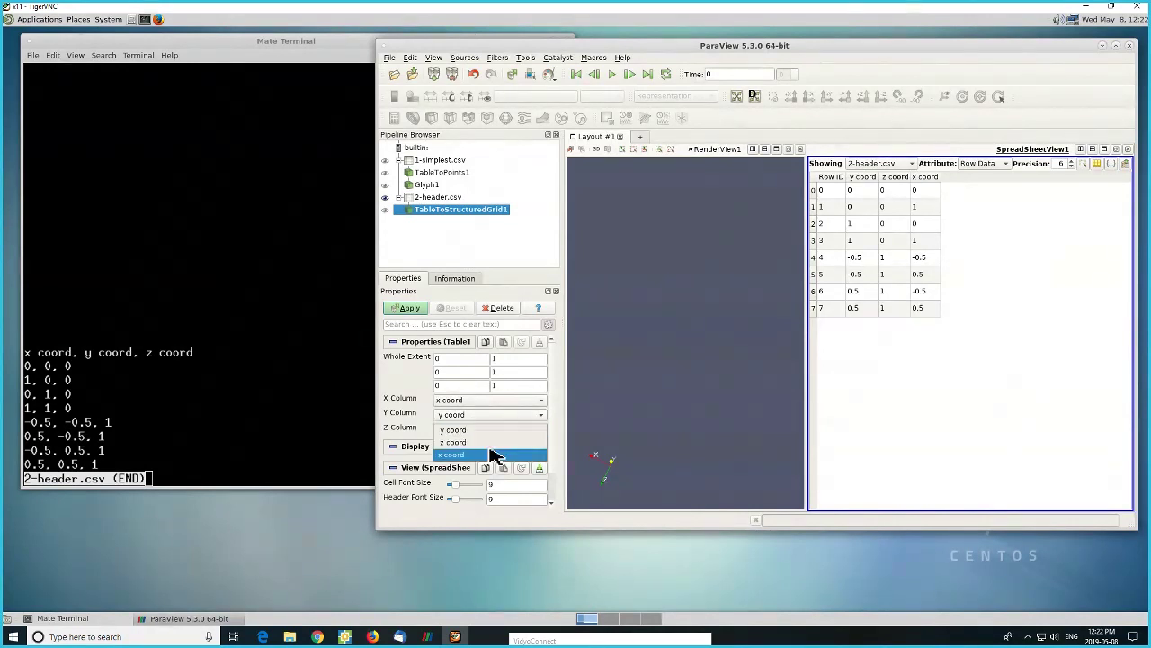
click(491, 443)
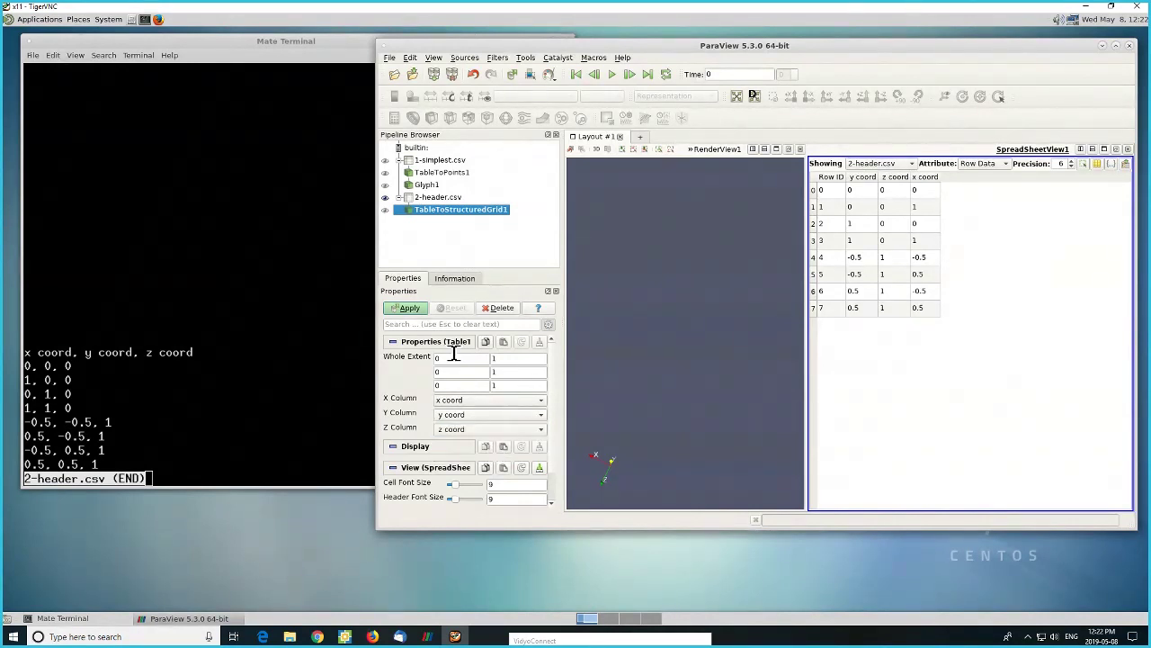
click(411, 308)
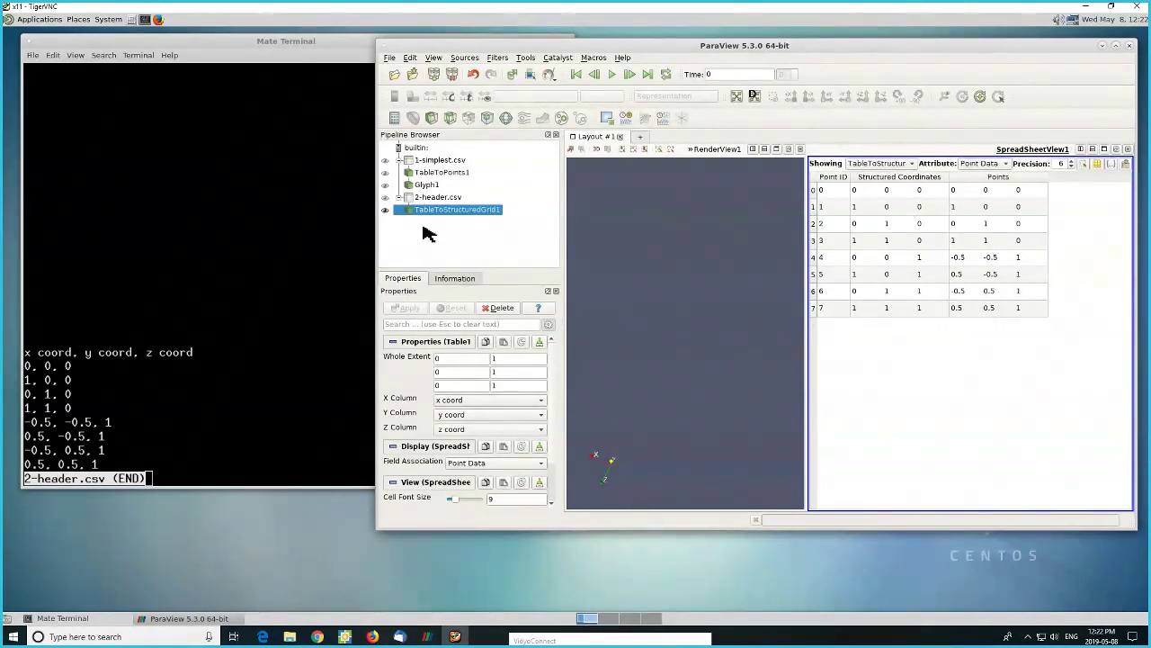
- Show the structured grid outline together with the sphere glyphs in the render view and rotate them to compare
click(592, 253)
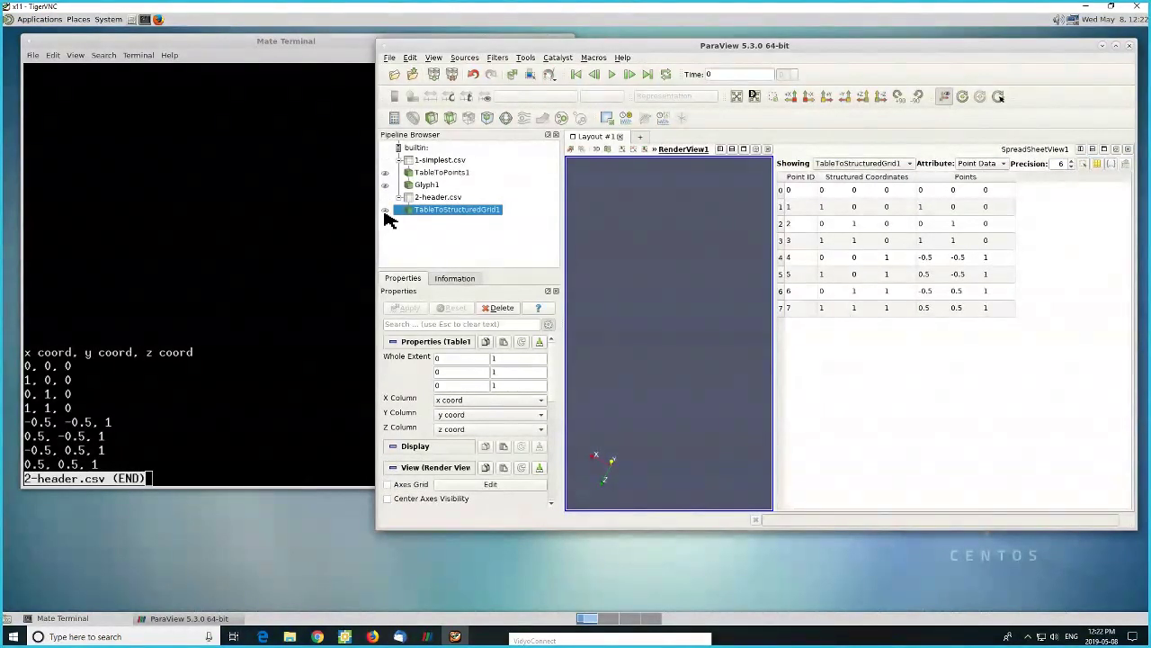
click(385, 210)
drag(691, 329, 527, 264)
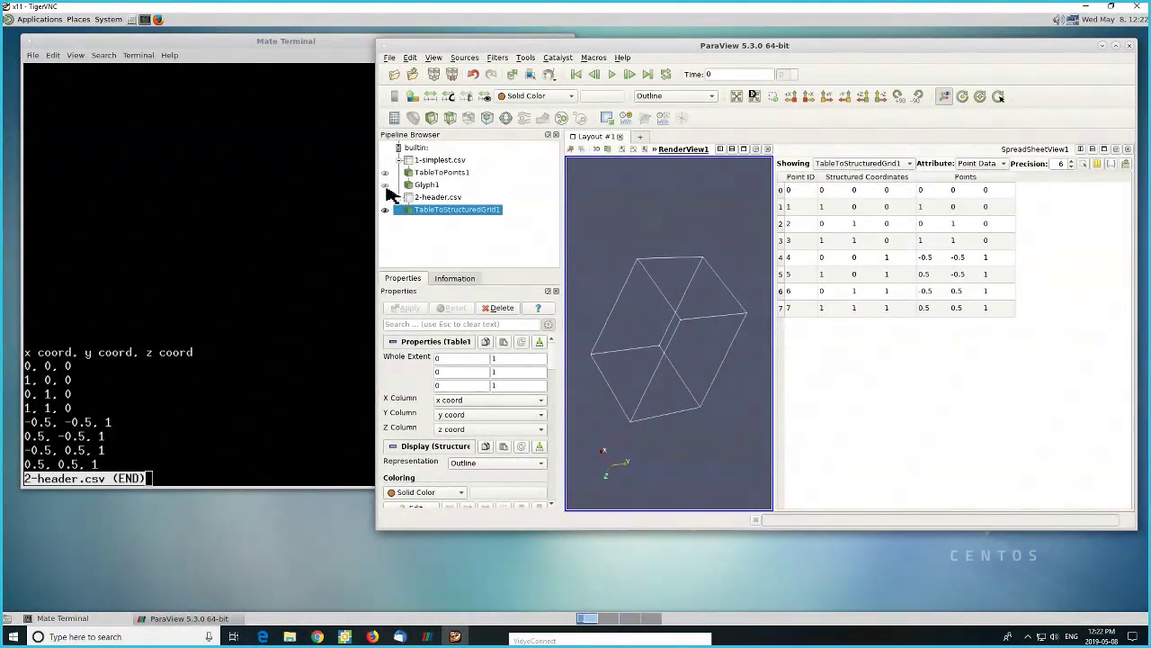
click(385, 185)
drag(689, 368, 713, 367)
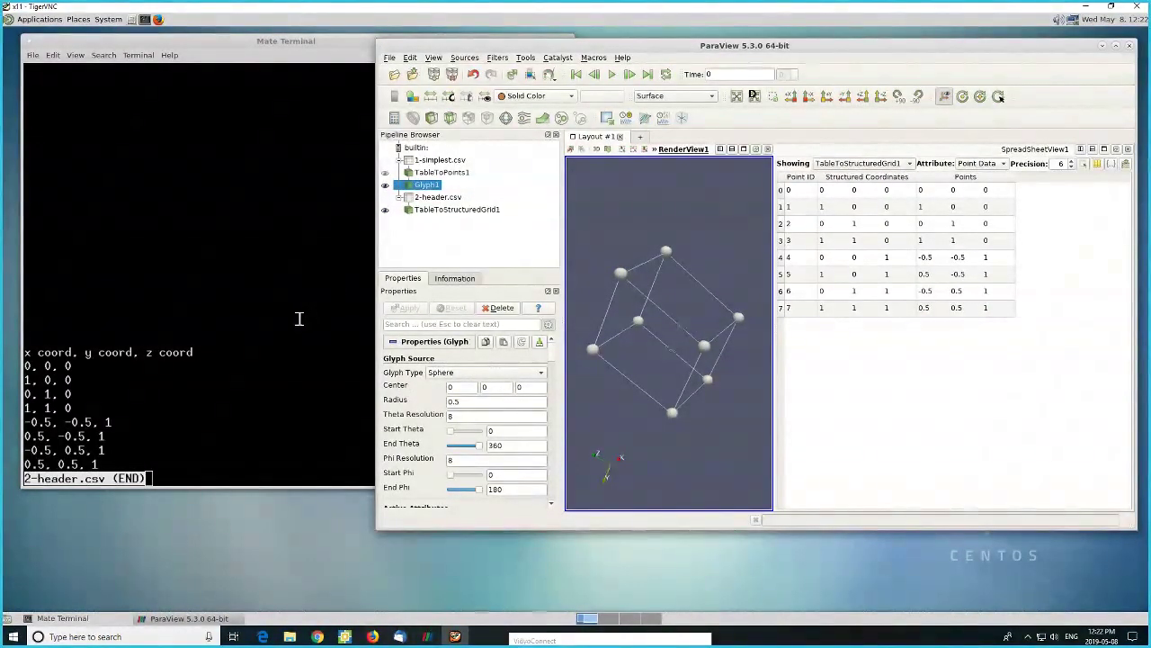
- Quit the file viewer in the terminal and hide the sphere glyphs and structured grid in ParaView's render view
click(257, 347)
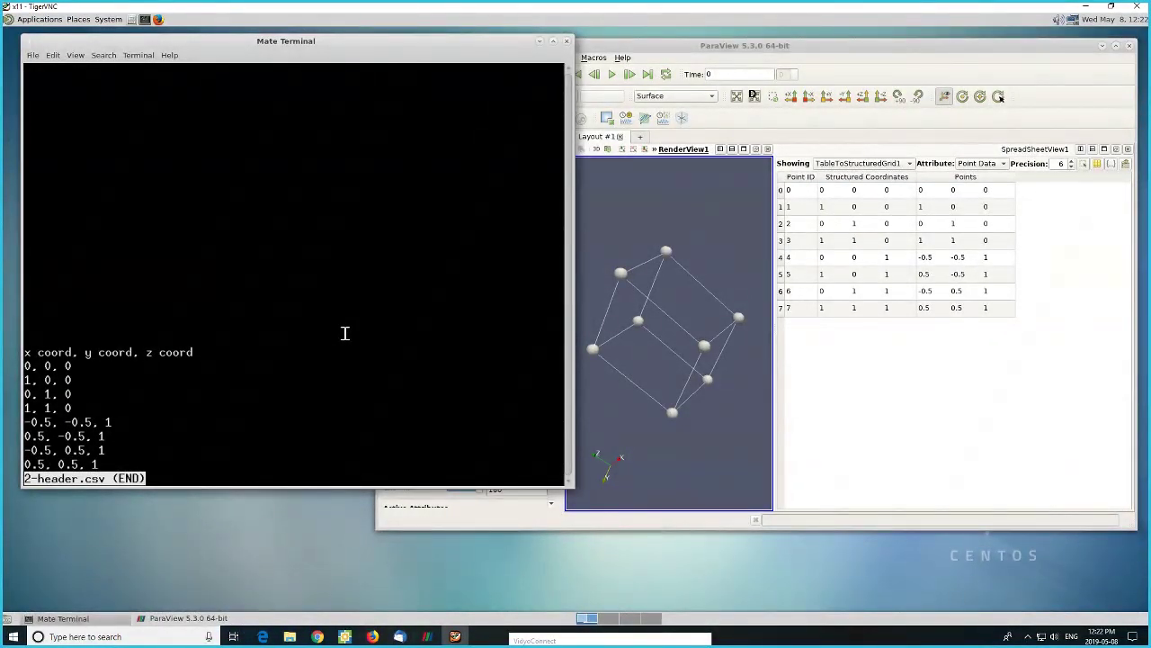
key(q)
click(694, 219)
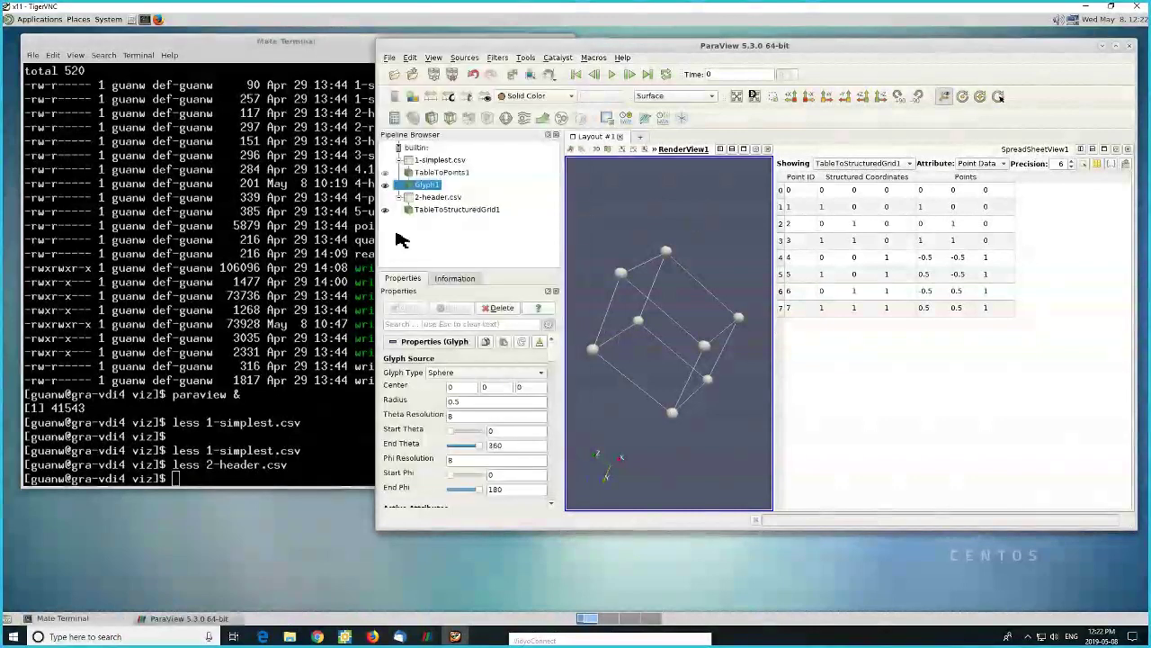
click(385, 185)
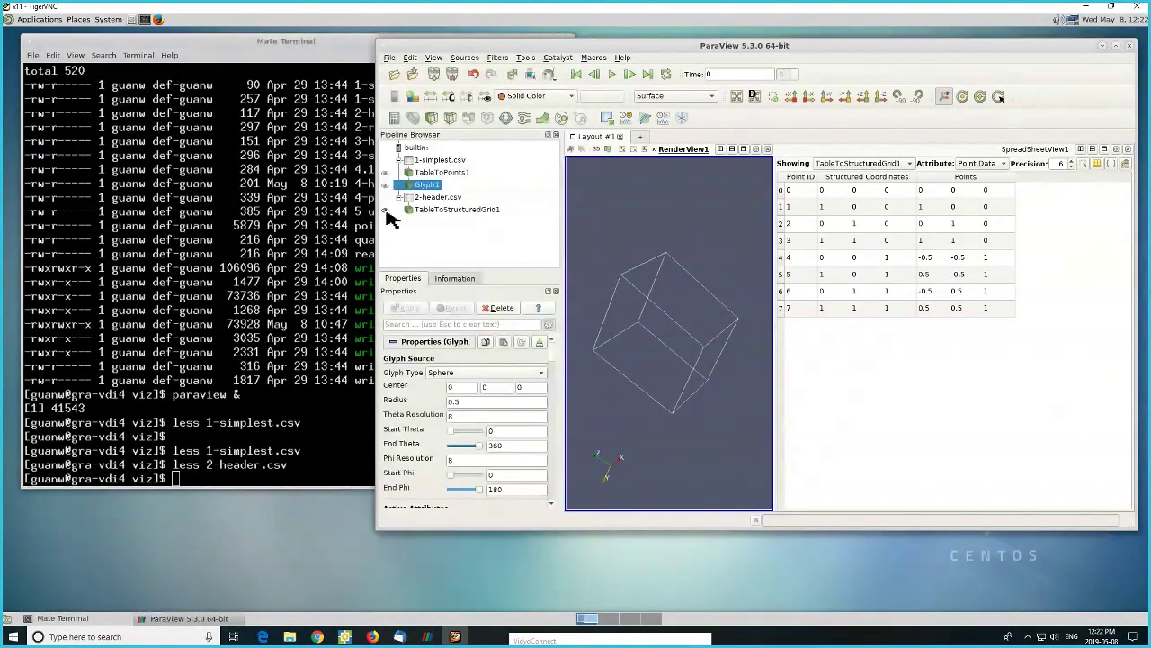
click(385, 209)
- Switch to the terminal and show 3-header-press.csv with less
click(342, 282)
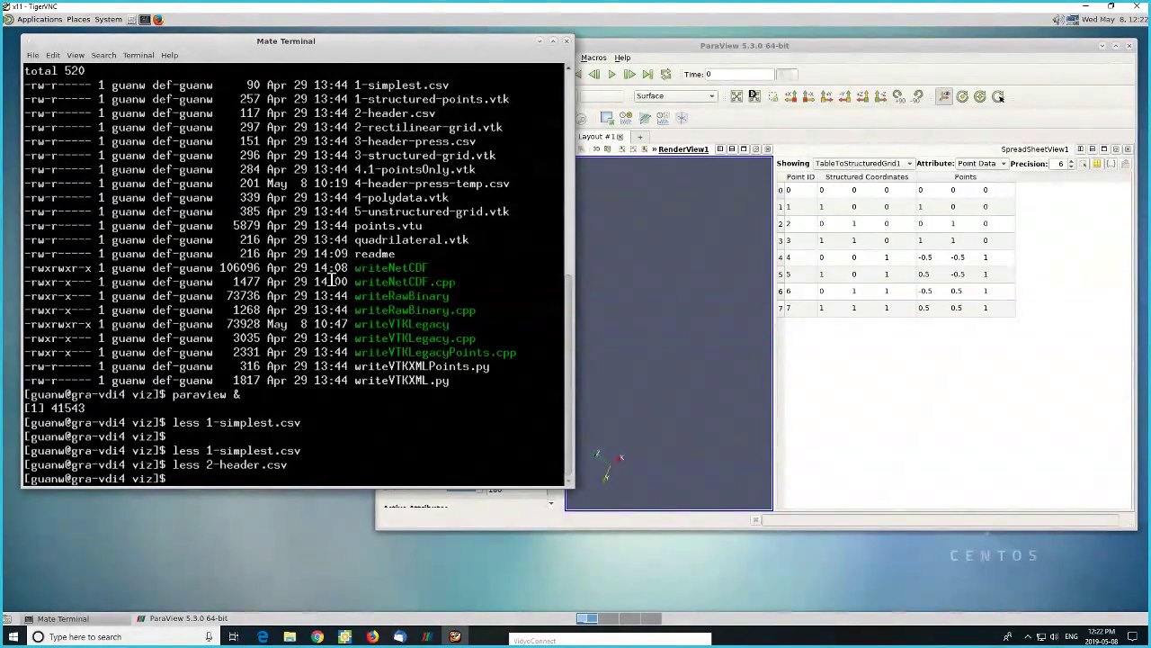
double_click(417, 141)
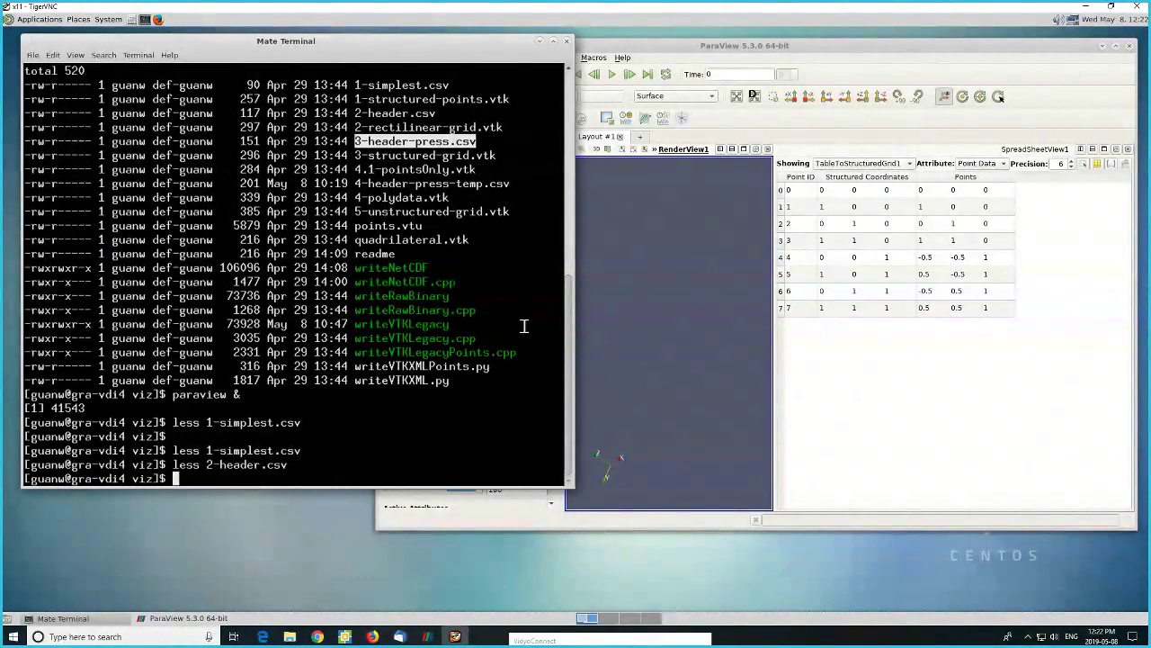
text(less)
middle_click(501, 327)
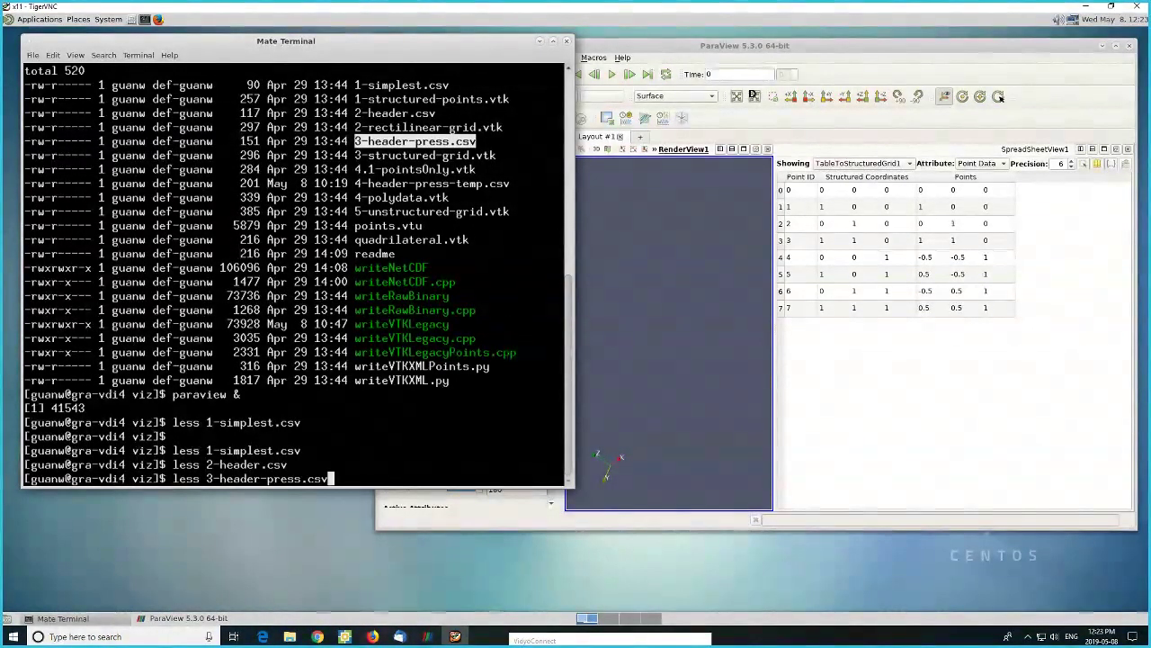
key(Return)
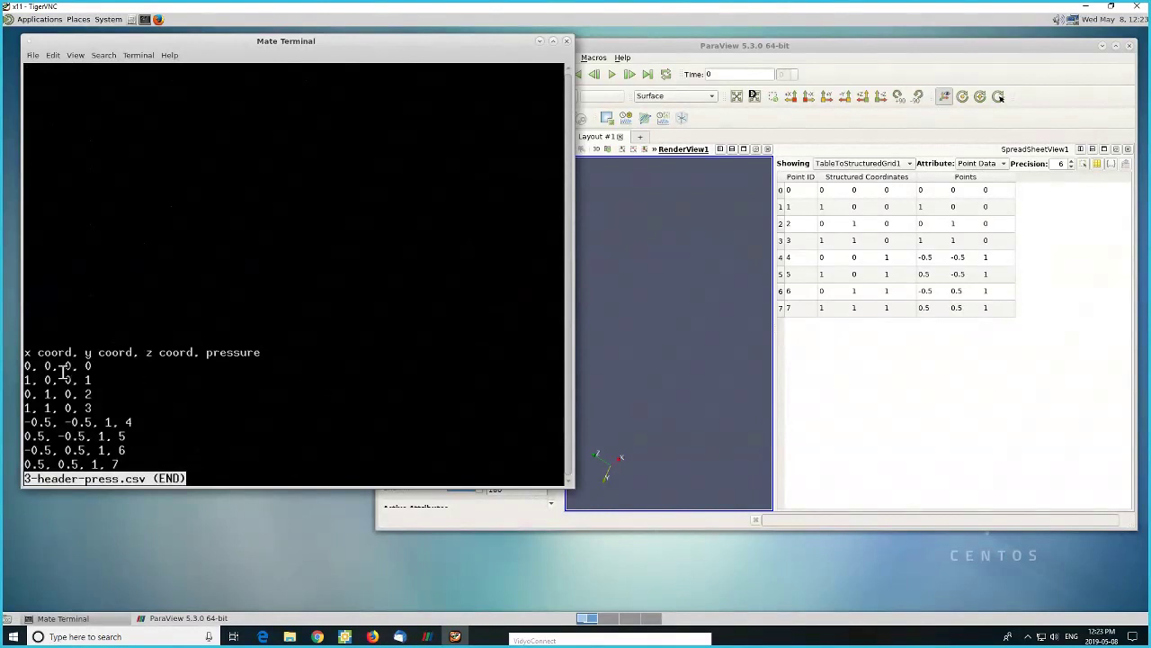
- Examine the pressure header and its first values in 3-header-press.csv by highlighting them
double_click(226, 354)
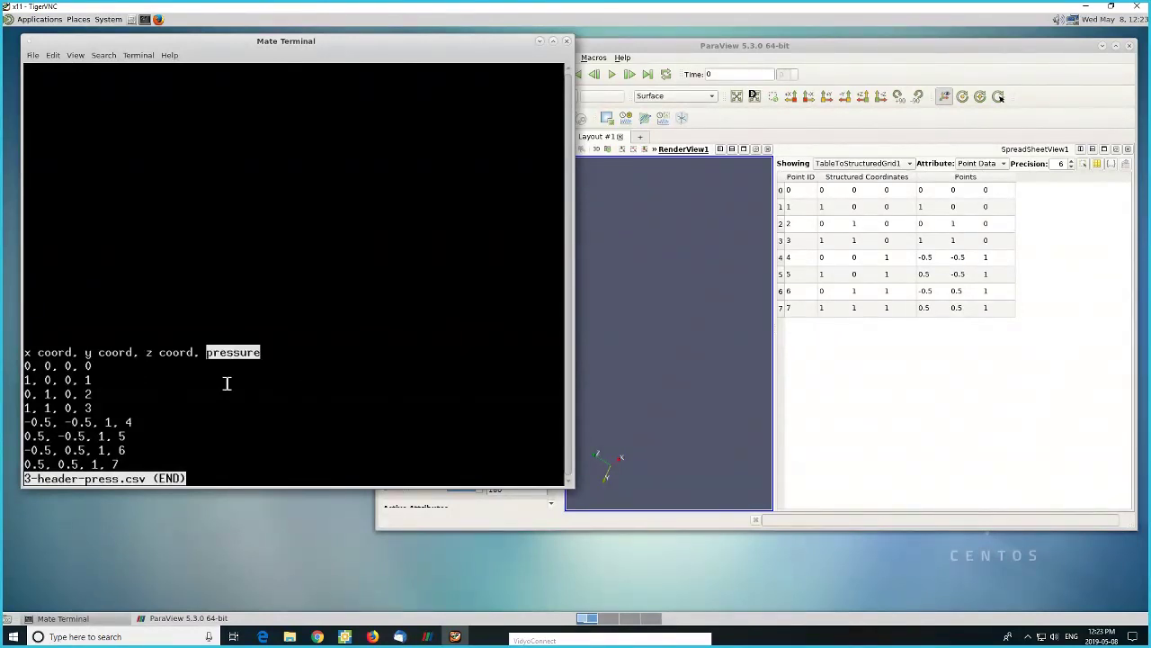
double_click(89, 366)
drag(98, 378, 94, 380)
click(94, 375)
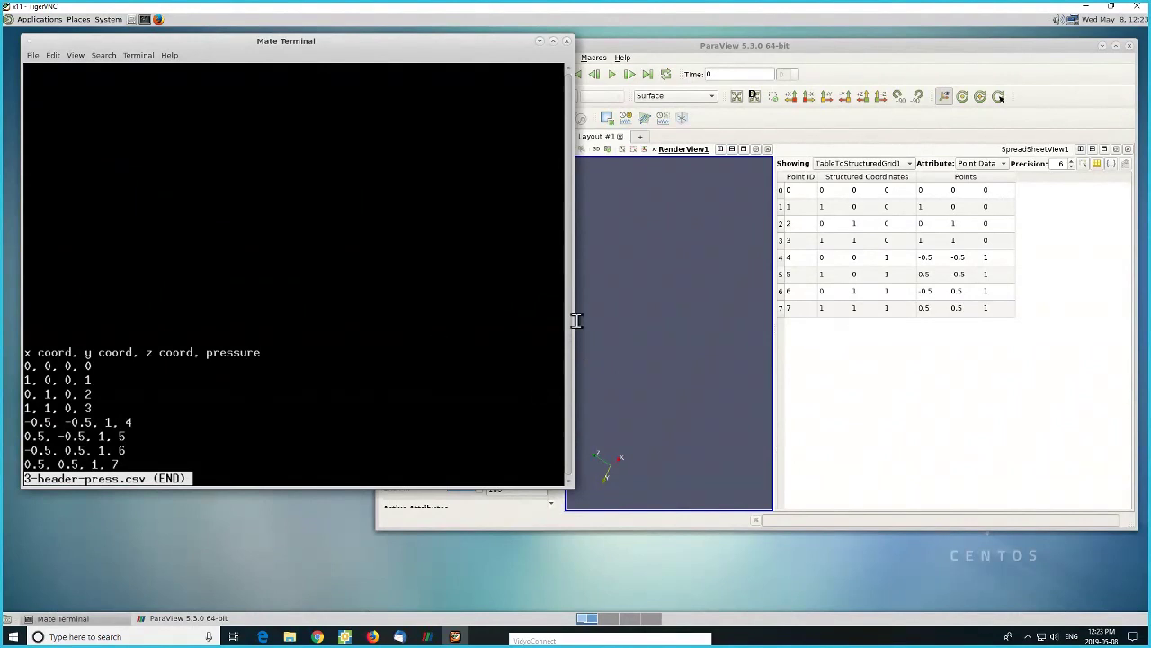
- Switch to ParaView, close the structured grid's spreadsheet view and load 3-header-press.csv with its header row enabled
click(657, 51)
click(291, 302)
click(632, 56)
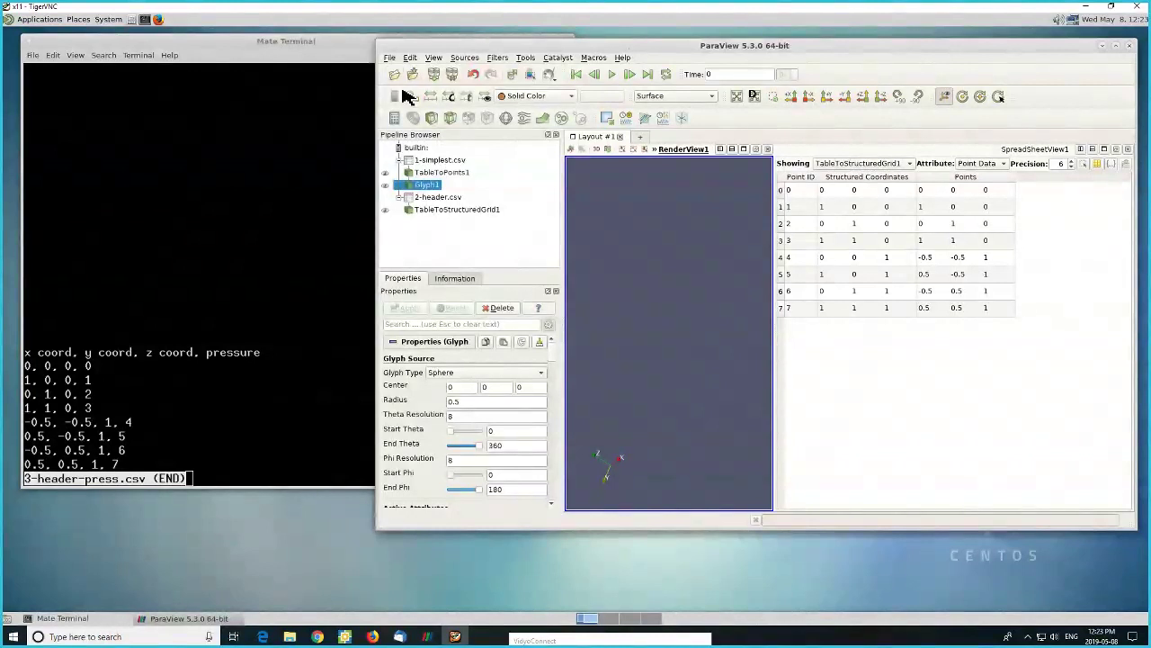
click(1128, 149)
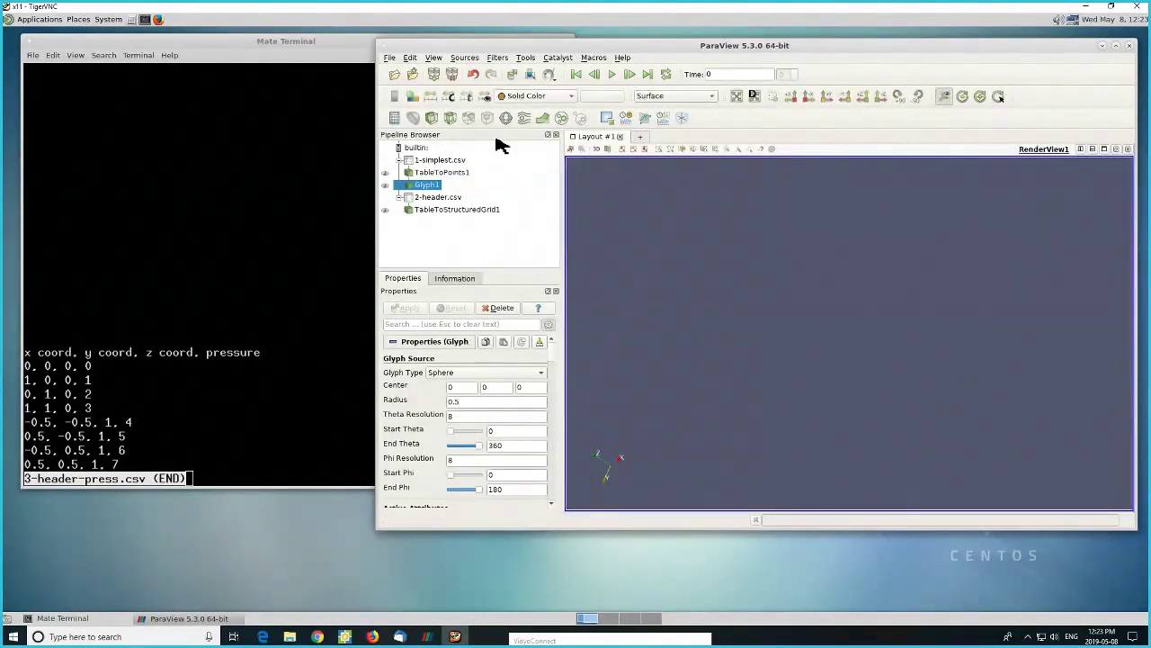
click(394, 75)
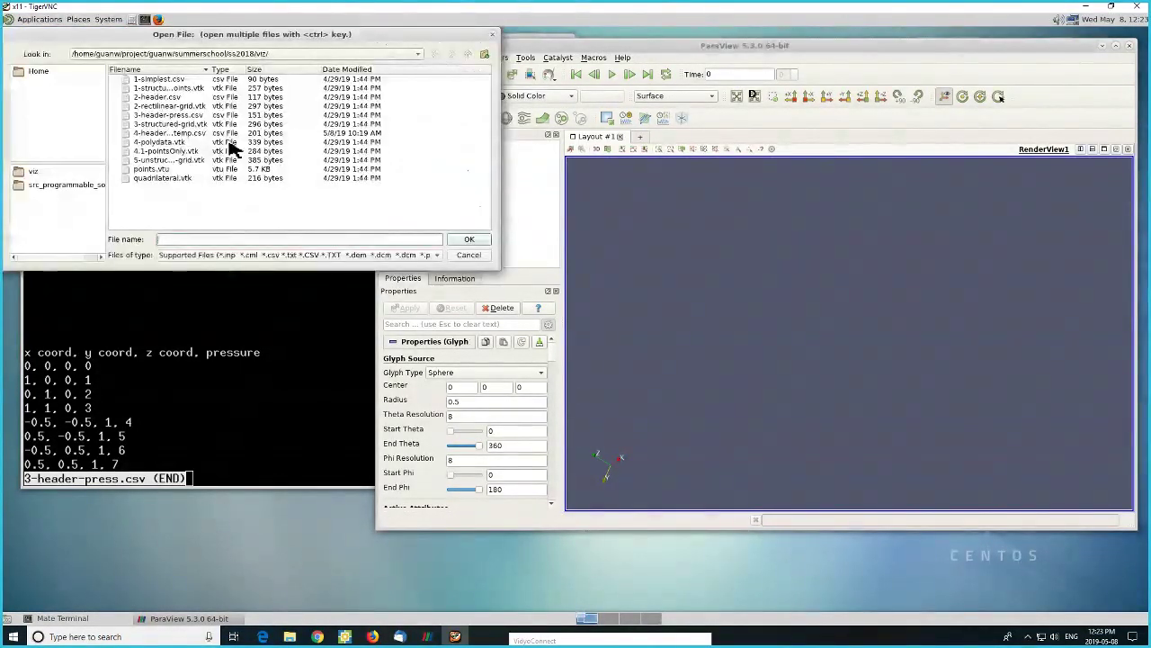
click(167, 115)
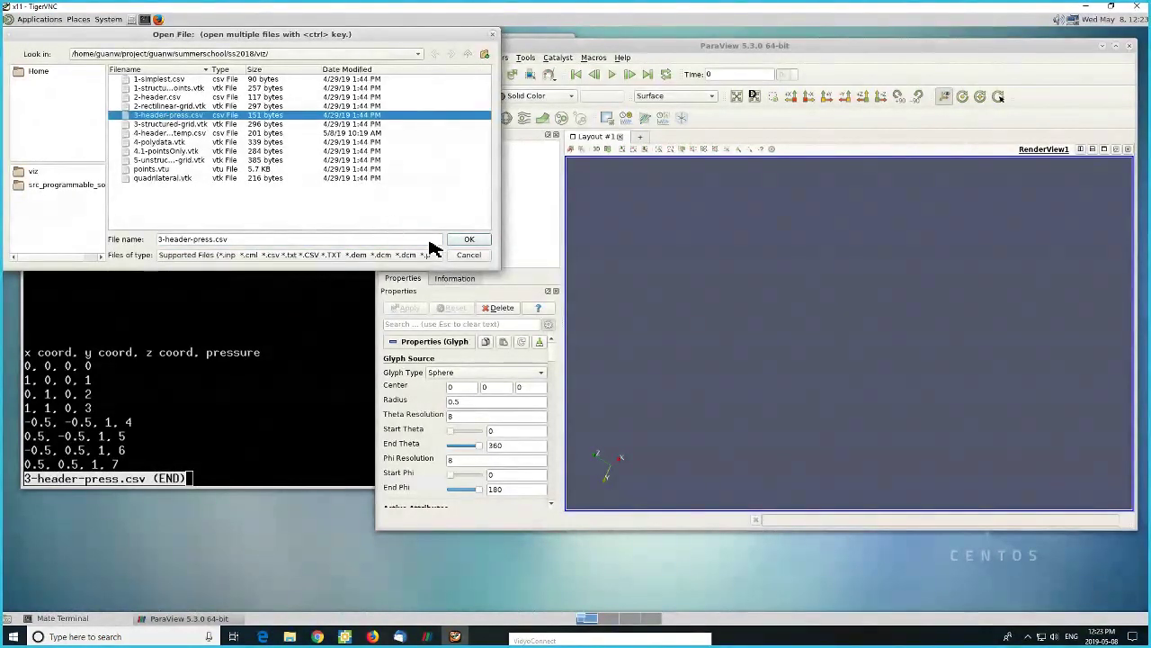
click(470, 241)
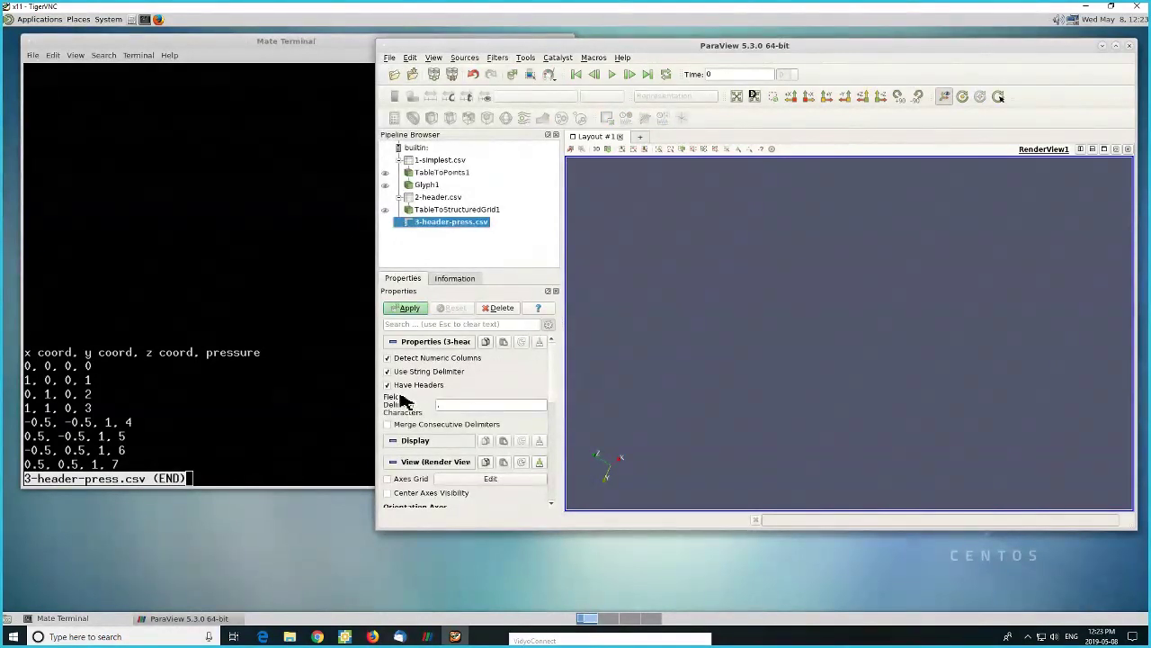
click(409, 310)
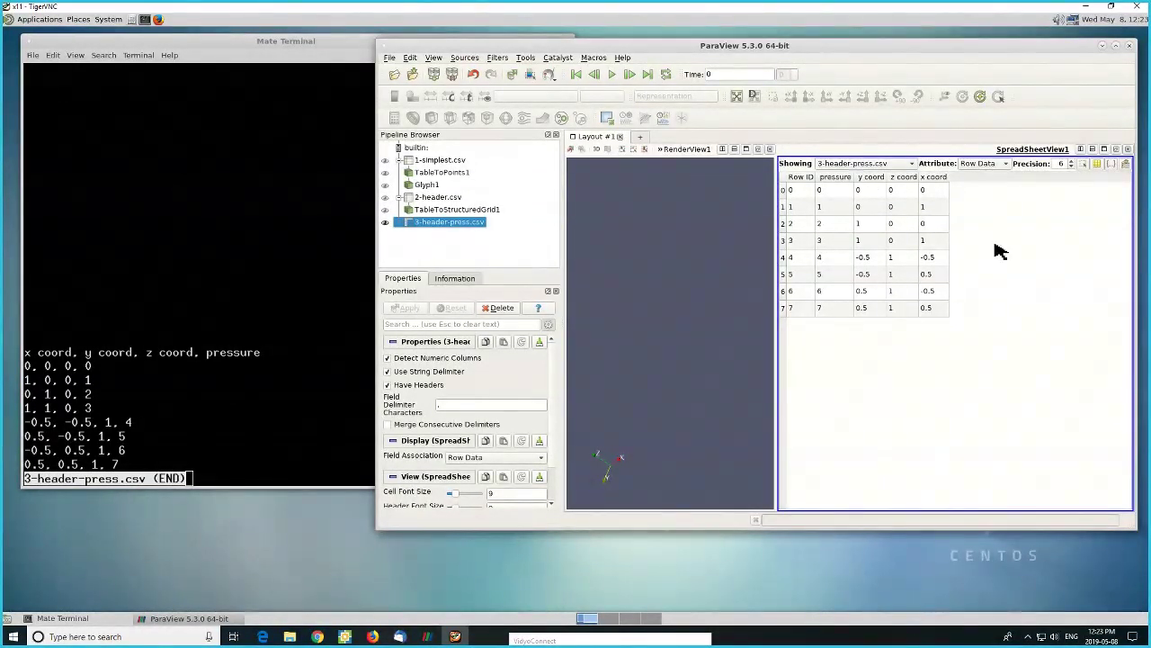
- Sort the 3-header-press.csv table by pressure and by Row ID
click(836, 177)
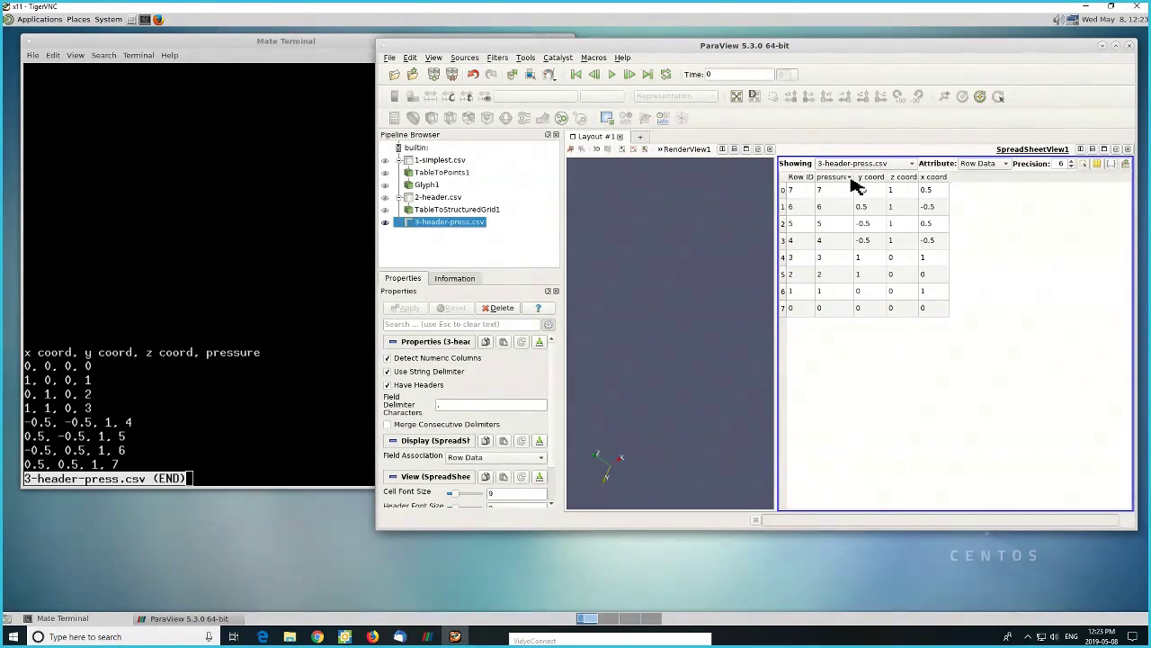
click(799, 178)
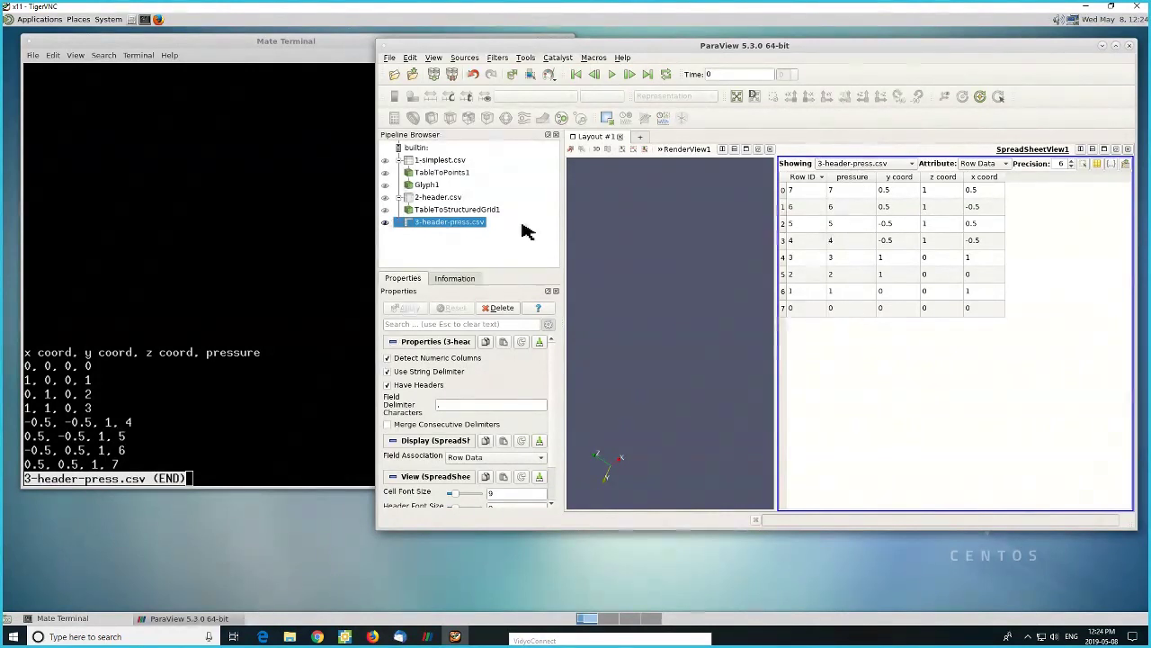
- Add a Table To Structured Grid filter to 3-header-press.csv with a whole extent of 0 to 1 in all three directions
click(499, 61)
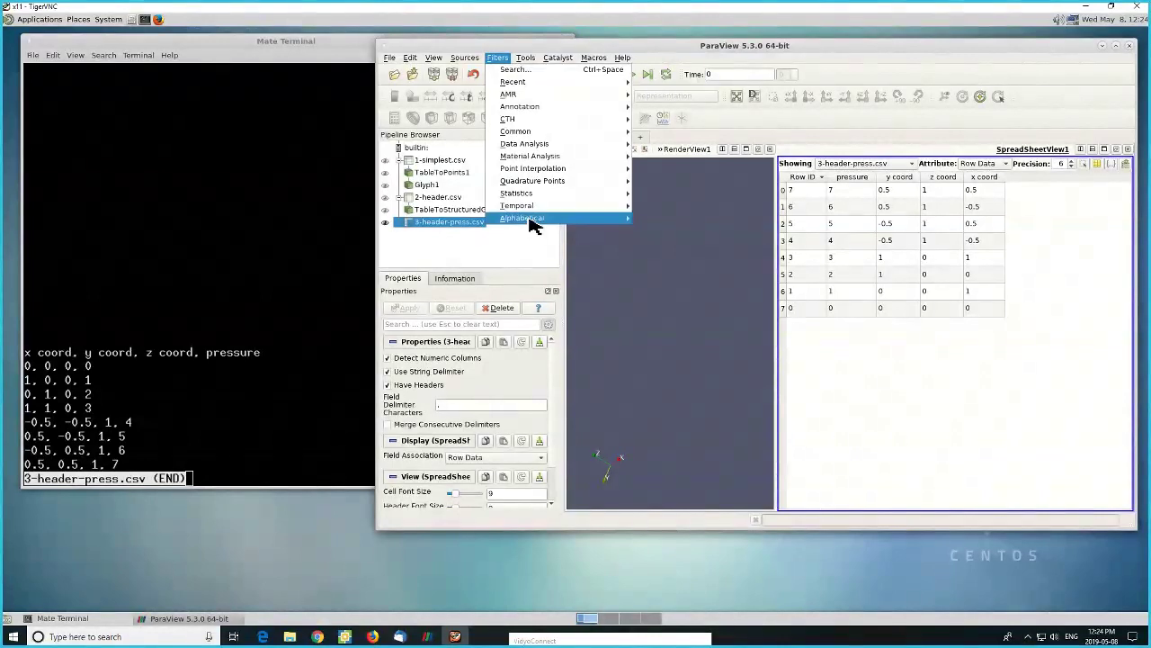
mouse_move(531, 223)
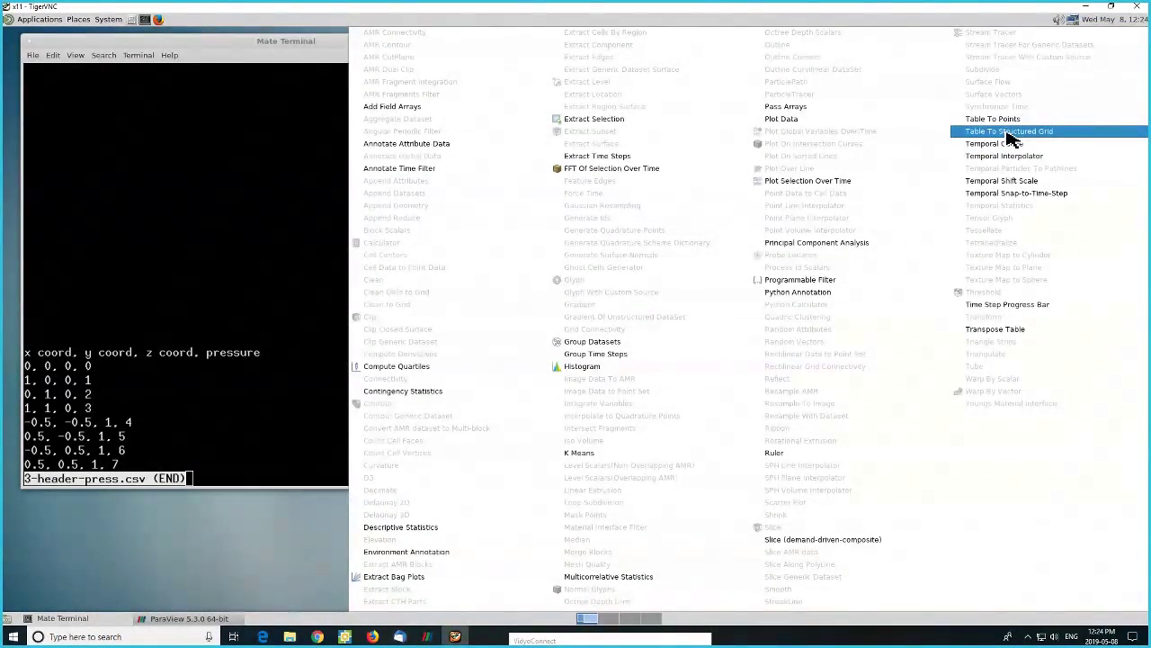
click(1009, 133)
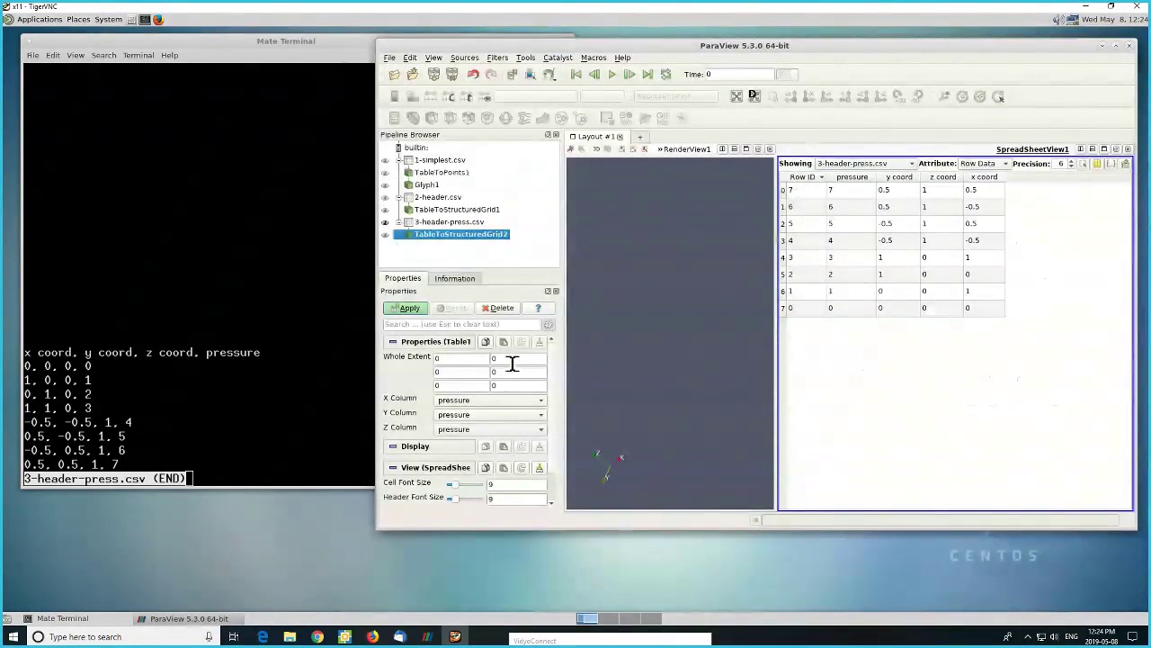
double_click(513, 363)
text(1)
double_click(514, 375)
text(1)
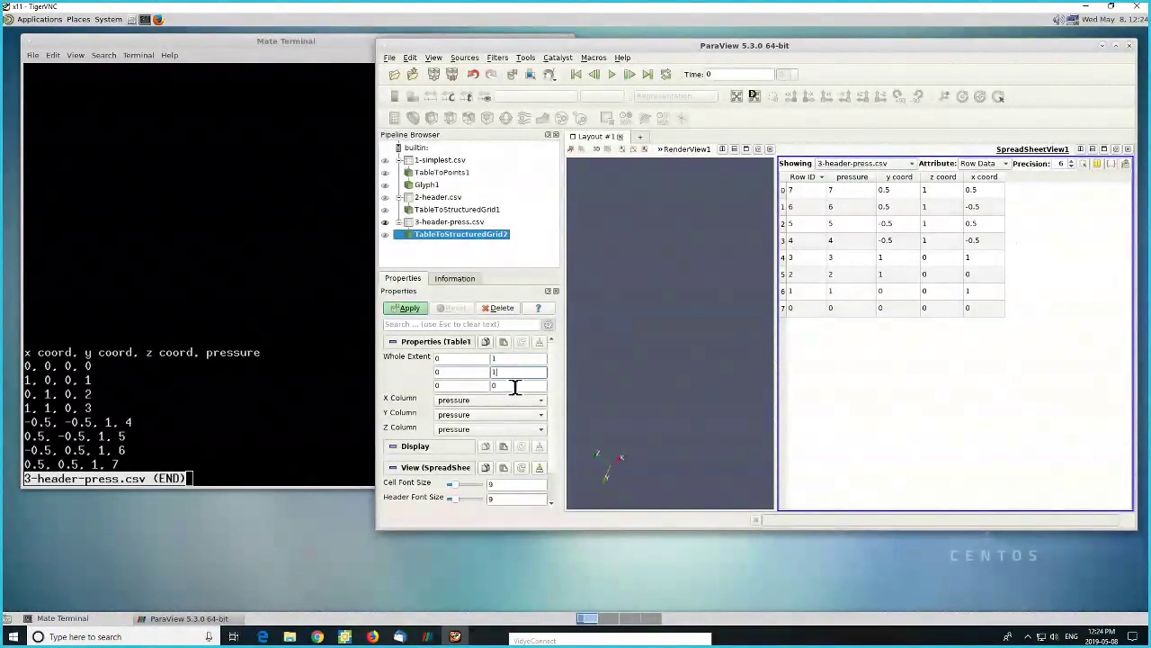
double_click(515, 386)
text(1)
- Assign x coord, y coord and z coord to the filter's X, Y and Z columns and apply it
click(510, 402)
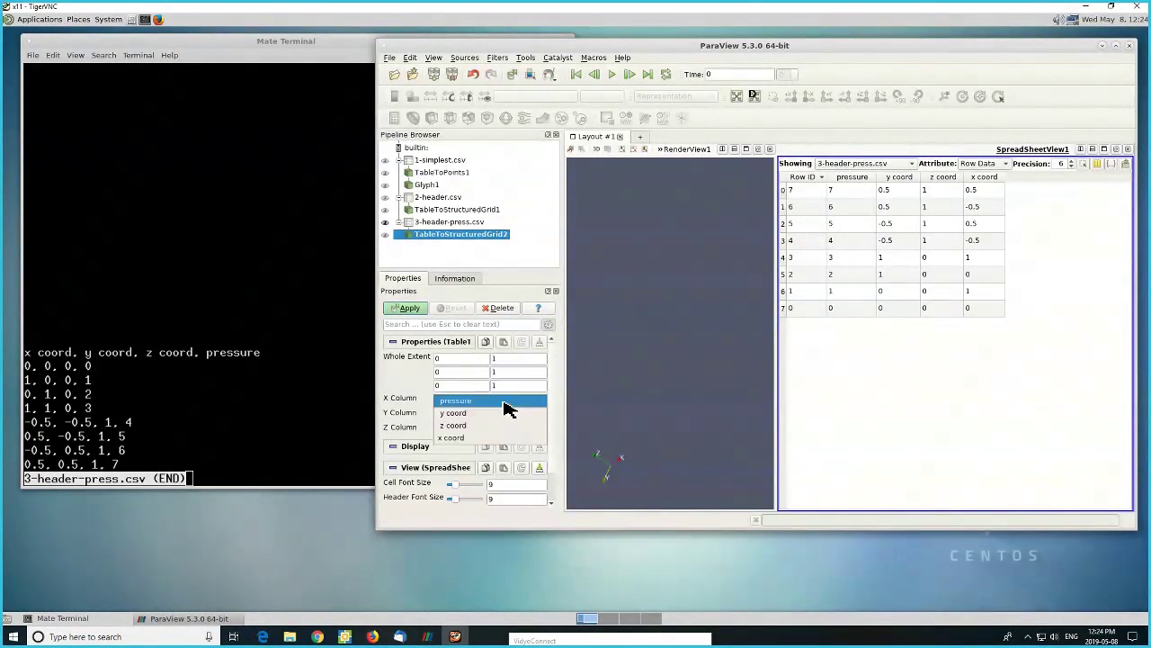
click(493, 440)
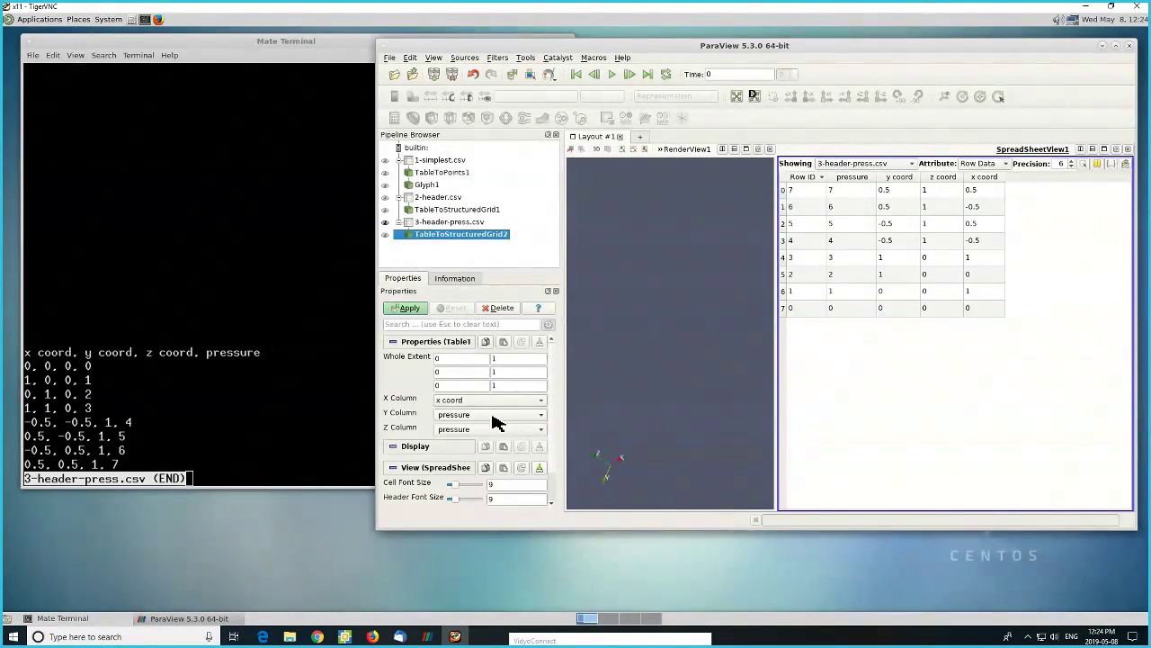
click(497, 414)
click(489, 428)
click(490, 427)
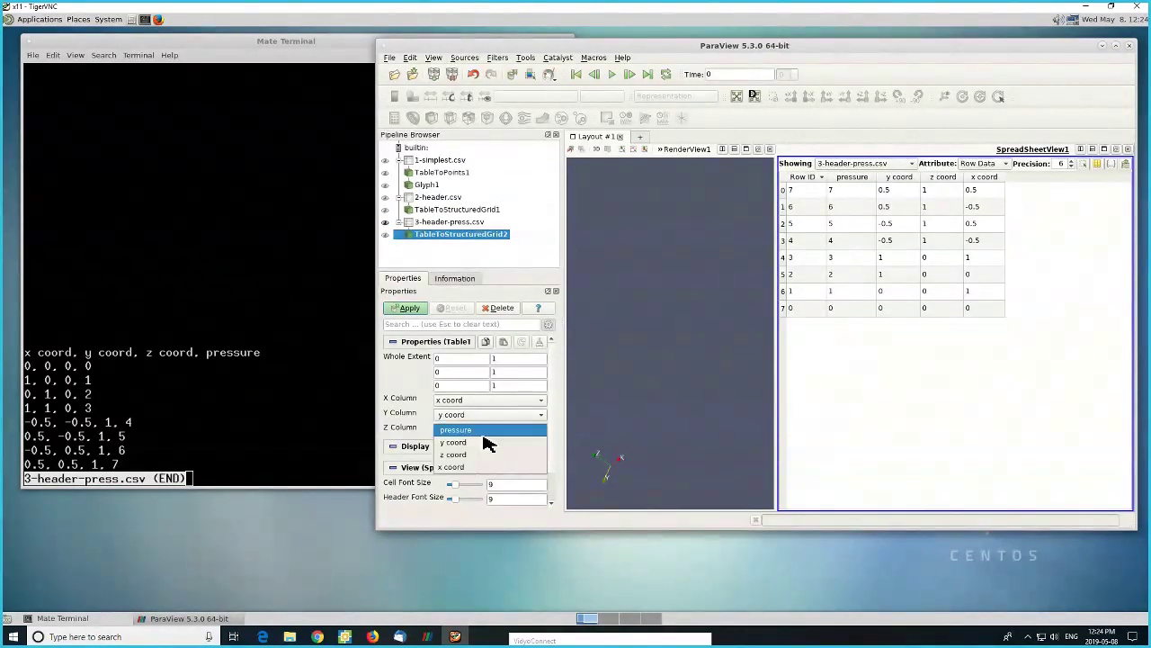
click(481, 463)
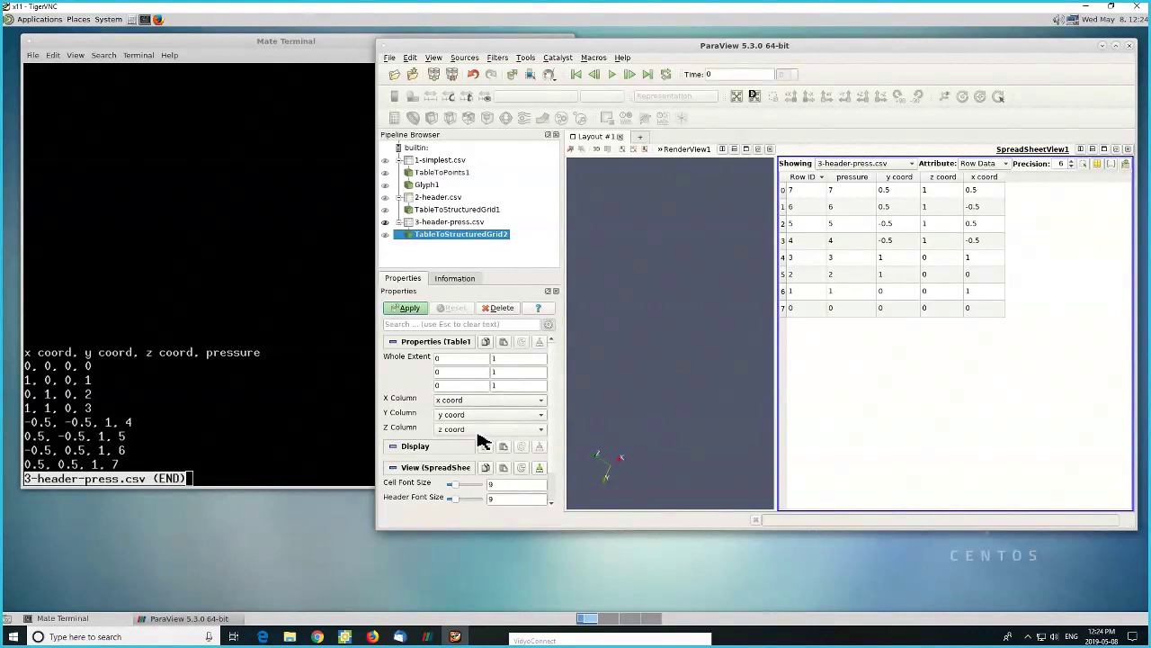
click(412, 310)
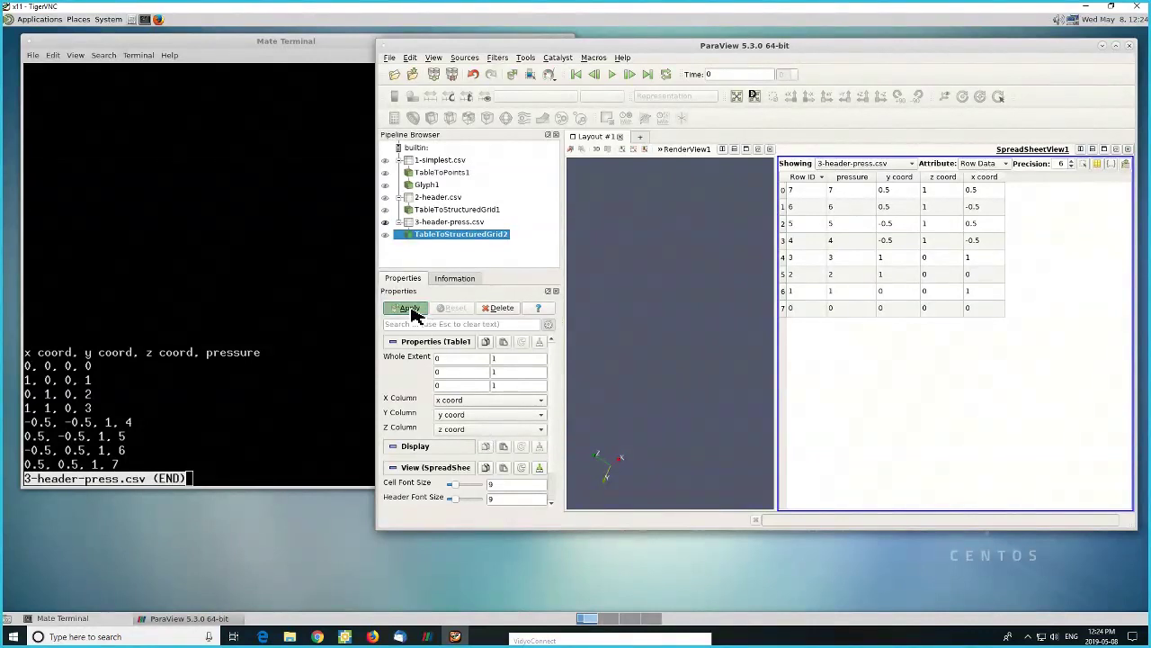
- Show the new structured grid in the render view and set its representation to Surface
click(656, 288)
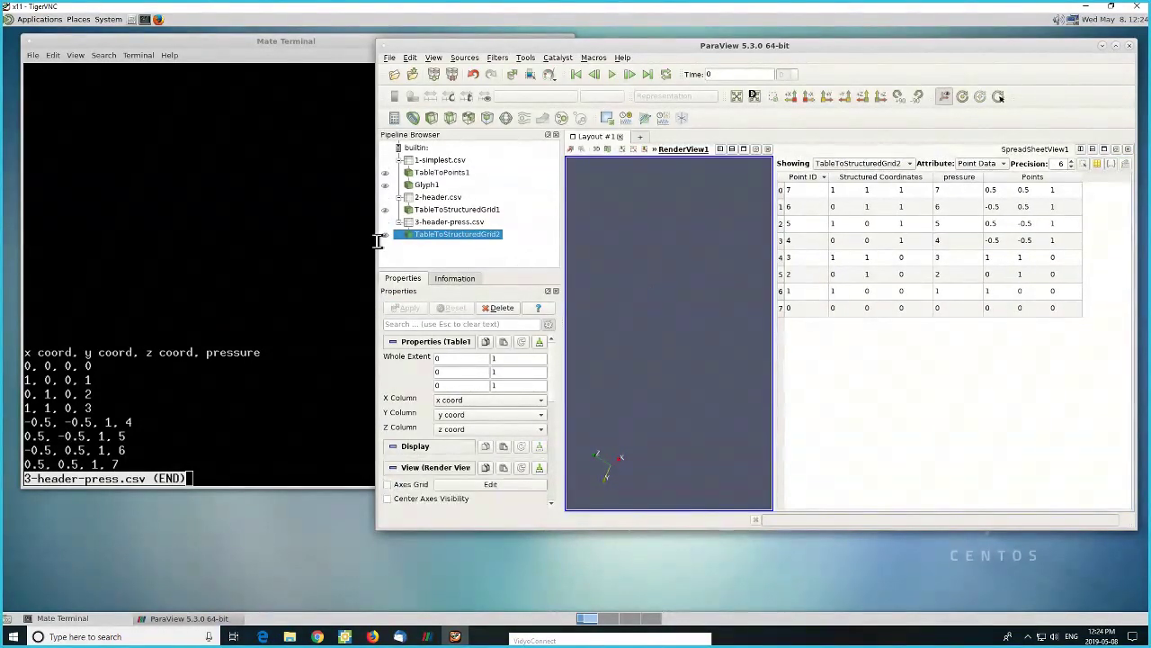
click(386, 236)
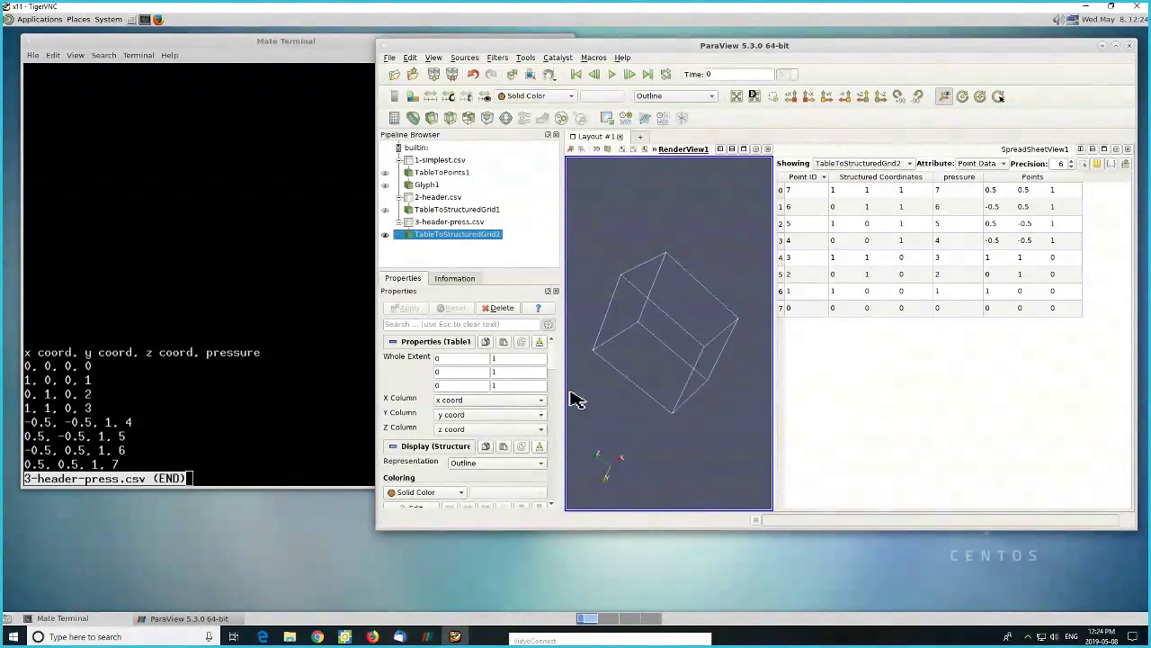
drag(556, 358, 554, 389)
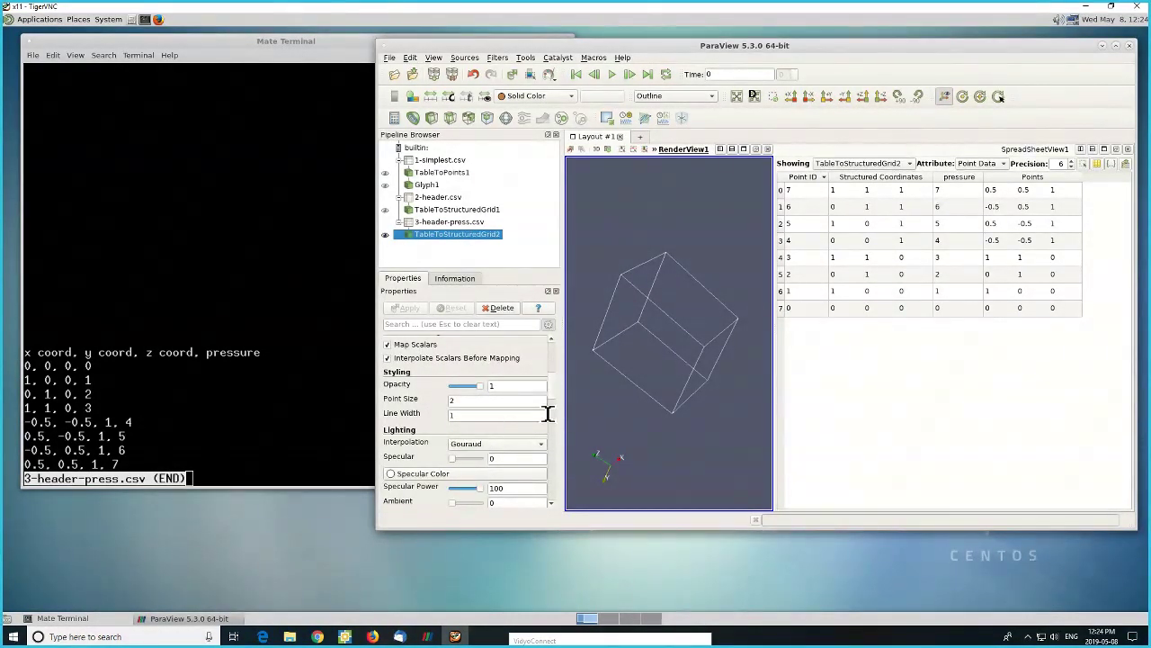
drag(553, 396, 555, 388)
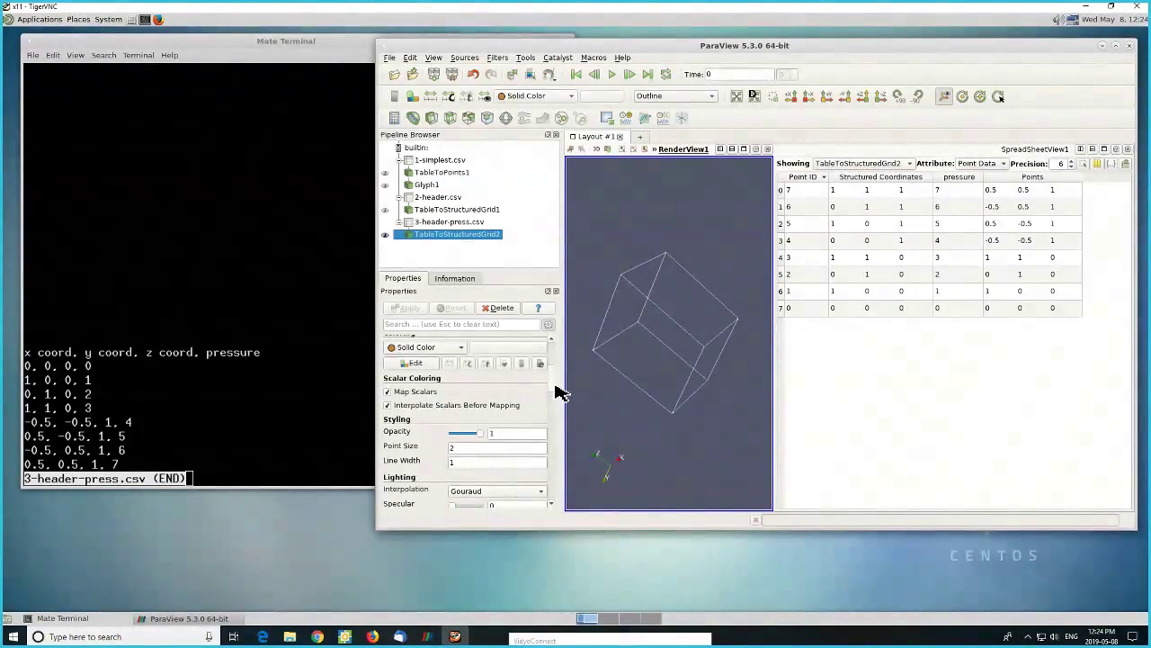
scroll(555, 387, up, 3)
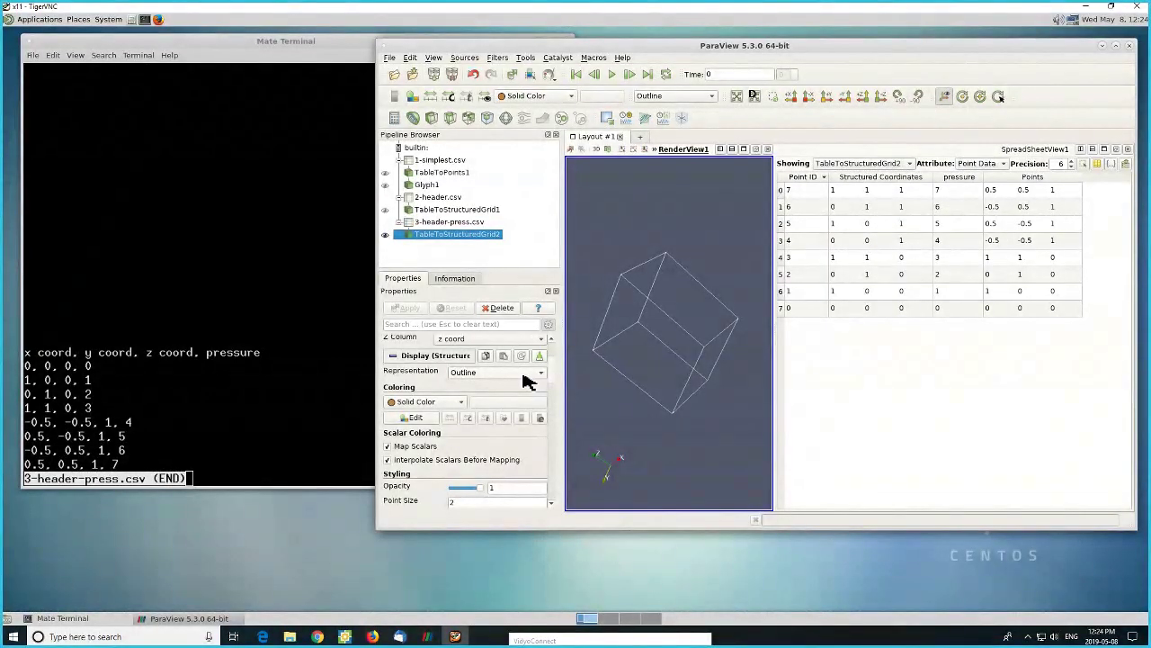
click(520, 373)
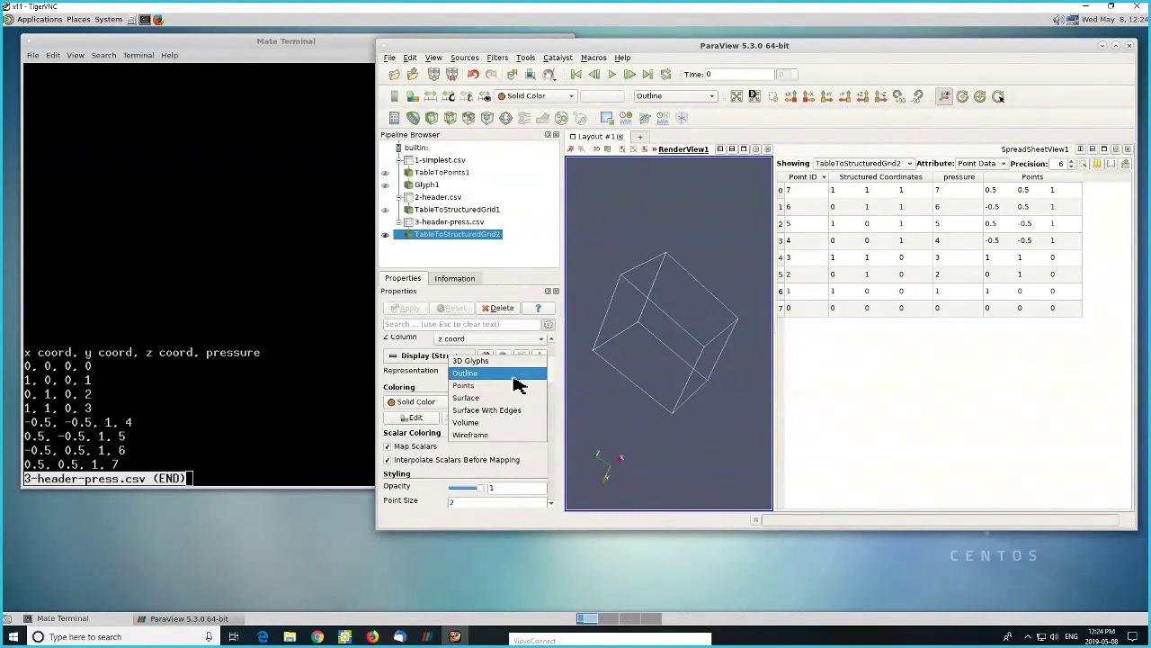
click(489, 402)
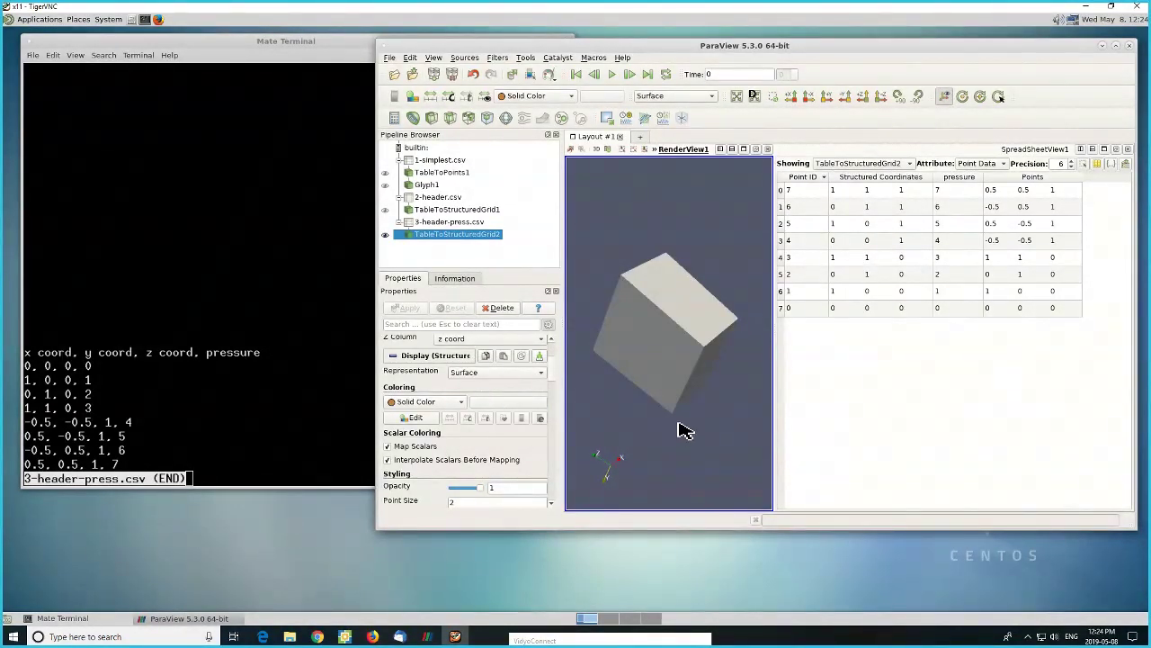
- Color the structured grid's surface by pressure and widen the ParaView window
drag(695, 416, 660, 398)
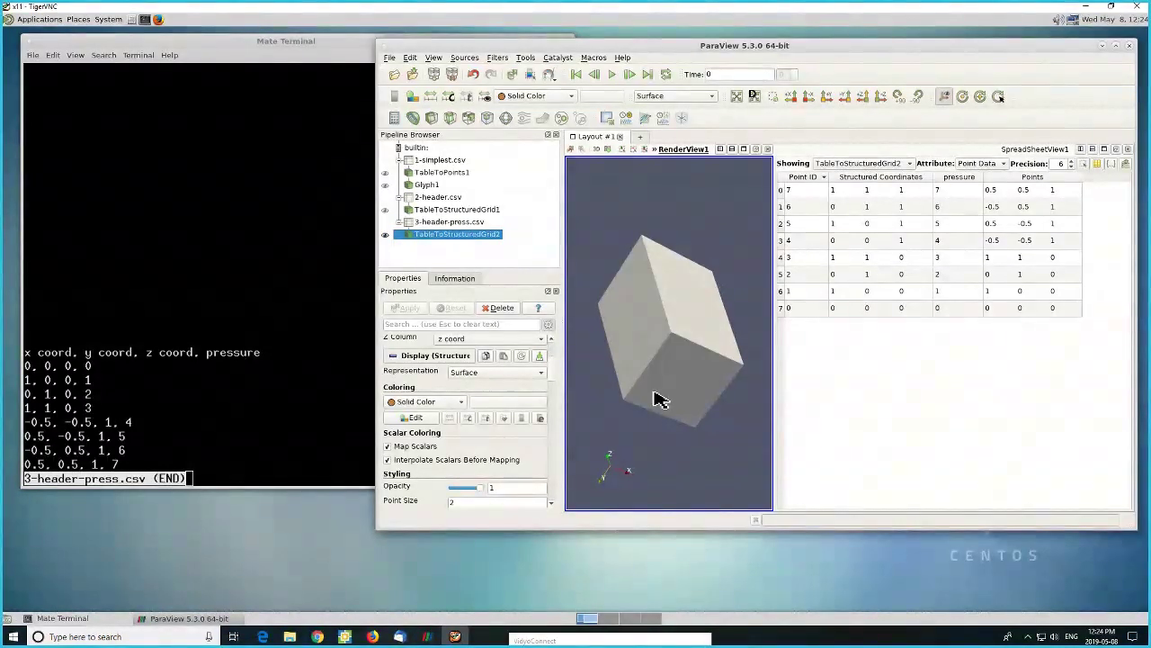
click(416, 405)
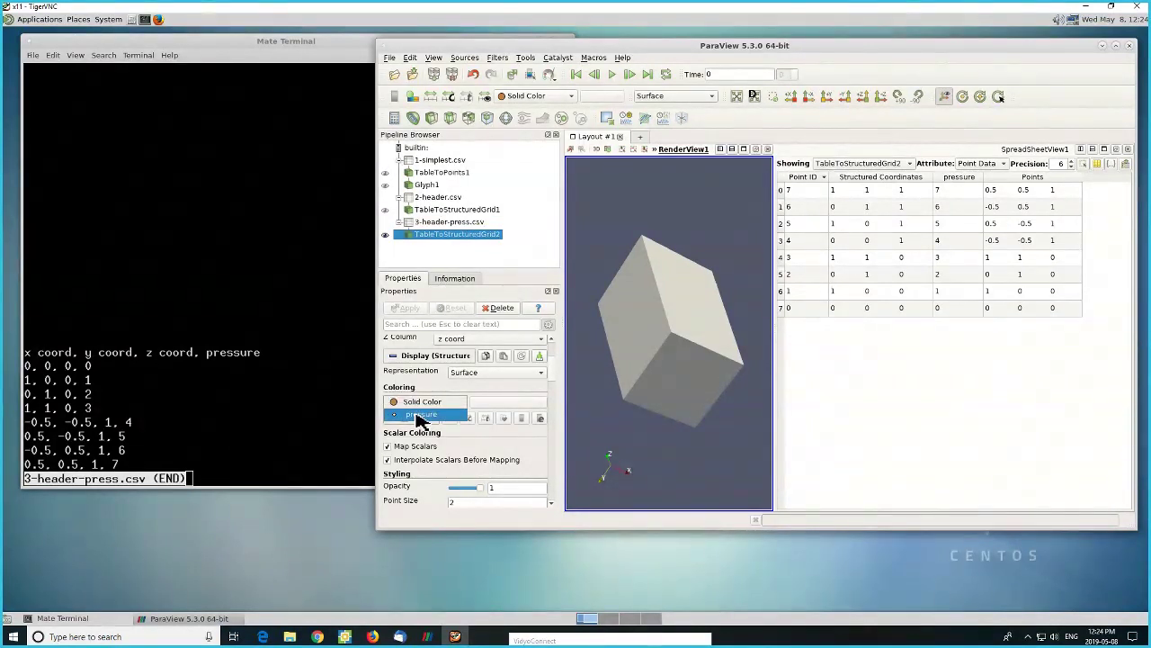
click(419, 415)
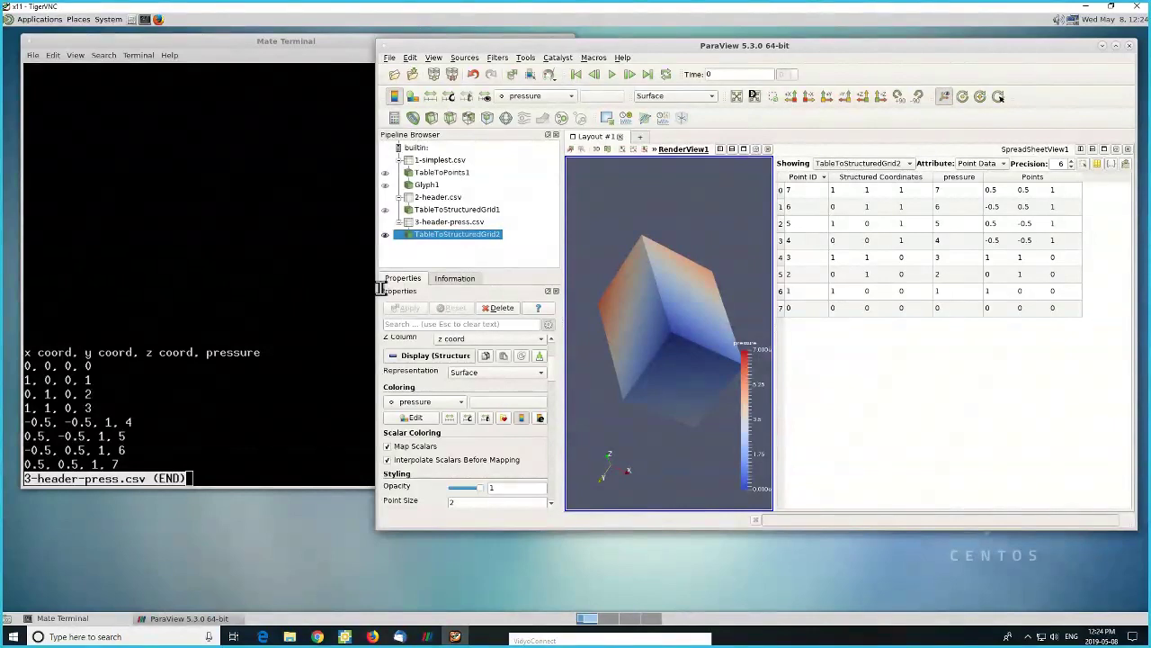
drag(381, 286, 219, 286)
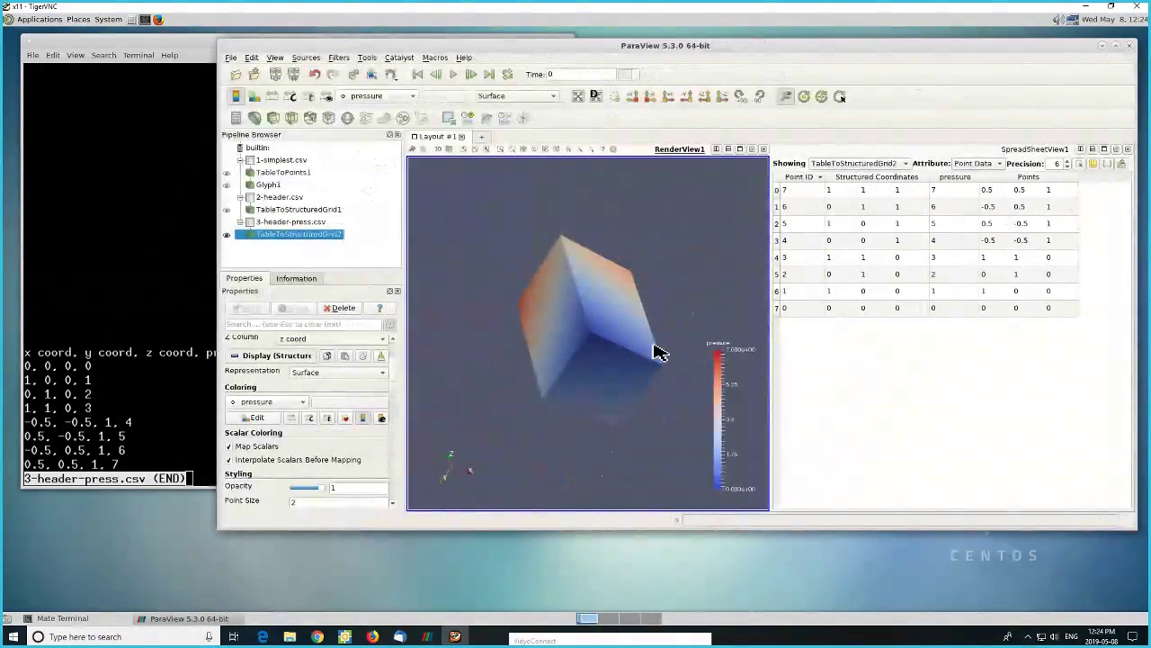
drag(678, 291, 658, 440)
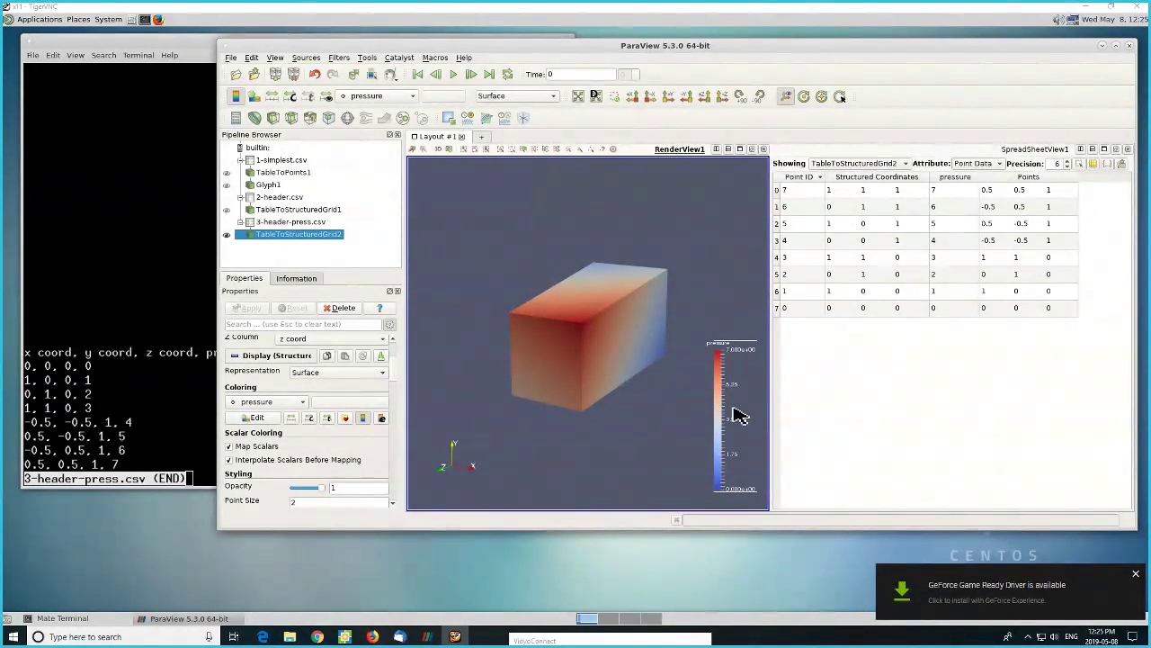
click(1137, 574)
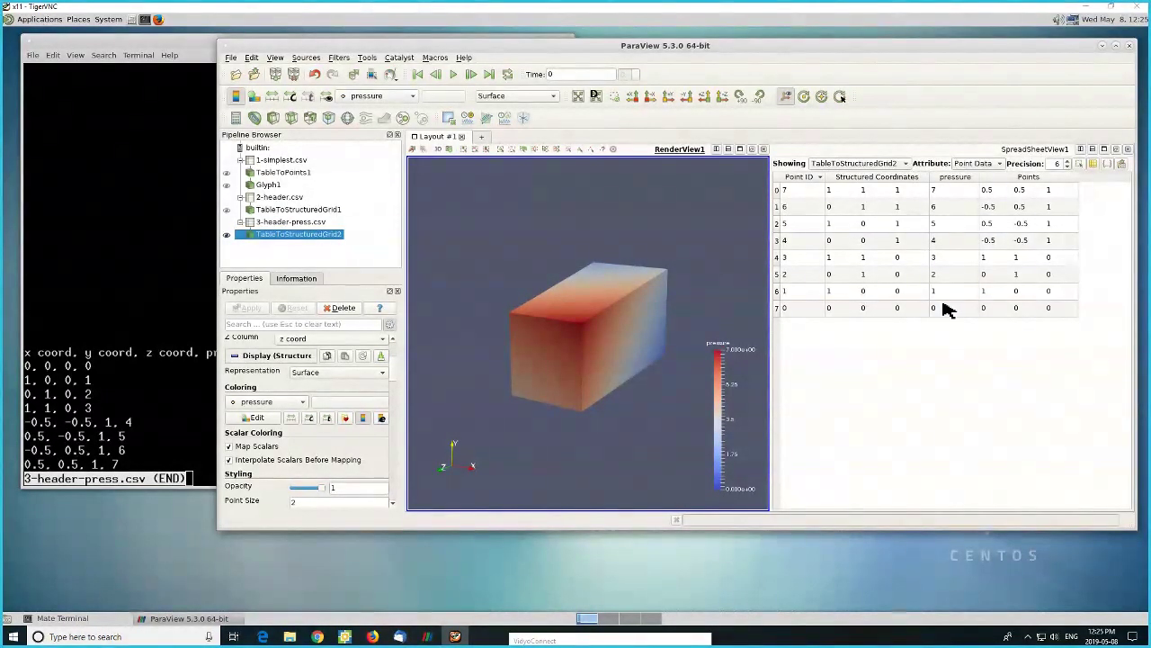
drag(697, 255, 620, 401)
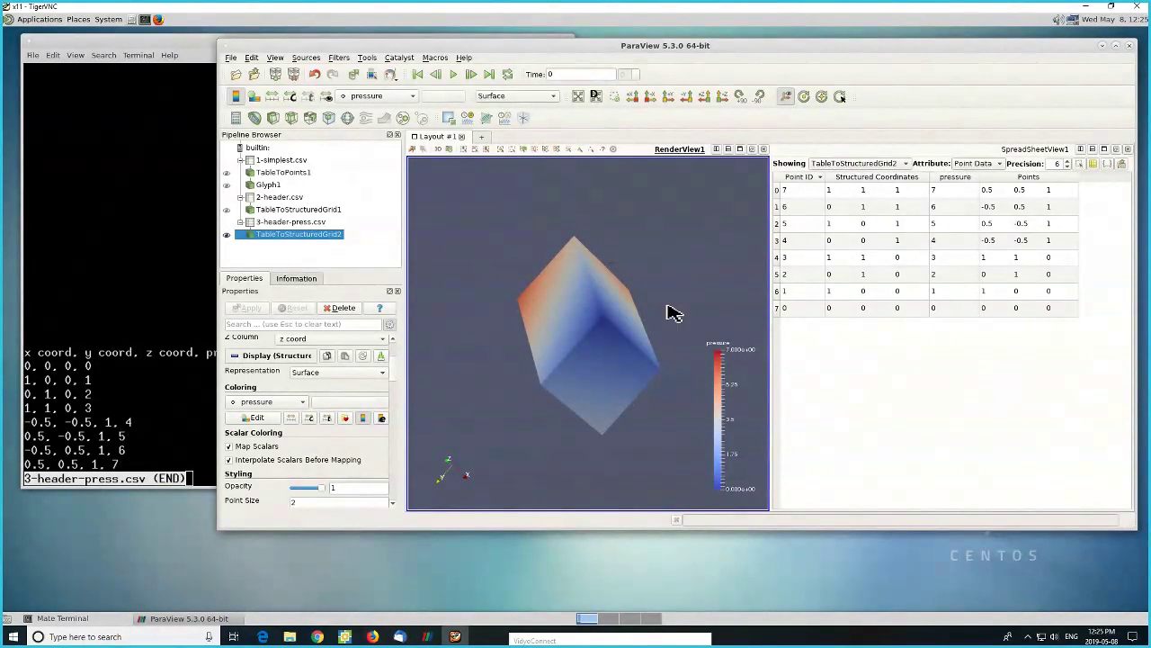
drag(675, 311, 642, 260)
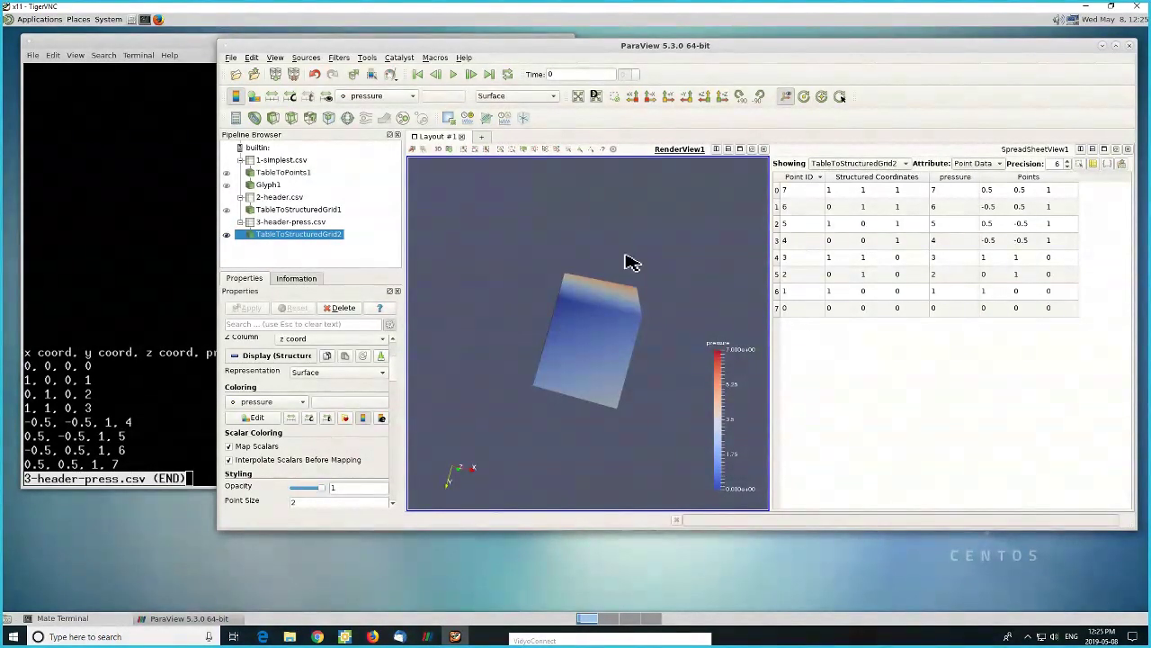
- Switch to the terminal, quit the current file and show 4-header-press-temp.csv with less
click(175, 361)
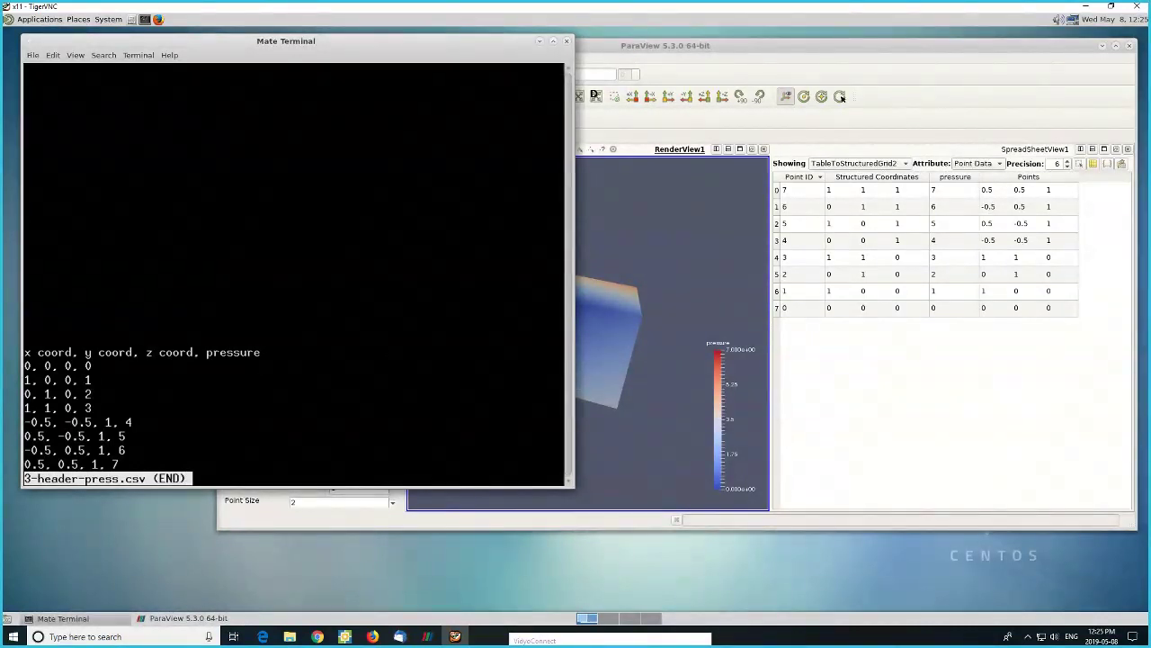
key(q)
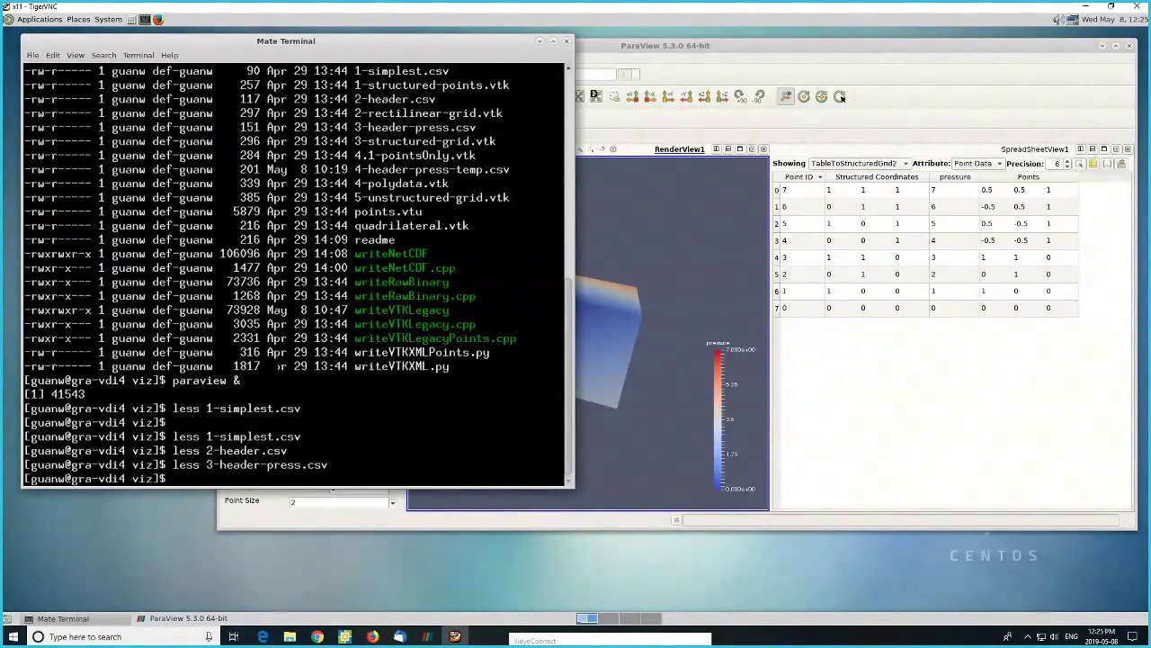
text(less)
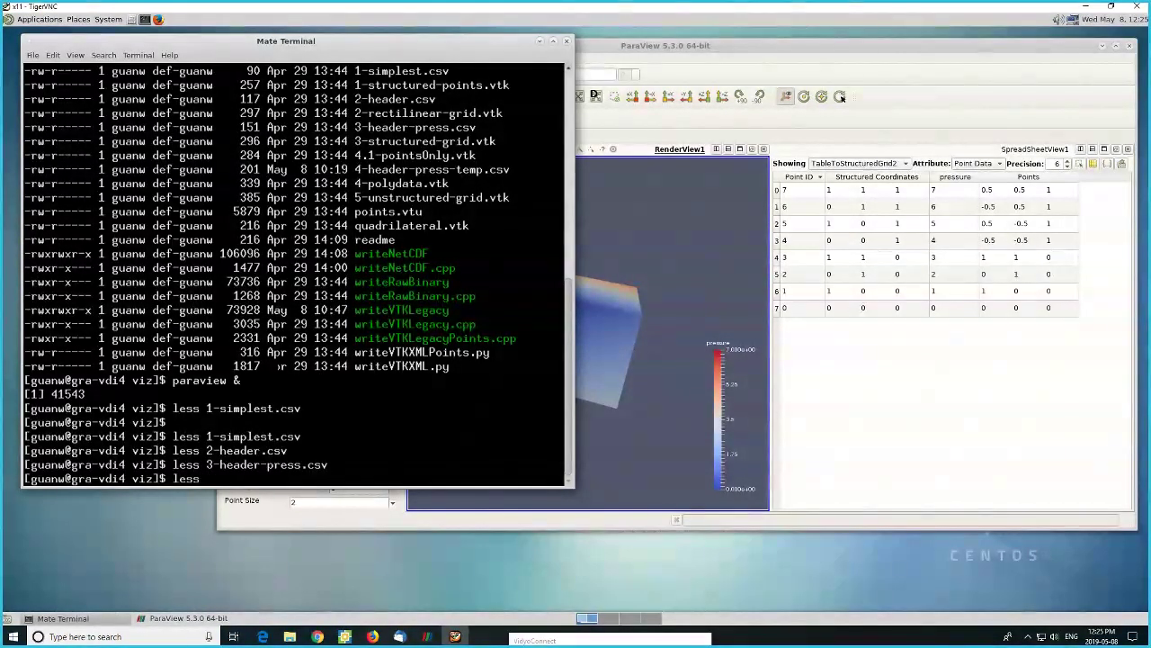
double_click(407, 169)
middle_click(421, 295)
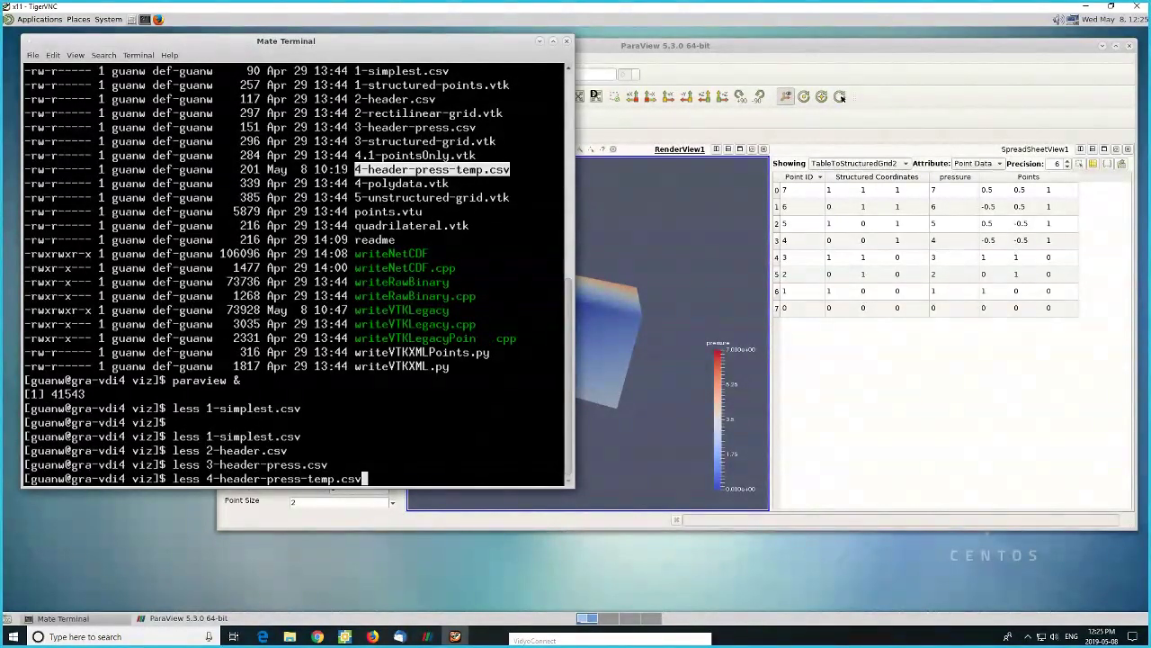
key(Return)
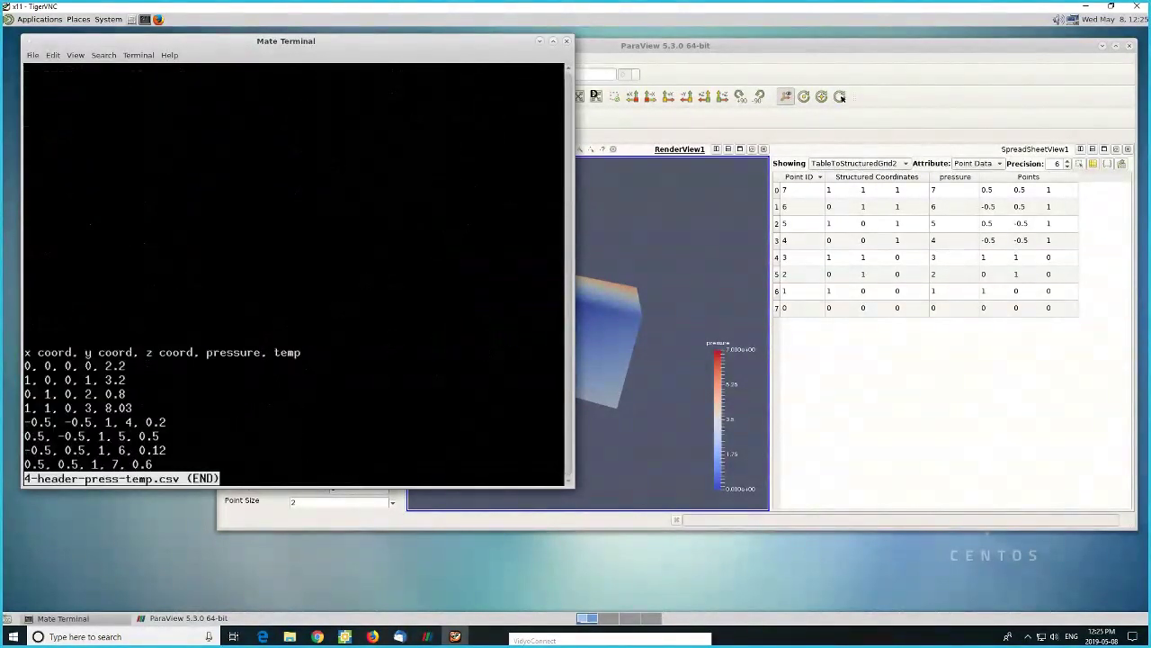
- Examine the pressure and temp column names in 4-header-press-temp.csv by highlighting them
double_click(289, 353)
double_click(241, 353)
click(296, 354)
double_click(287, 353)
click(290, 404)
- Switch to ParaView, hide the pressure-colored structured grid and close its spreadsheet view
click(661, 283)
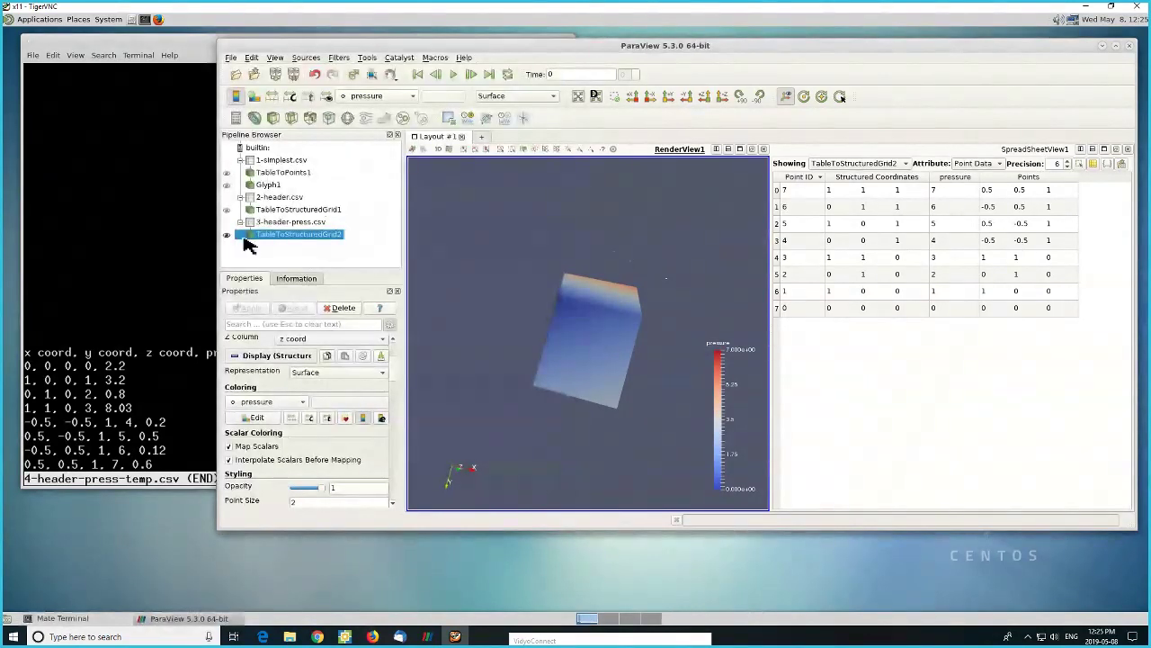
click(227, 235)
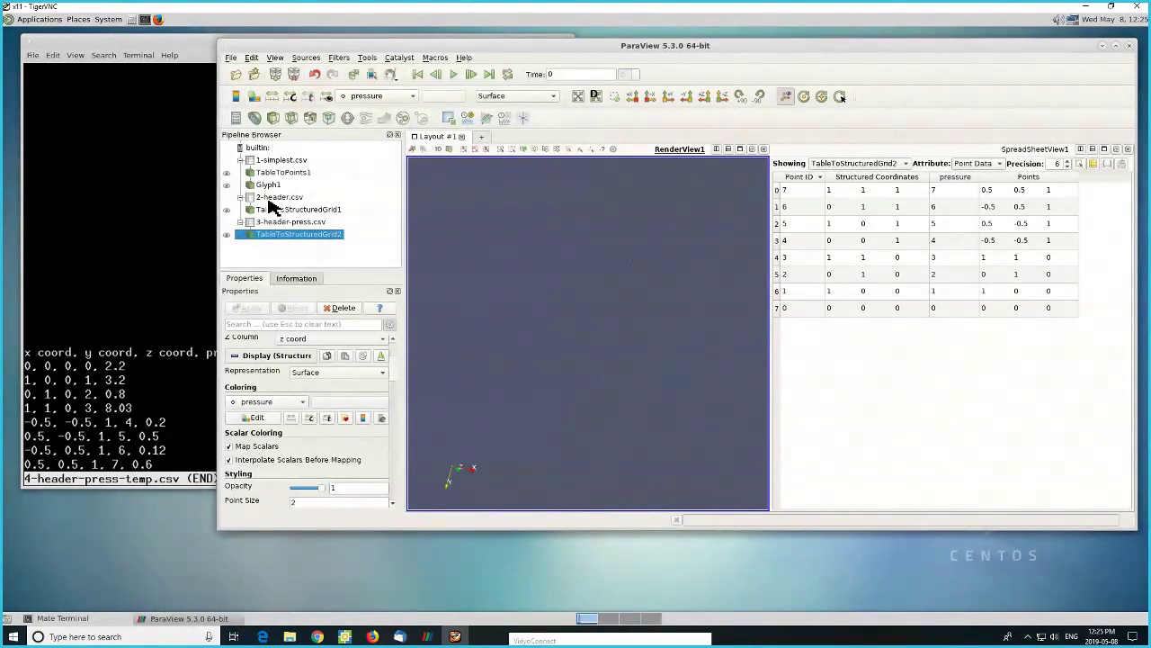
click(1129, 149)
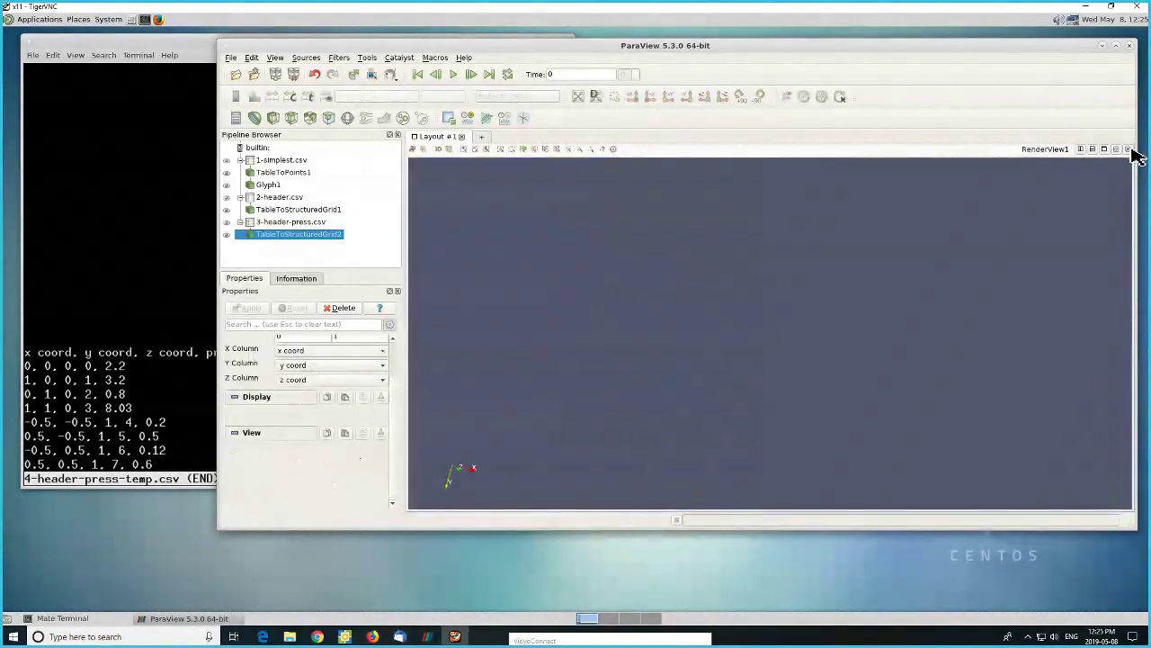
- Open 4-header-press-temp.csv from the viz folder with its header row enabled and load it as a table
click(236, 74)
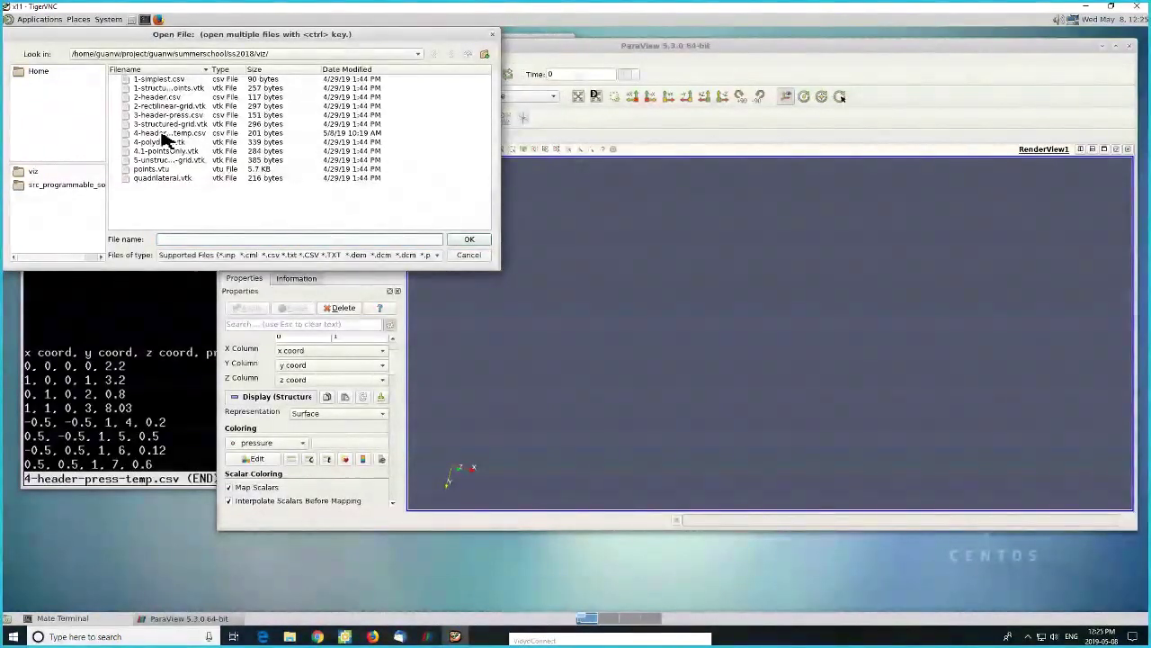
click(164, 134)
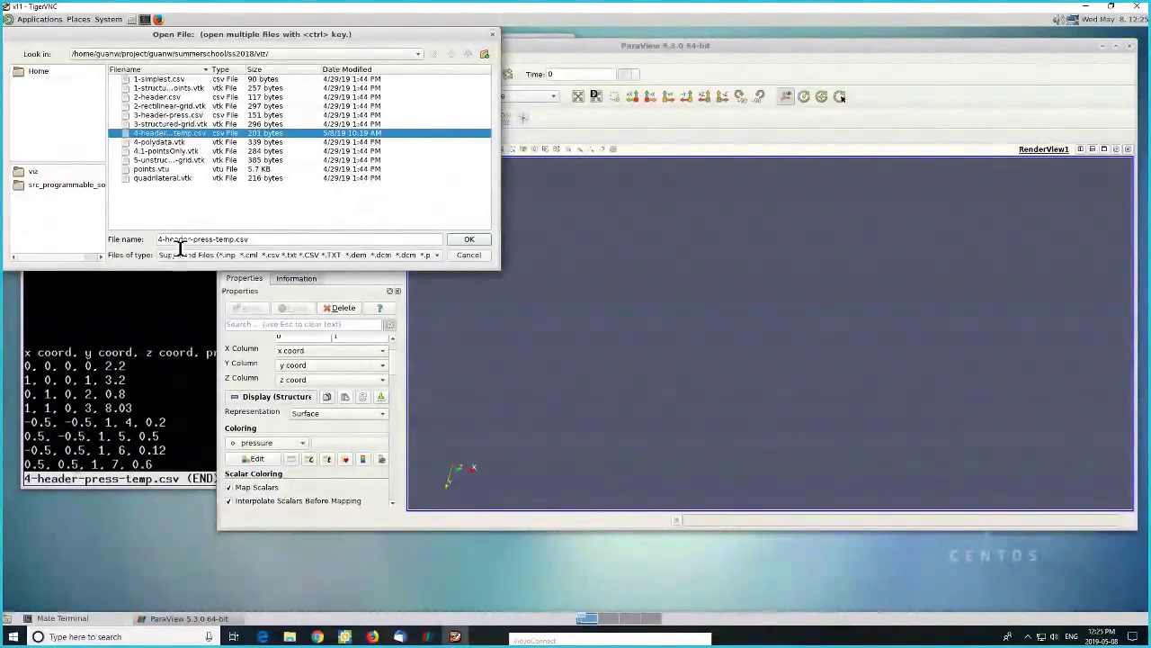
click(179, 243)
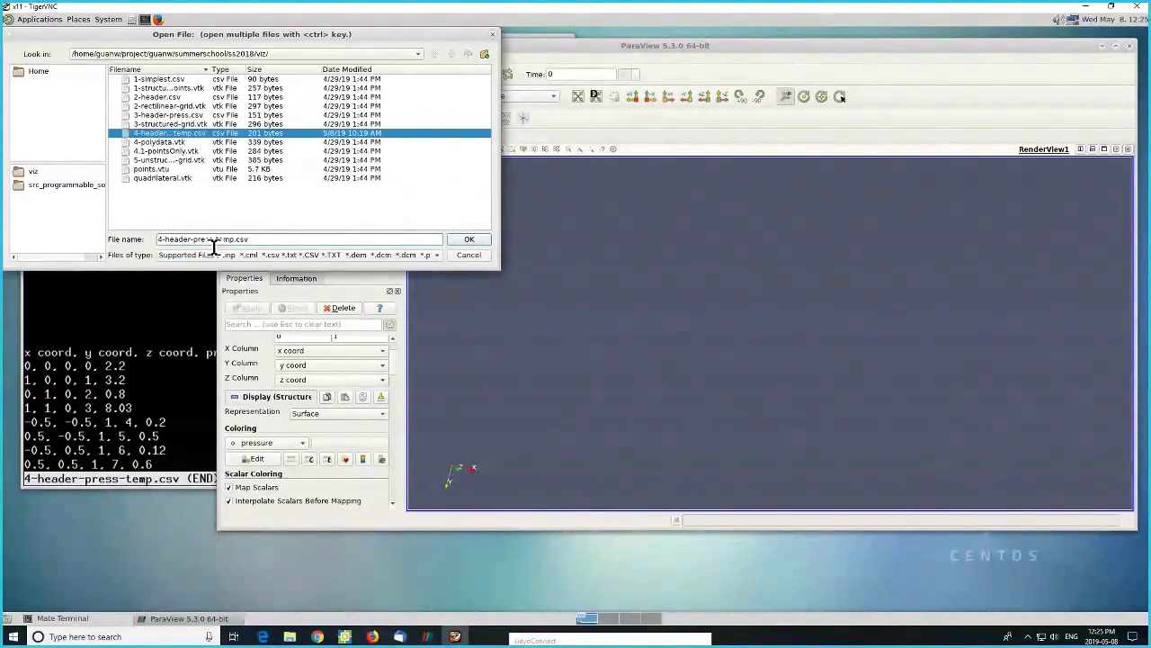
click(484, 243)
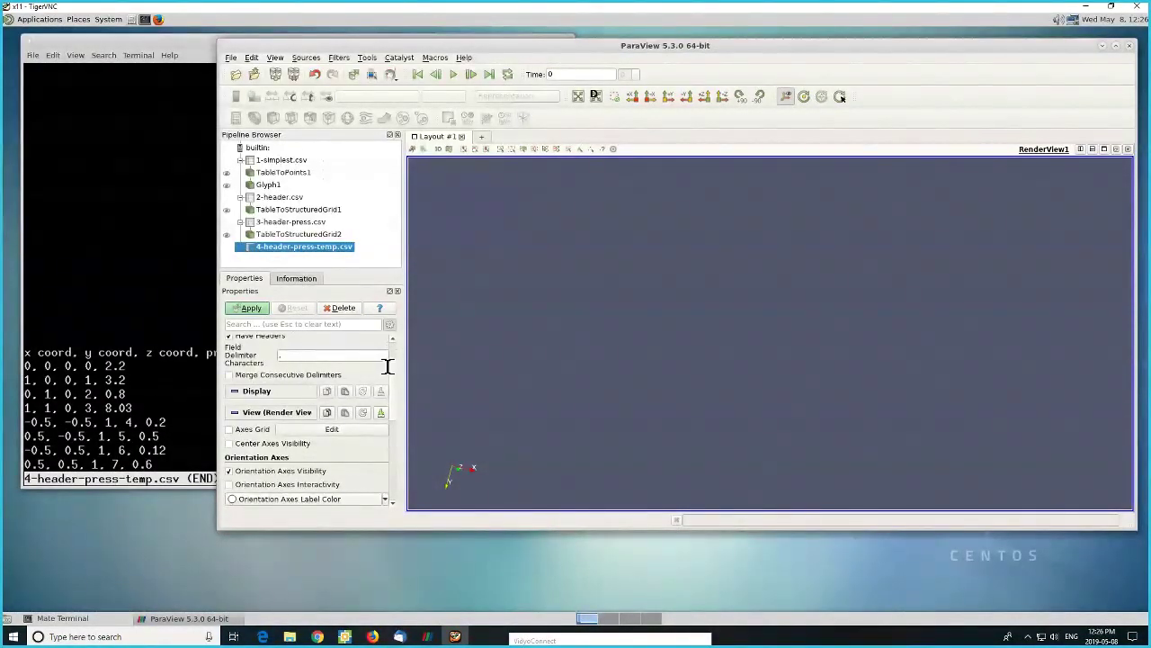
scroll(397, 378, up, 2)
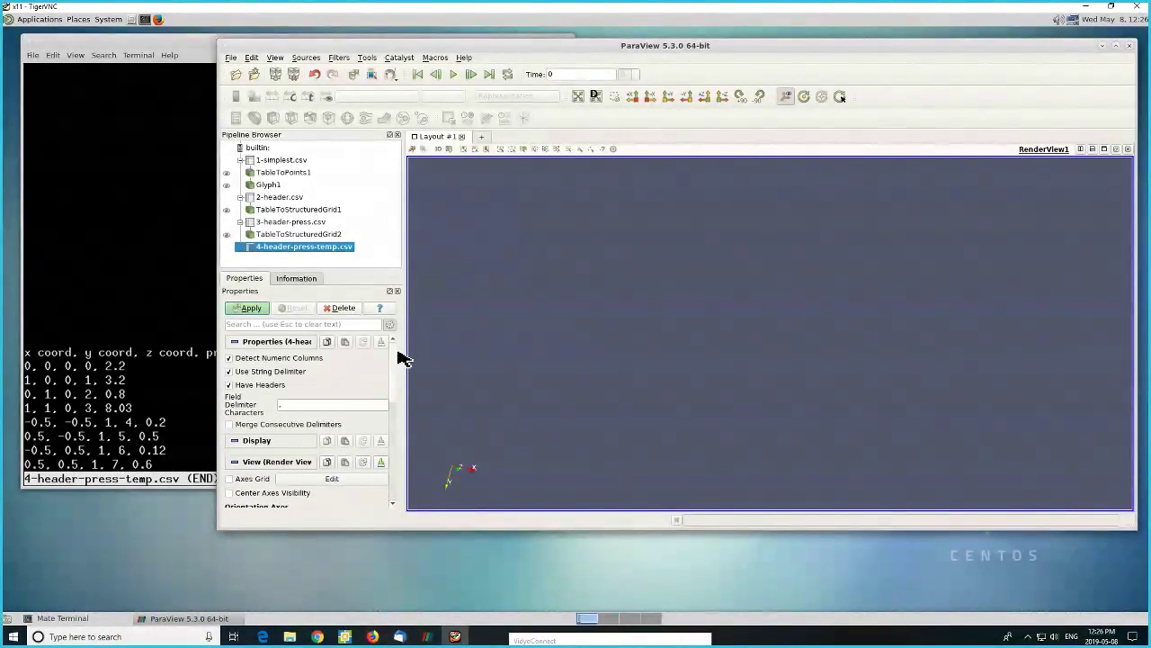
click(251, 307)
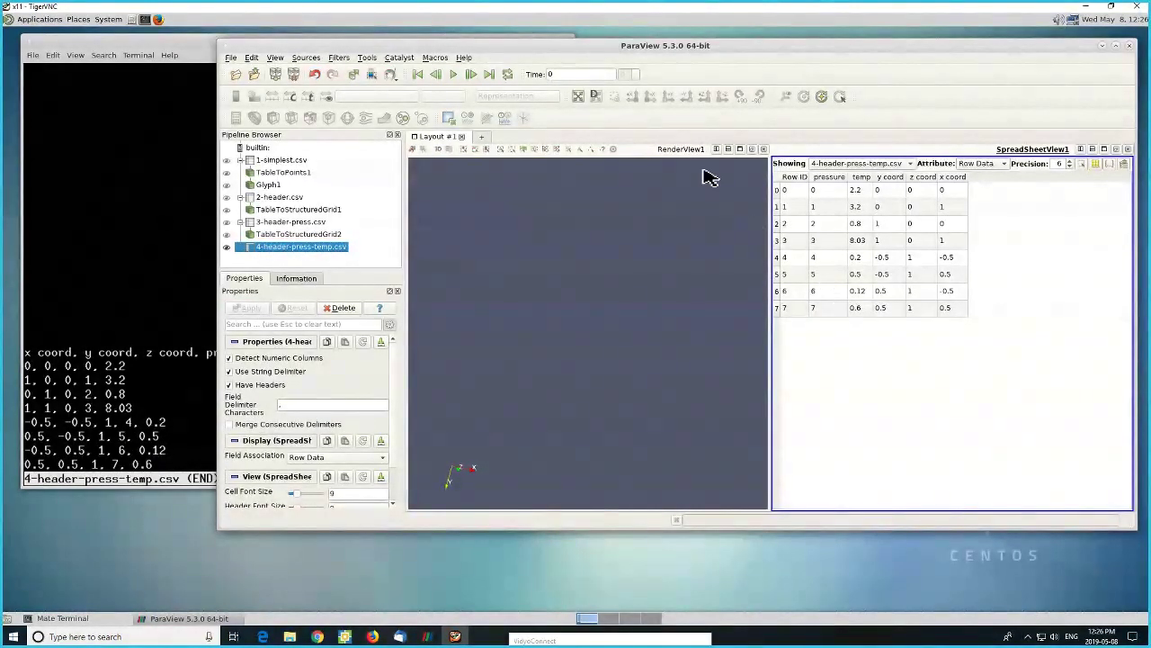
- Add a Table To Structured Grid filter to 4-header-press-temp.csv with a whole extent of 0 to 1 in all three dimensions
click(339, 56)
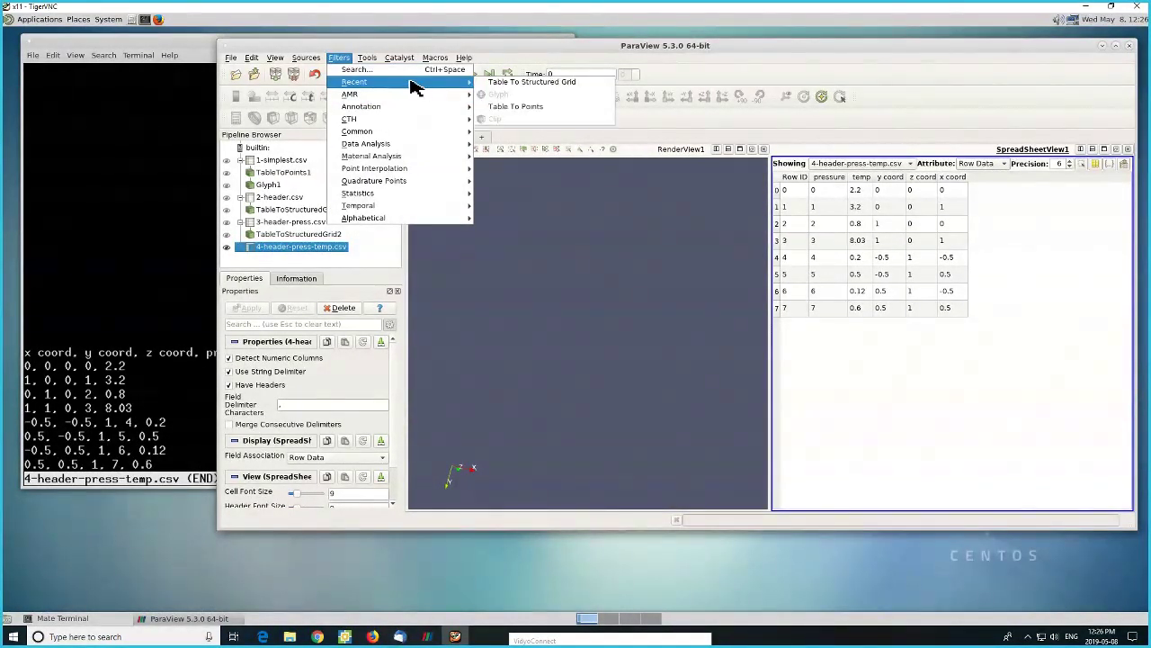
mouse_move(369, 218)
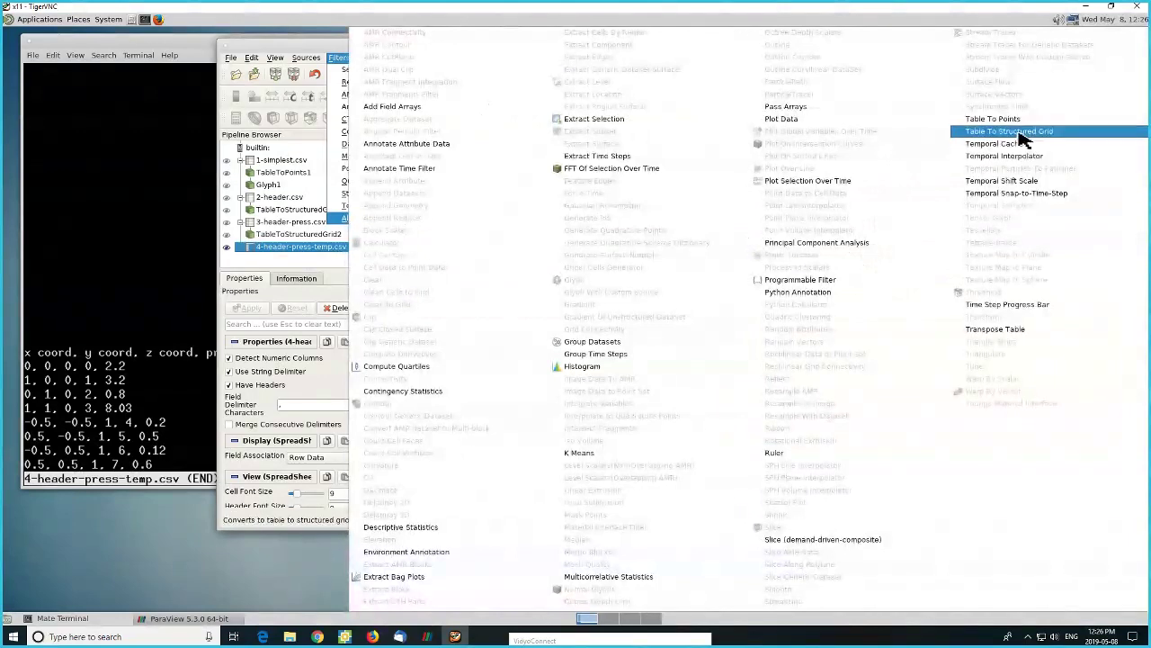
click(1022, 135)
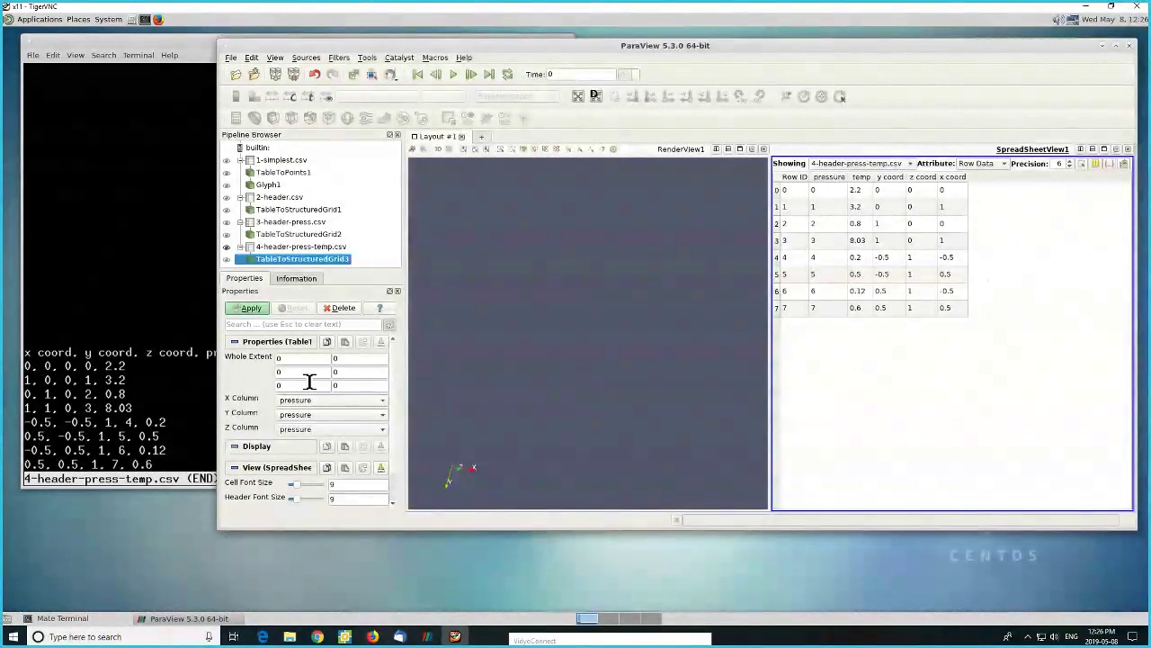
double_click(358, 359)
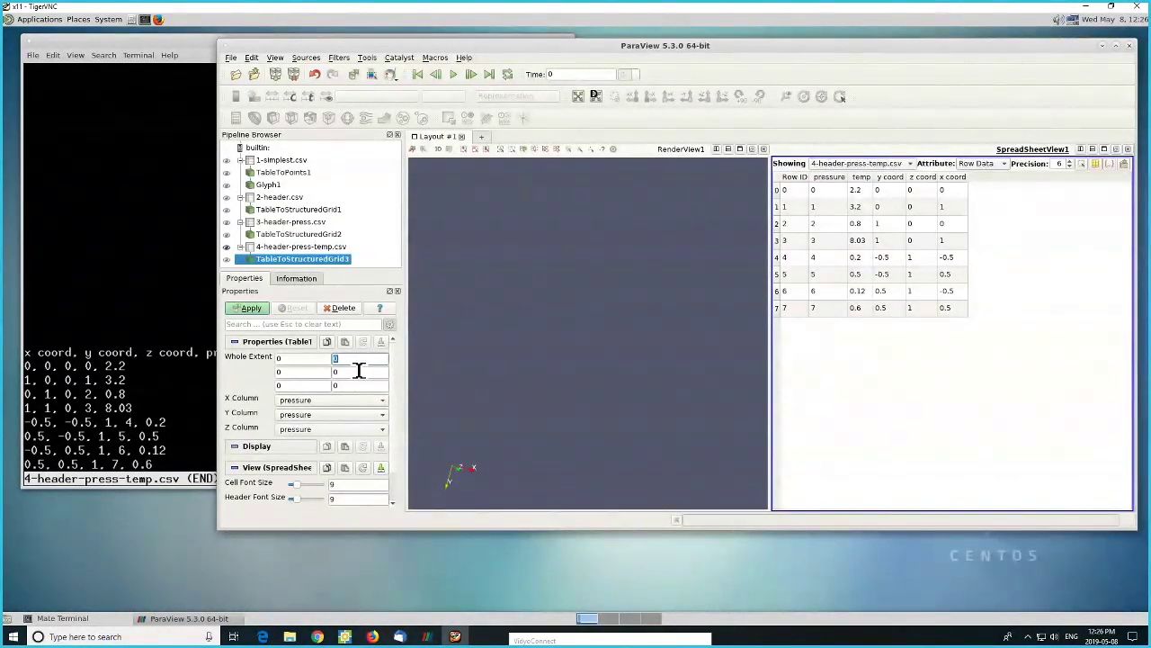
text(1)
double_click(360, 376)
text(1)
double_click(358, 387)
text(1)
- Set the filter's X column to x coord, Y column to y coord and Z column to x coord, and apply it
click(347, 401)
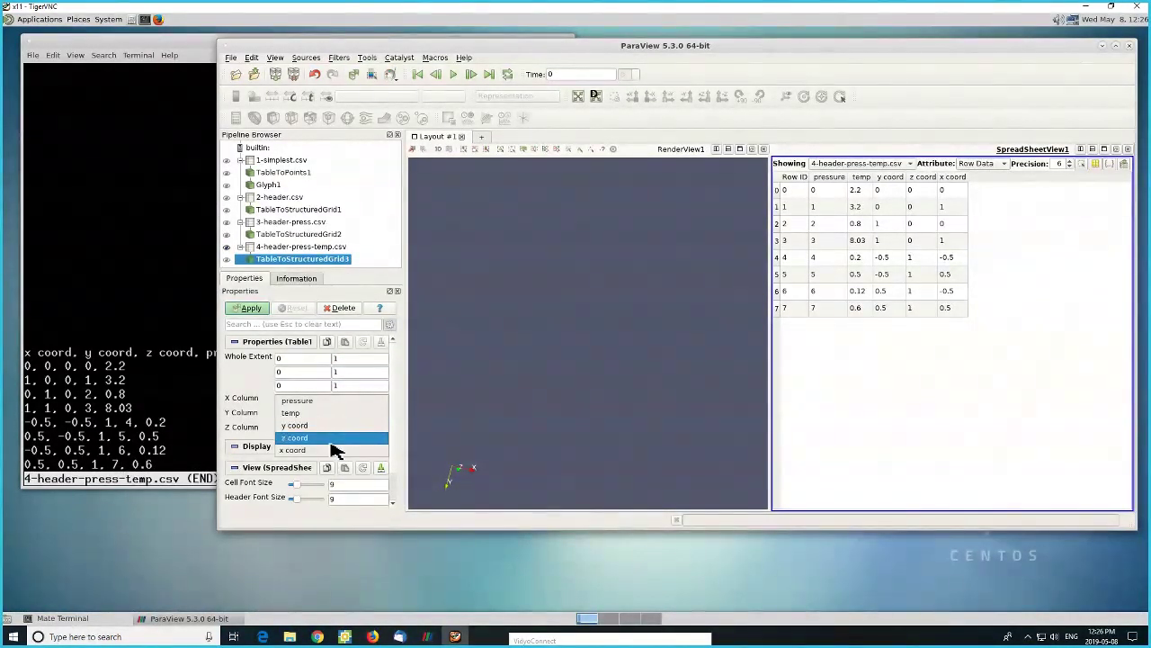
click(332, 450)
click(341, 419)
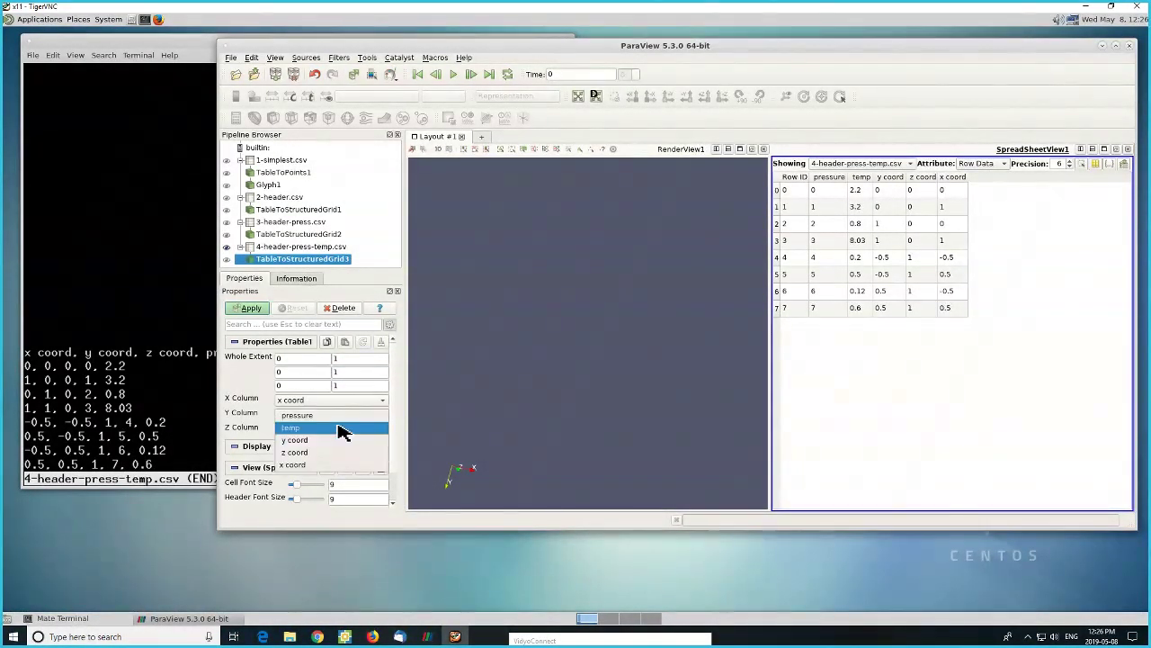
click(334, 443)
click(337, 430)
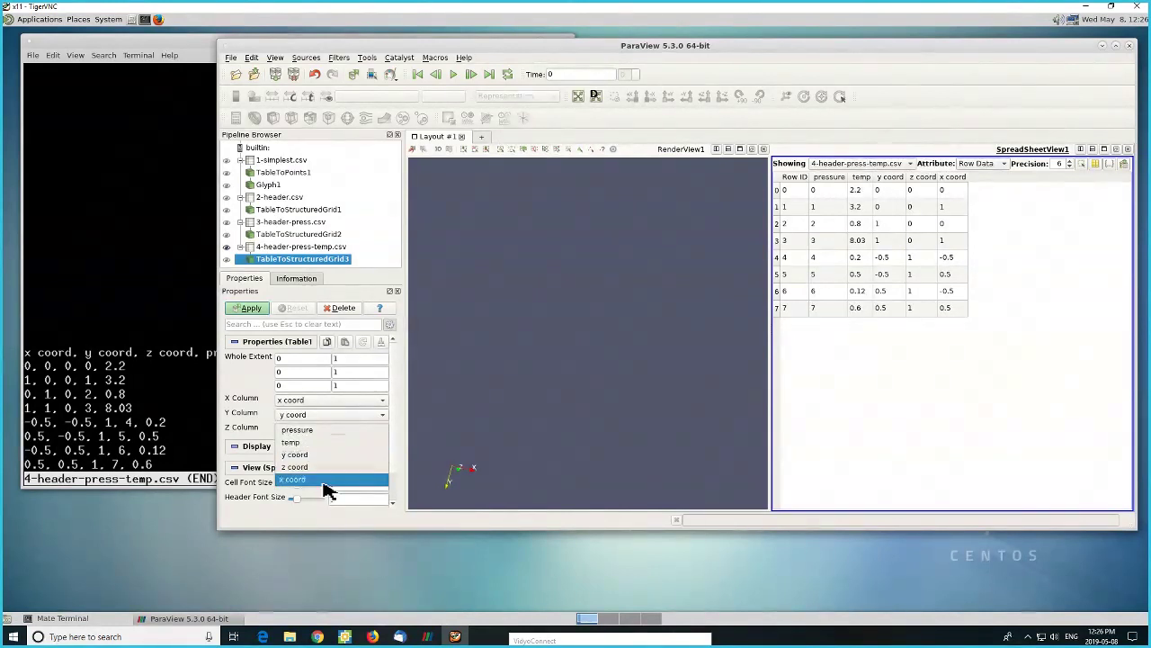
click(326, 482)
click(251, 308)
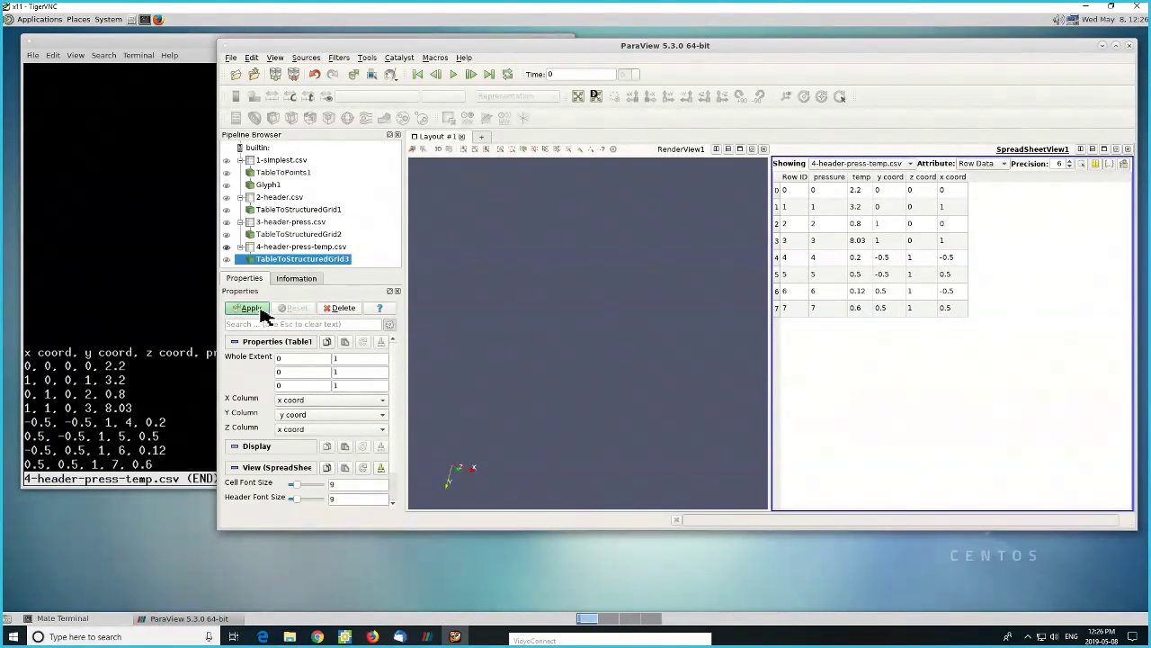
- Show the new structured grid in the render view and set its representation to Surface
click(540, 339)
click(227, 259)
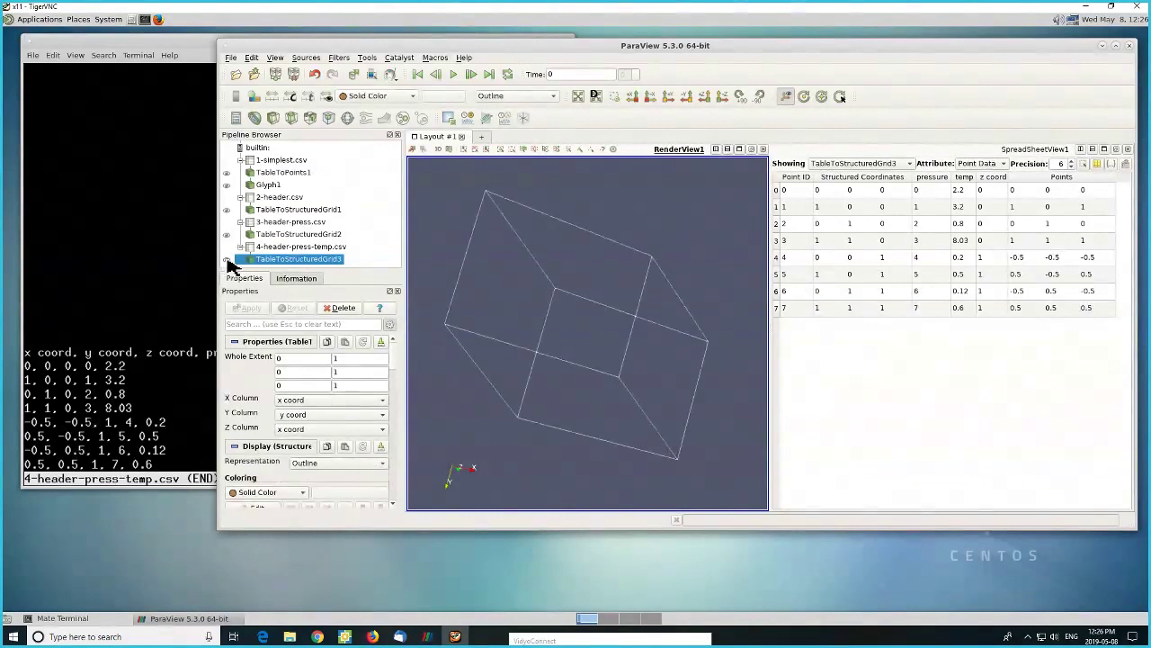
drag(496, 280, 543, 298)
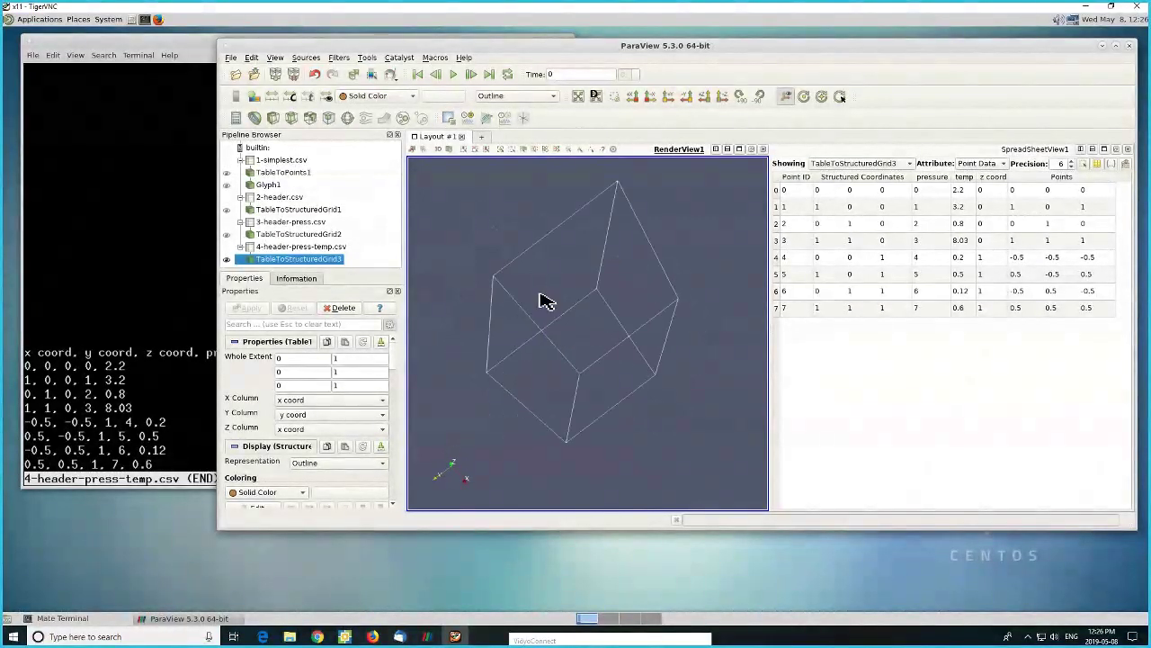
scroll(398, 369, down, 3)
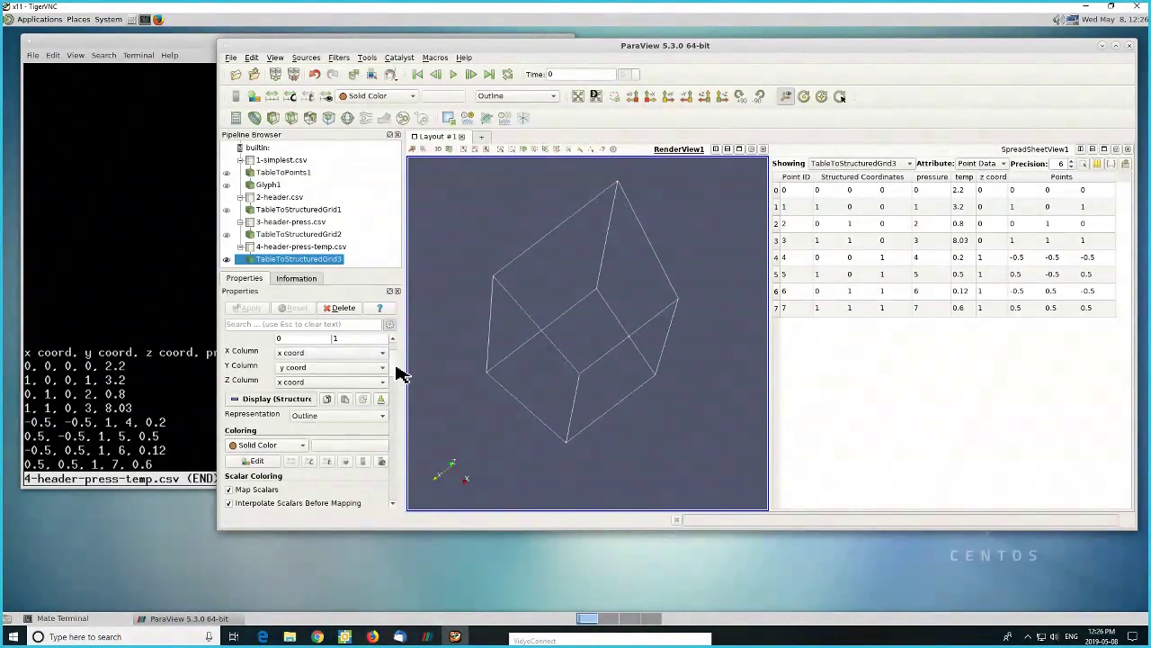
click(384, 388)
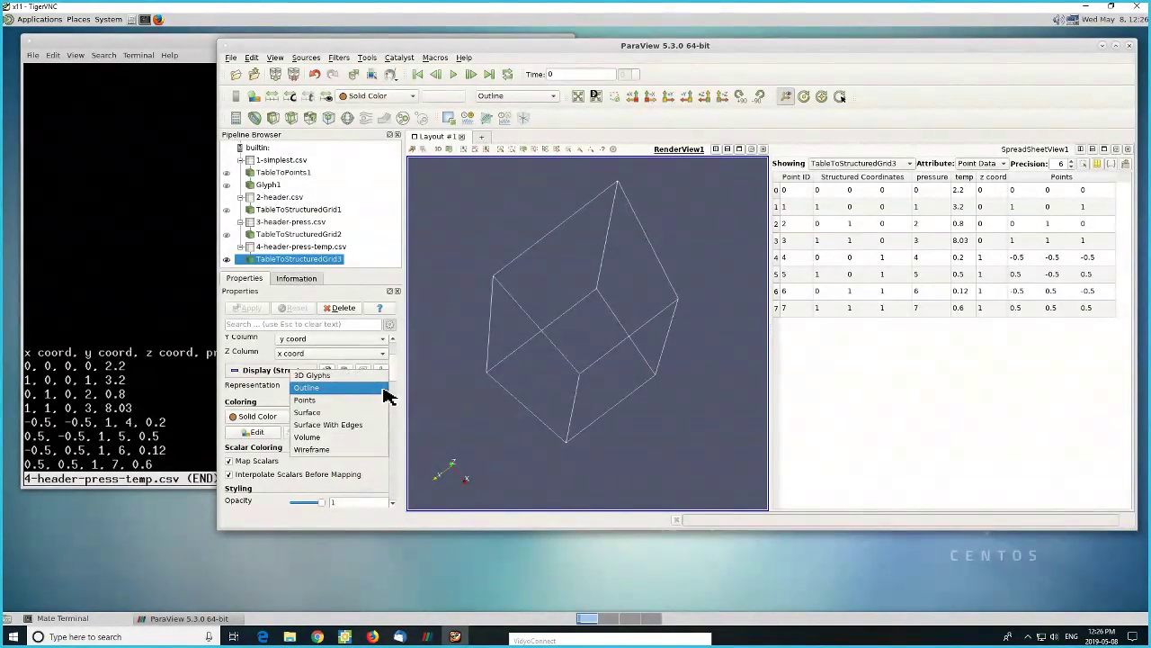
click(374, 412)
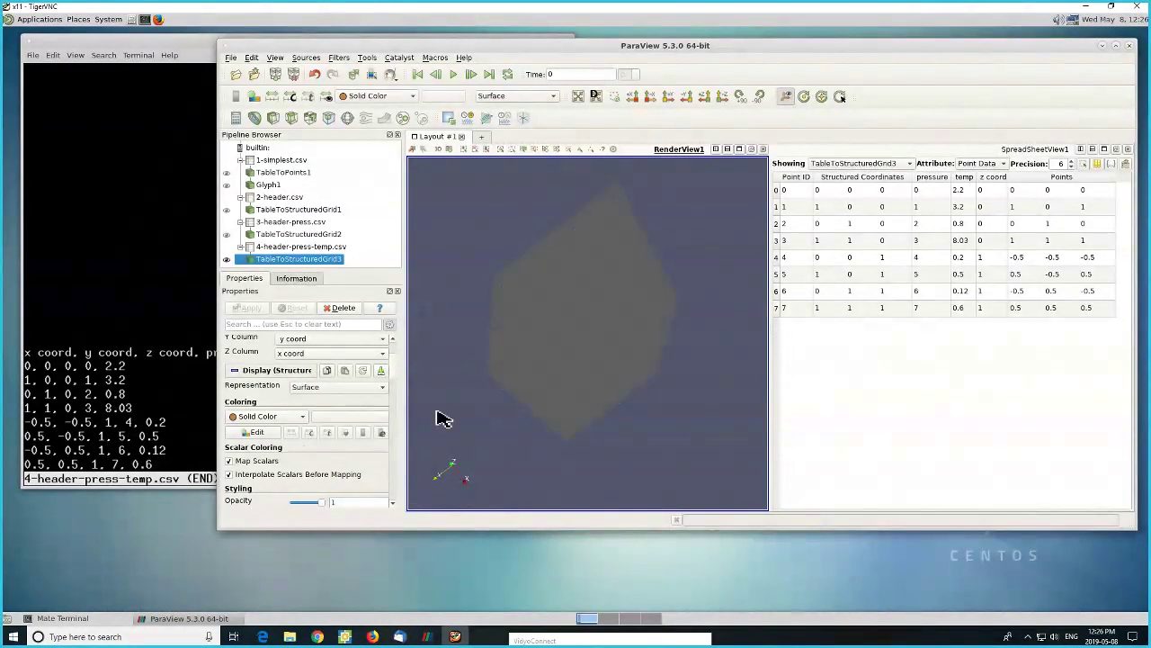
scroll(396, 376, down, 2)
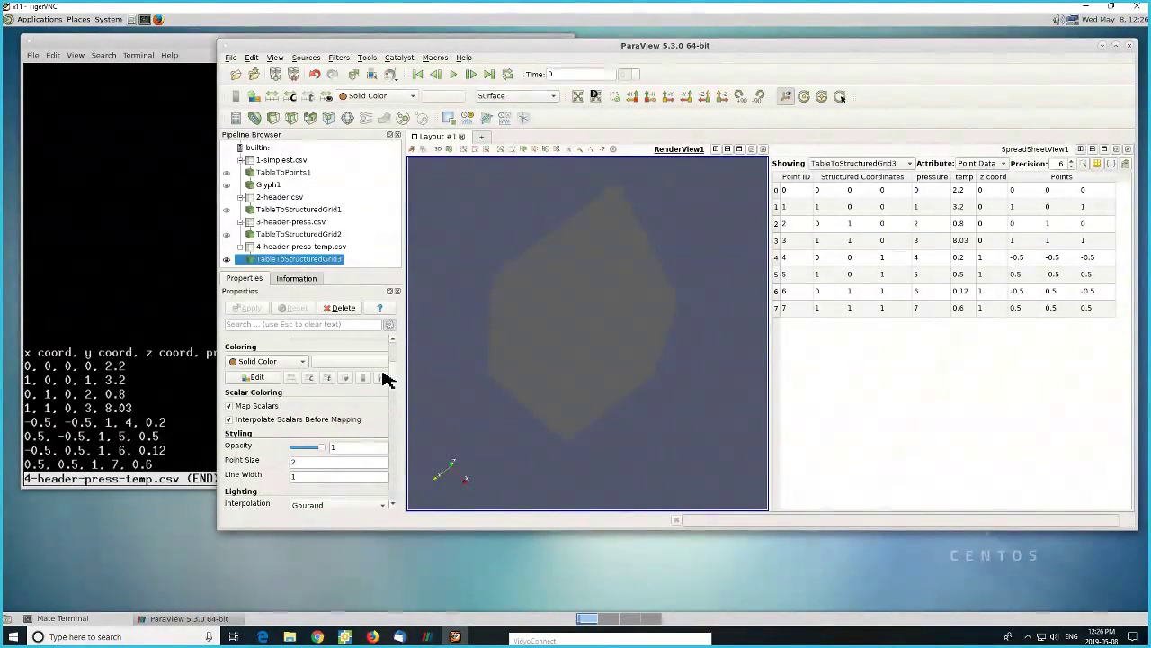
drag(442, 378, 480, 375)
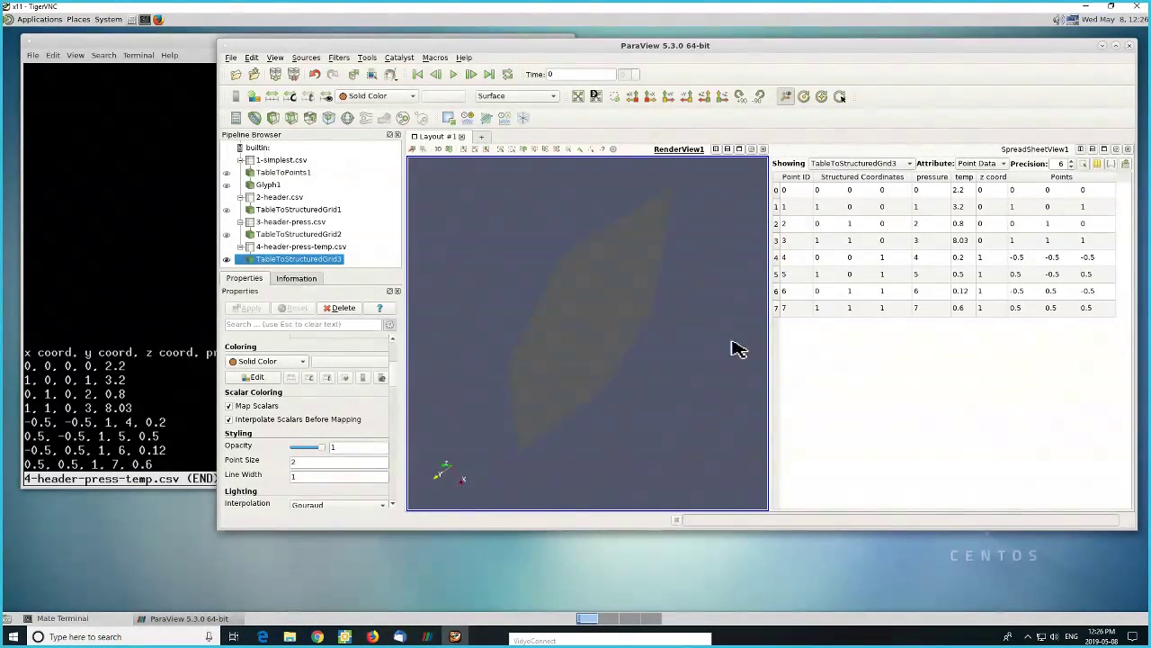
drag(670, 357, 618, 372)
- Set the structured grid's Z column to z coord and apply the change
scroll(396, 382, up, 5)
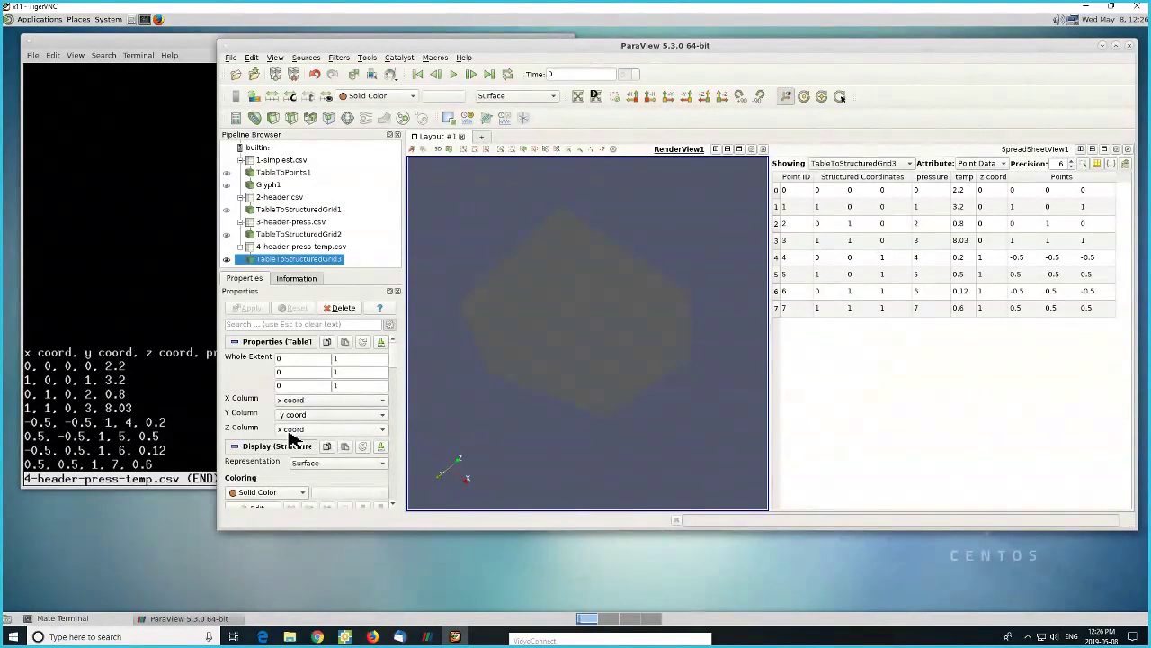
click(293, 430)
click(295, 430)
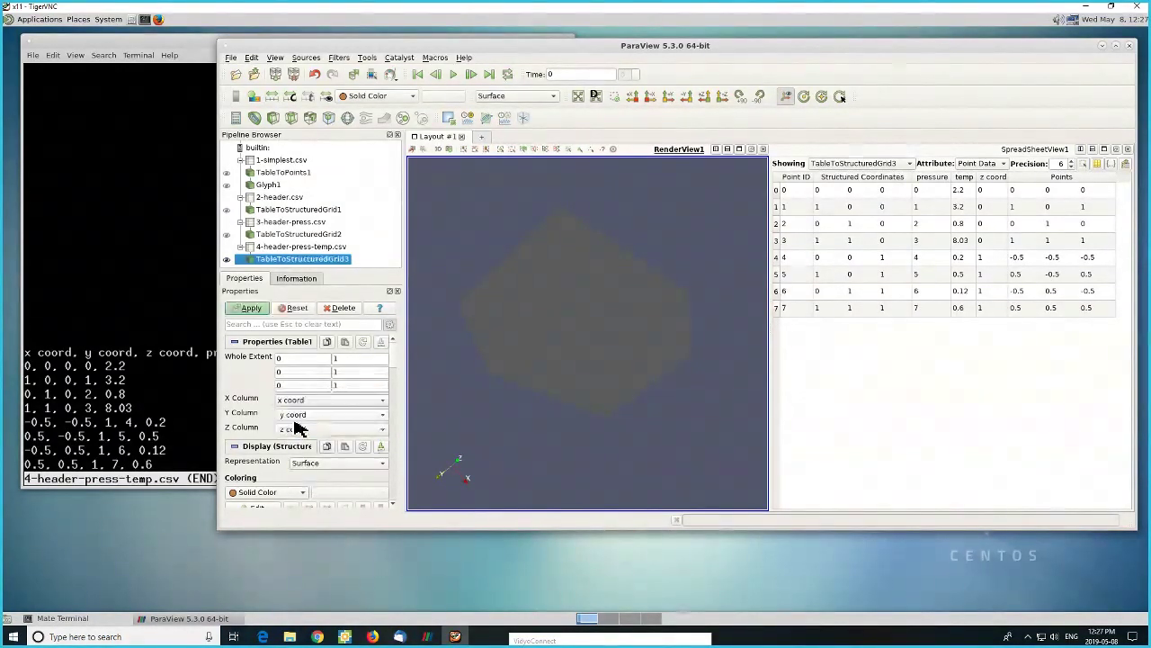
click(252, 310)
drag(514, 257, 656, 329)
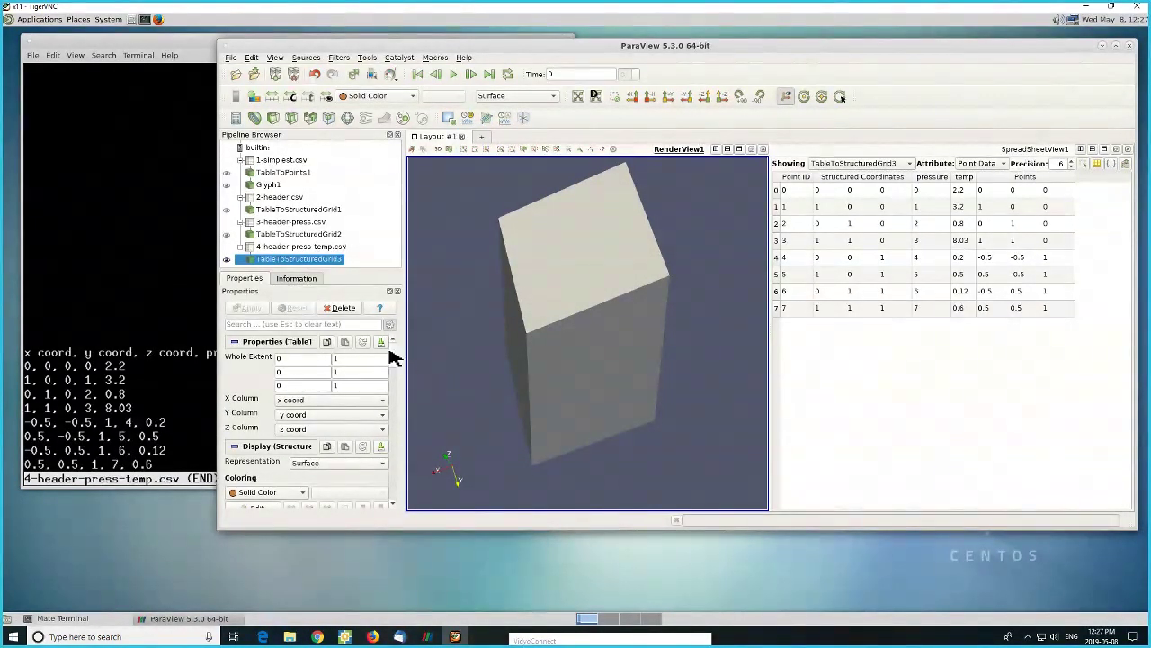
- Color the structured grid's surface by pressure and inspect it from another angle
scroll(398, 366, down, 3)
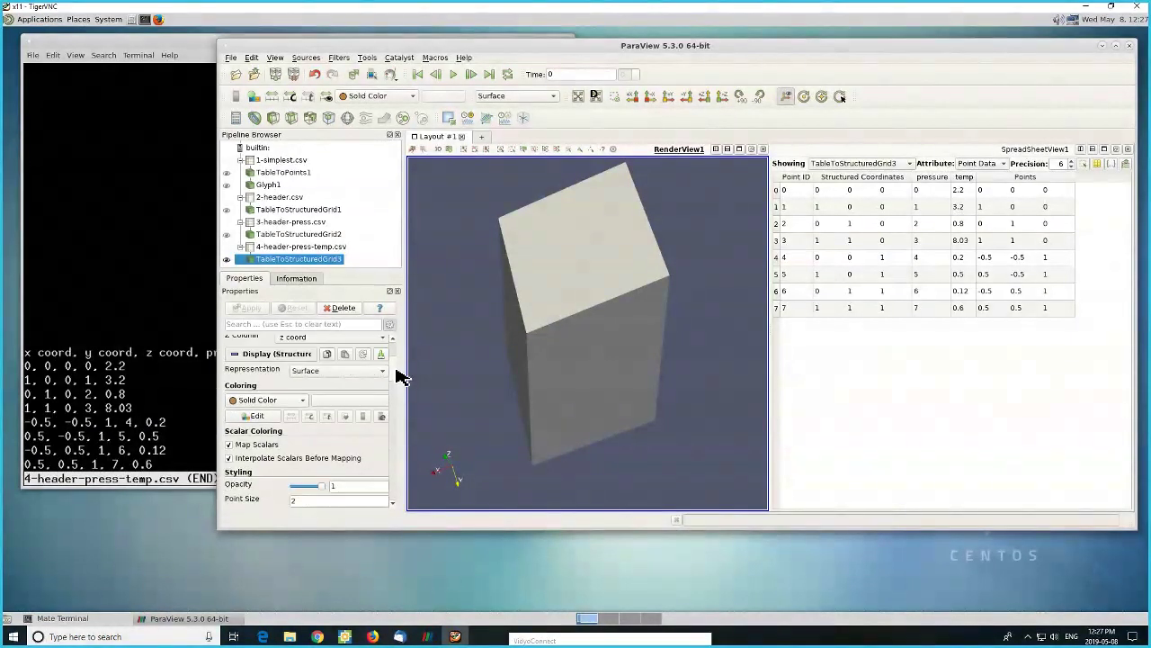
click(296, 406)
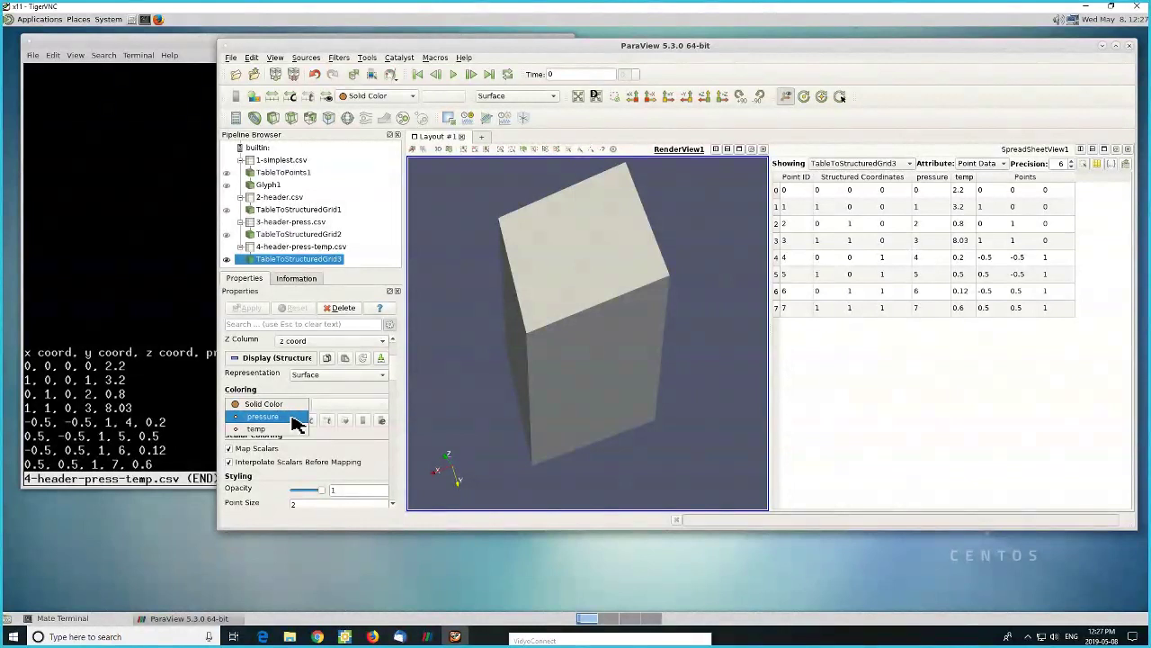
click(297, 421)
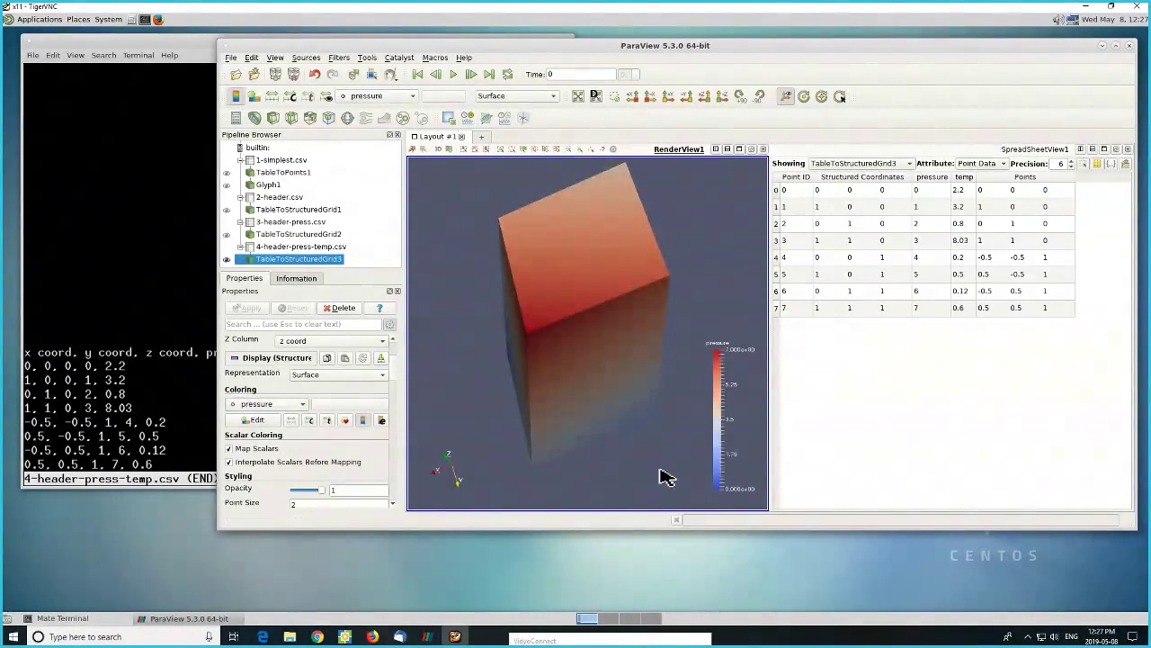
drag(666, 477, 674, 447)
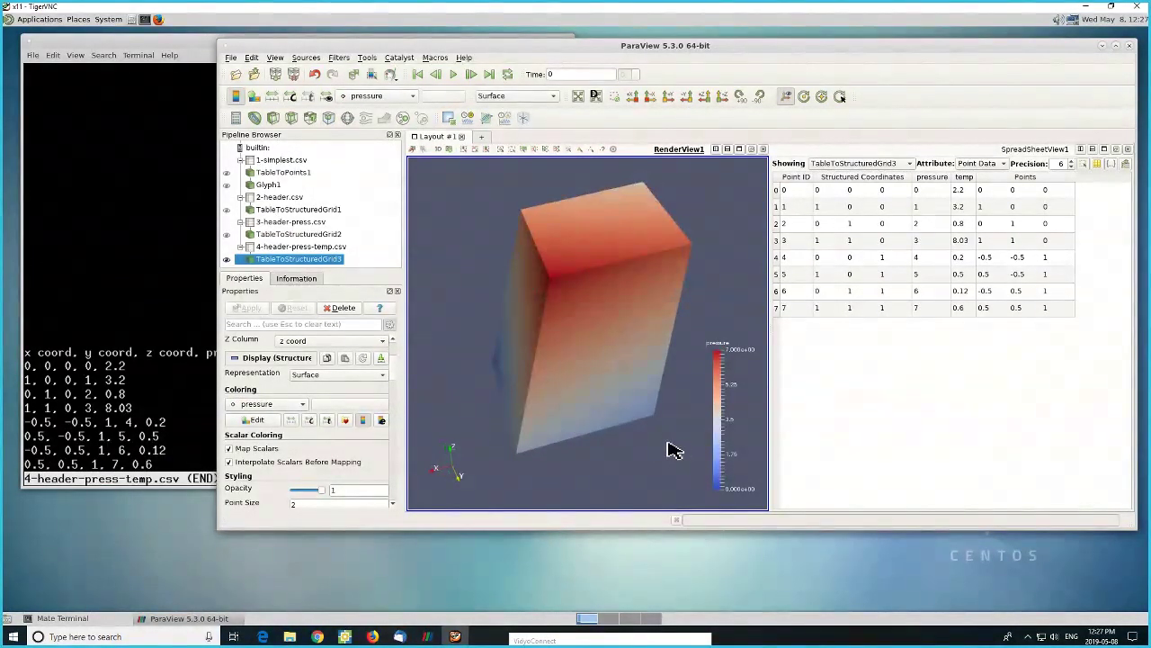
- Color the structured grid's surface by temp and inspect it from another angle
click(302, 404)
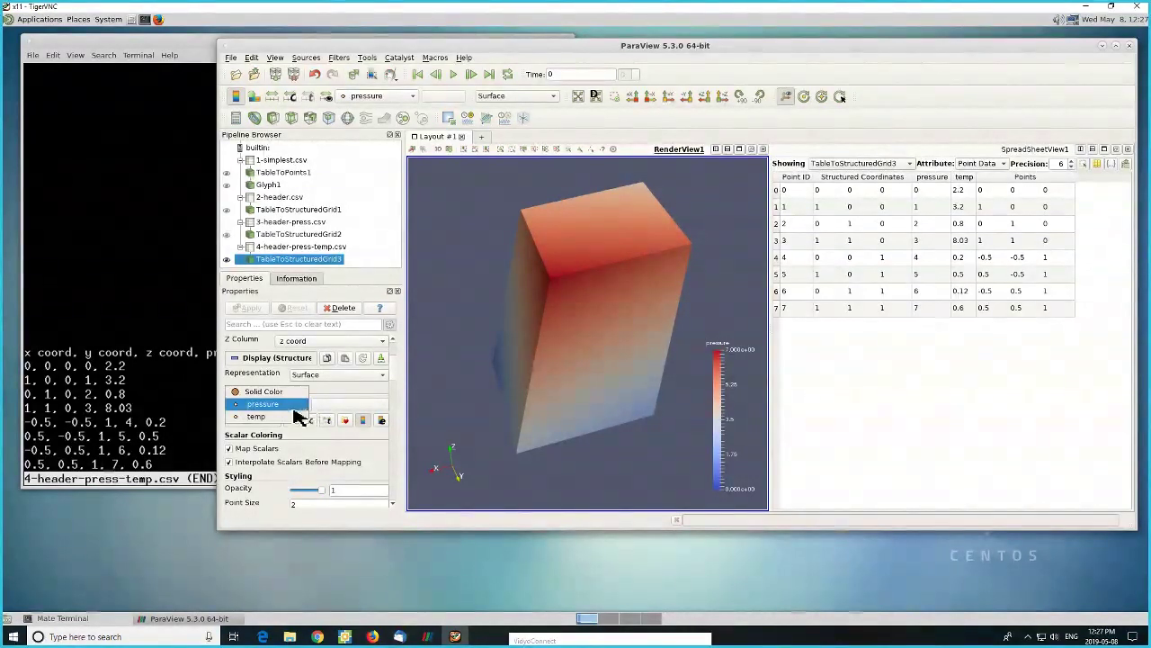
click(286, 420)
drag(576, 495, 624, 378)
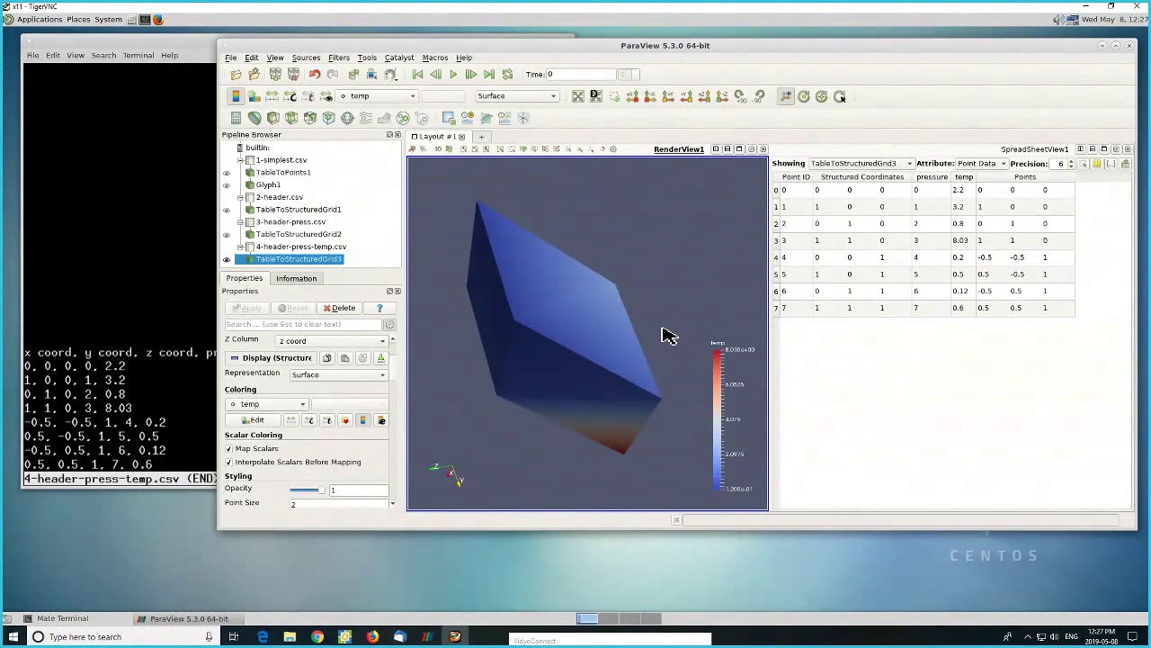
- Switch to the terminal, quit the less view of 4-header-press-temp.csv and enlarge the terminal window
click(159, 363)
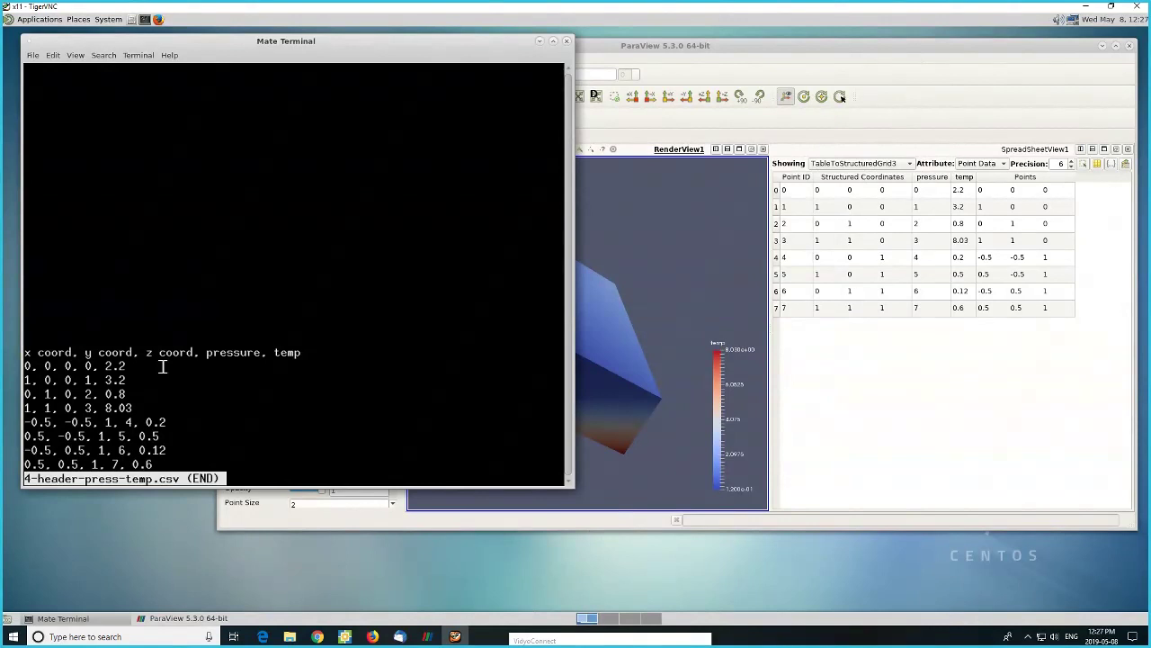
key(q)
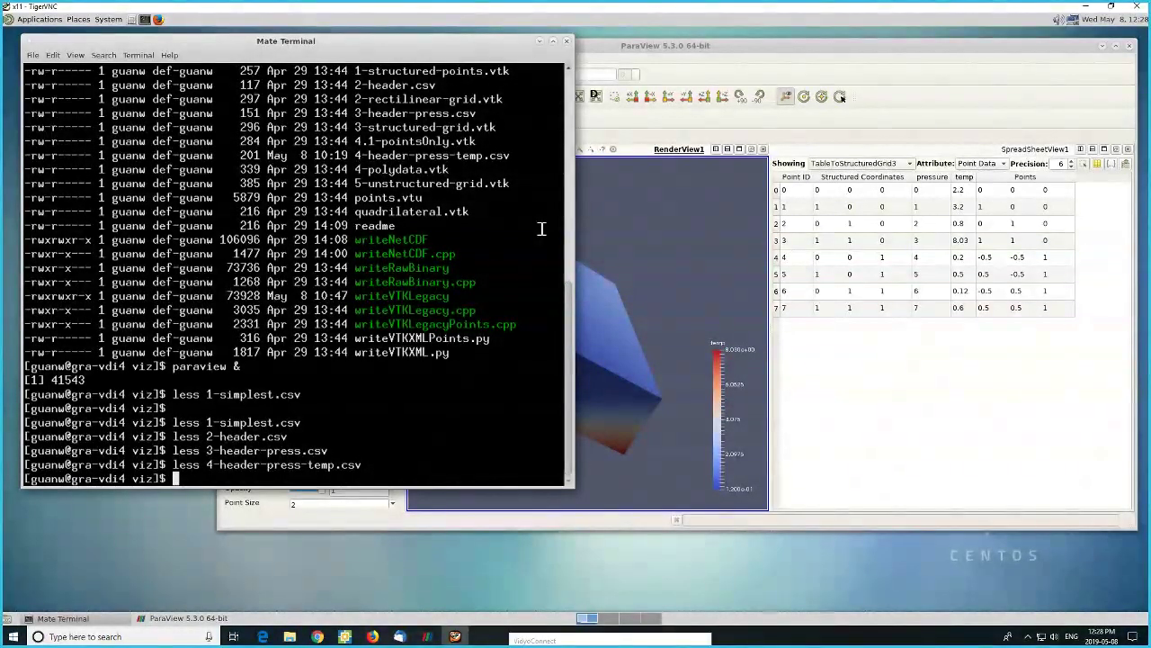
drag(574, 487, 675, 572)
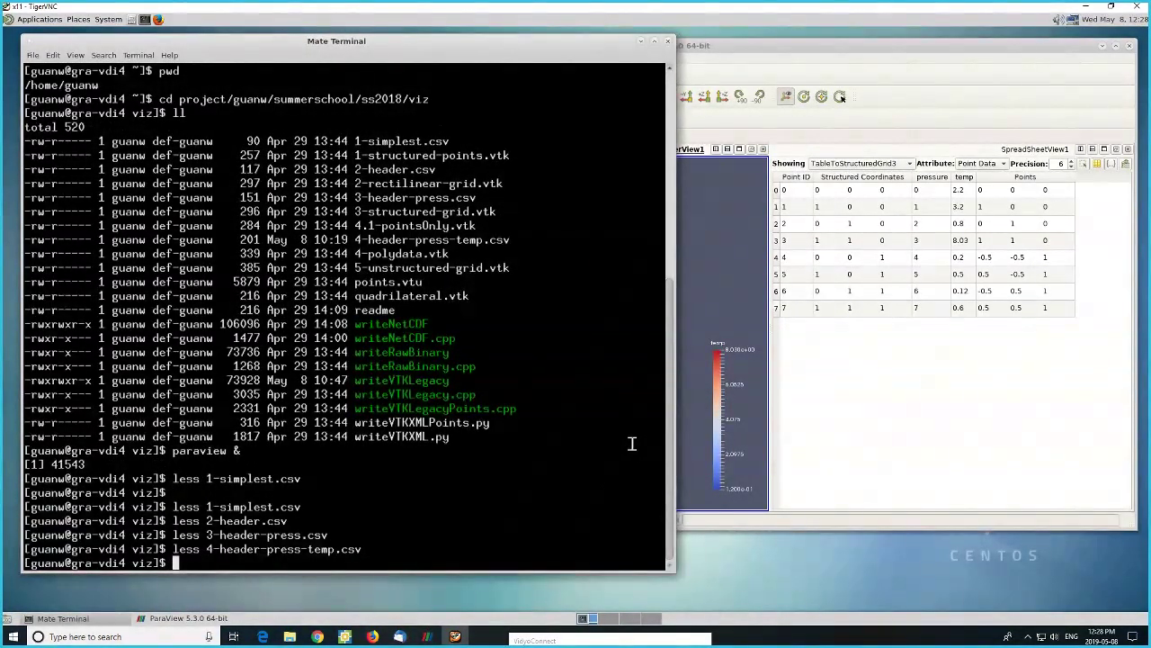
- Show the source file writeRawBinary.cpp with less
text(less)
double_click(448, 368)
middle_click(589, 352)
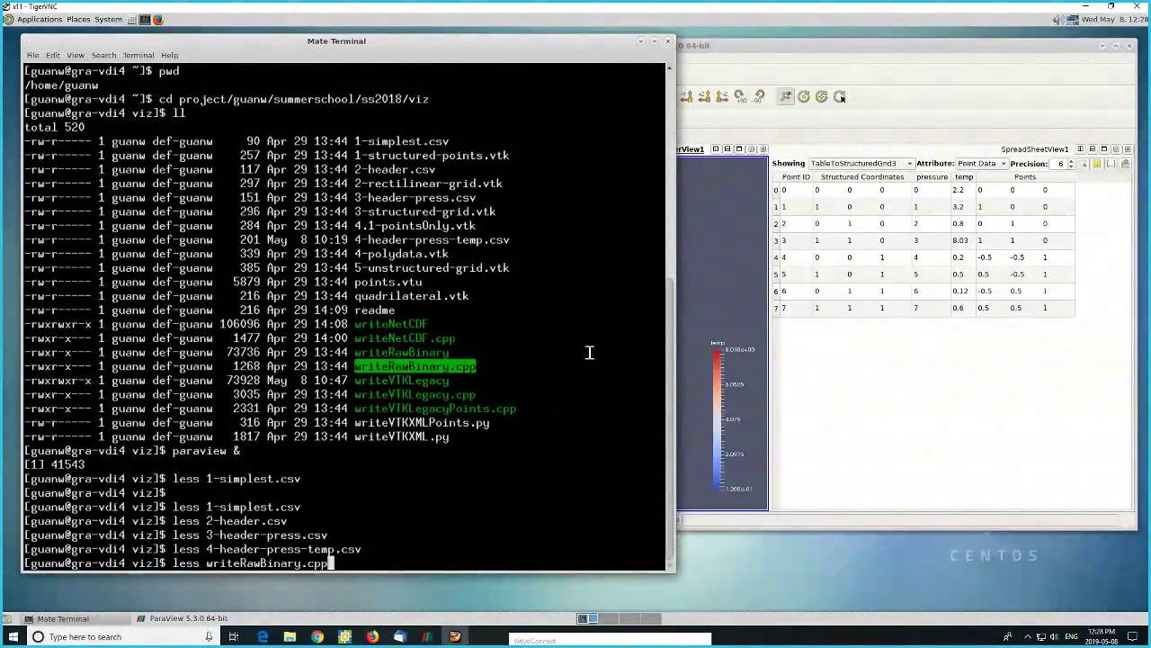
key(Return)
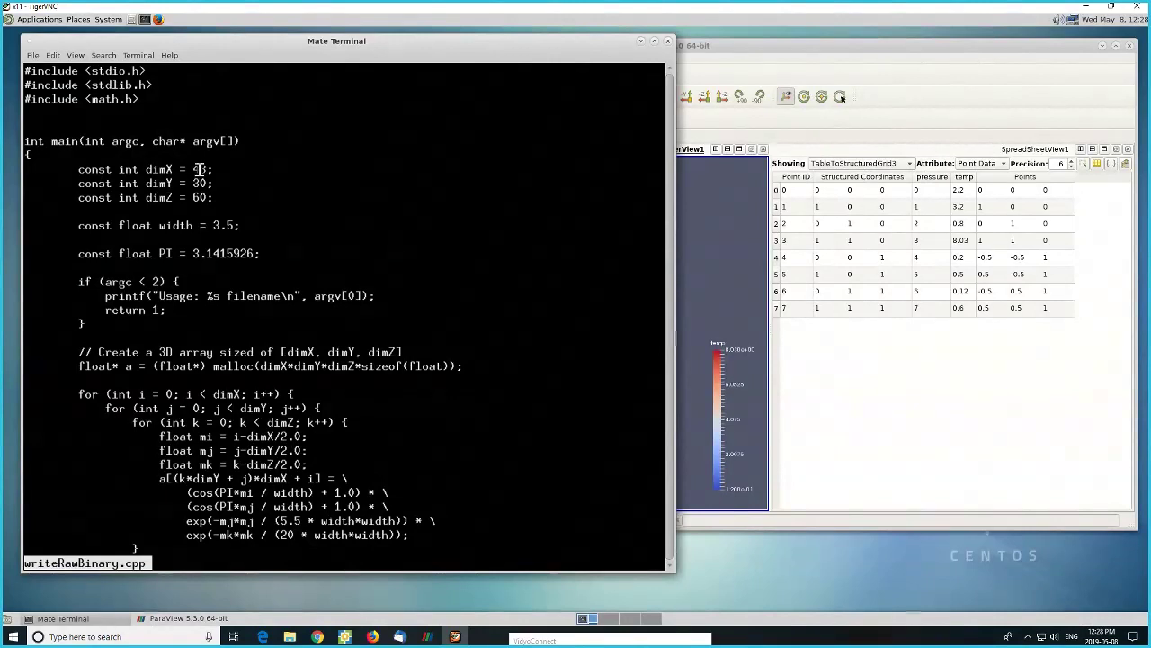
- Examine the dimX, dimY and dimZ constants and the malloc line that allocates array a in writeRawBinary.cpp
drag(193, 169, 207, 199)
double_click(130, 366)
drag(154, 367, 465, 369)
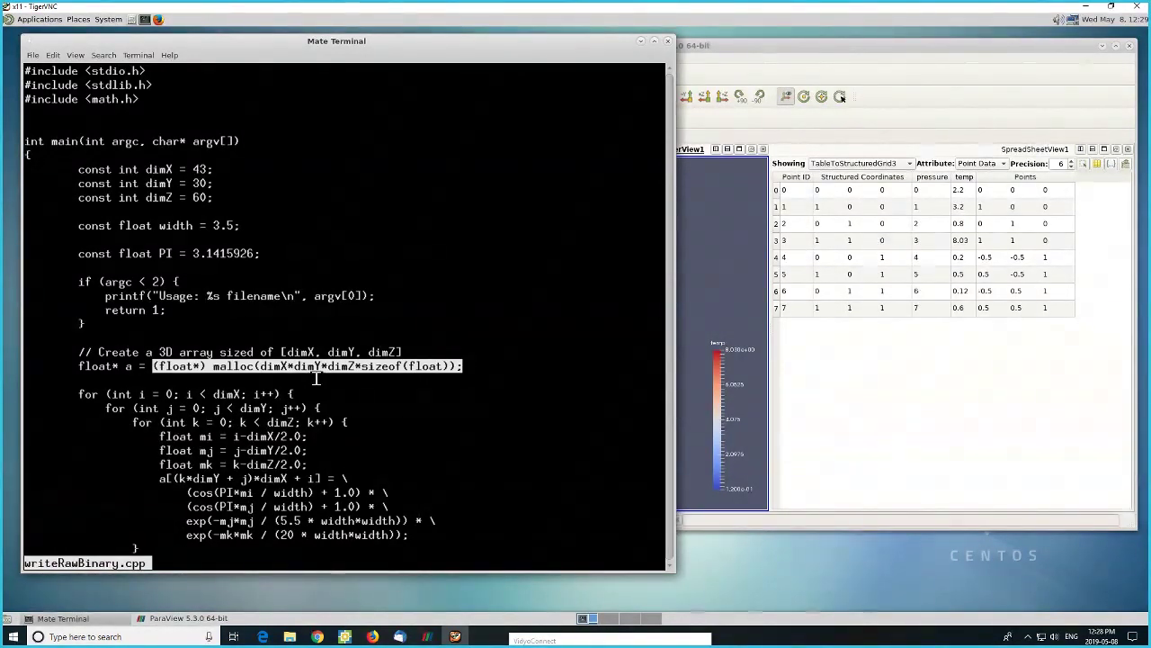
click(297, 371)
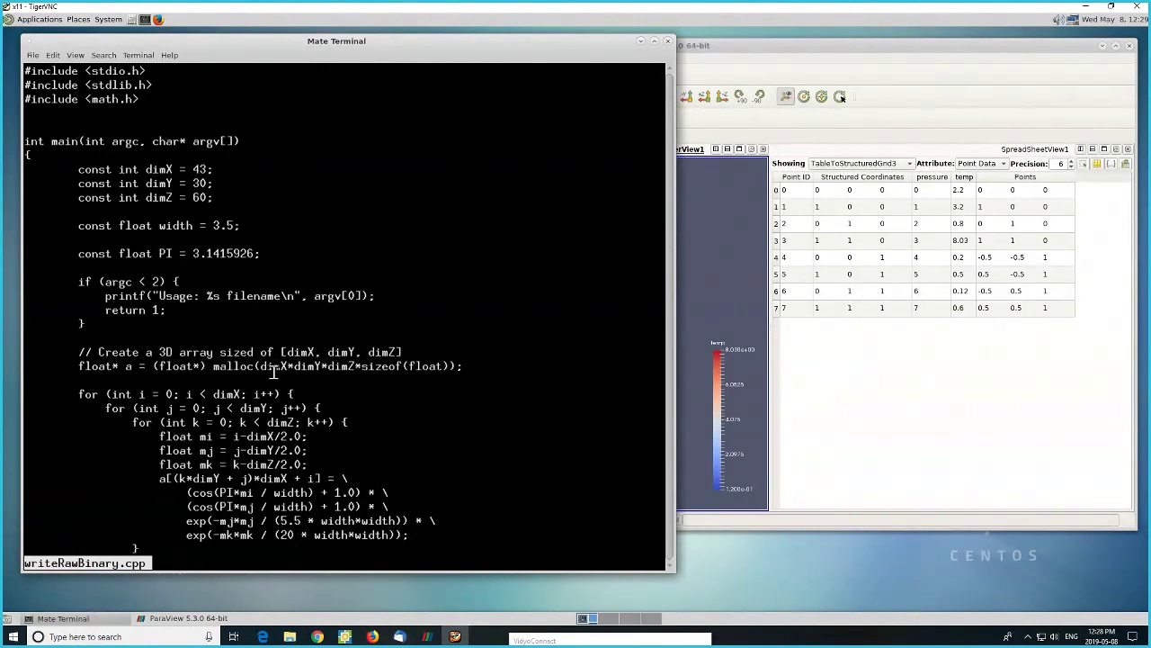
drag(259, 367, 355, 367)
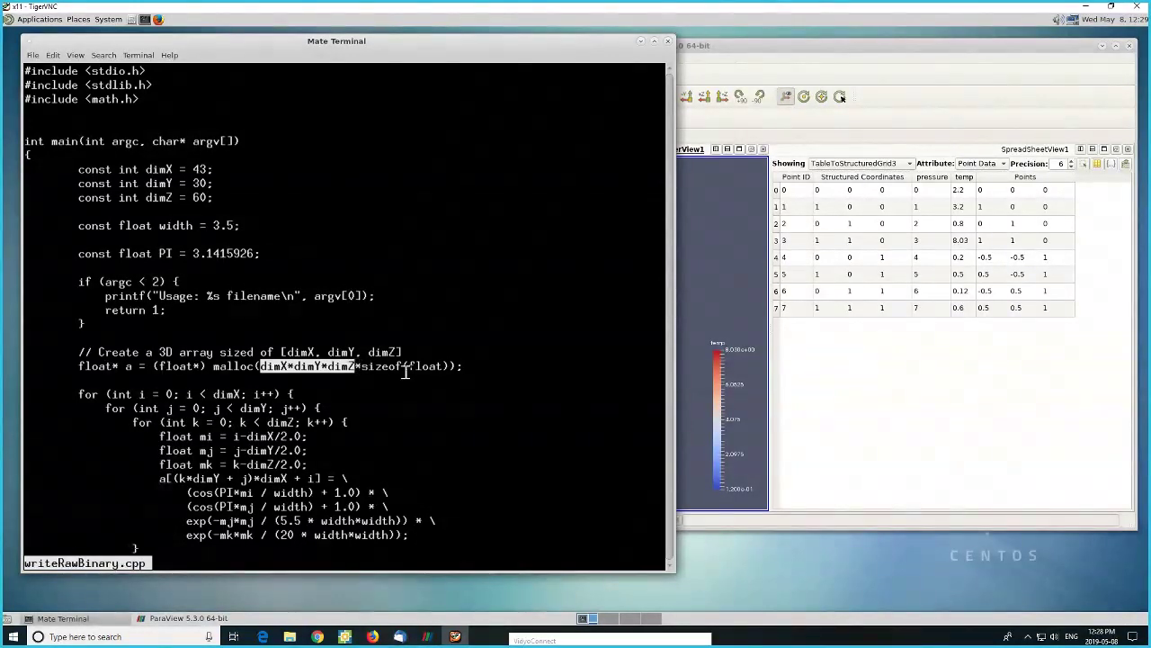
click(430, 373)
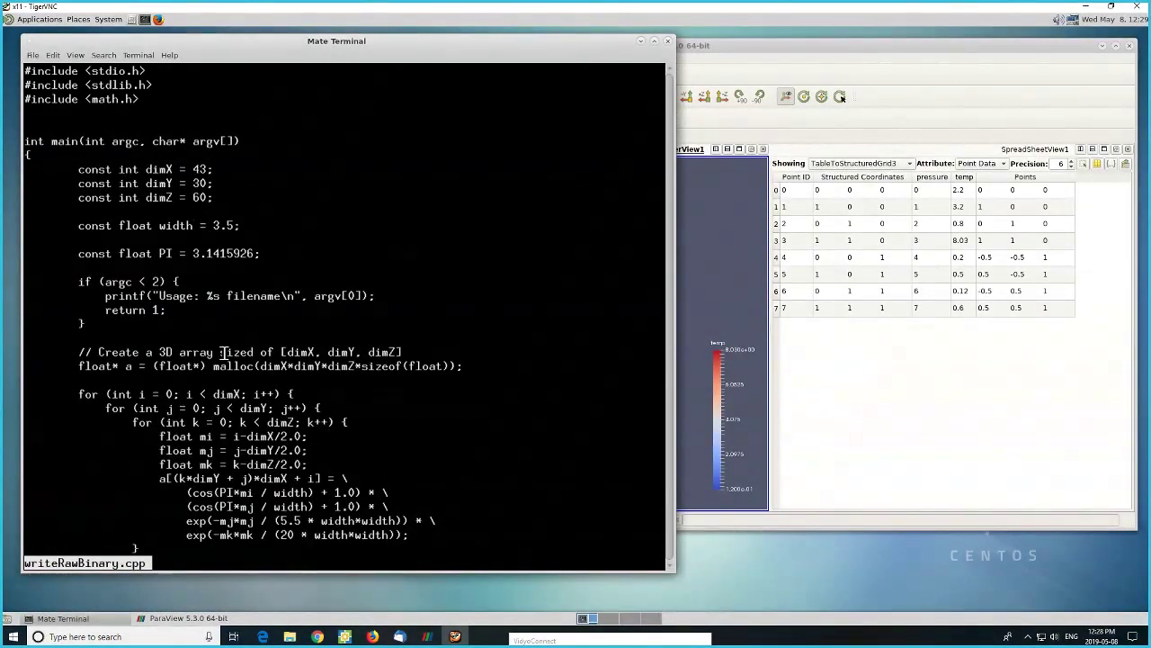
double_click(131, 367)
- Examine the nested for loops that fill the array with cos and exp terms, and the three dimension constants they use
scroll(146, 385, down, 1)
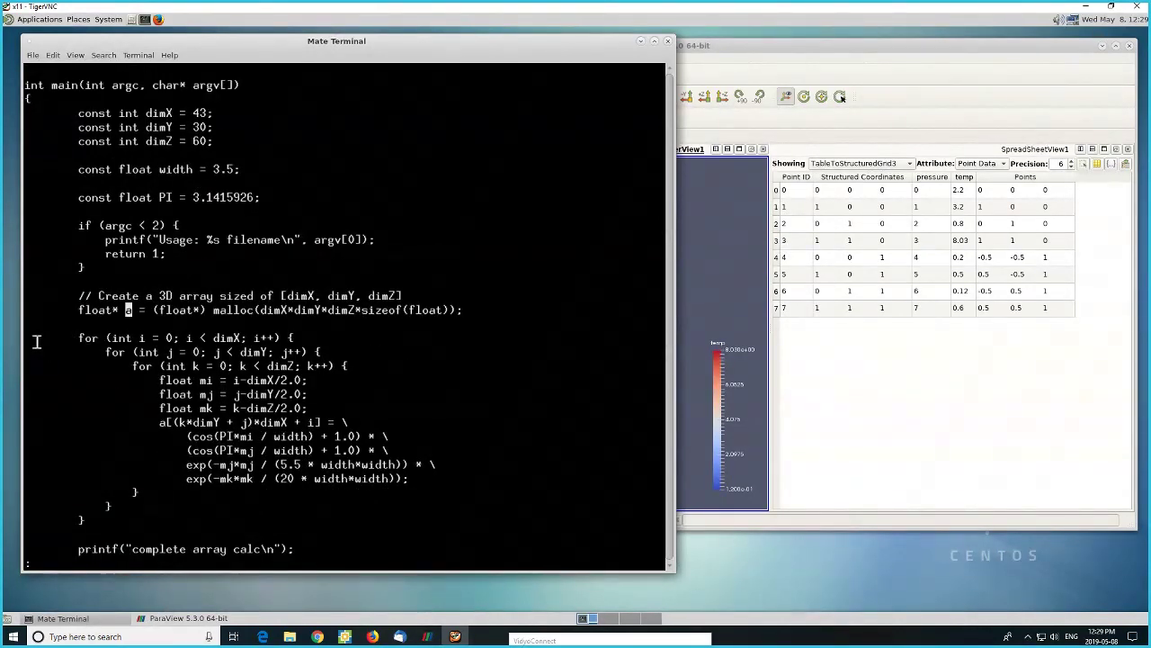
drag(34, 342, 202, 520)
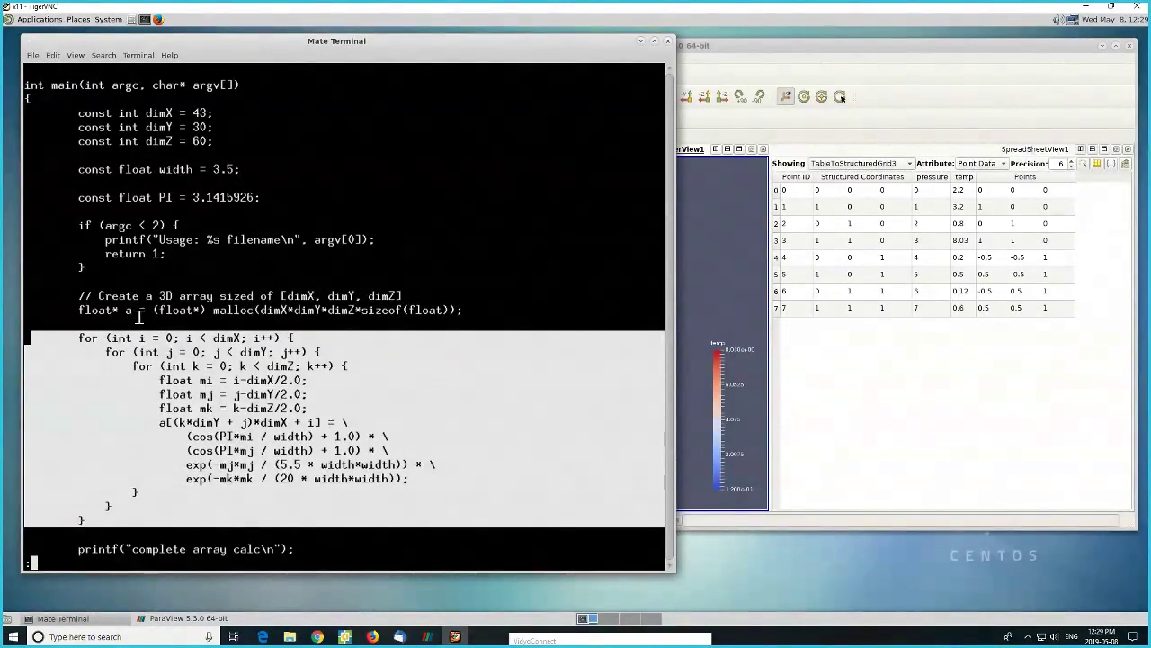
click(218, 443)
double_click(203, 437)
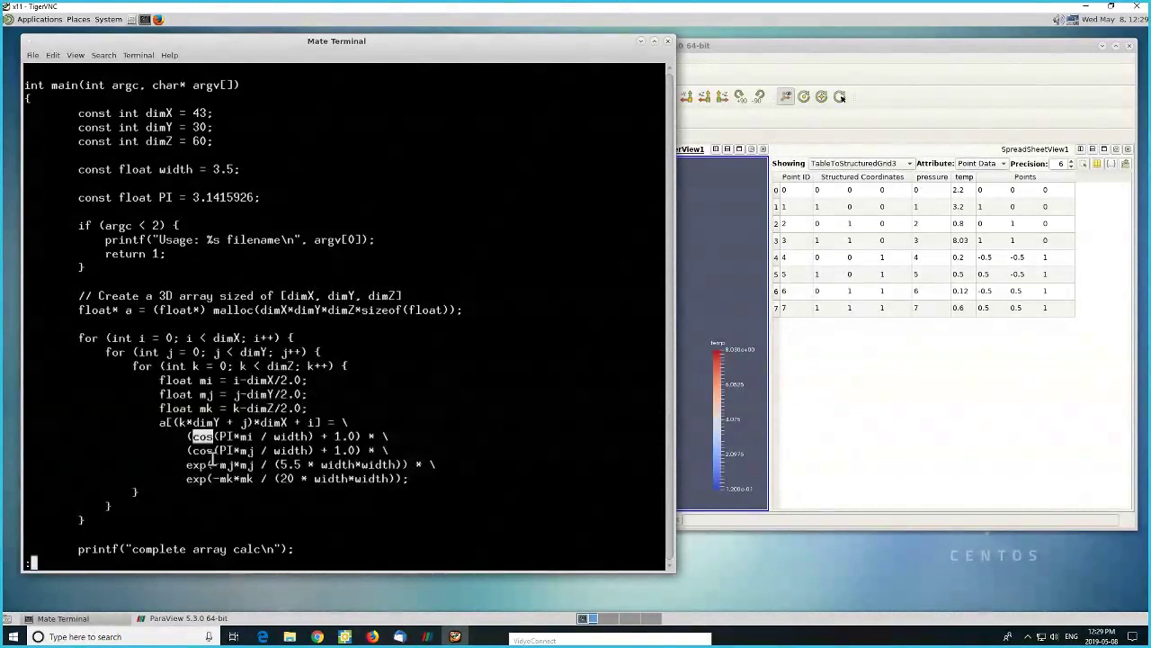
double_click(198, 465)
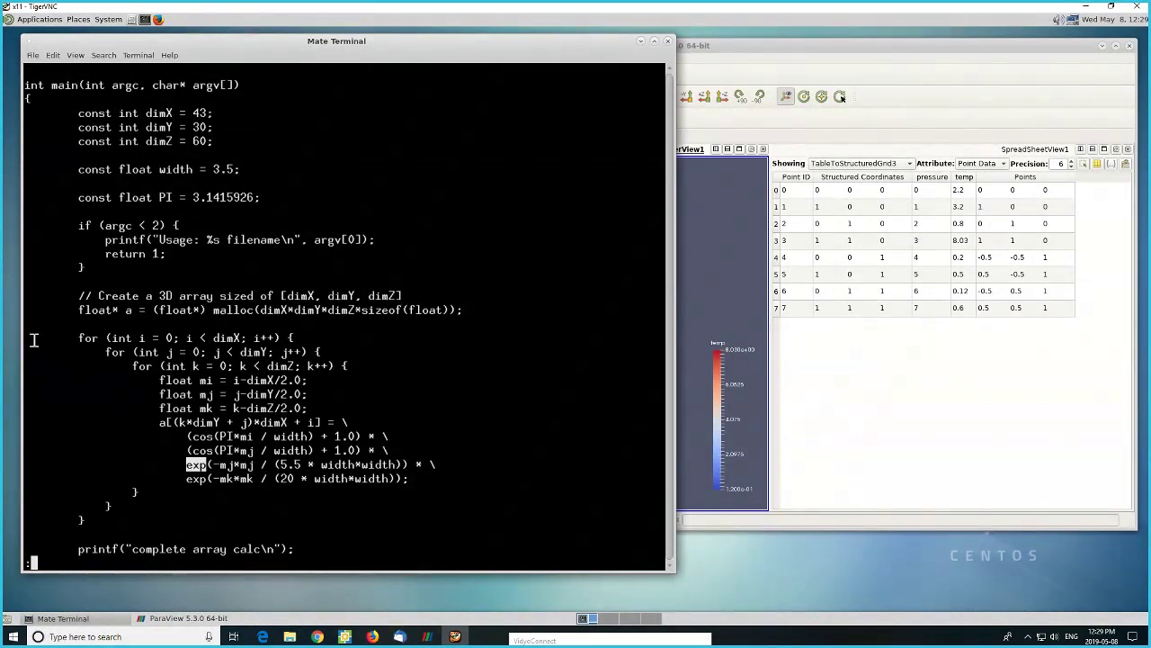
drag(34, 340, 423, 519)
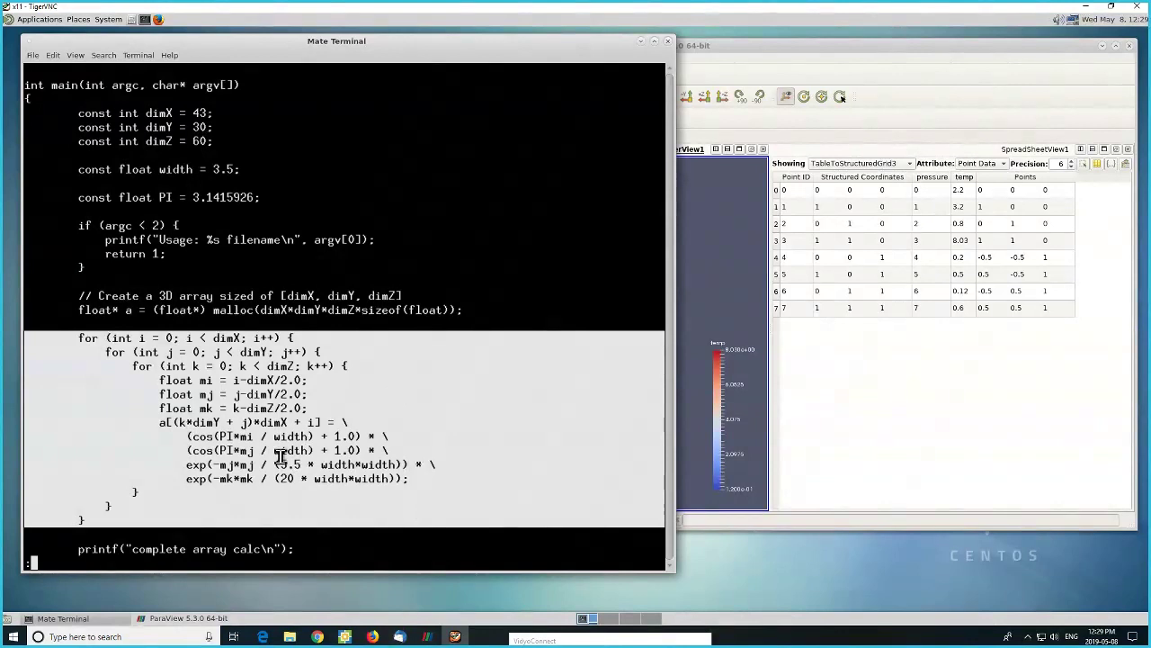
click(182, 114)
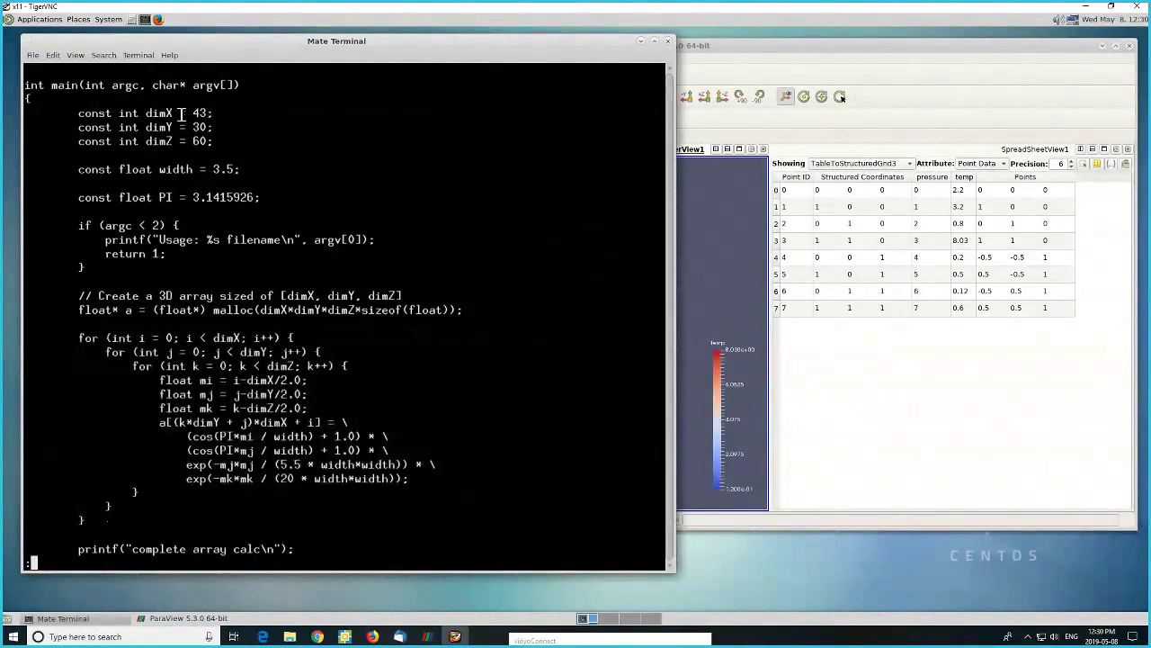
double_click(160, 113)
double_click(160, 128)
click(168, 142)
double_click(160, 142)
- Examine the code at the end of the file that writes the array to a binary file, from fopen and fwrite to fclose
scroll(243, 422, down, 2)
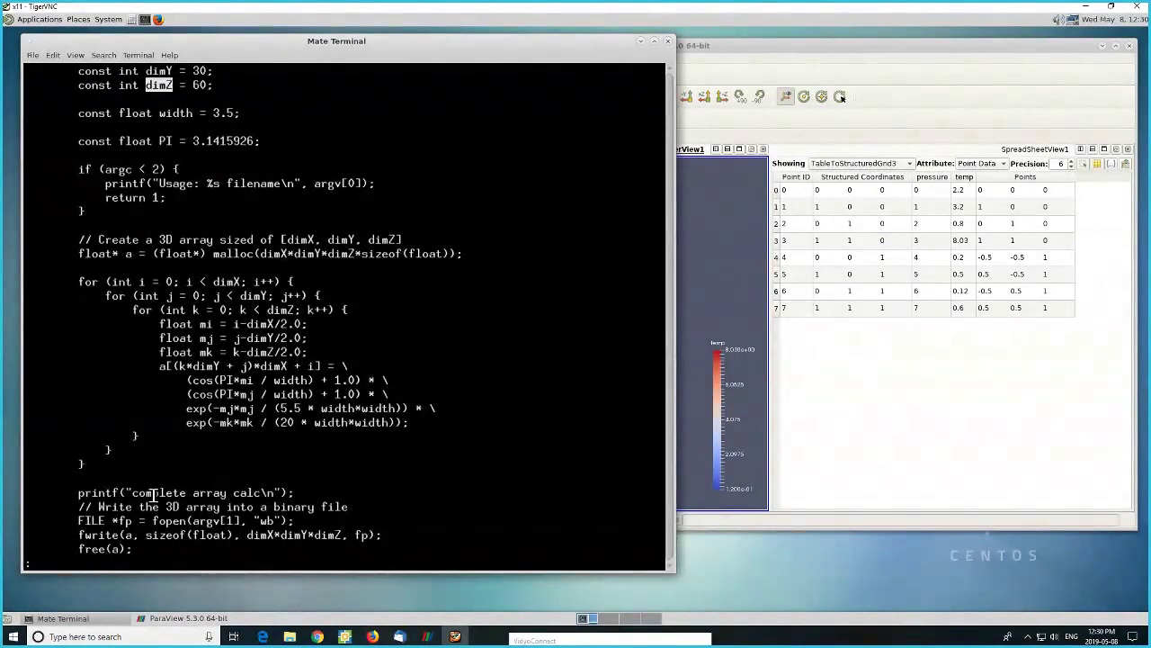
scroll(135, 476, down, 2)
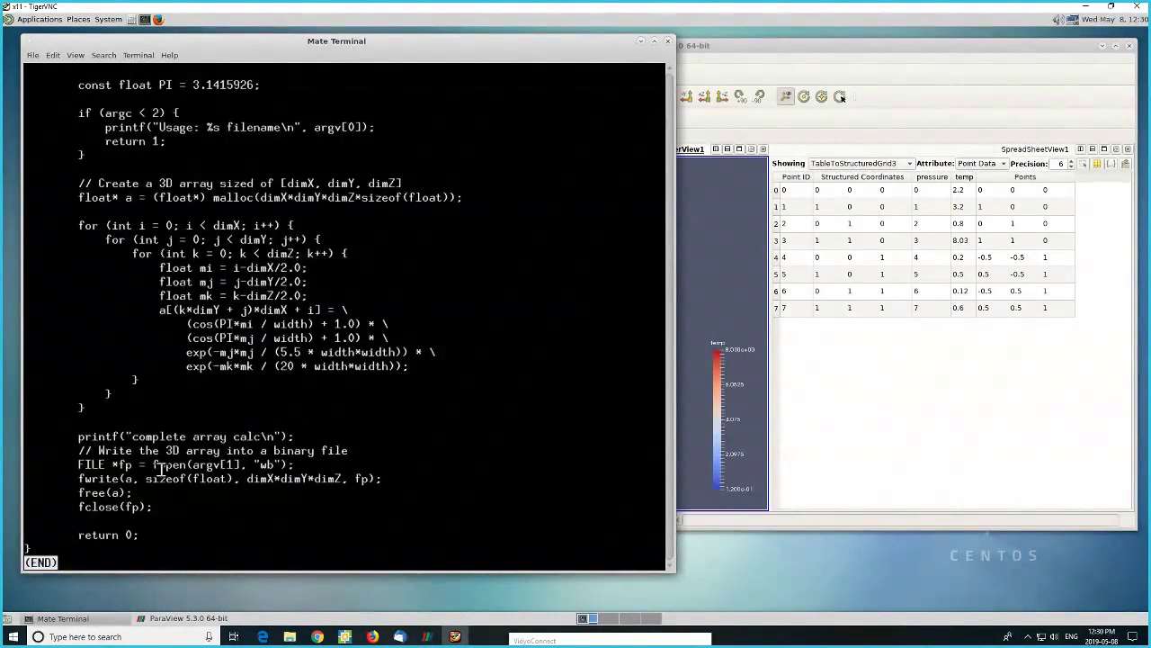
drag(153, 465, 277, 470)
click(276, 468)
drag(81, 480, 365, 481)
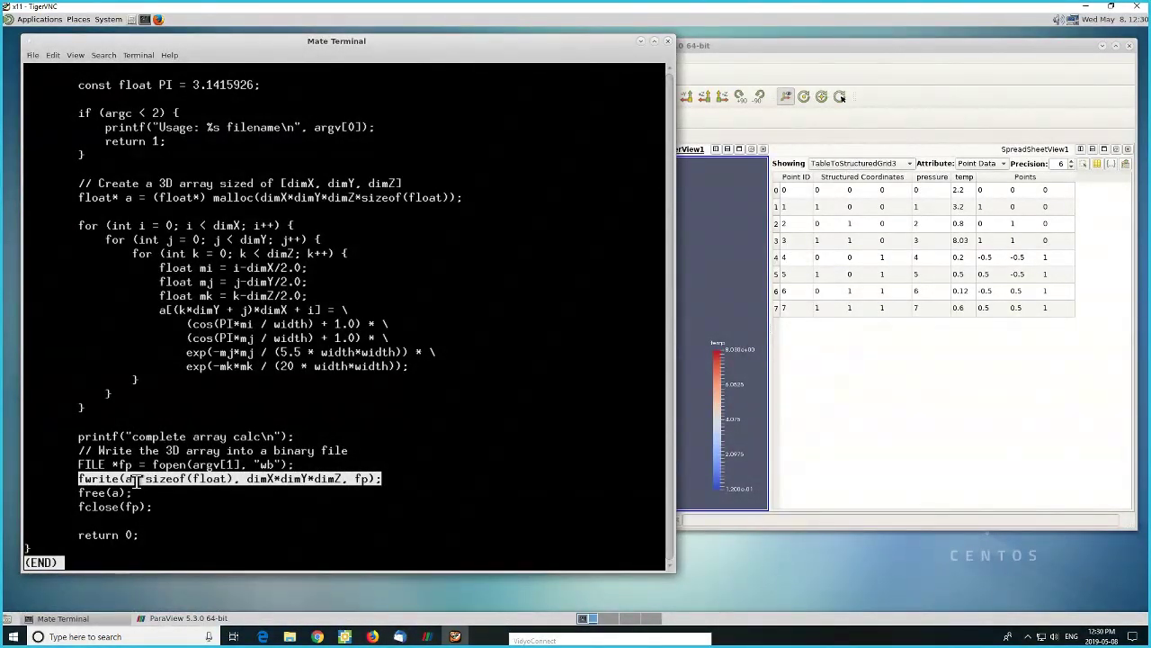
click(135, 480)
double_click(127, 479)
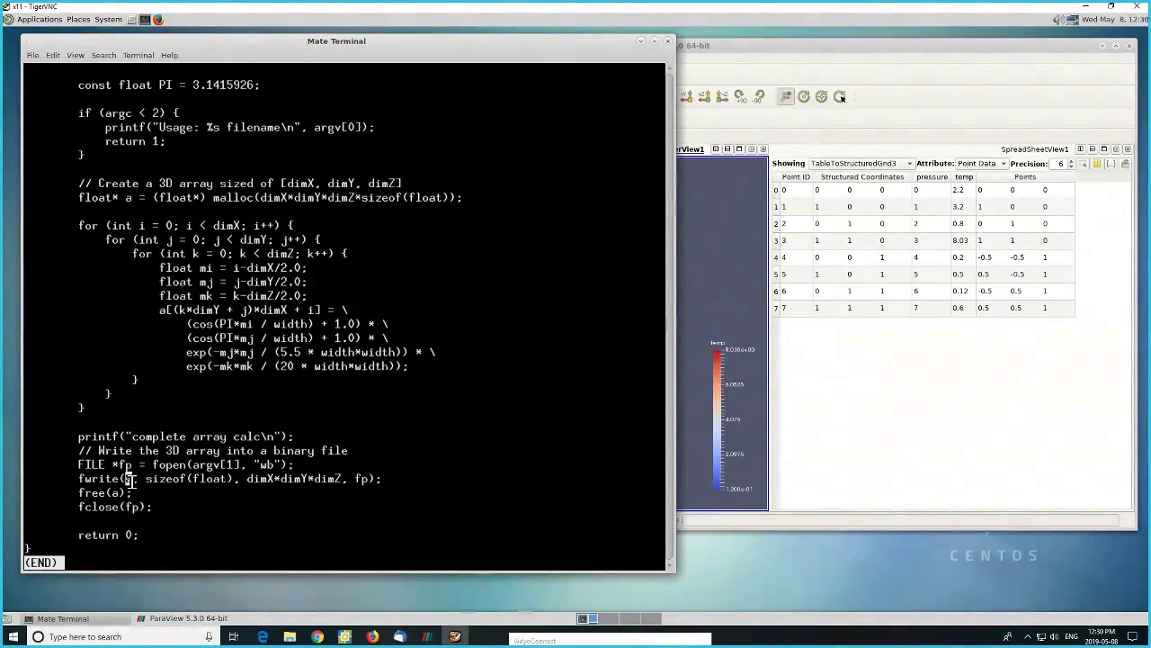
drag(249, 480, 347, 483)
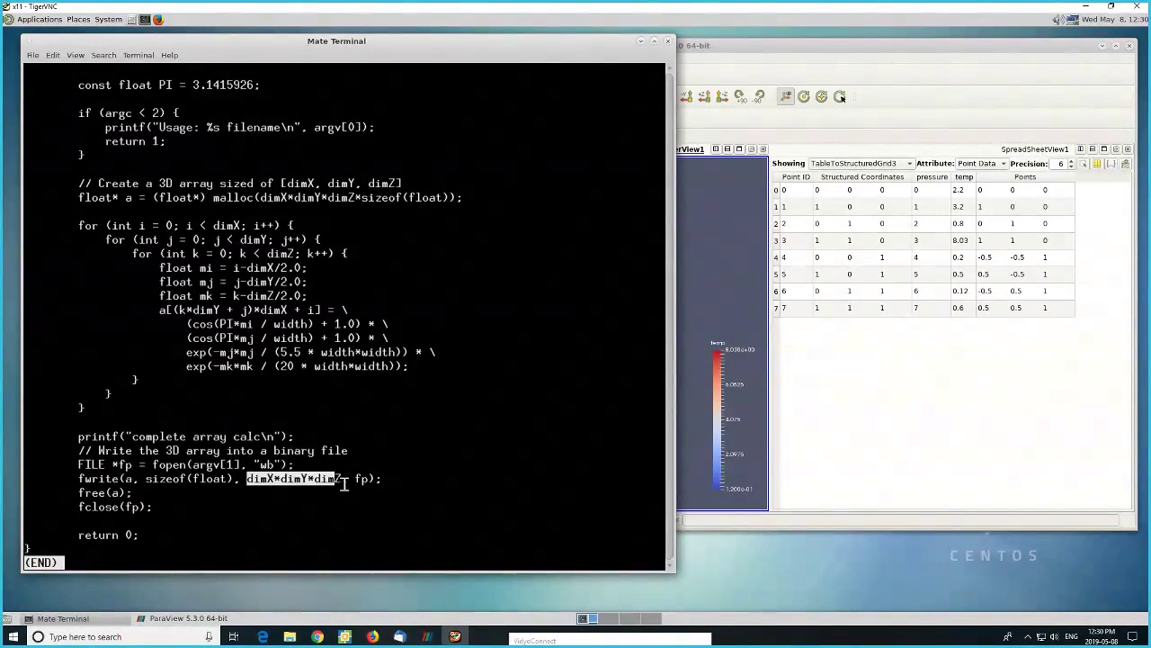
double_click(208, 479)
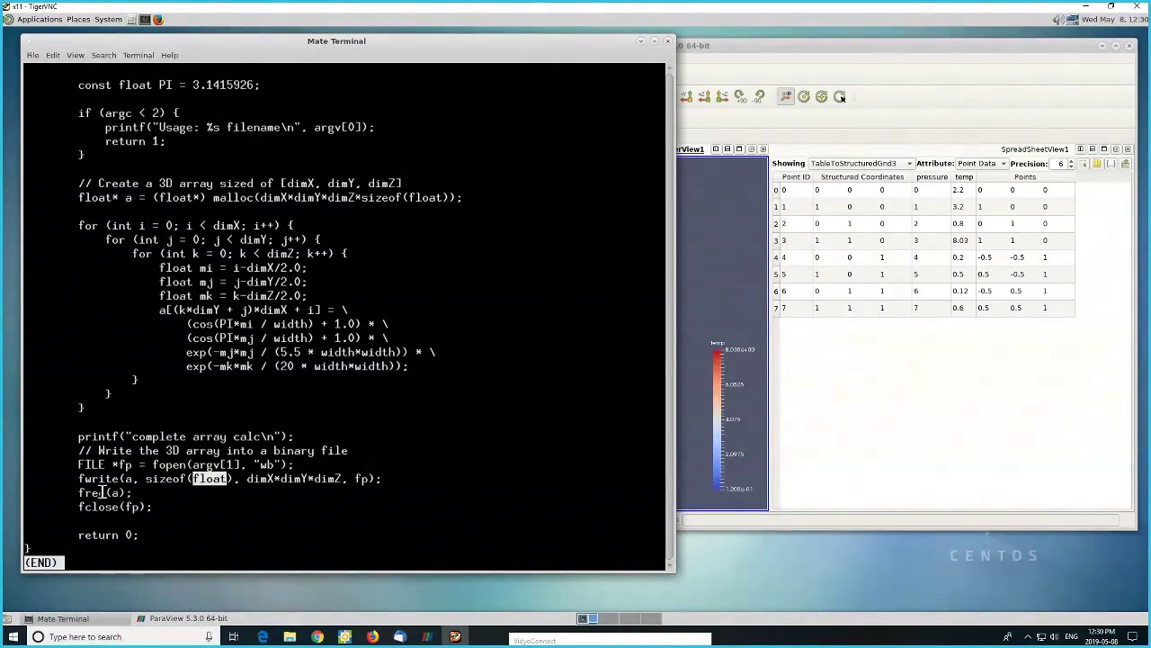
drag(79, 508, 116, 509)
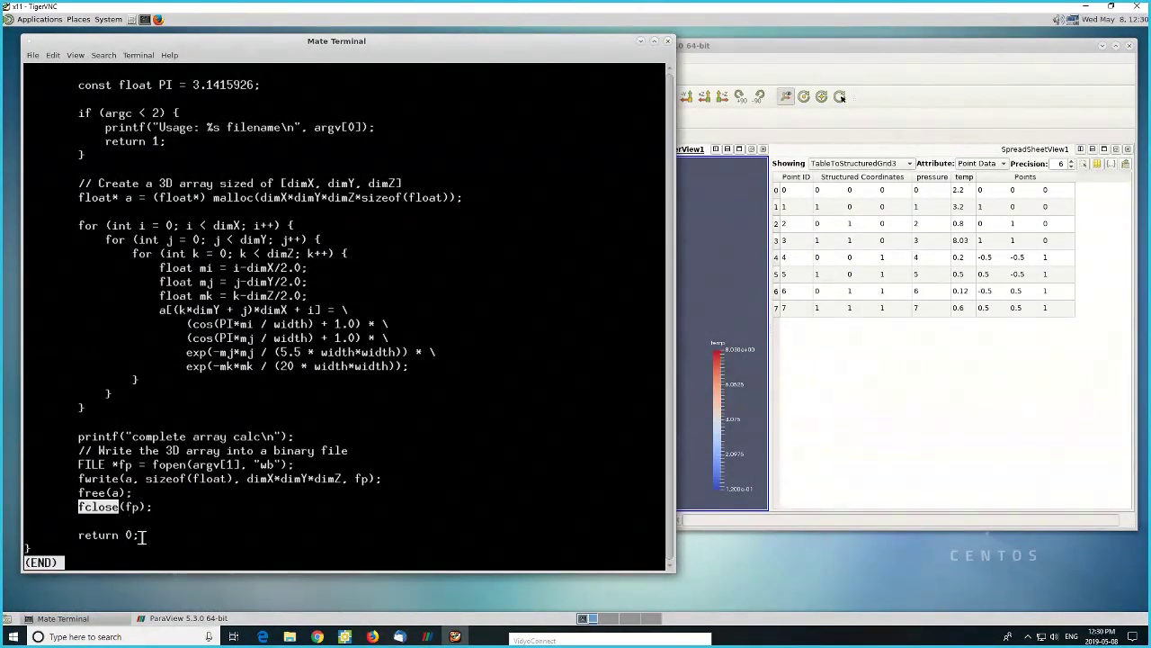
- Review how the width constant is used in the cosine terms, and go back to the end of the source file
scroll(164, 514, up, 4)
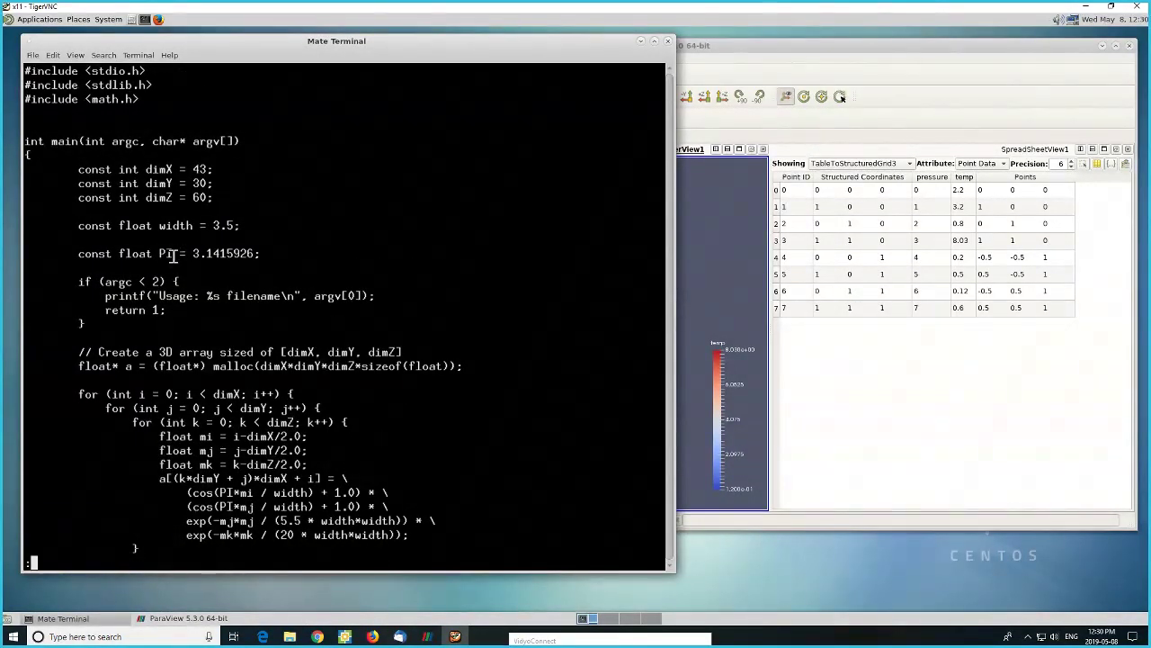
double_click(178, 226)
click(225, 486)
drag(220, 492, 308, 493)
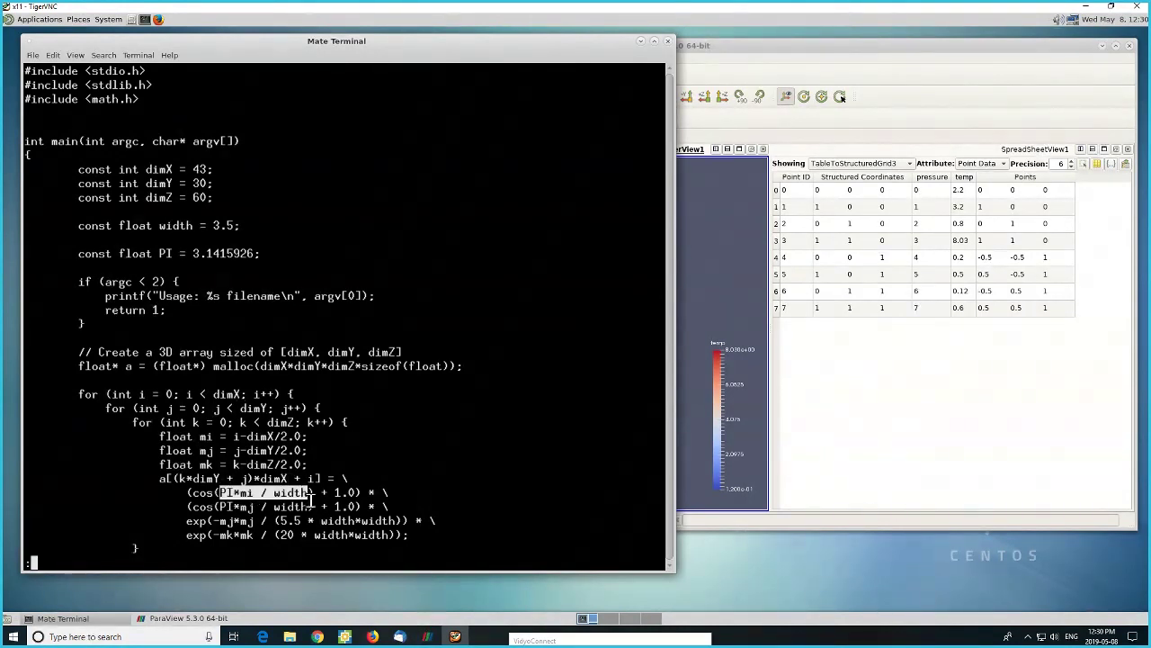
click(276, 505)
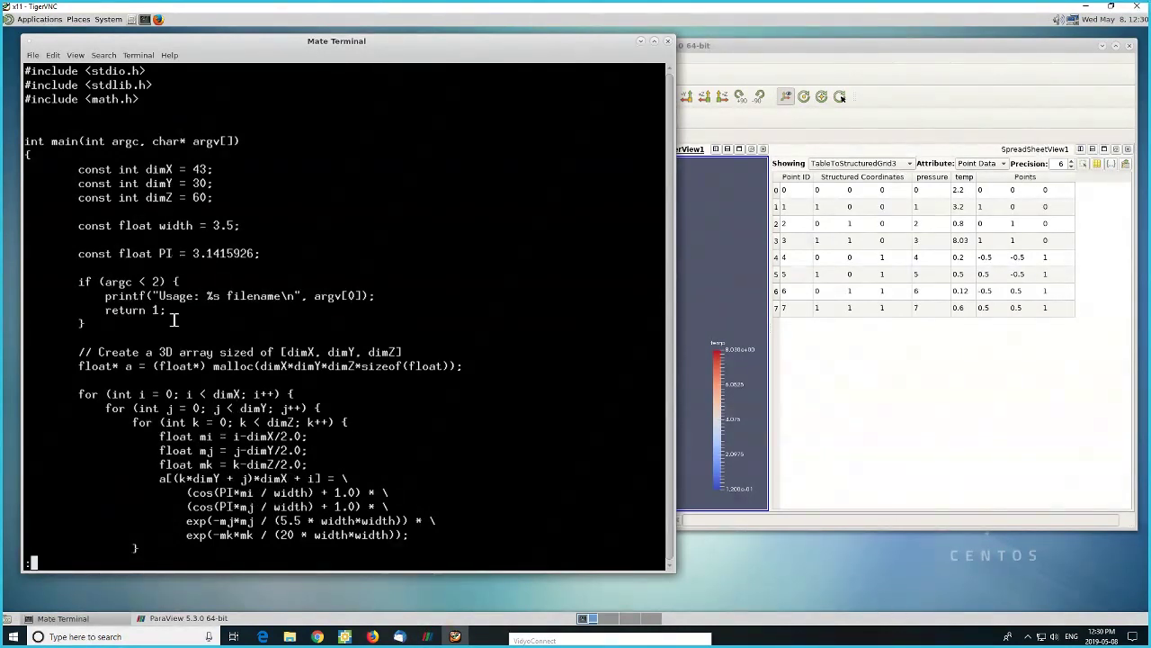
scroll(266, 394, down, 4)
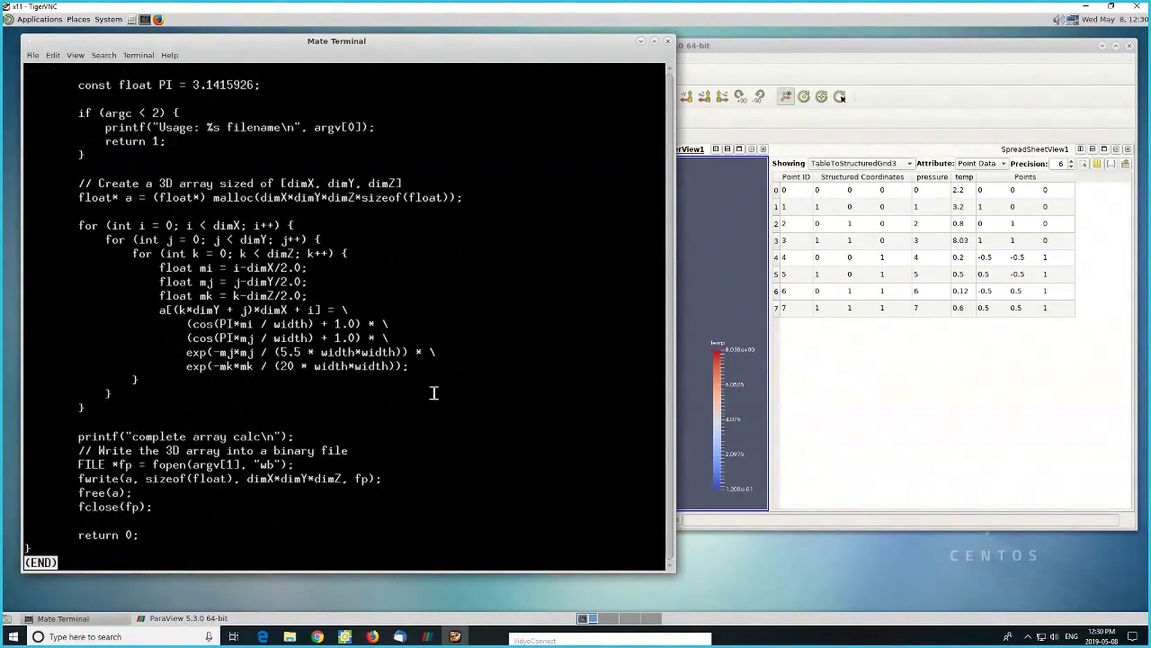
- Quit the less view of writeRawBinary.cpp and list the files in the viz directory with ll
text(q)
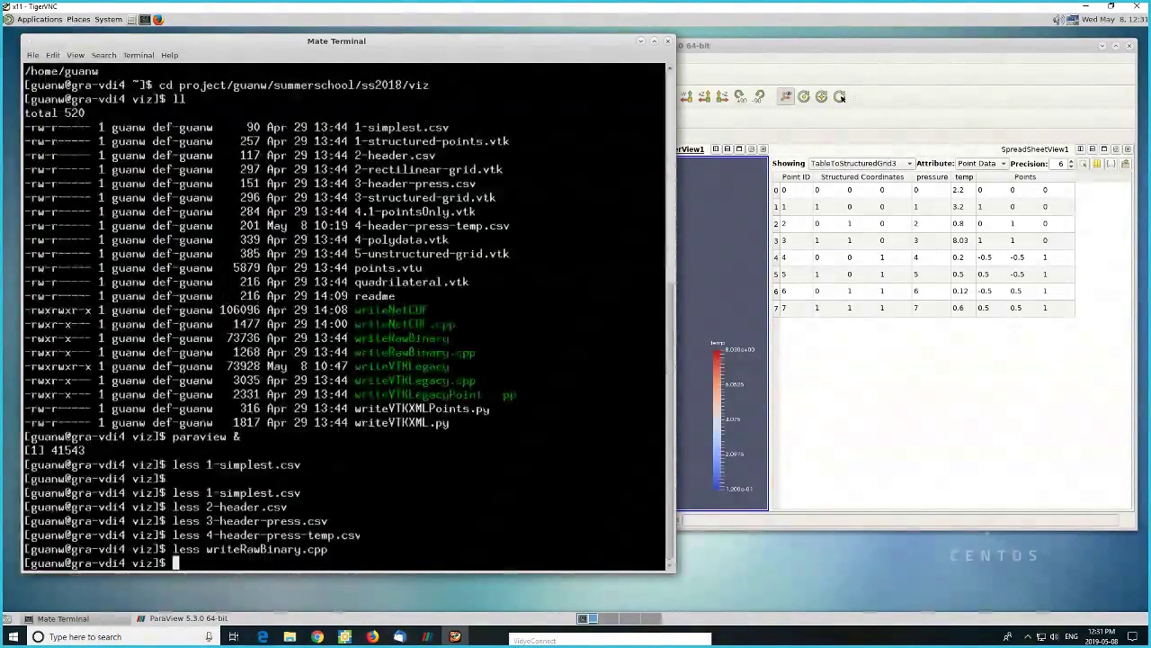
text(ll)
key(Return)
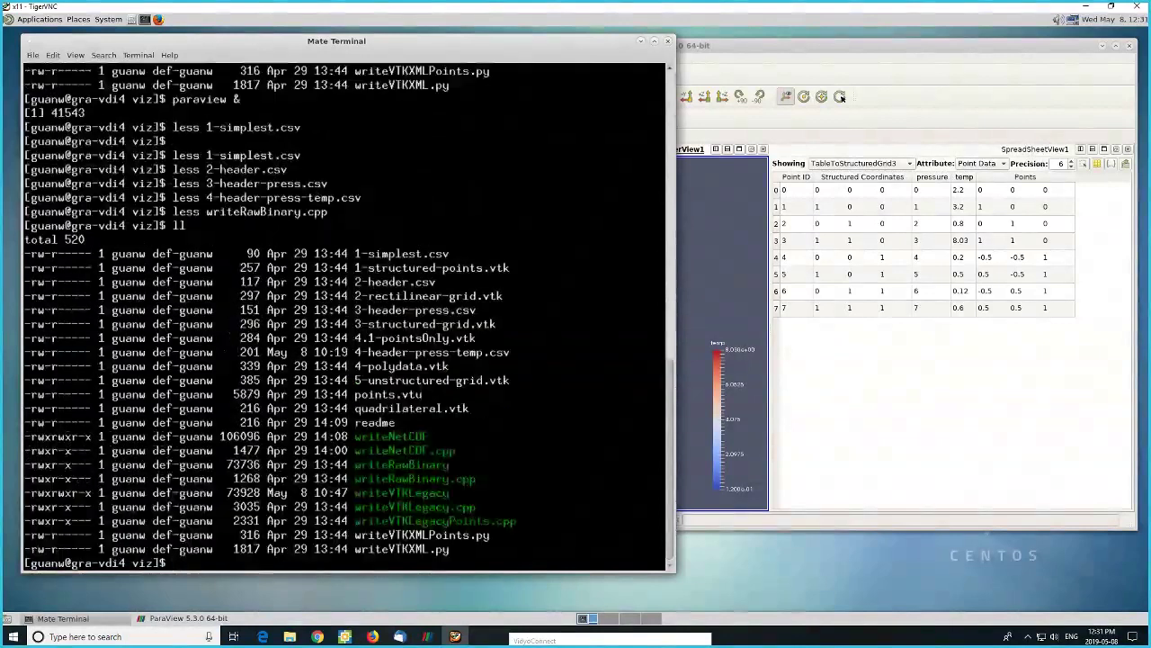
- Run ./writeRawBinary with aaa.raw as the output file name
double_click(442, 465)
key(ctrl+c)
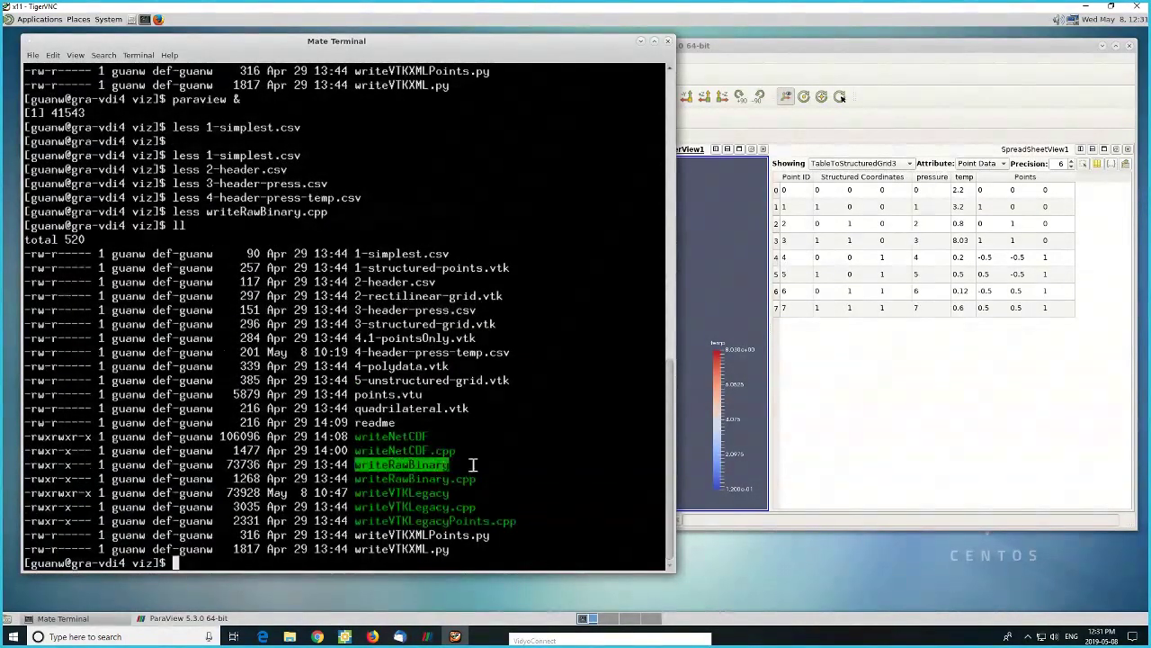
text(./)
middle_click(488, 467)
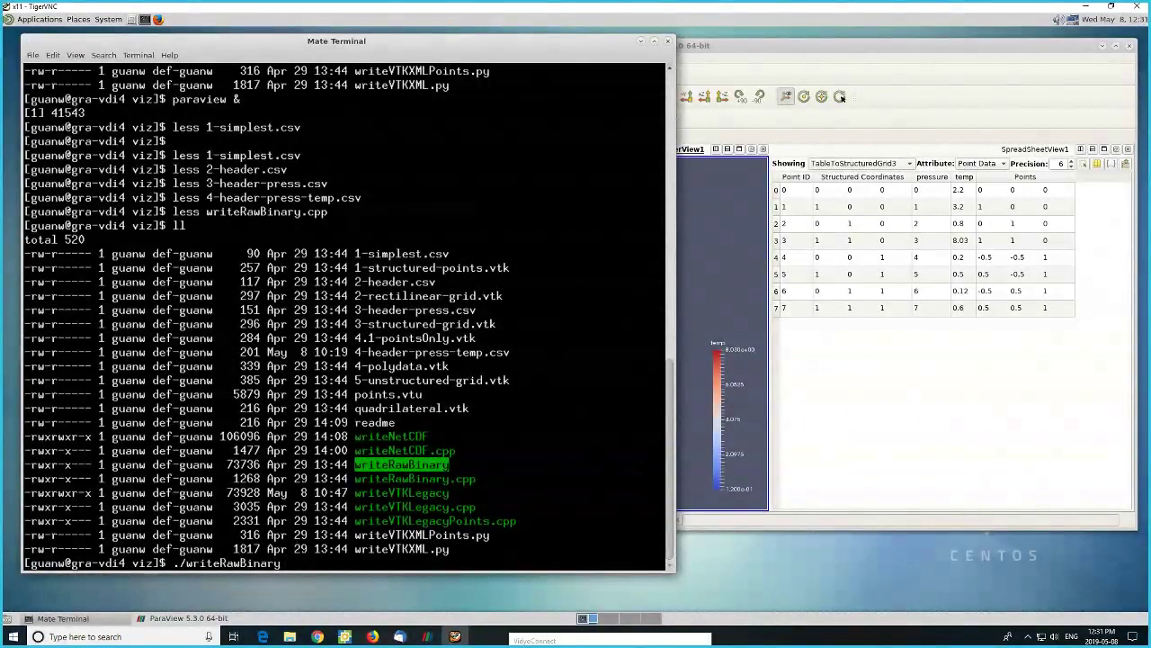
text(aaa.raw)
key(Return)
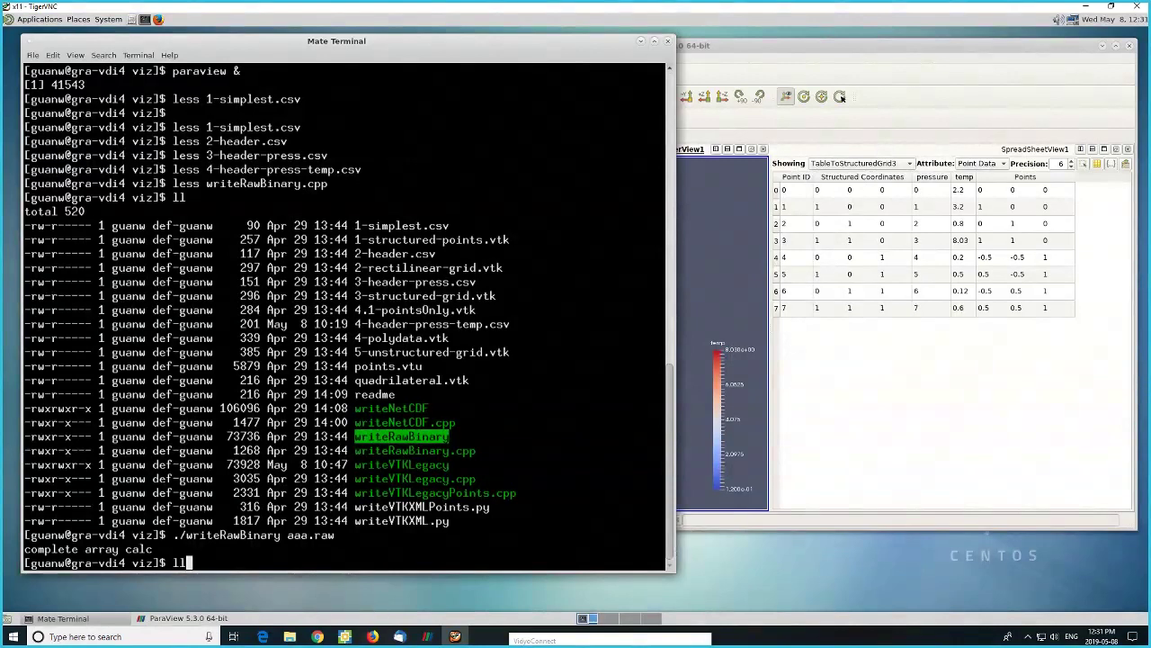
- List the directory again with ll and locate the generated aaa.raw file
text(ll)
key(Return)
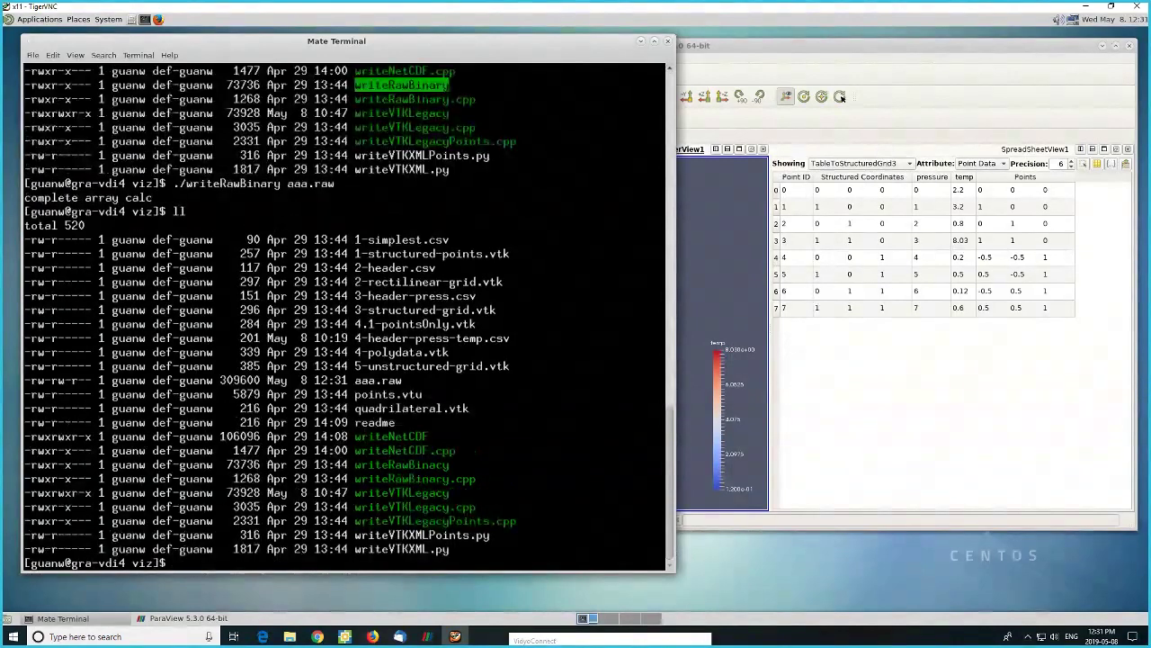
double_click(377, 381)
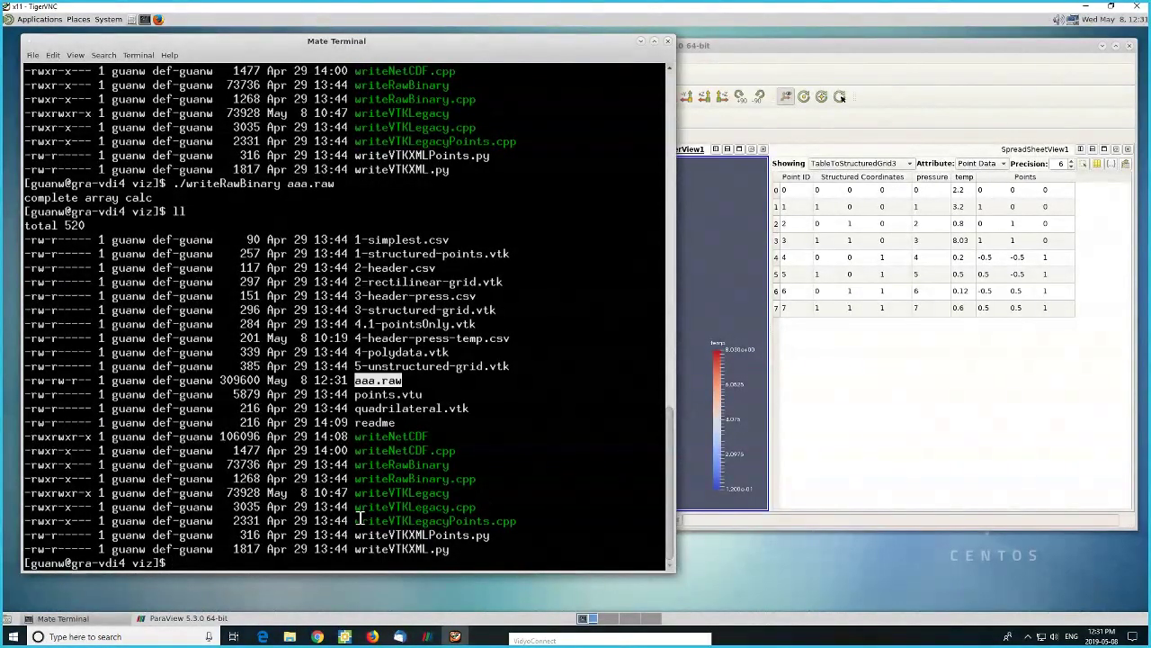
- Switch to ParaView and reset the session to clear the whole pipeline
click(806, 54)
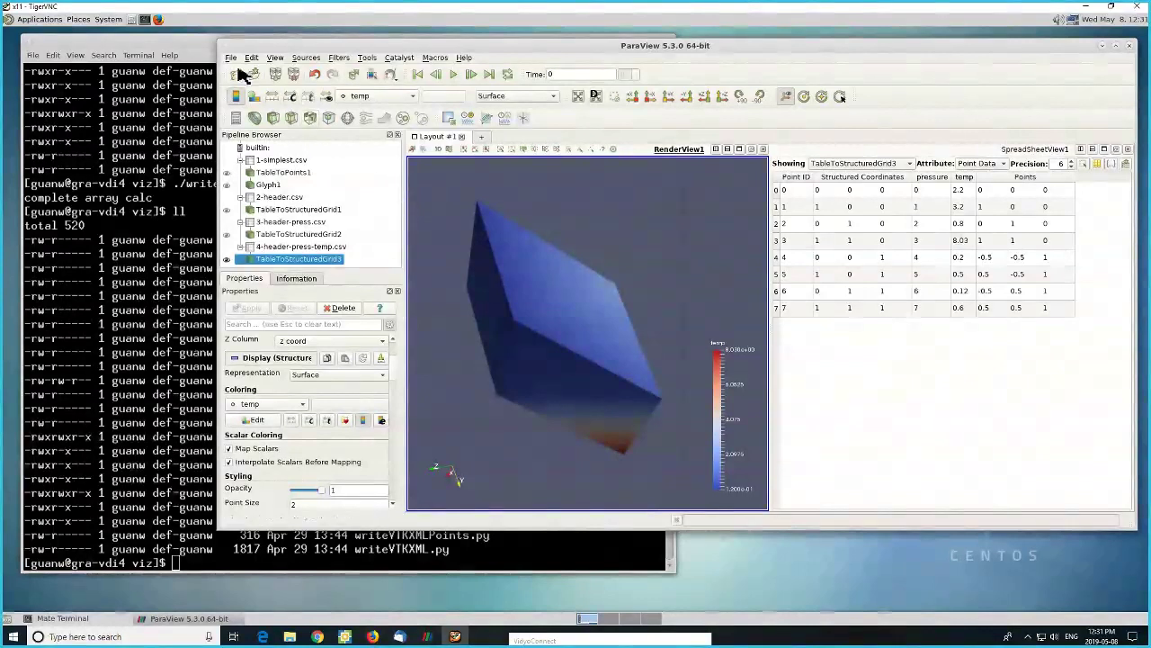
click(252, 57)
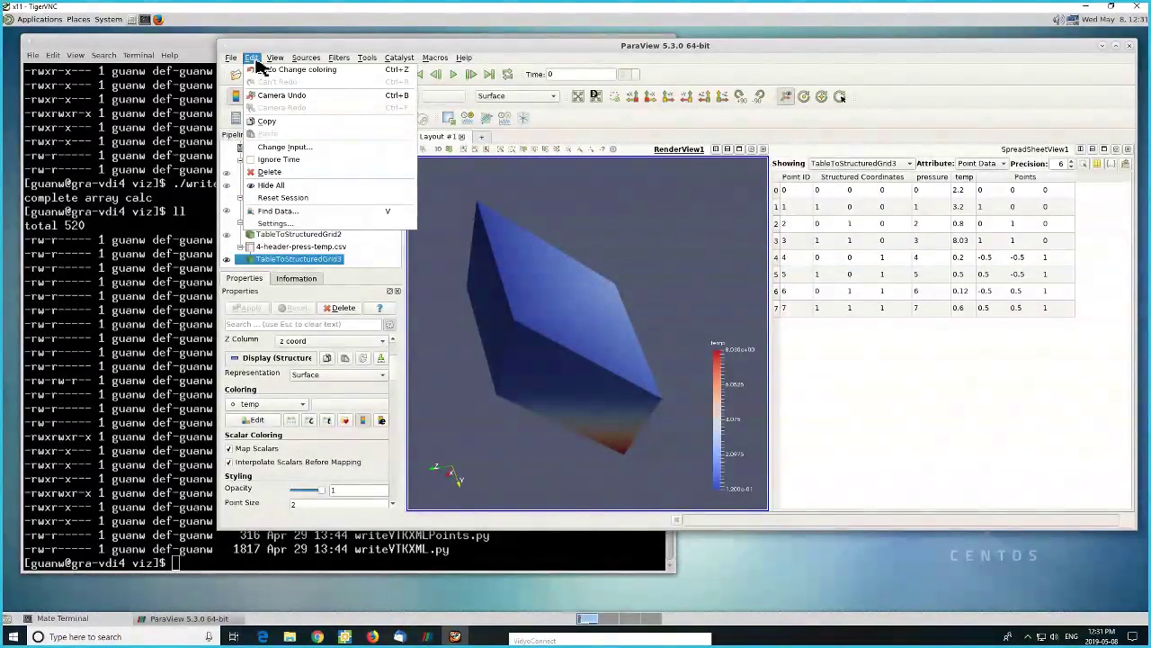
click(275, 199)
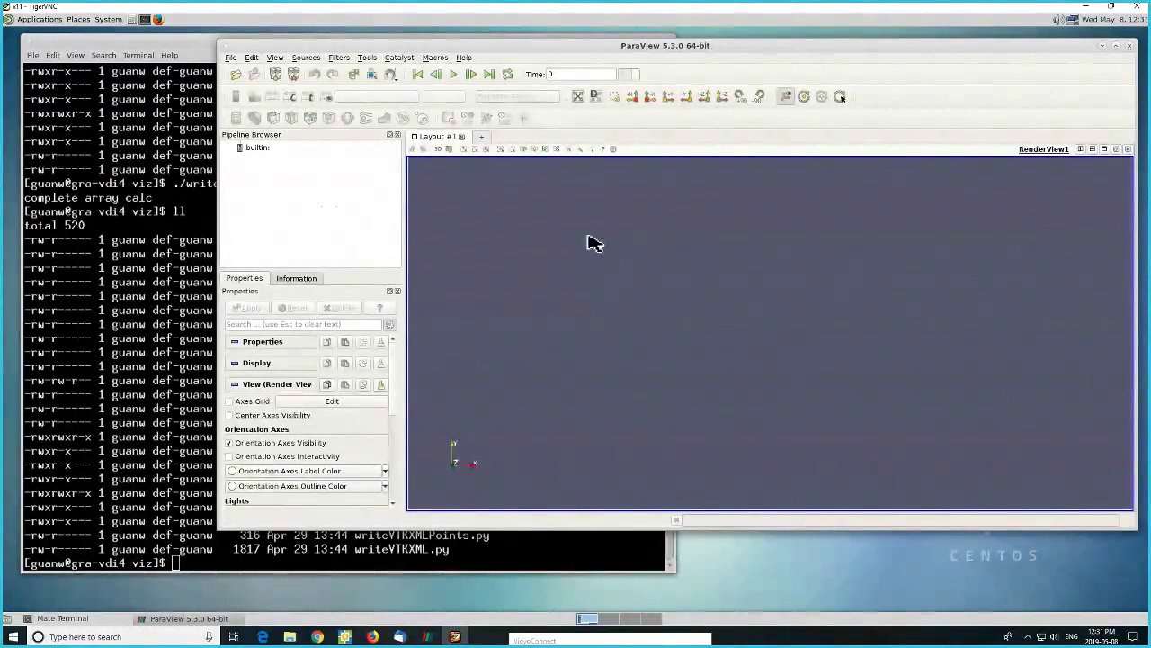
- Open aaa.raw from the viz folder and widen the area showing its reader properties
click(236, 75)
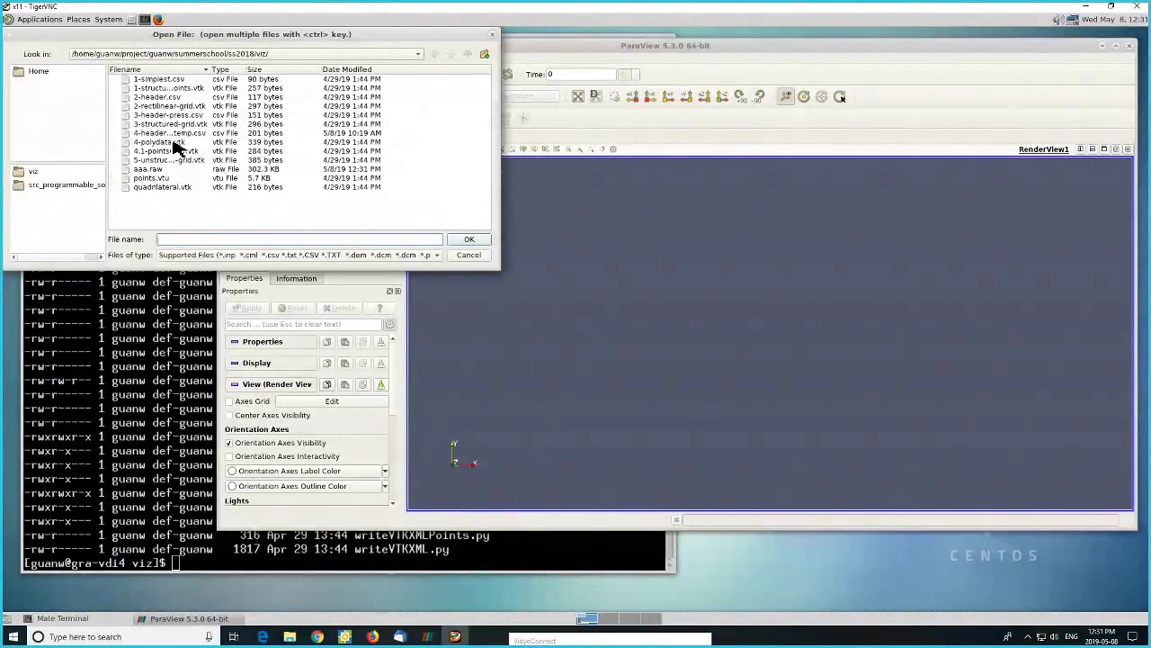
click(149, 169)
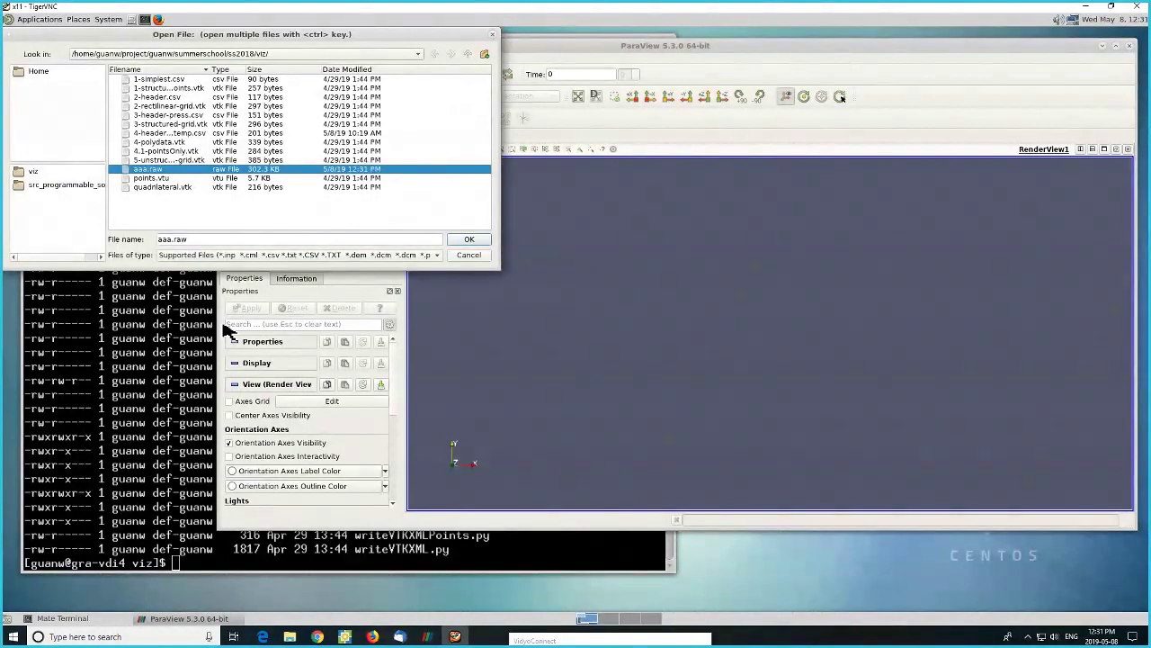
click(469, 244)
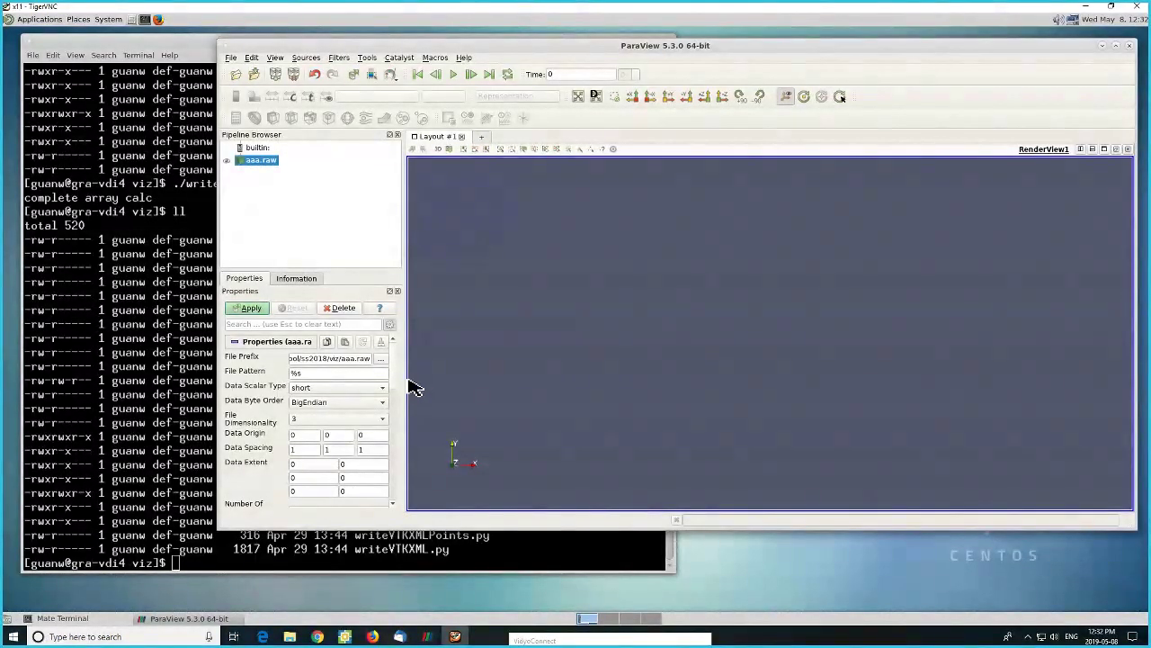
drag(409, 387, 429, 386)
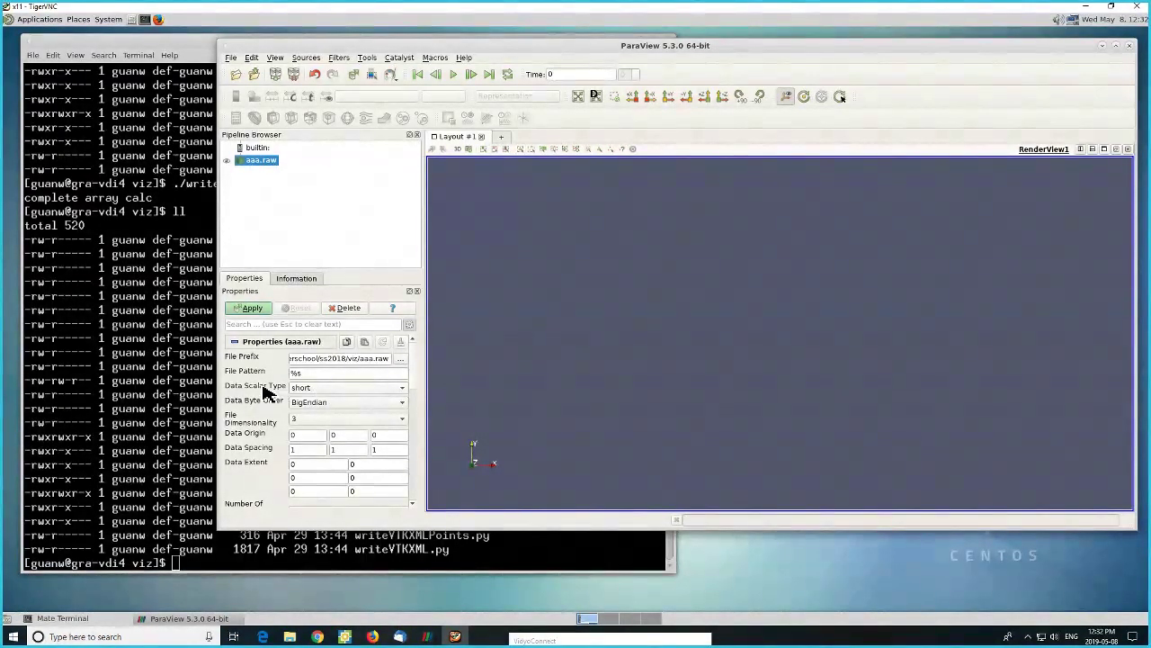
- Set the data scalar type of the aaa.raw reader to float
click(322, 390)
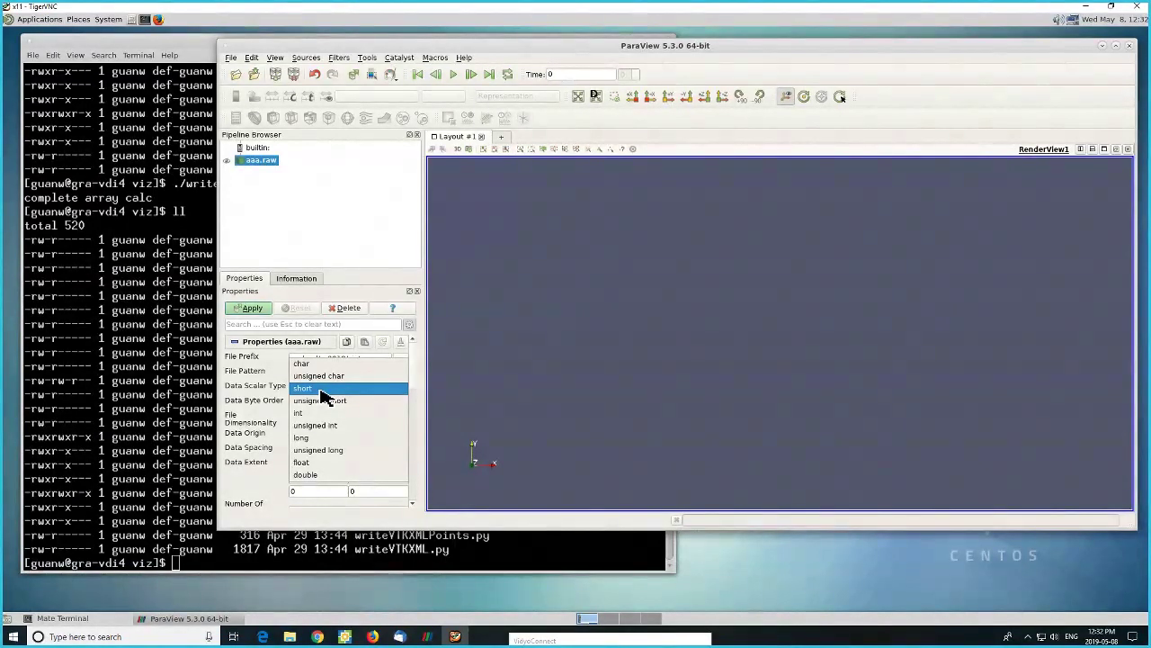
click(313, 463)
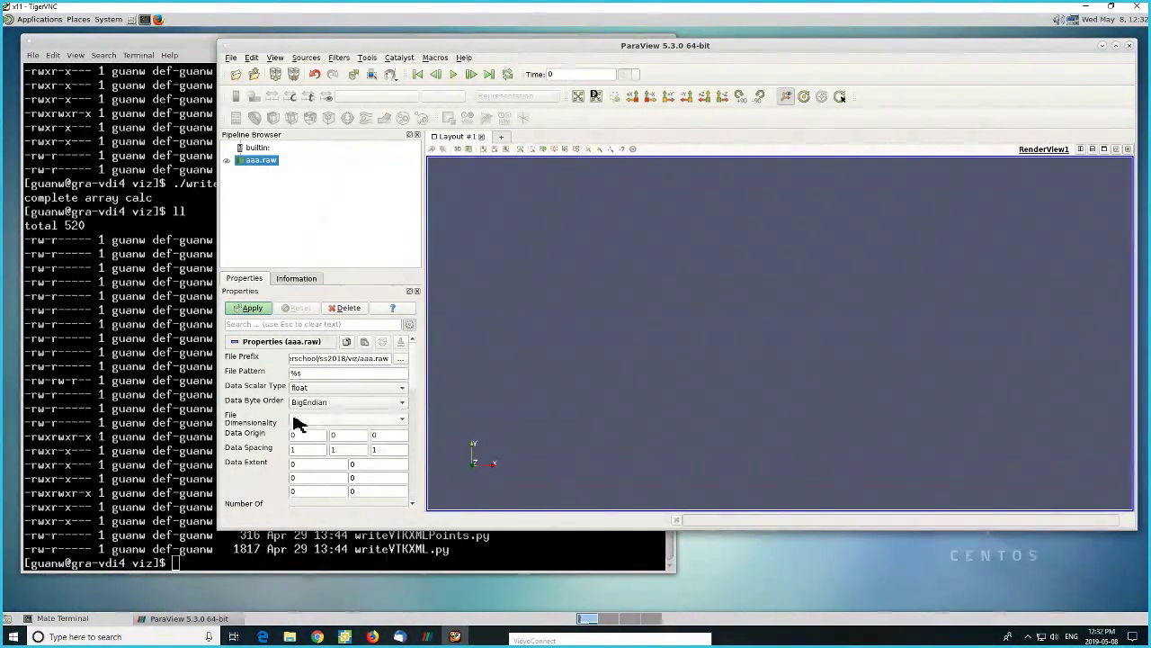
scroll(417, 384, down, 3)
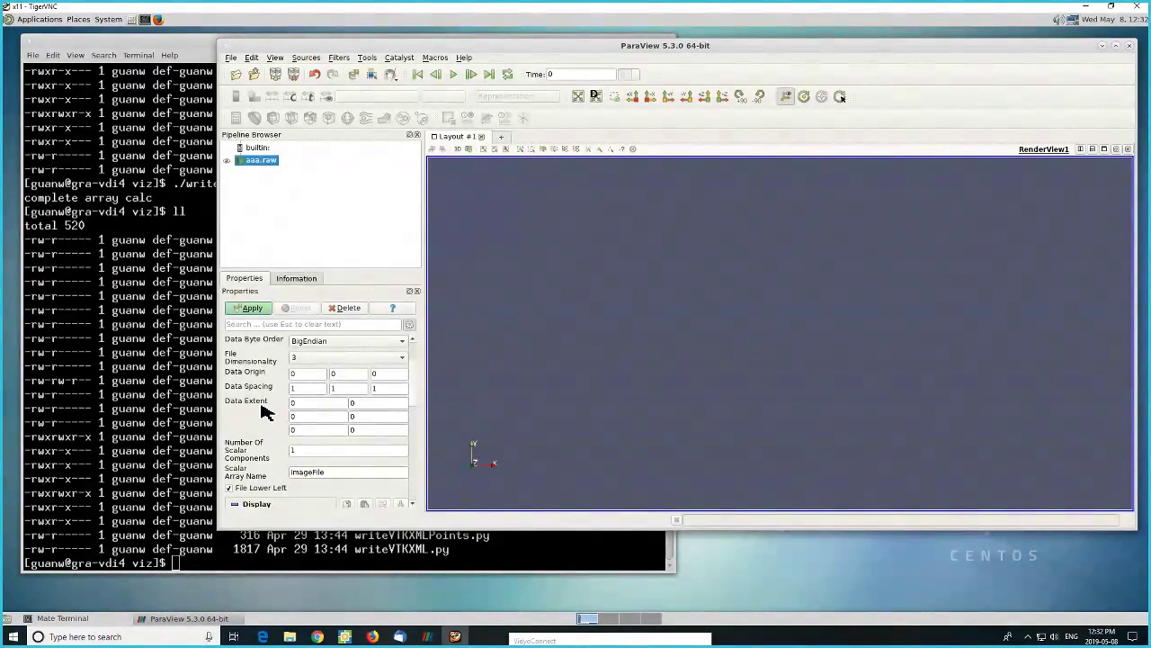
- Switch to the terminal and view writeRawBinary.cpp with less to check the array dimensions
click(201, 410)
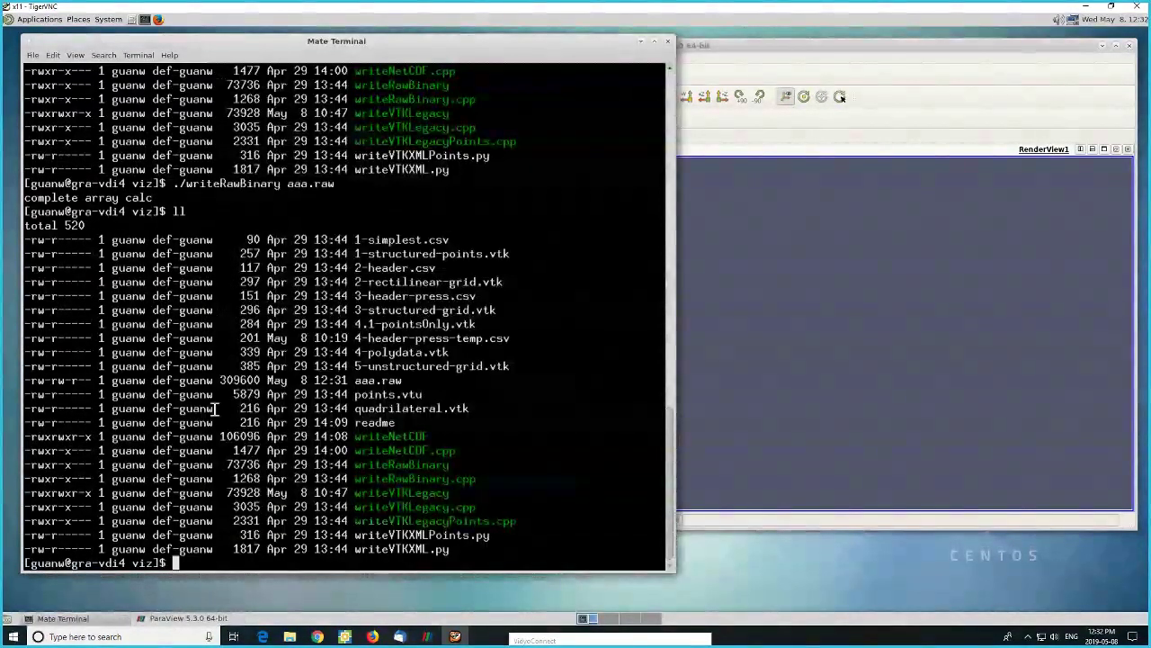
text(ll)
key(Up)
key(Up)
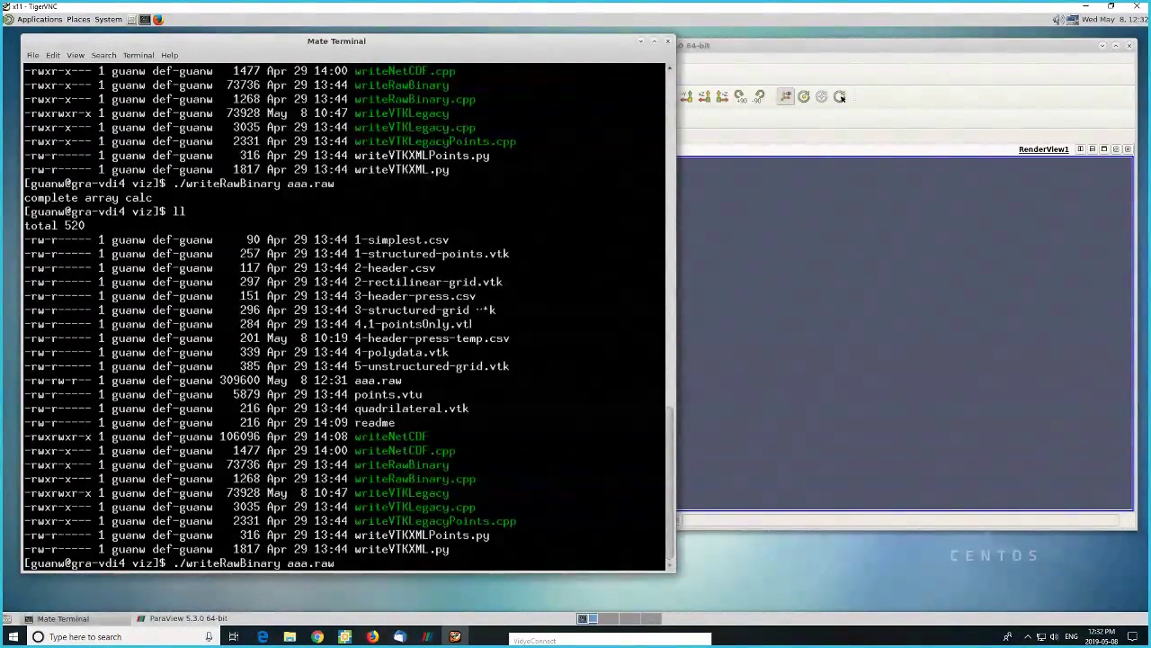
key(ctrl+u)
text(less writeRawBinary.cpp)
key(Return)
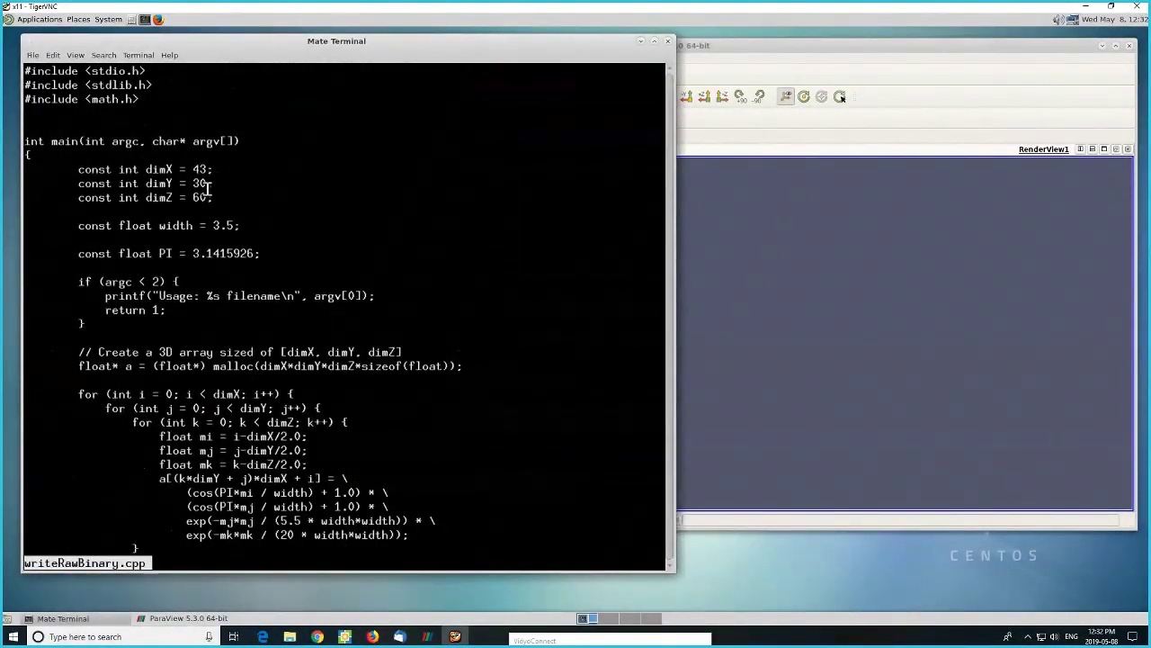
- Switch back to ParaView and set the data extent maxima to 42 in X, 29 in Y and 59 in Z
click(803, 55)
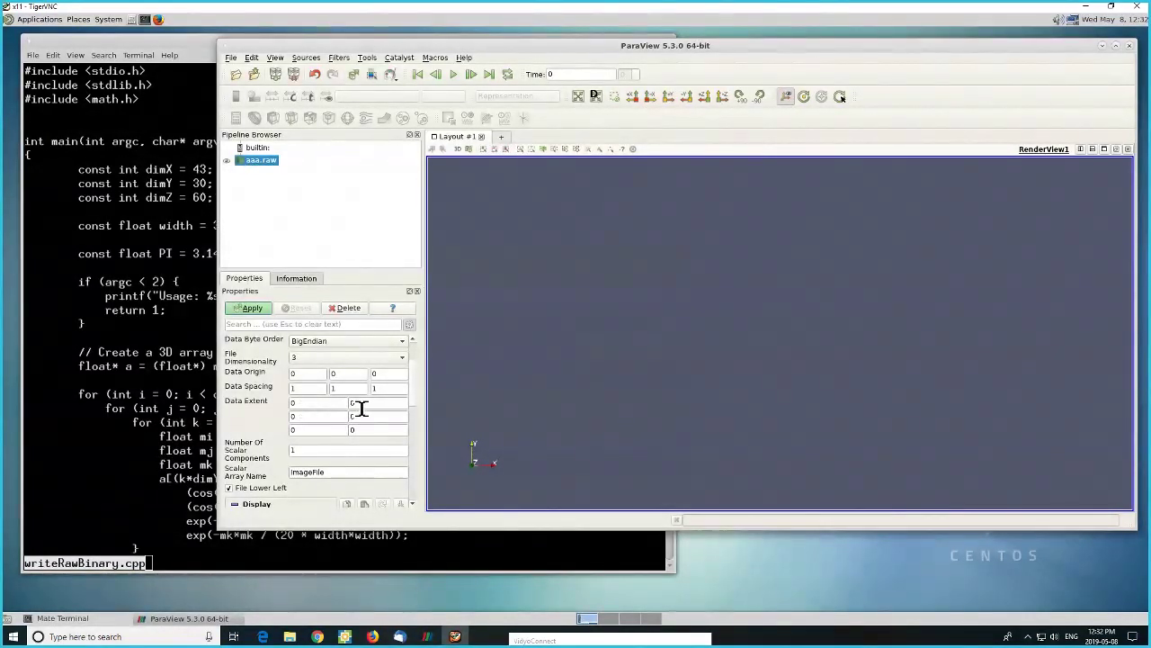
double_click(358, 404)
text(452)
text(2)
double_click(370, 421)
text(29)
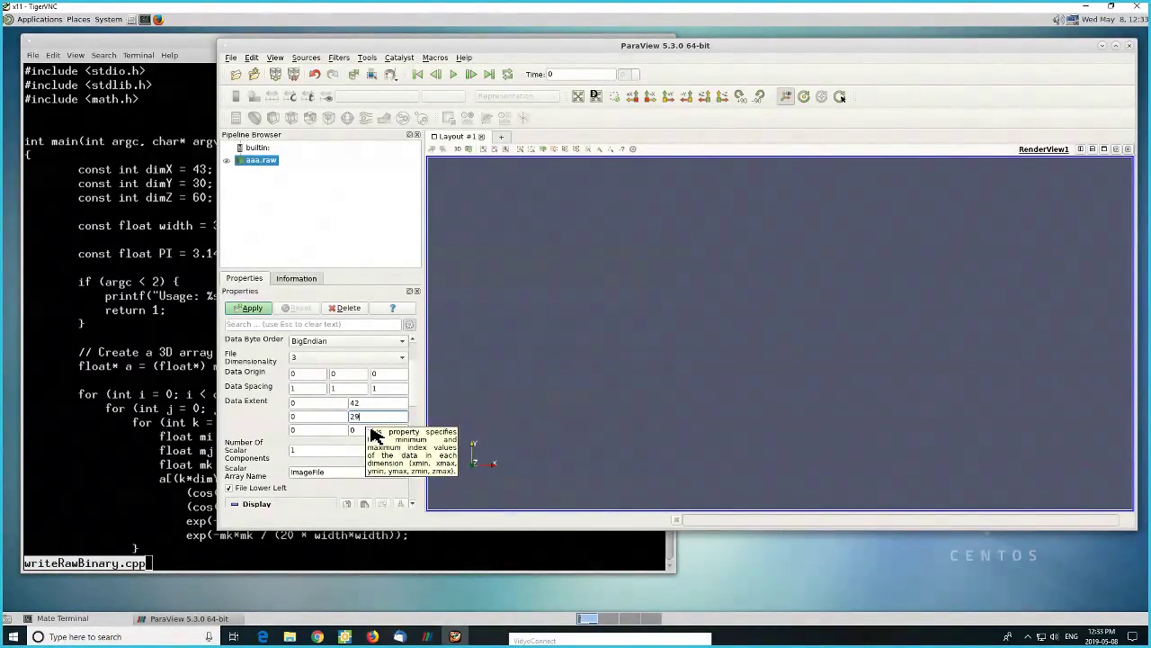
click(370, 430)
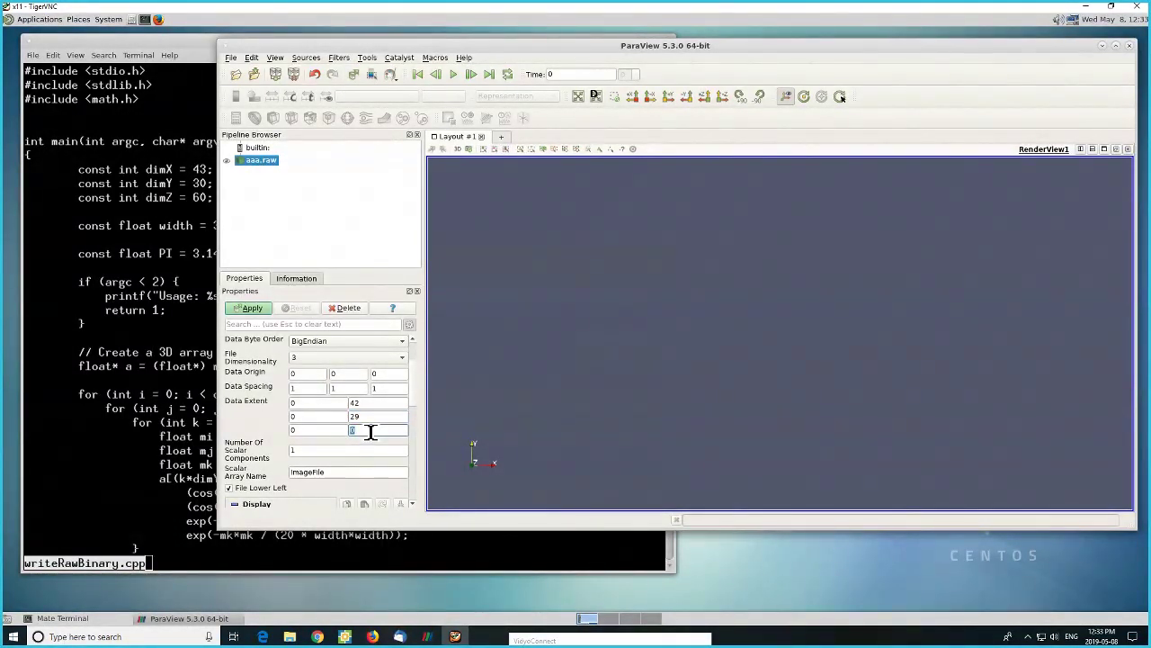
text(50)
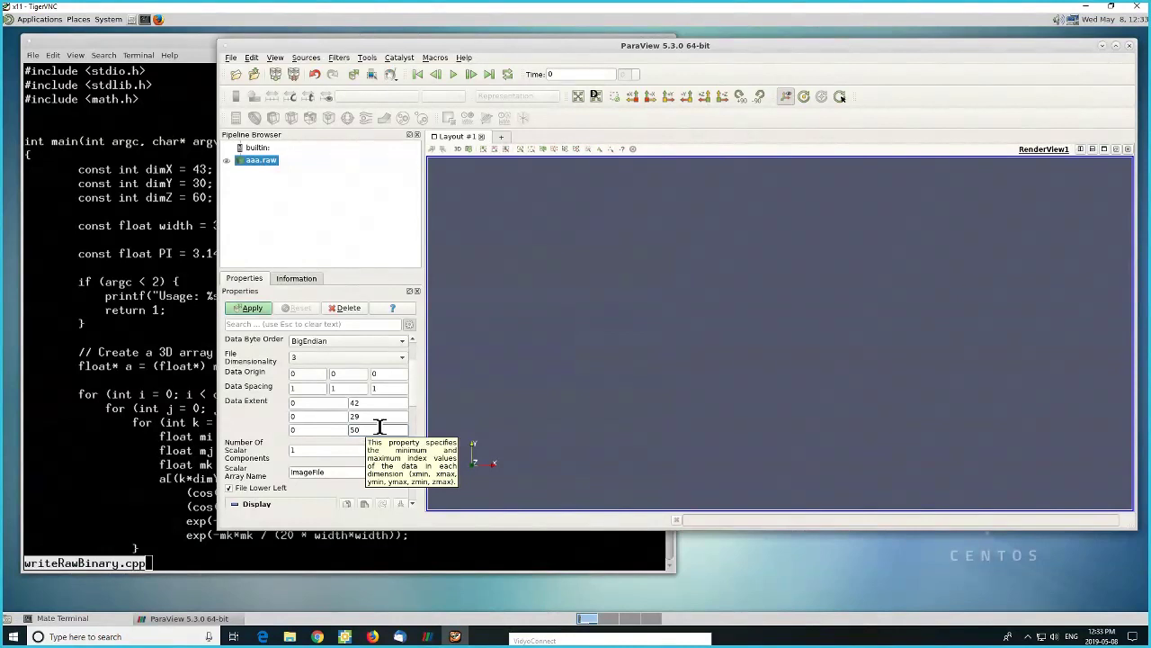
key(BackSpace)
text(9)
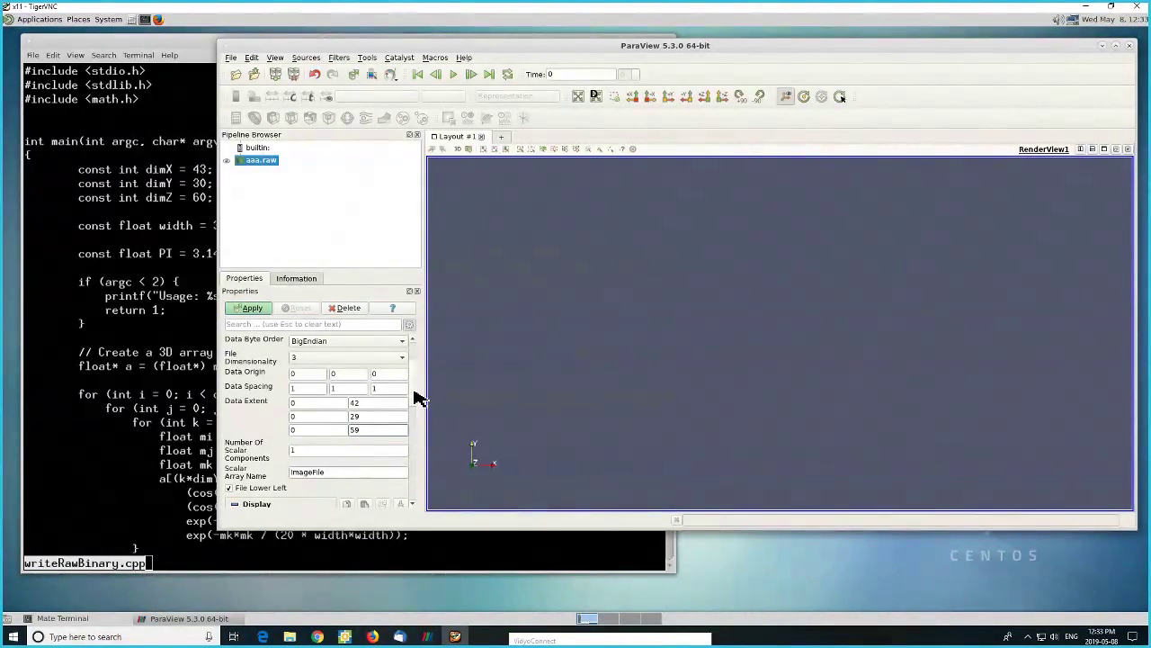
- Name the scalar array density and apply the reader properties to load aaa.raw
scroll(414, 393, down, 3)
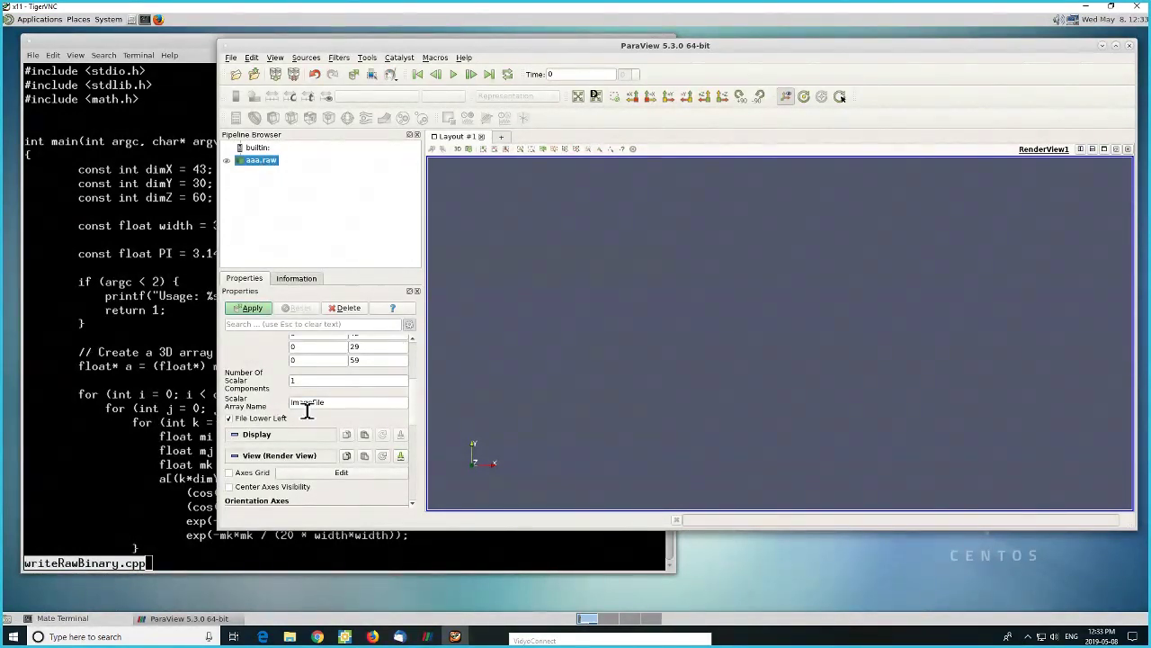
double_click(310, 405)
text(des)
click(252, 309)
drag(570, 304, 506, 371)
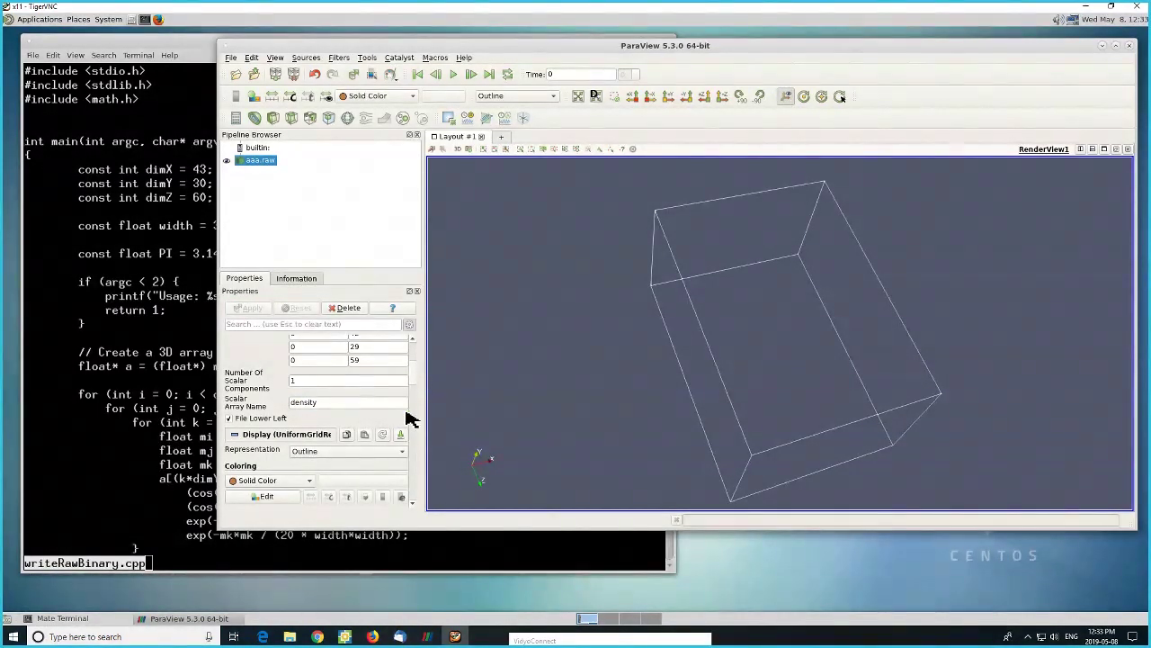
- Change the representation of aaa.raw to Surface
scroll(415, 377, down, 1)
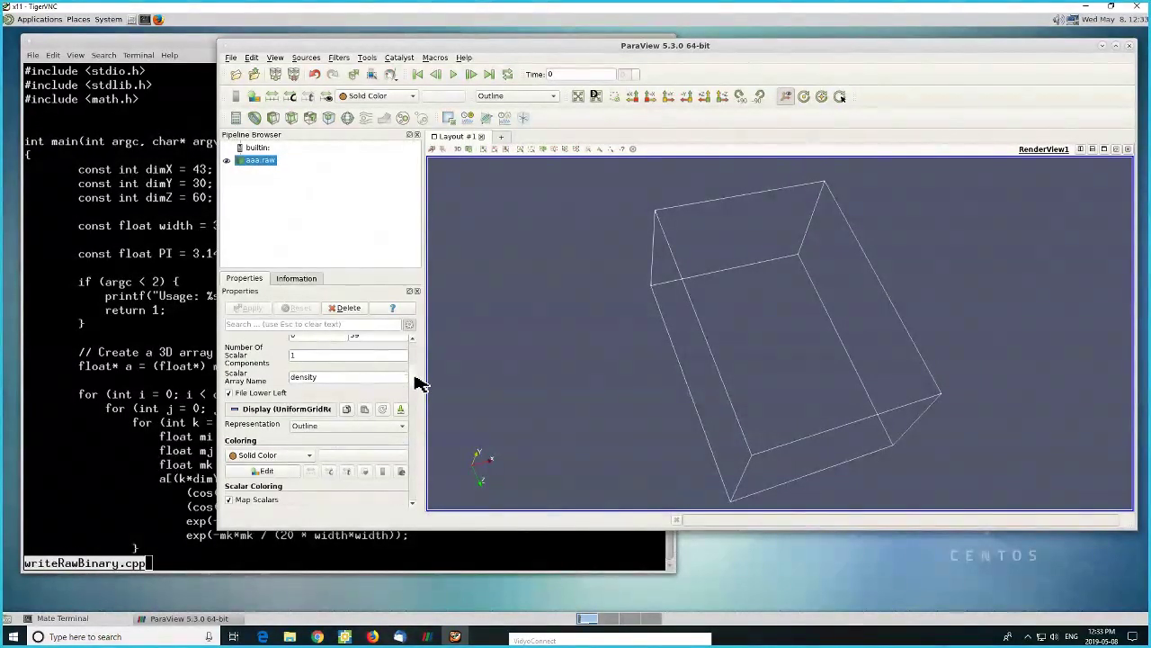
click(351, 434)
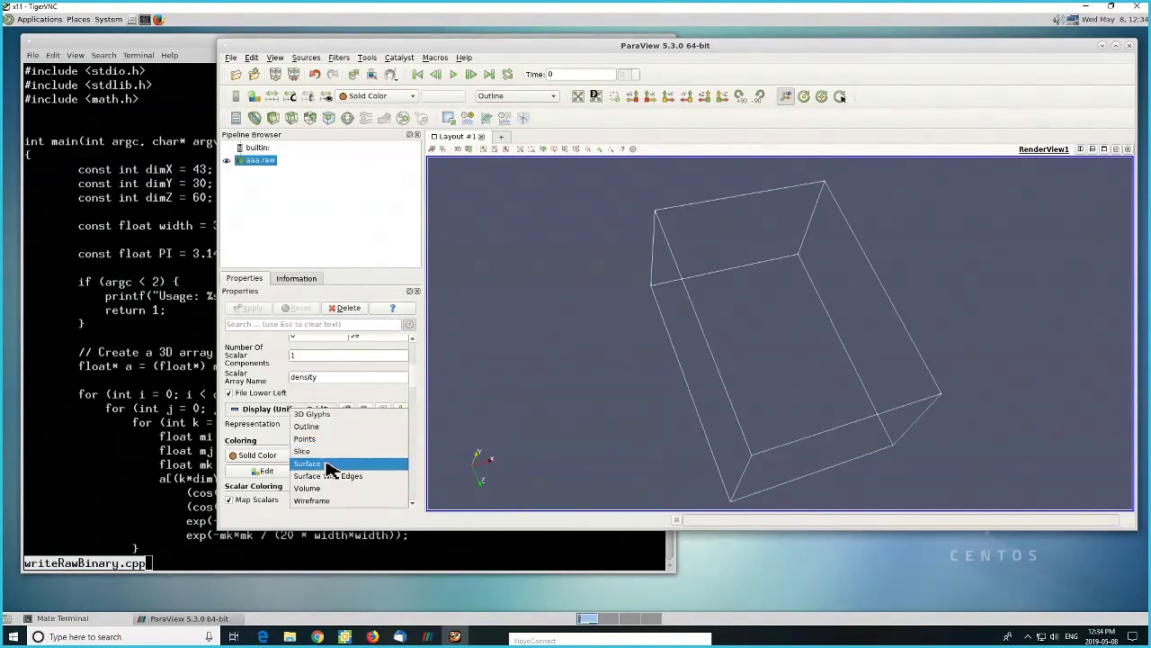
click(329, 463)
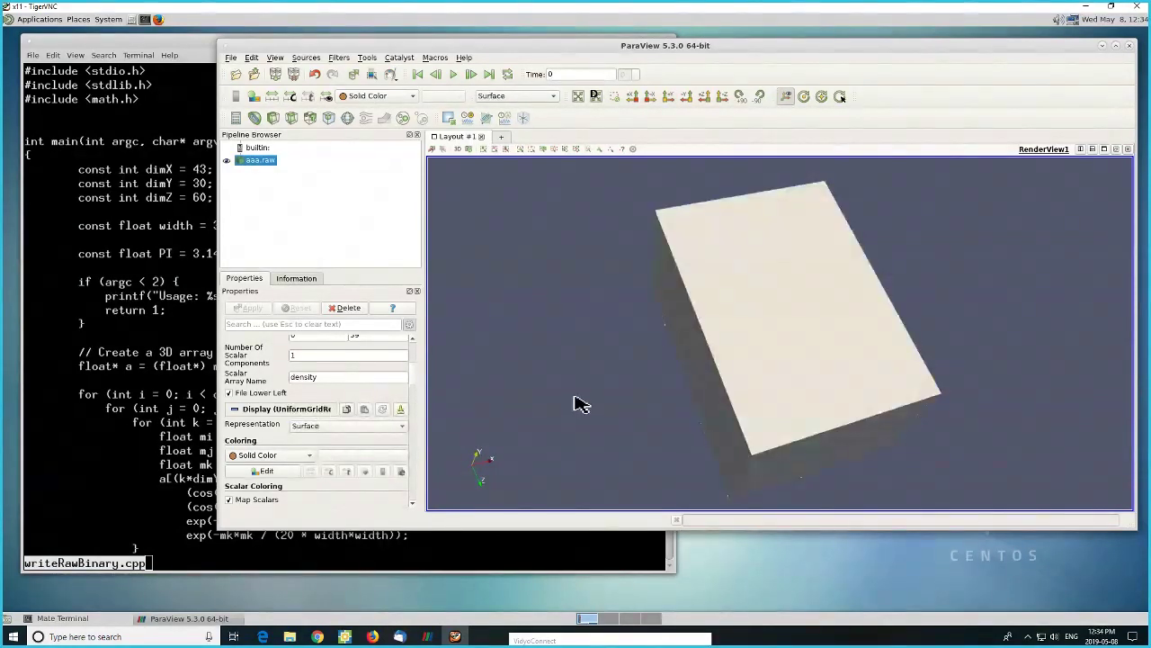
drag(579, 404, 553, 365)
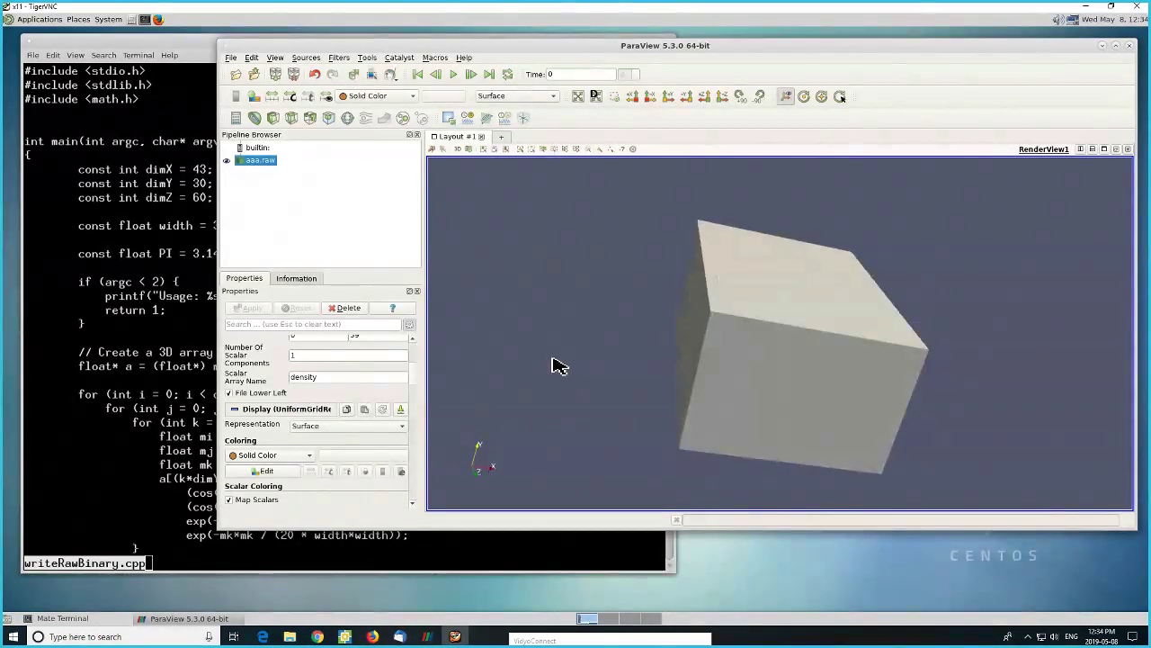
- Color the aaa.raw surface by density and inspect the colored block against its reader settings
click(303, 456)
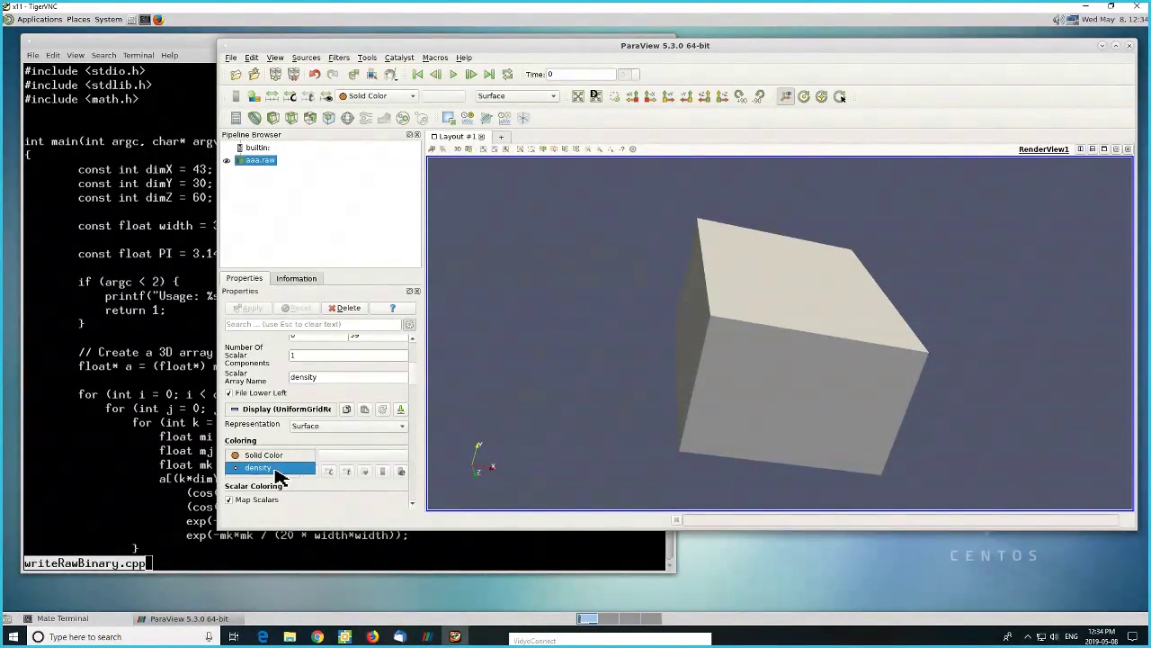
click(279, 469)
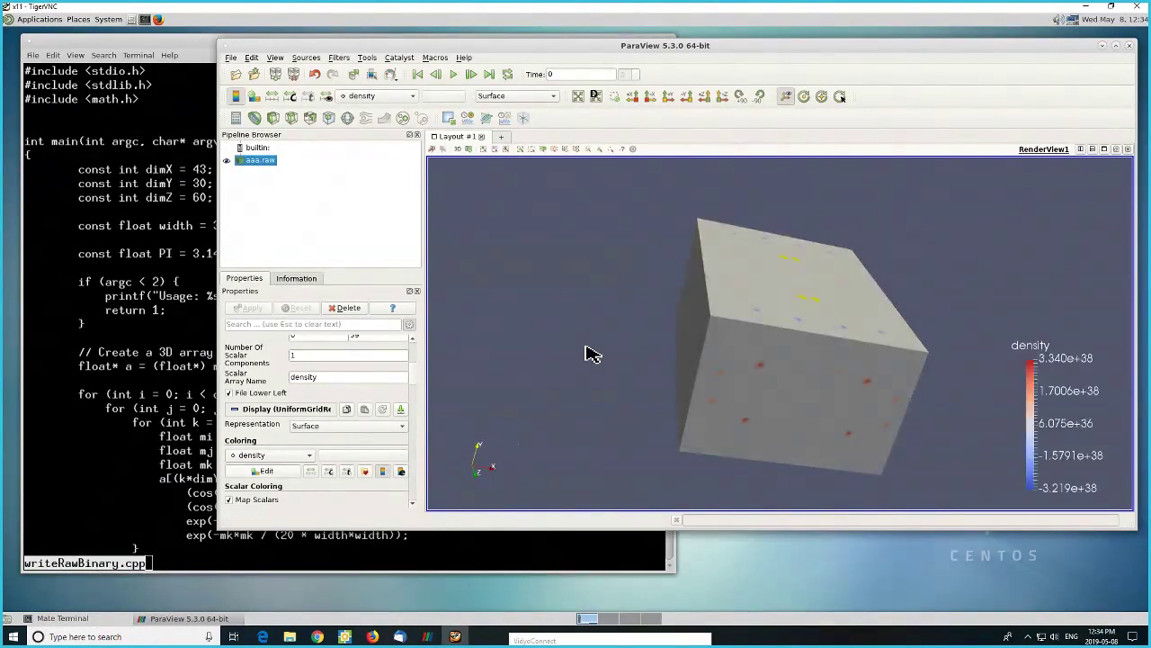
drag(592, 340, 553, 380)
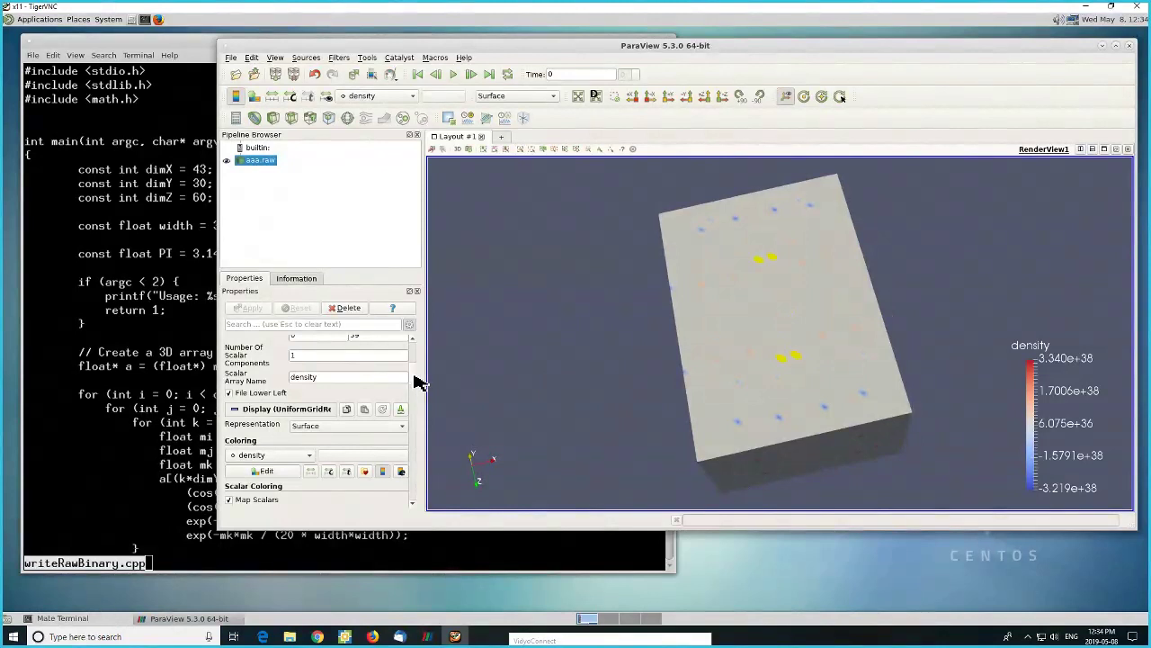
scroll(414, 379, up, 1)
scroll(422, 376, up, 3)
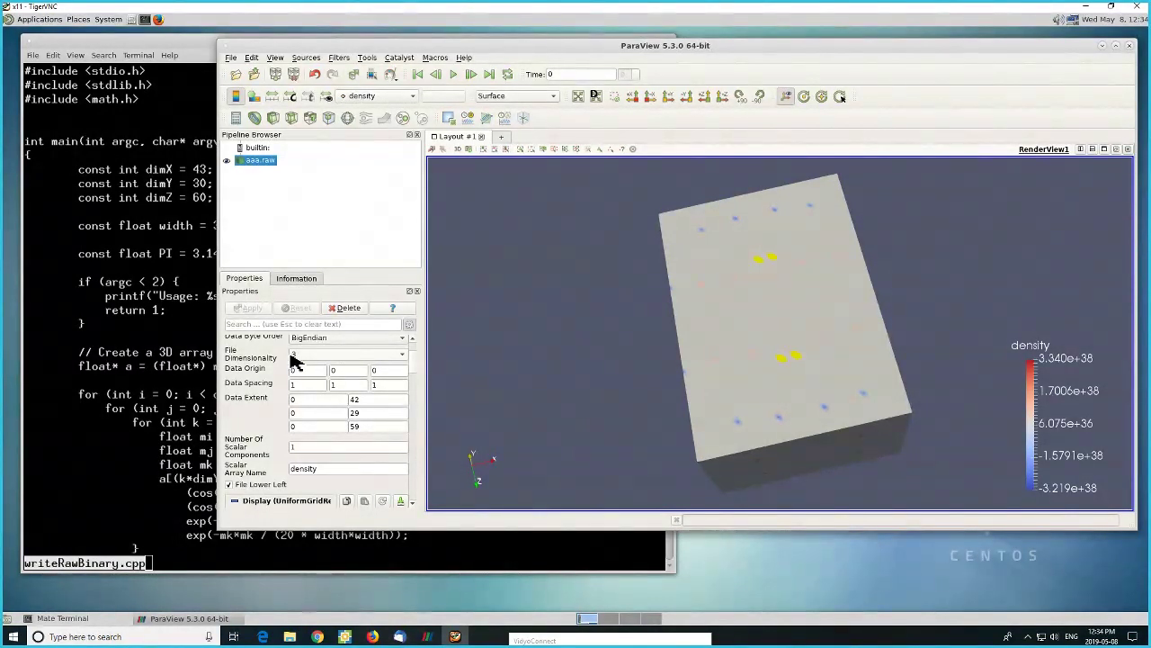
drag(512, 385, 609, 358)
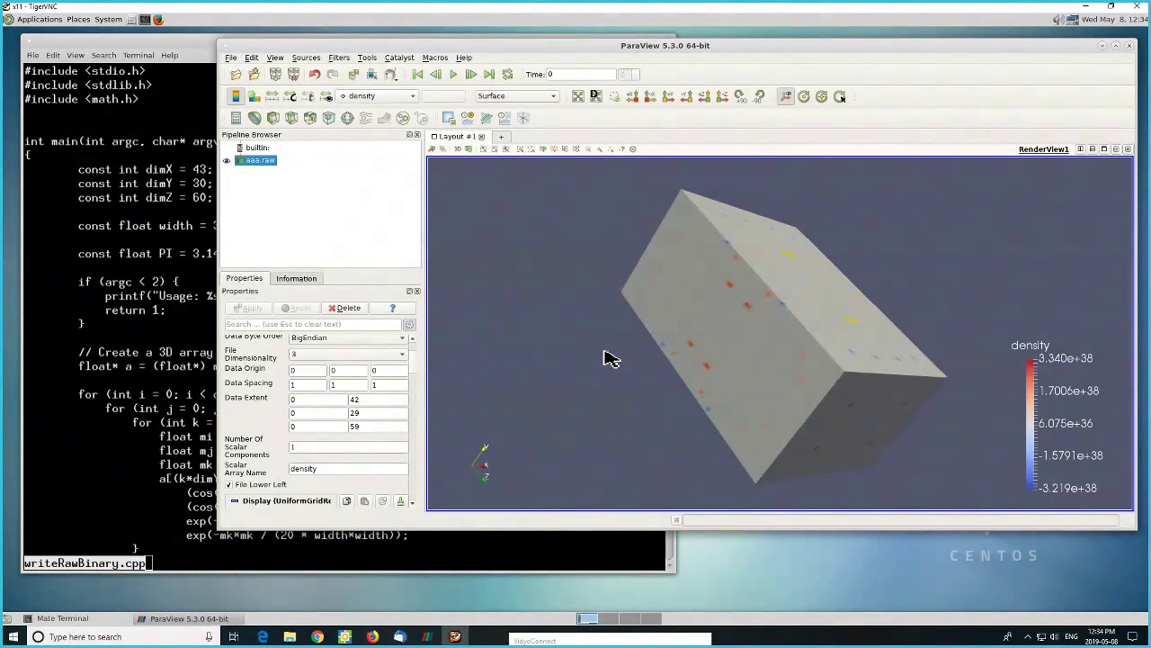
- Set the data byte order of aaa.raw to LittleEndian and apply the change
scroll(417, 367, up, 3)
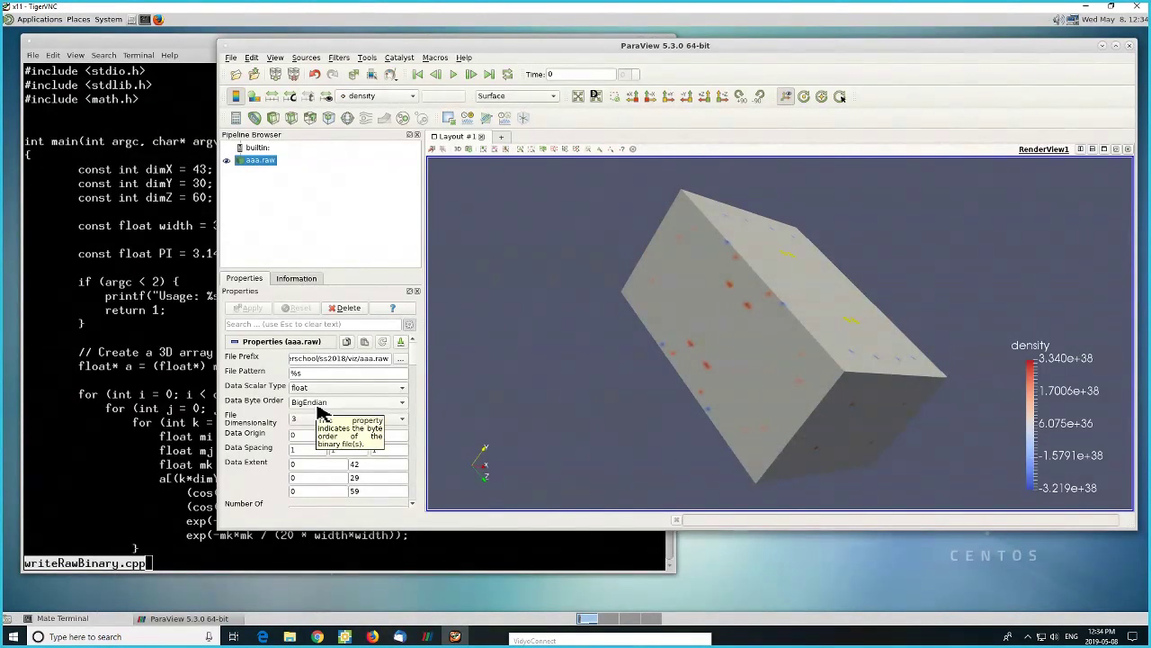
click(402, 410)
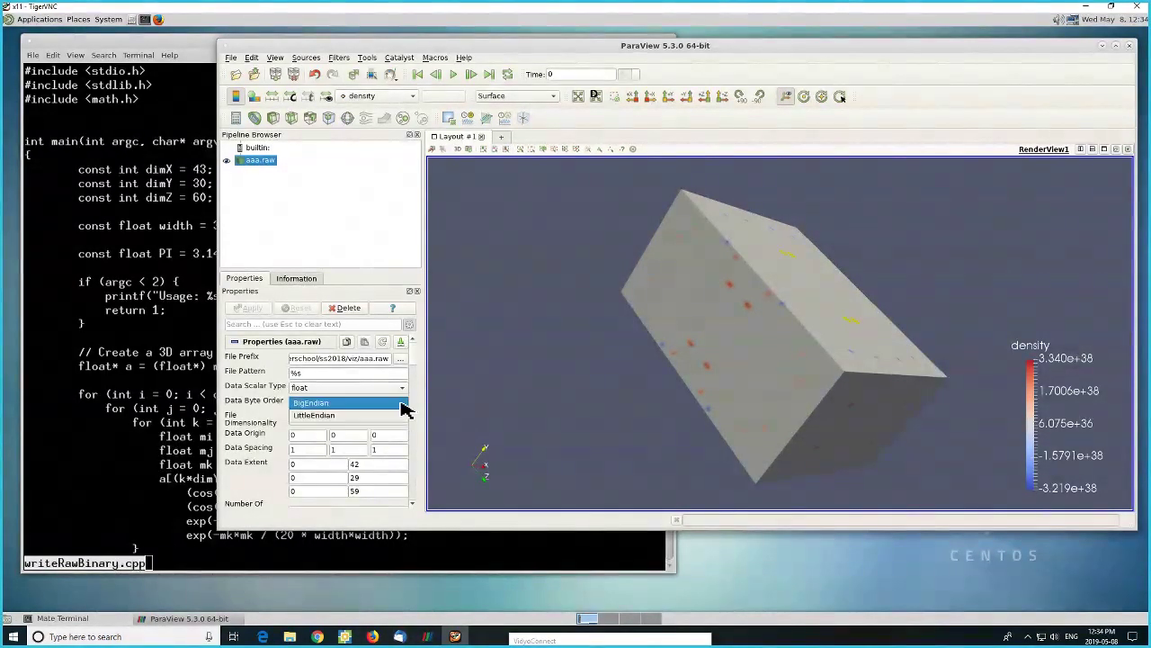
click(367, 415)
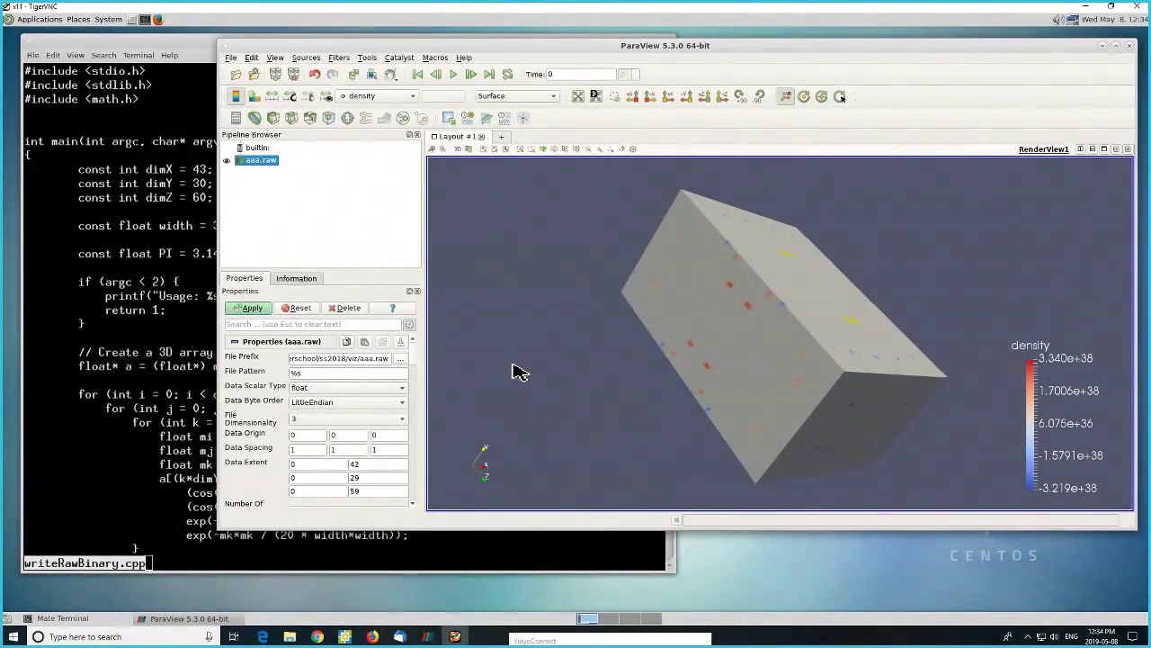
click(252, 310)
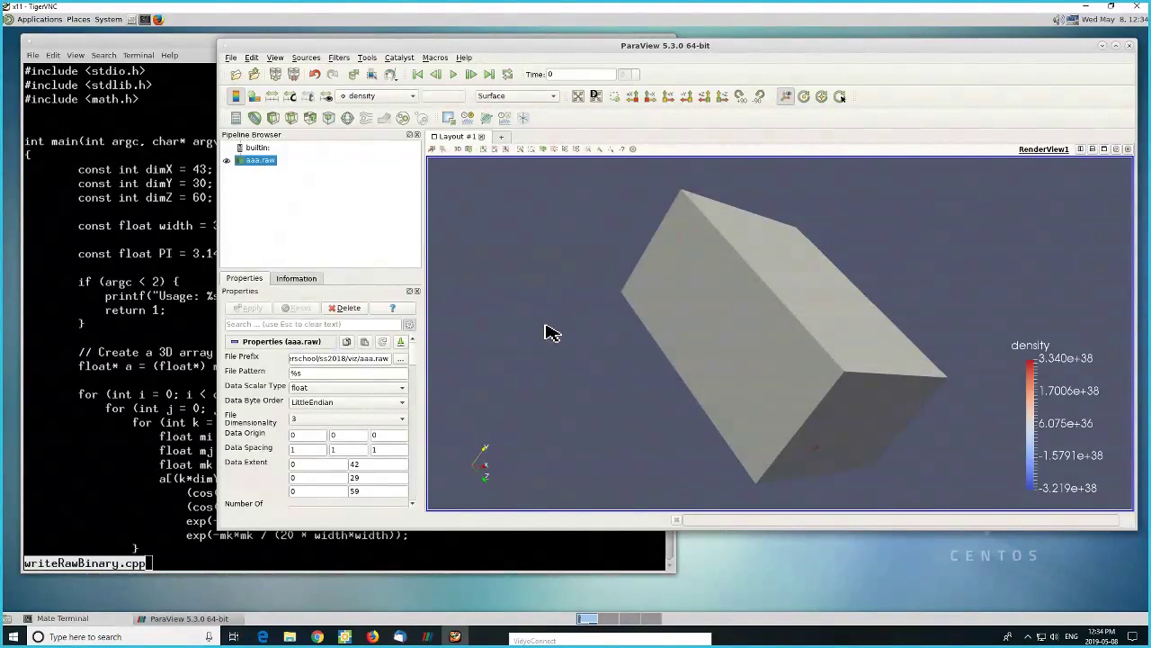
- Rescale the density color map of aaa.raw to the data range
drag(550, 348, 590, 378)
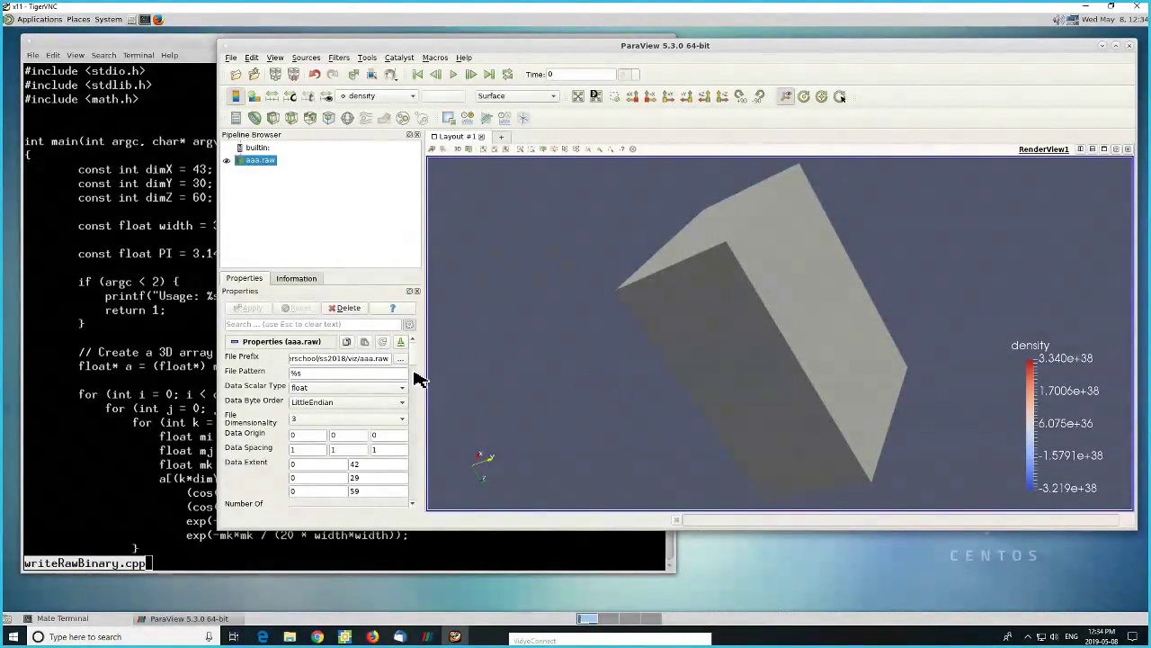
scroll(417, 378, down, 10)
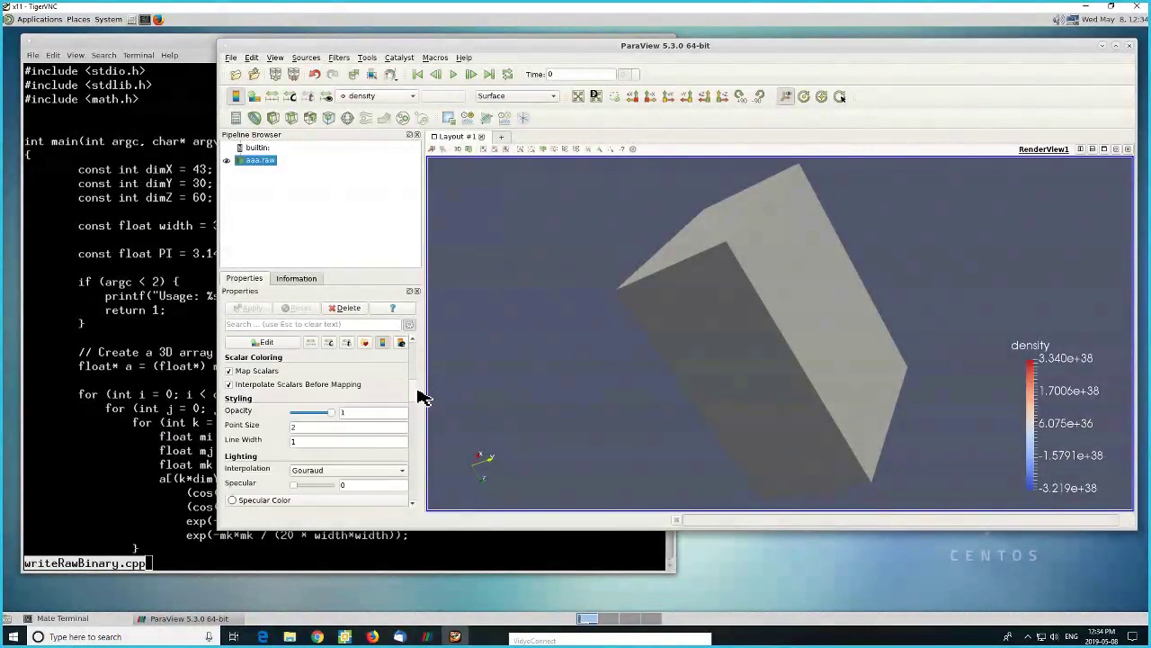
scroll(396, 396, up, 2)
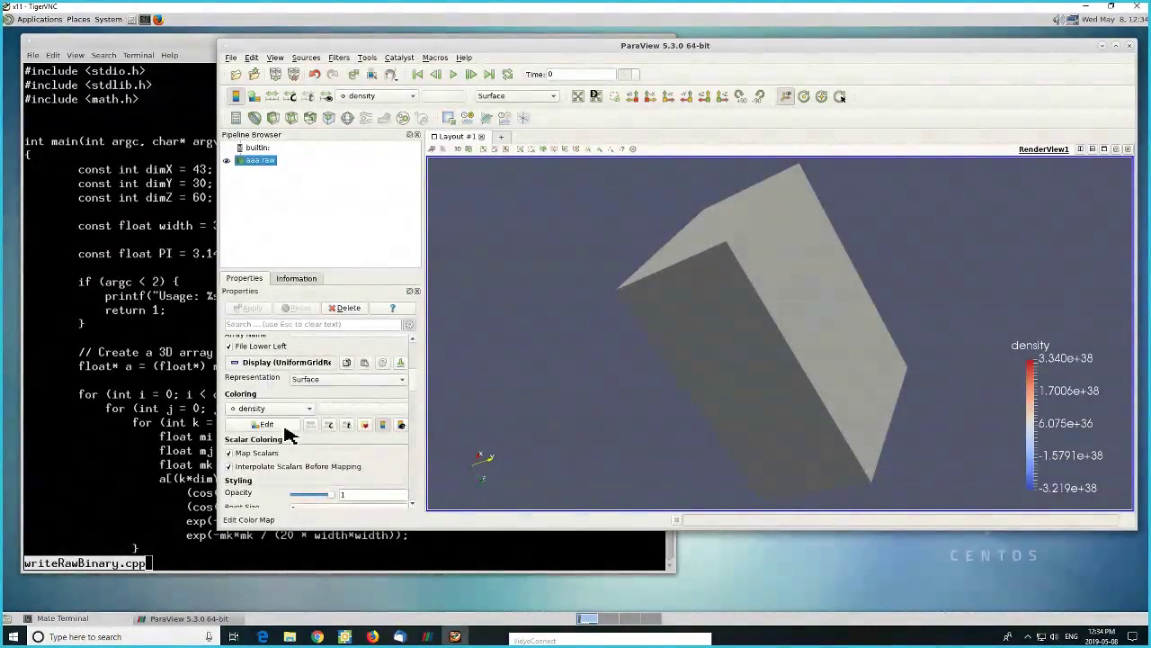
click(383, 427)
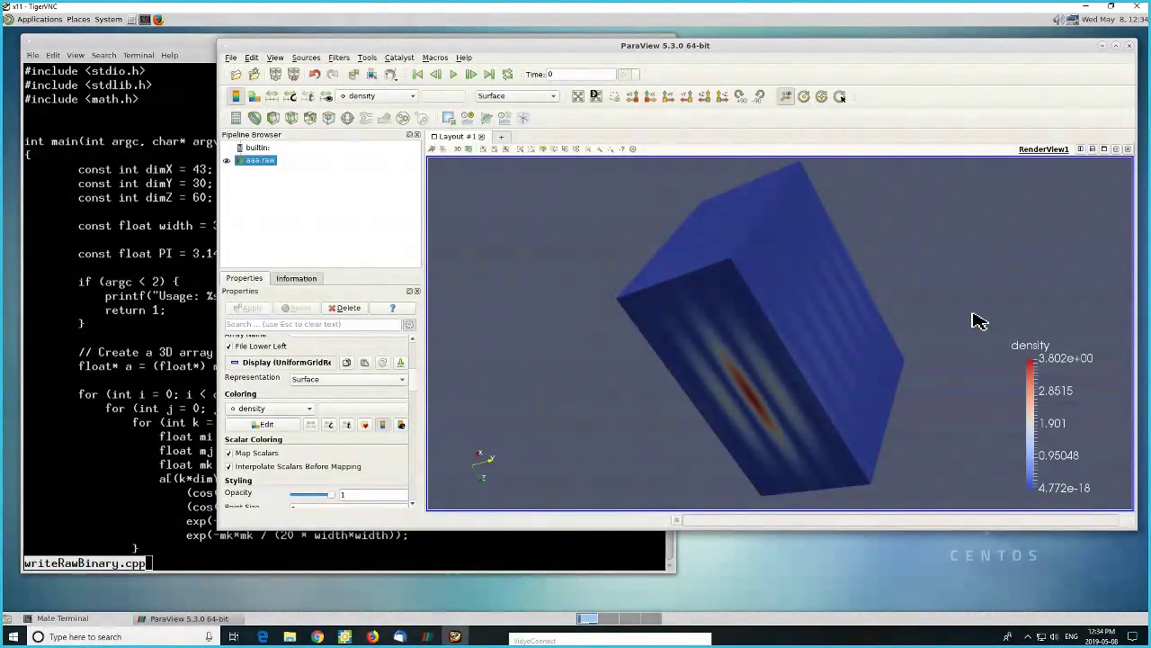
- Change the display representation of aaa.raw from Surface to Volume
drag(978, 319, 630, 378)
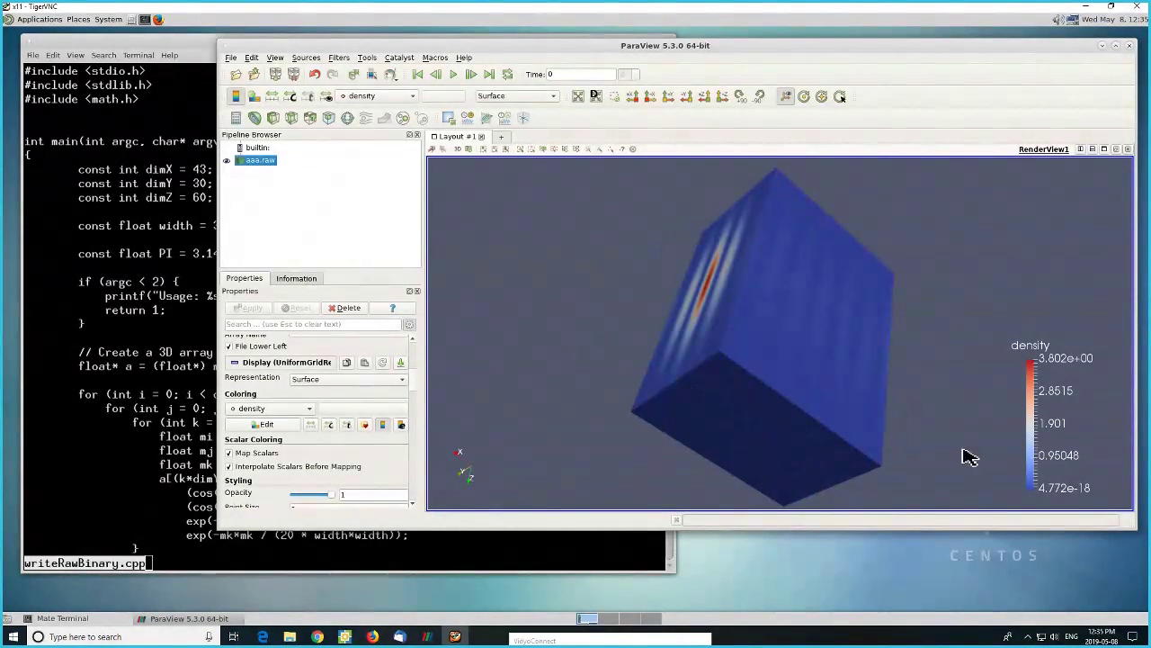
drag(972, 394, 804, 406)
drag(891, 437, 822, 411)
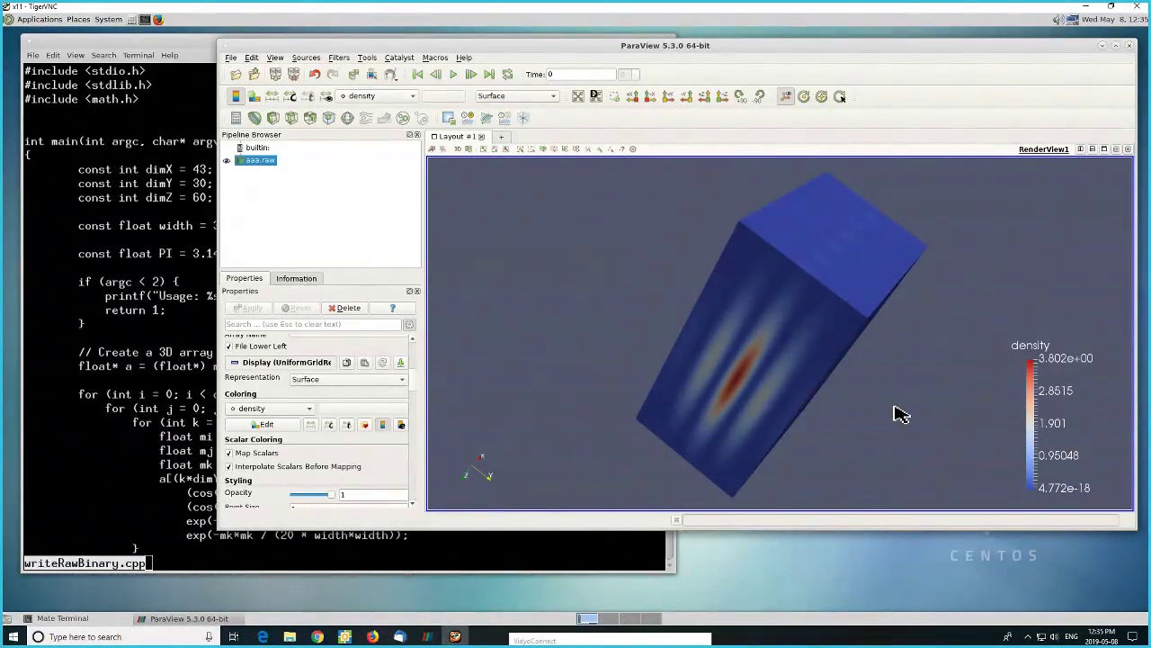
drag(899, 414, 869, 368)
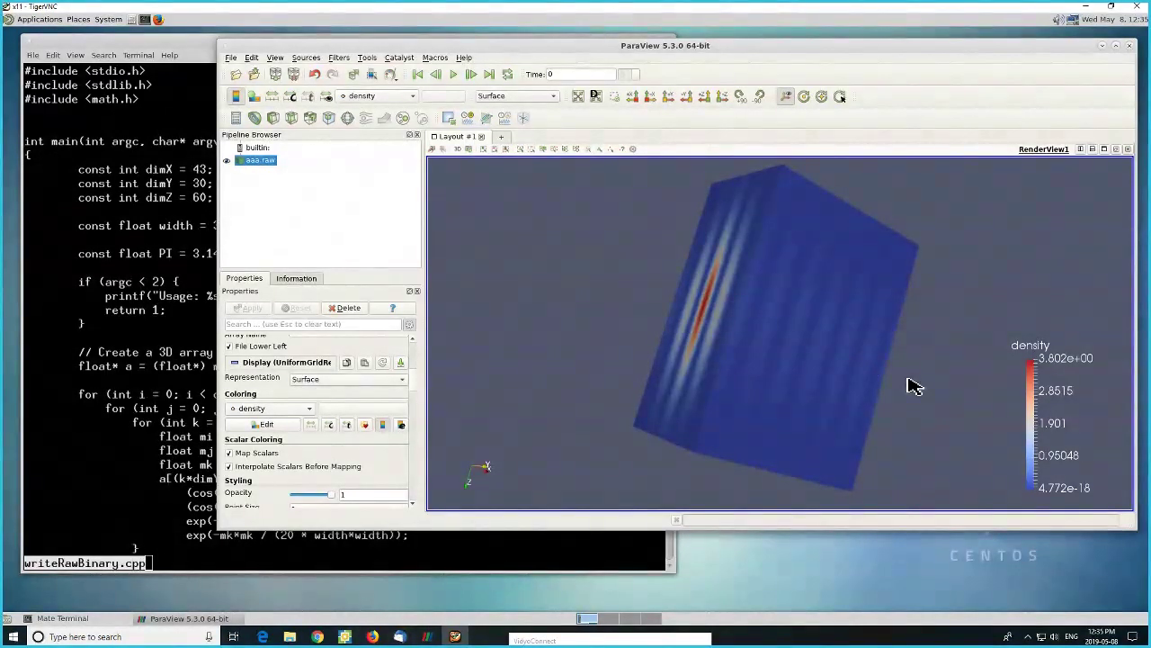
drag(956, 324, 905, 352)
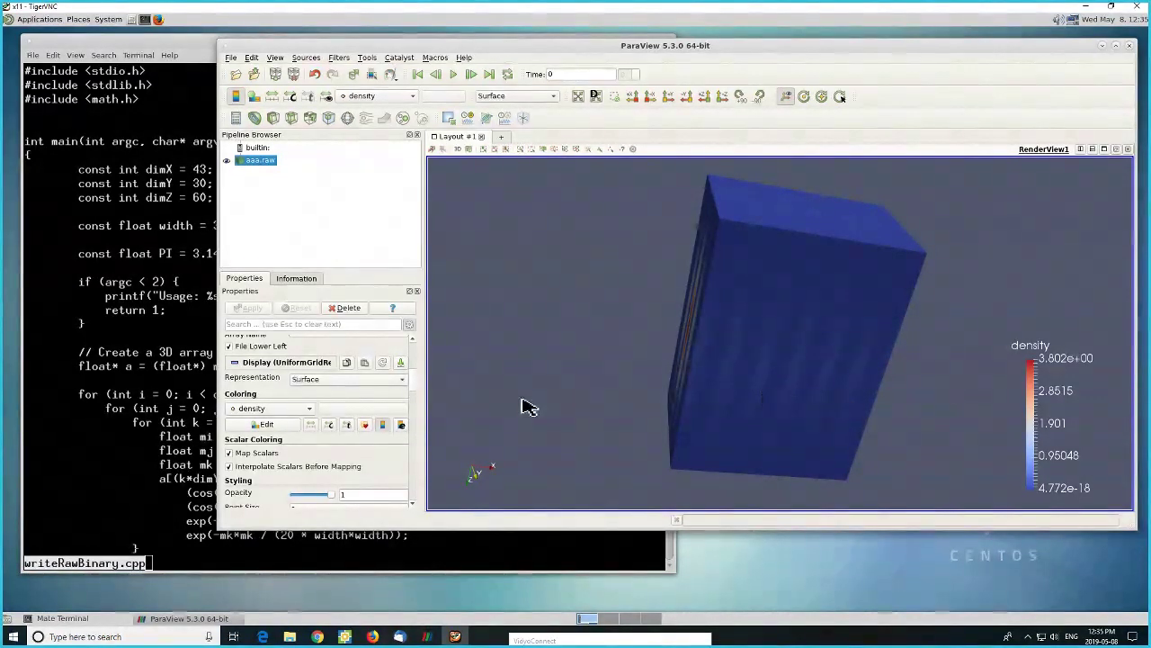
click(400, 379)
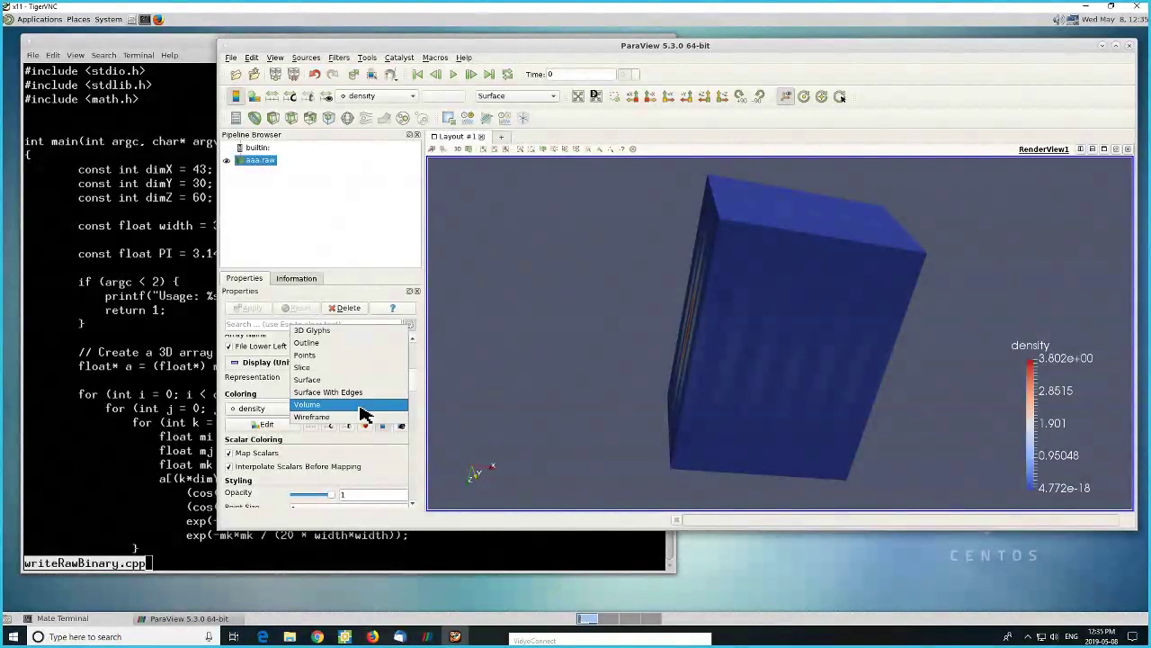
click(360, 406)
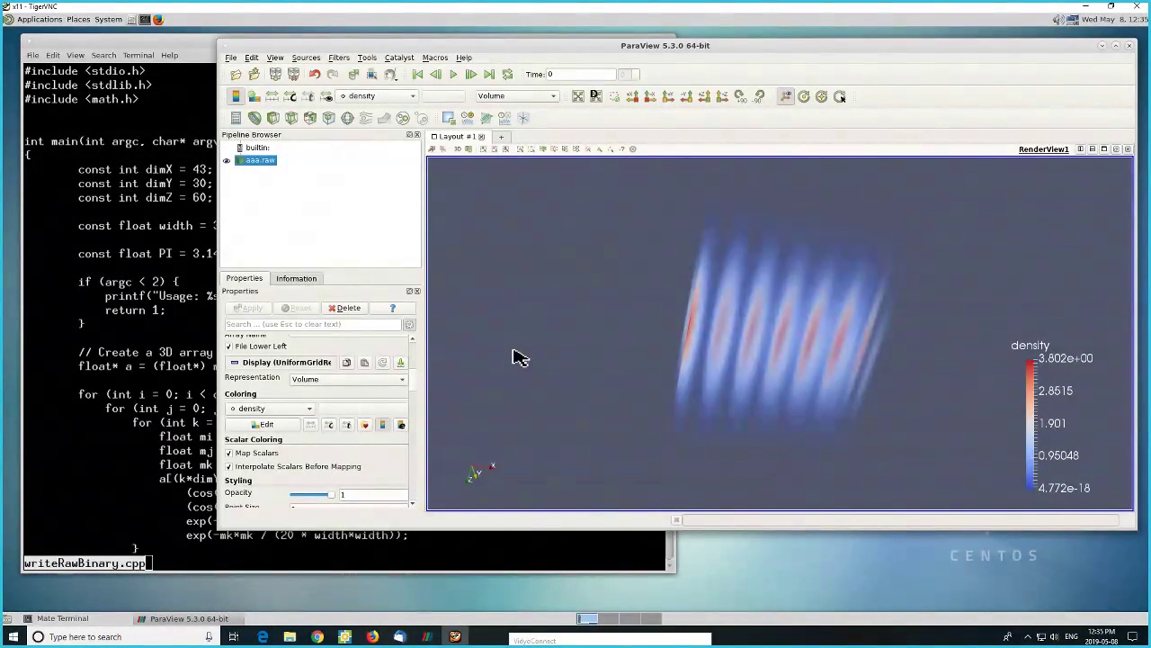
- Open the density color map for editing and add an opacity control point at about data value 1.317, opacity 0.890
drag(571, 296, 521, 315)
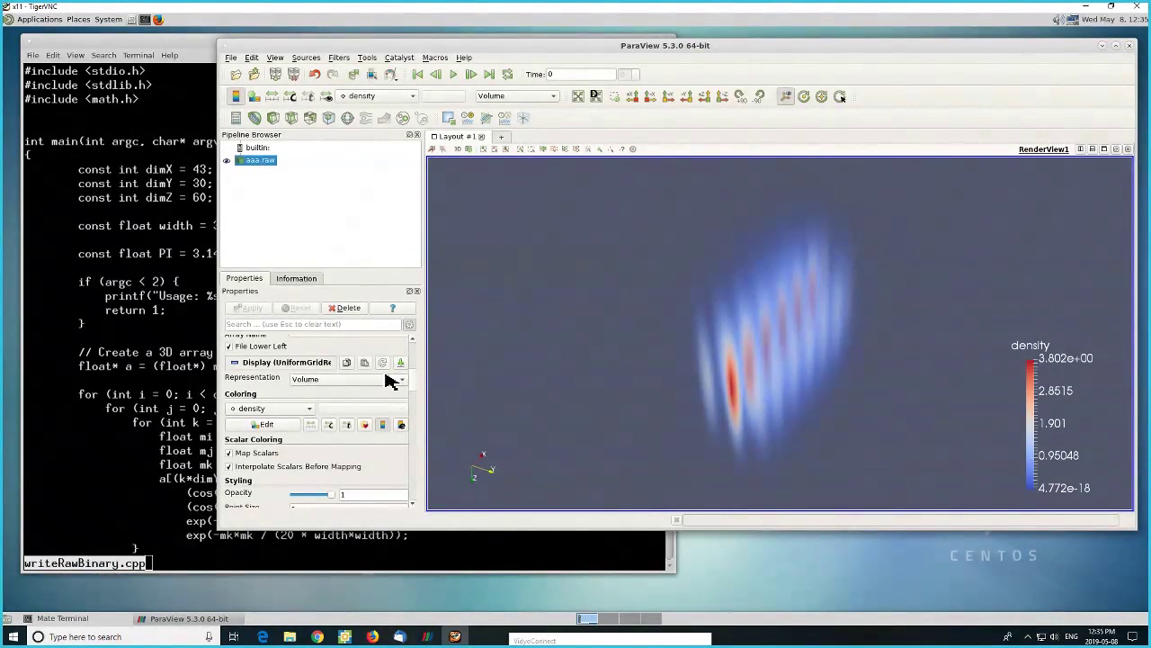
click(267, 426)
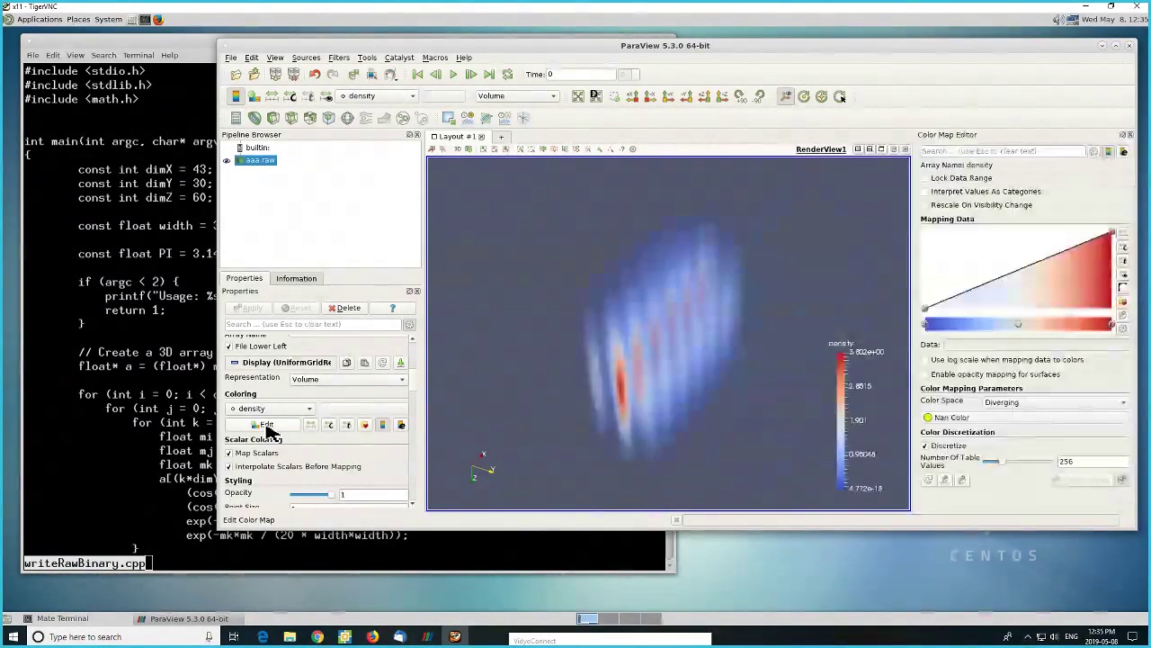
click(989, 265)
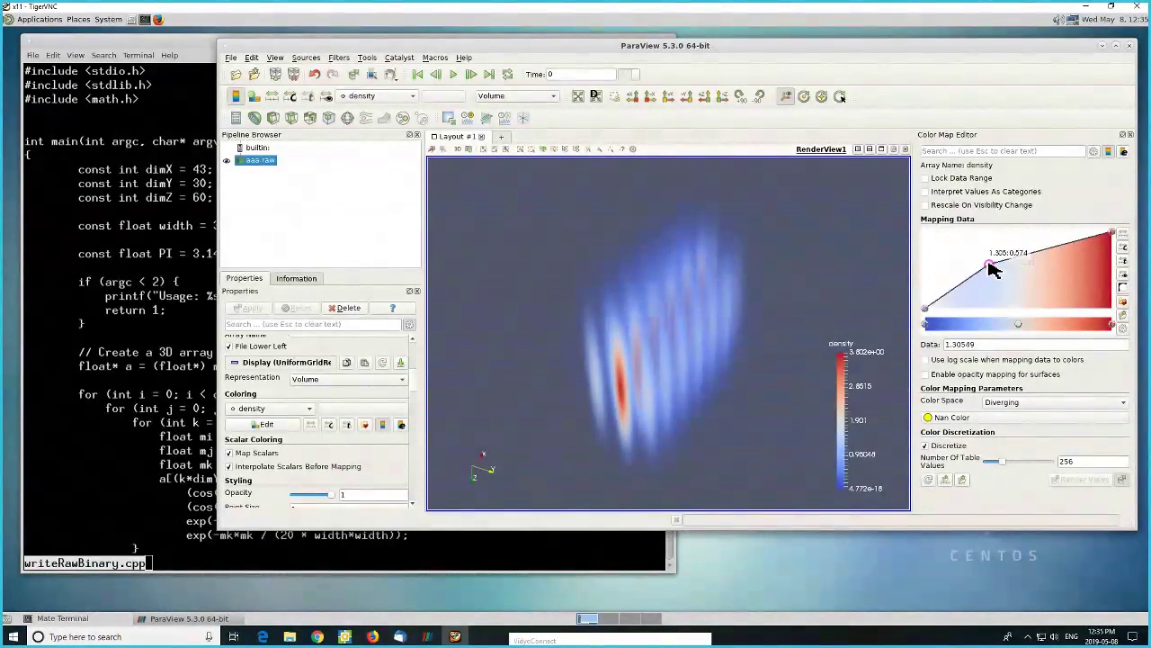
drag(991, 261, 992, 239)
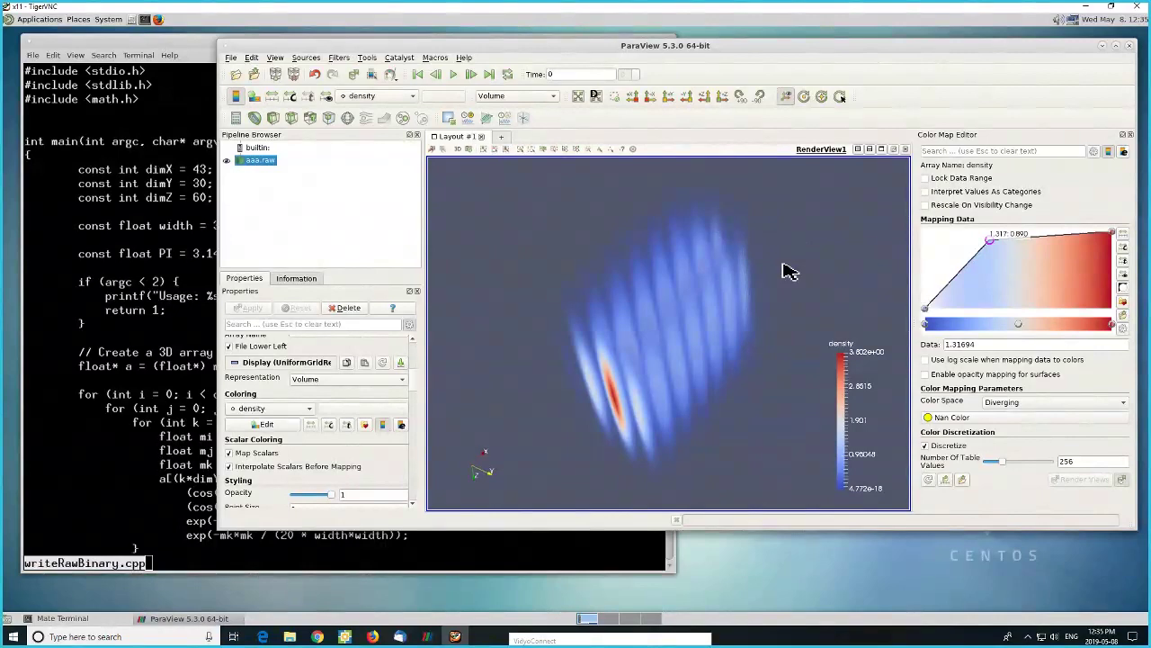
- Move the middle opacity control point to about data value 2.153 with opacity 0
drag(789, 272, 805, 342)
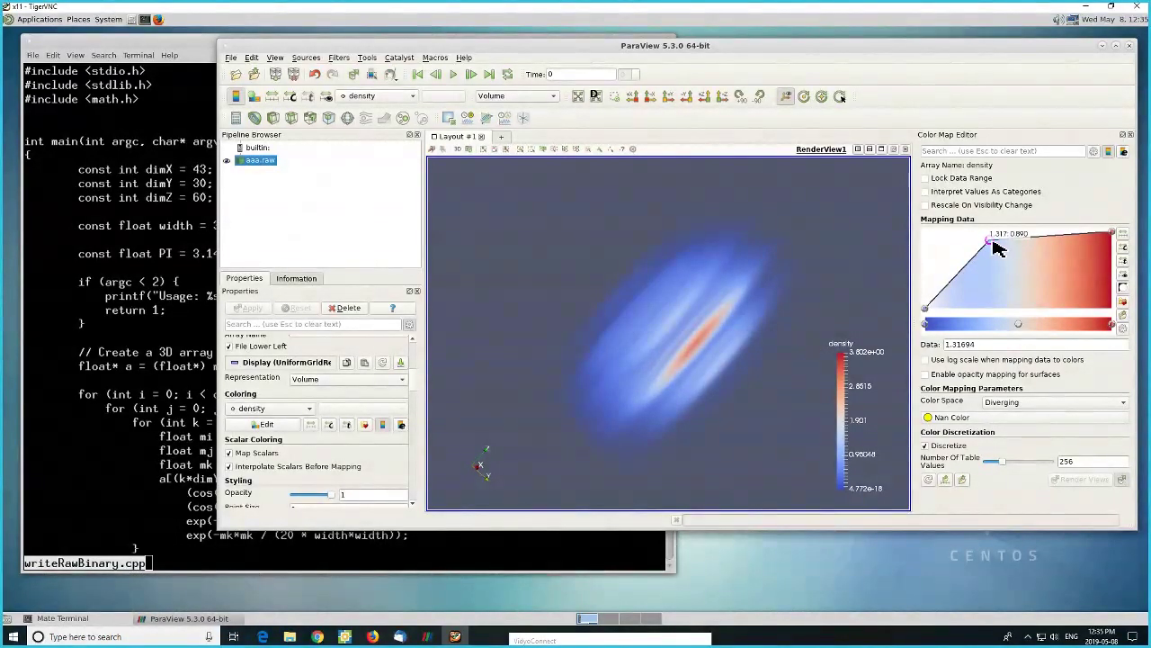
drag(995, 244, 1035, 315)
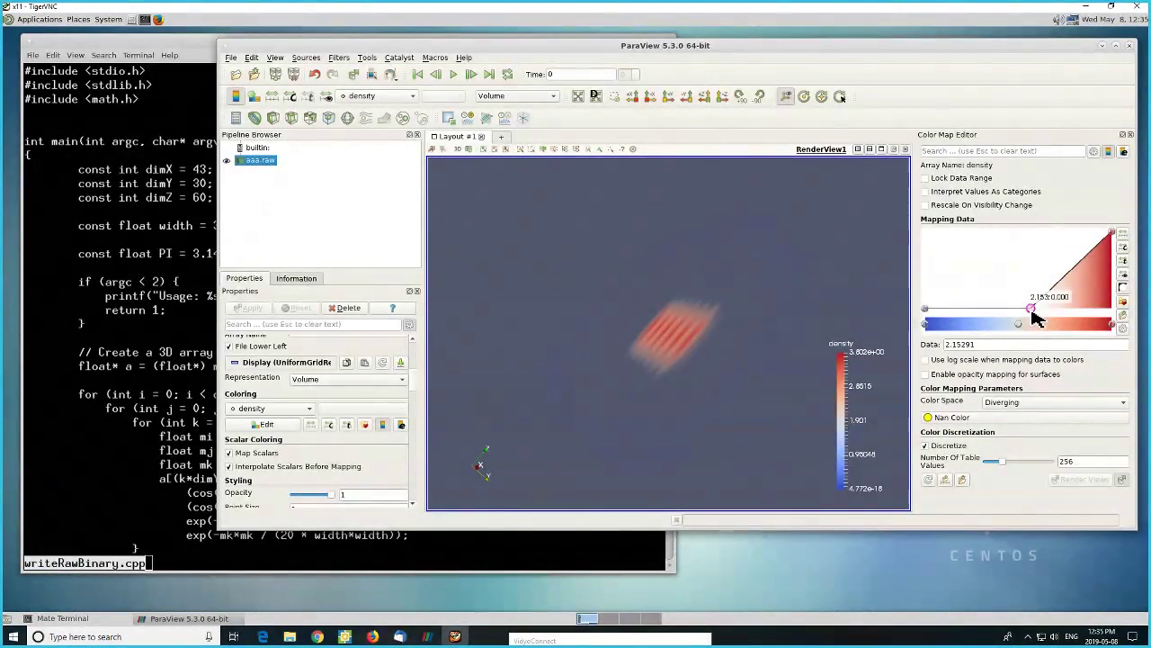
drag(753, 283, 1035, 364)
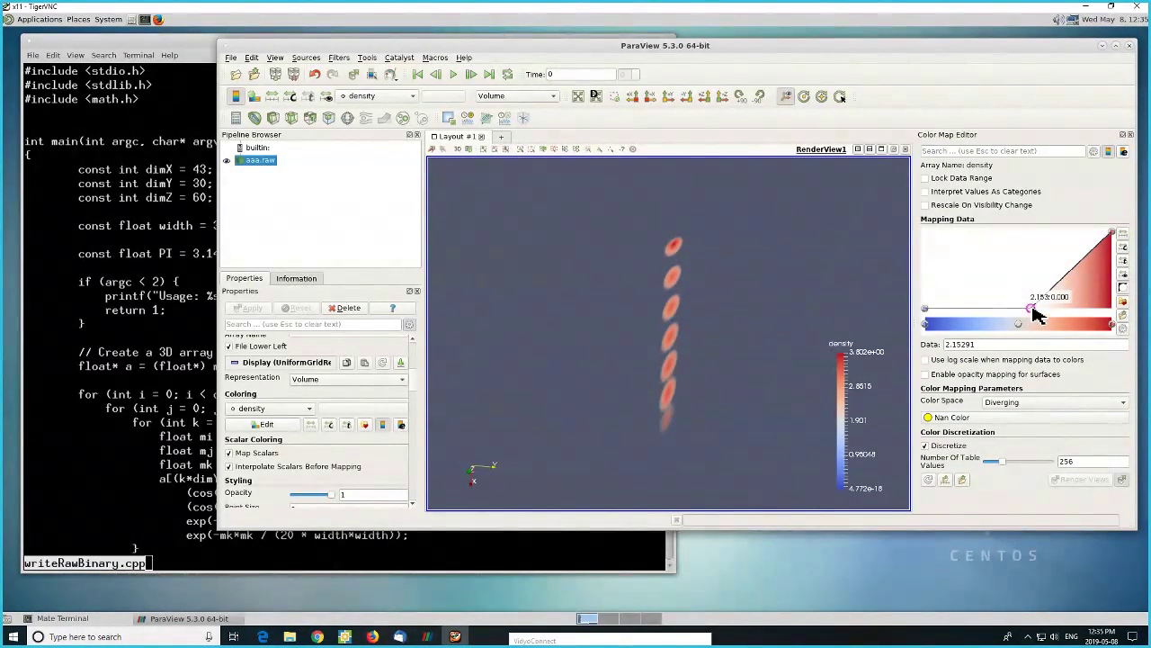
- Move the middle opacity control point to about data value 1.615 with opacity 0.338 and view the volume from other angles
drag(1030, 308, 1011, 282)
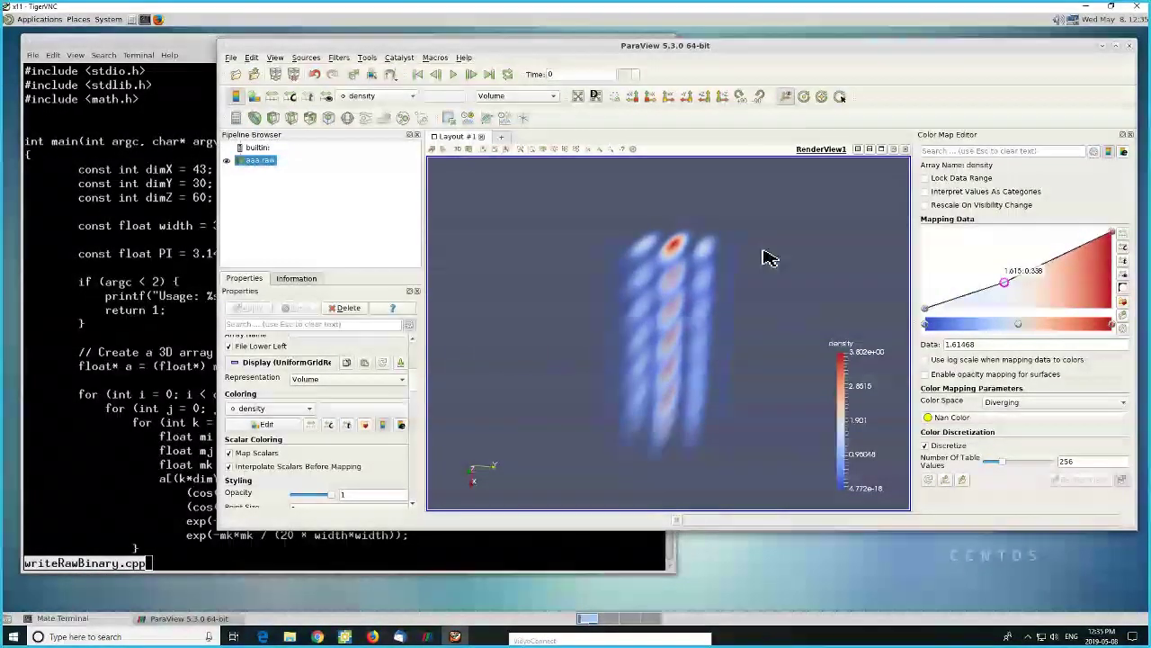
drag(765, 257, 670, 355)
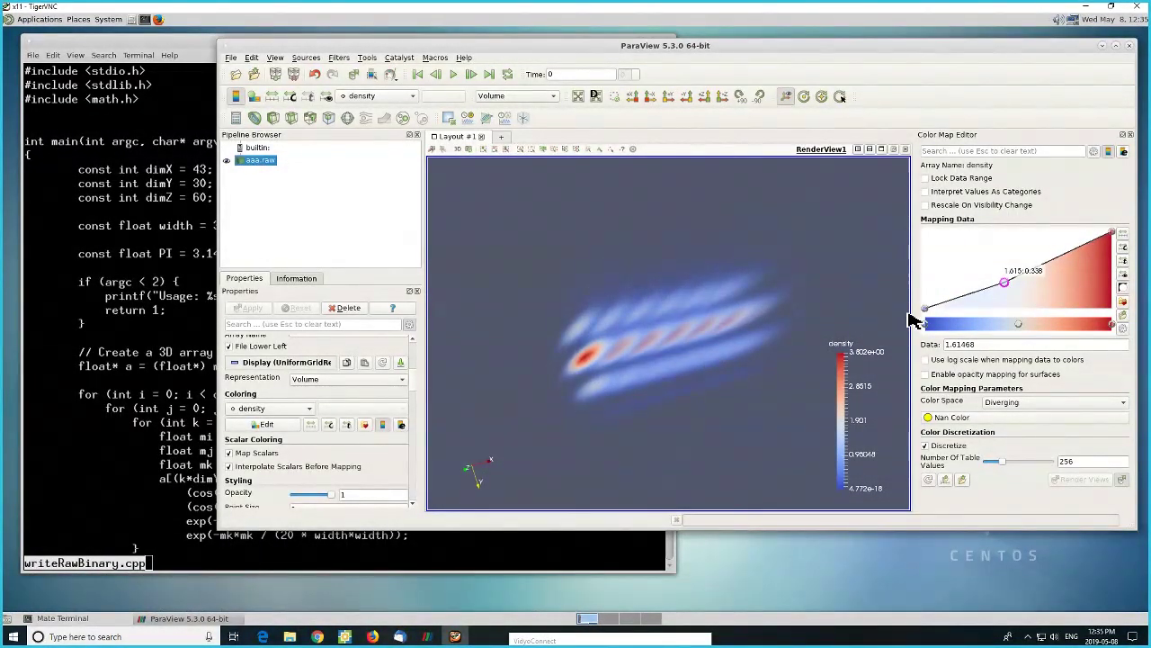
mouse_move(686, 239)
mouse_down()
mouse_move(612, 261)
mouse_move(764, 236)
mouse_move(633, 231)
mouse_move(689, 235)
mouse_up()
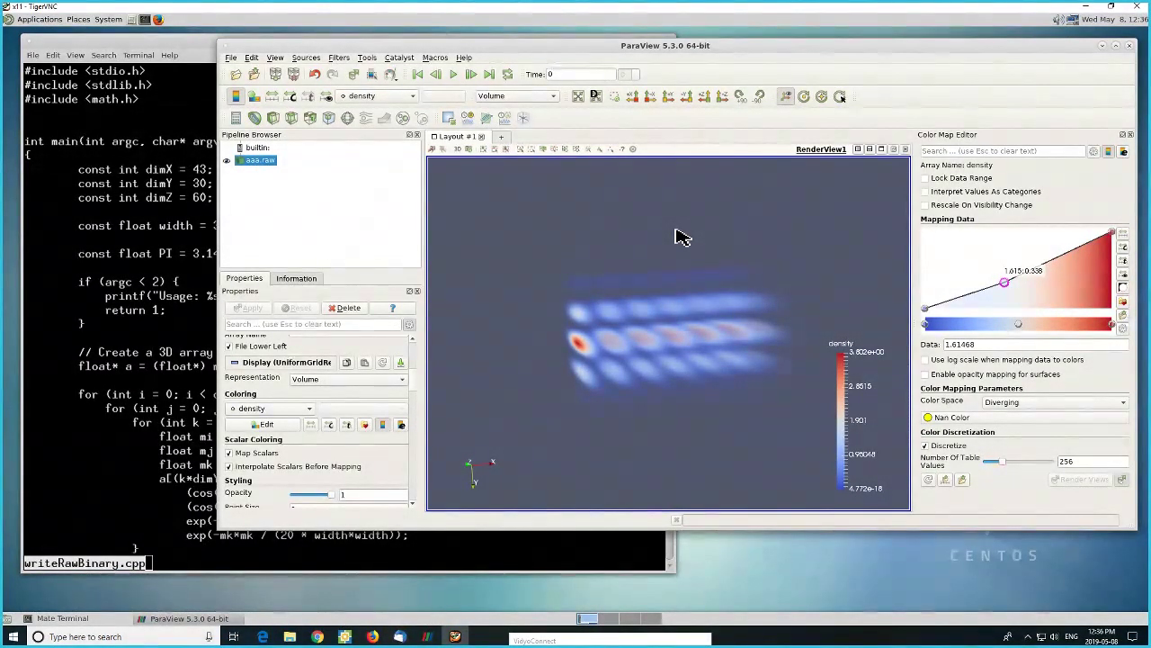
- Switch to the terminal, close the writeRawBinary.cpp listing and display 1-structured-points.vtk with less
click(144, 191)
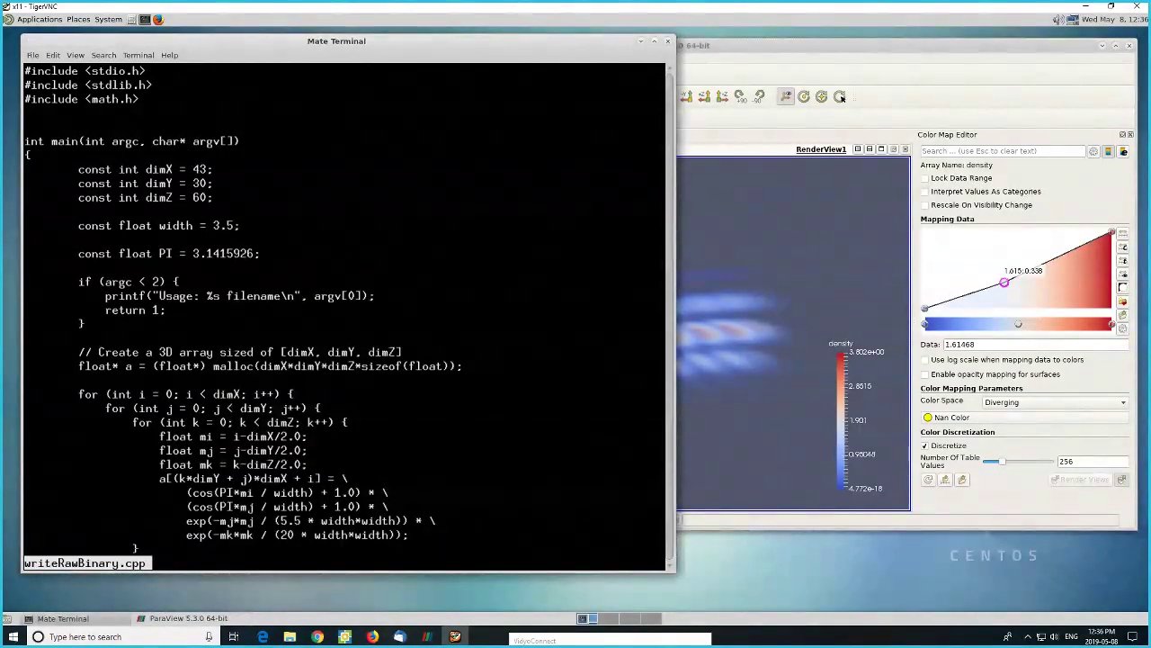
key(q)
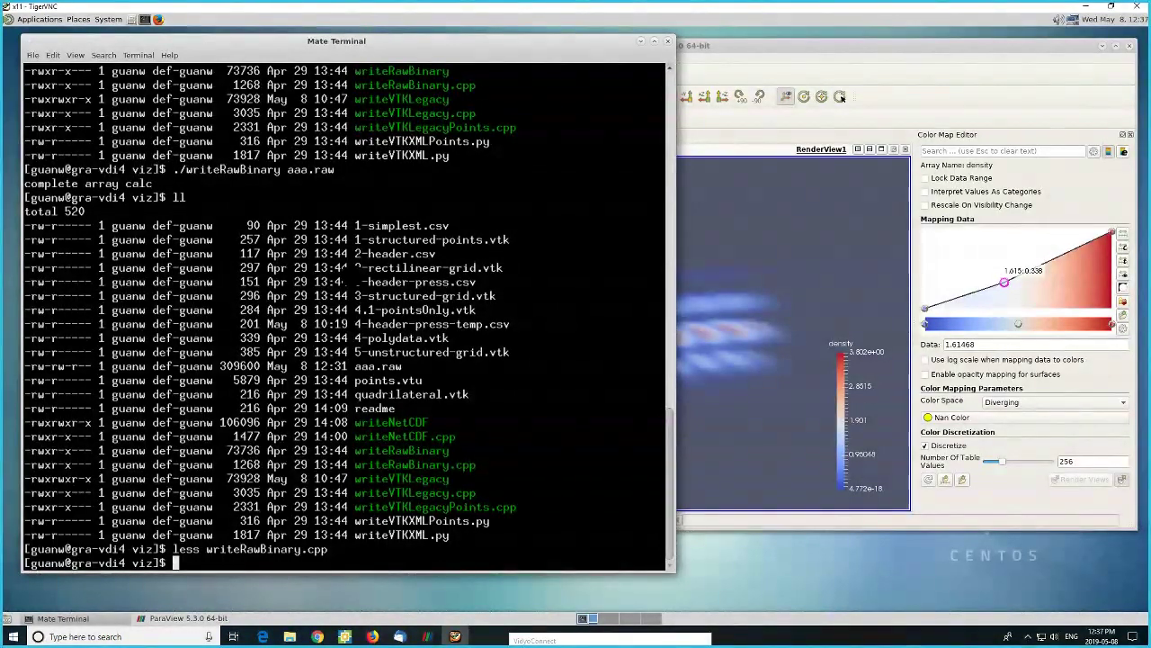
text(less)
double_click(433, 239)
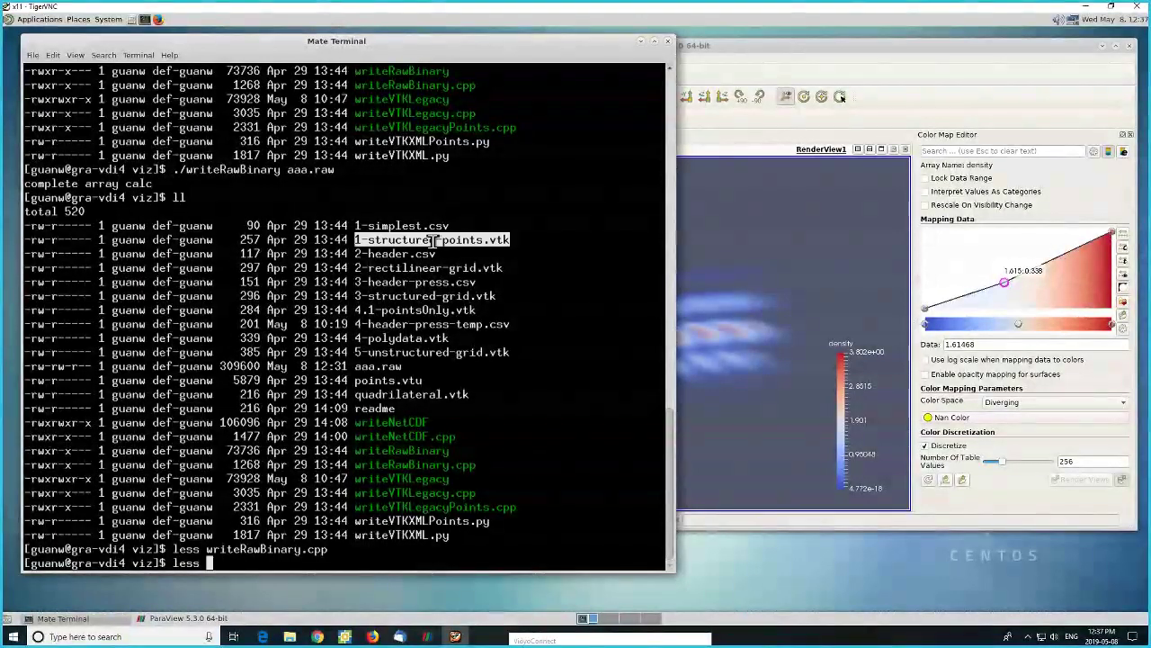
middle_click(560, 292)
key(Return)
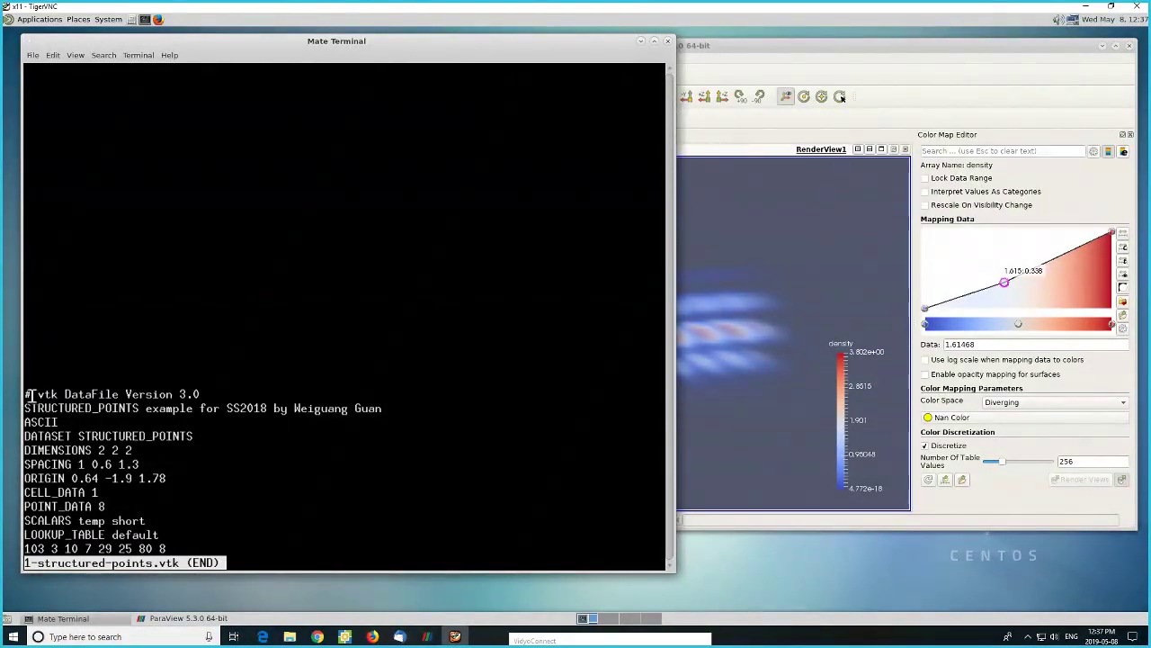
- Examine the header lines of 1-structured-points.vtk: the version, title, data format and dataset type
drag(27, 395, 202, 394)
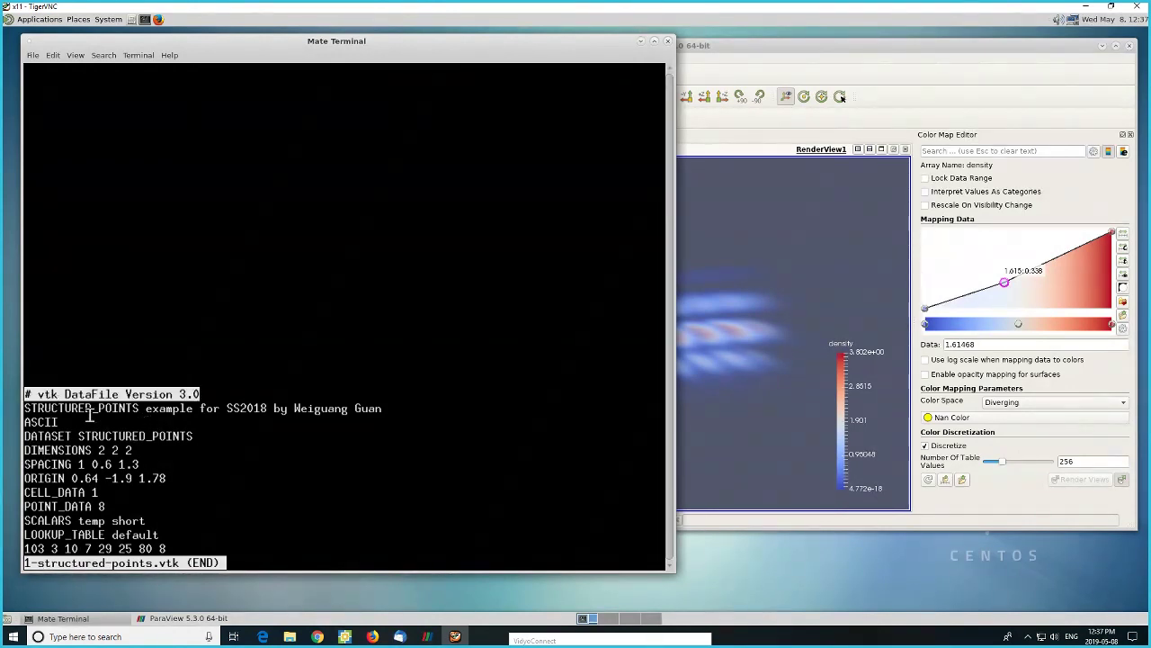
click(194, 396)
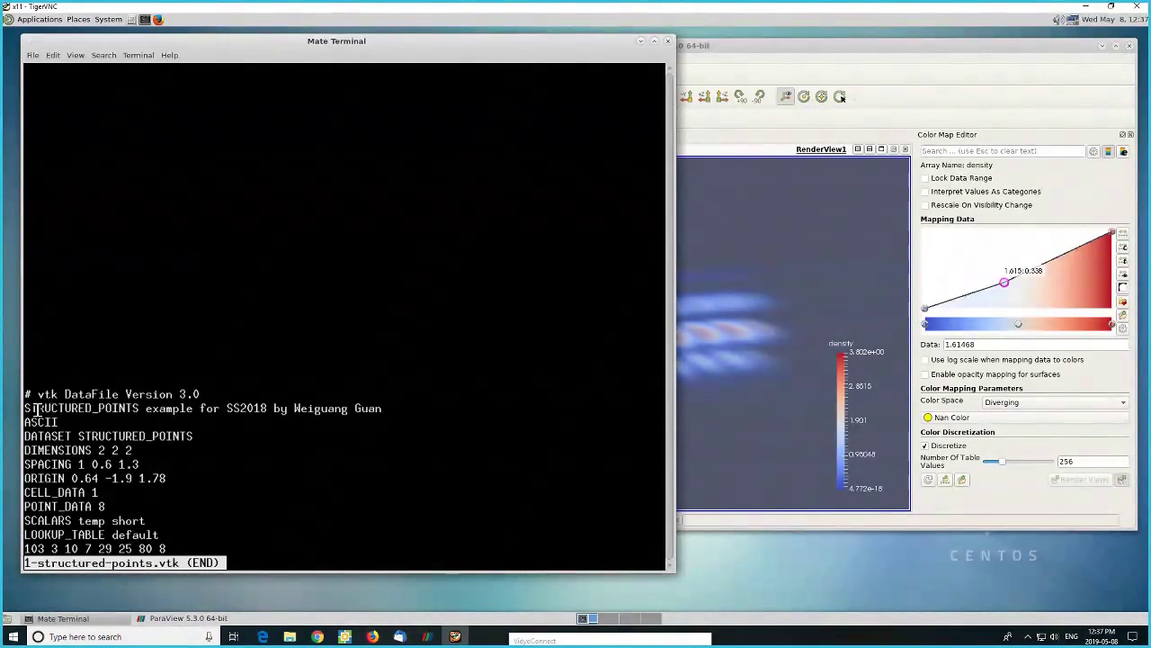
drag(27, 409, 393, 413)
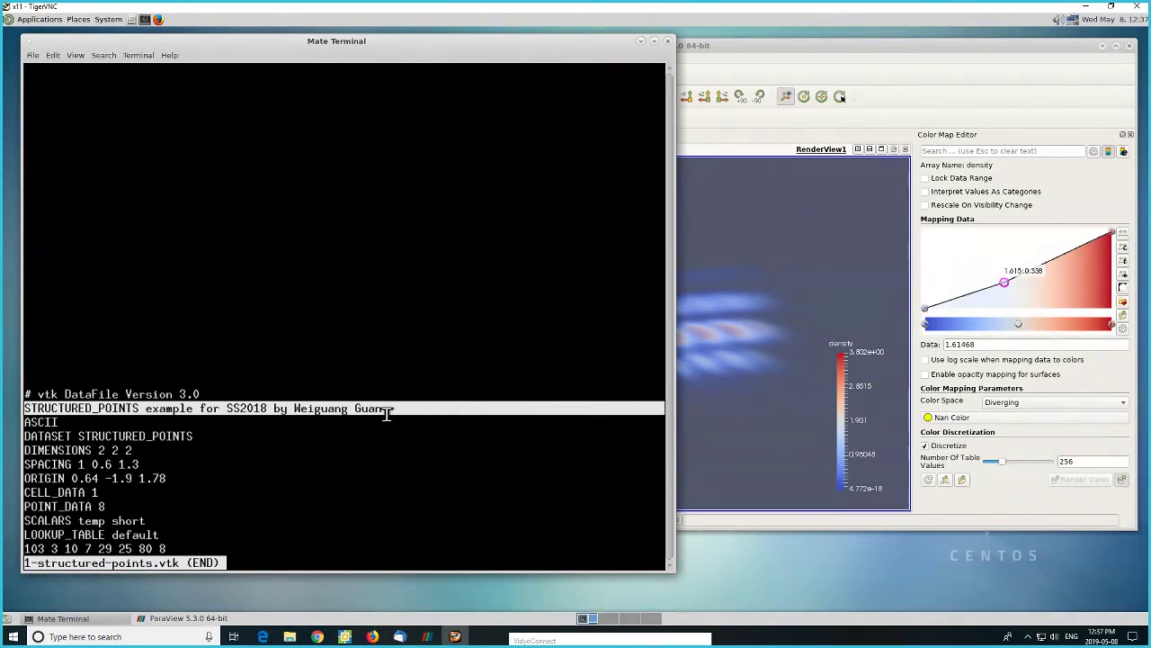
click(387, 412)
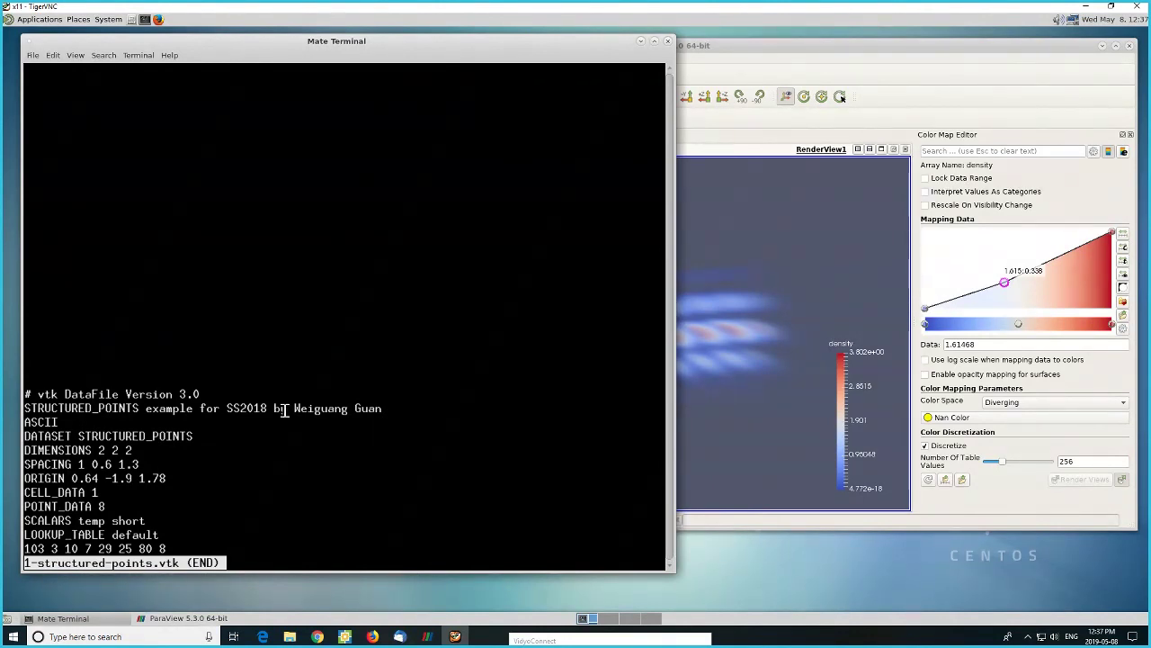
double_click(49, 422)
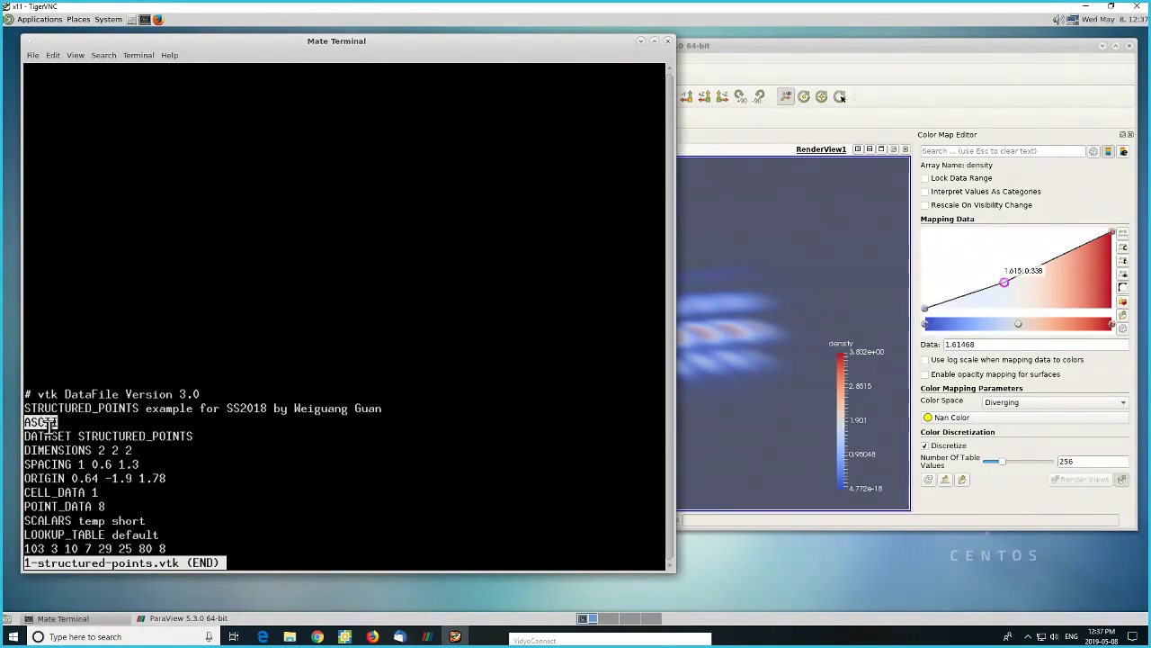
drag(26, 437, 194, 435)
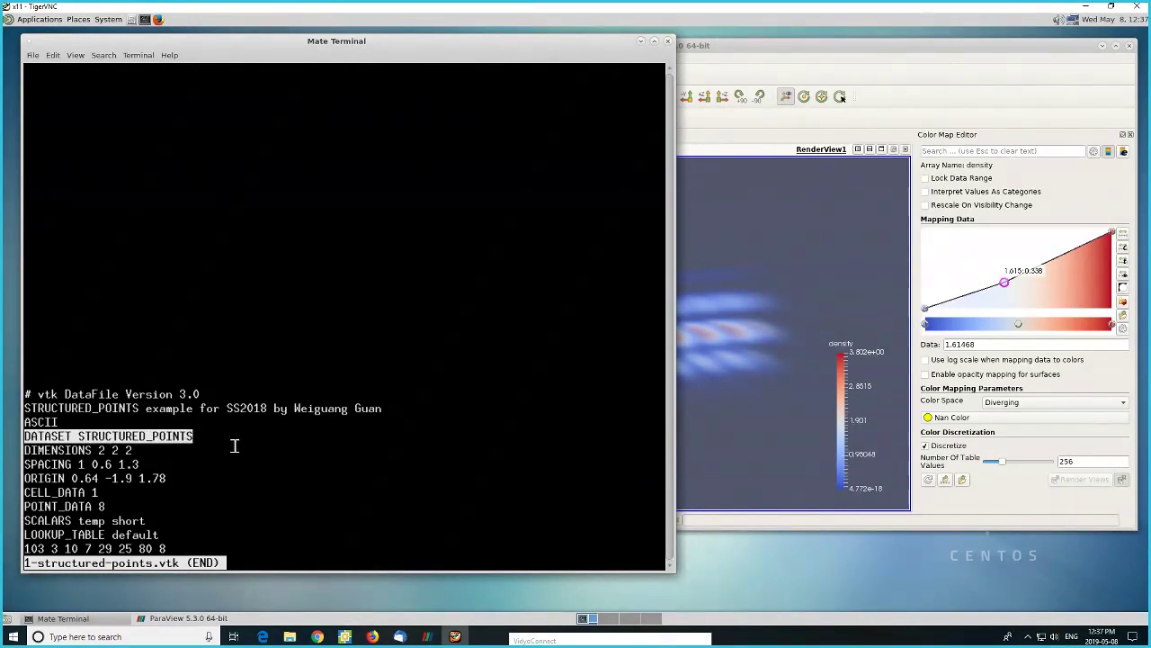
double_click(187, 438)
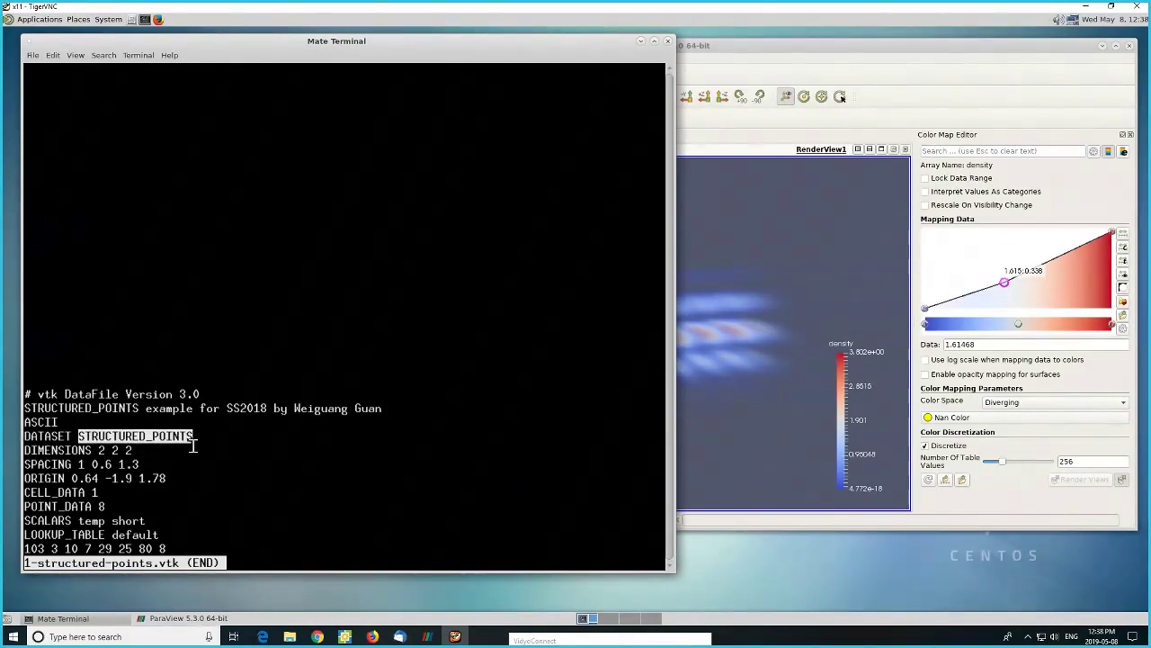
- Examine the grid geometry lines of 1-structured-points.vtk: the dimensions, spacing and origin
click(169, 447)
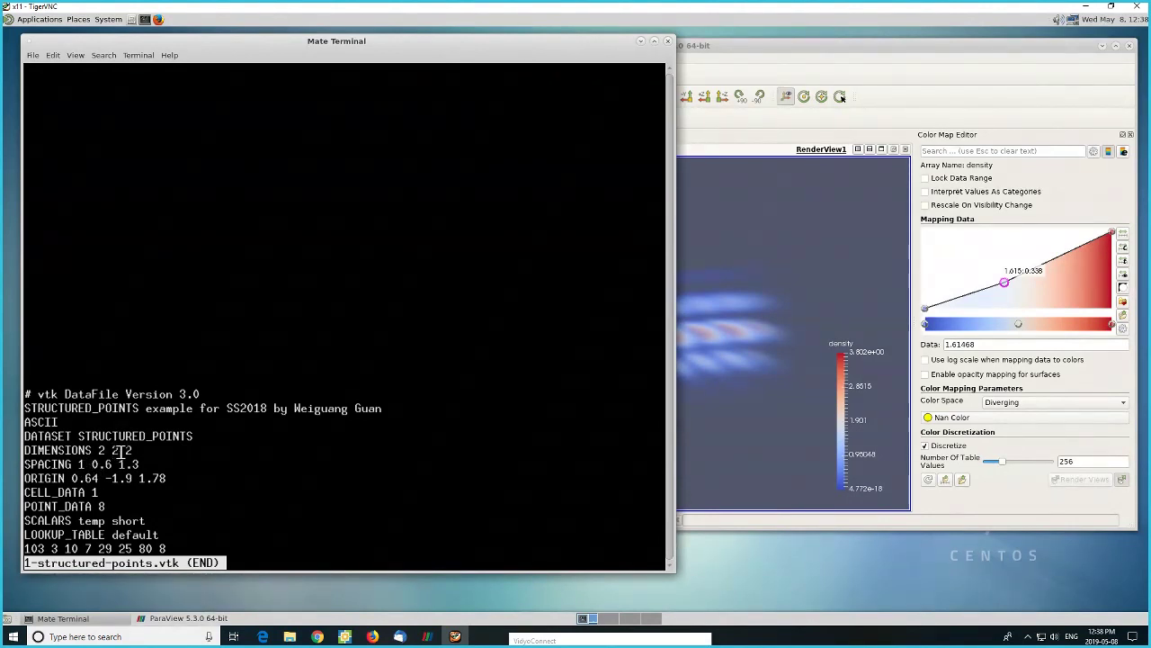
drag(99, 452, 108, 456)
drag(94, 464, 112, 465)
drag(78, 464, 142, 465)
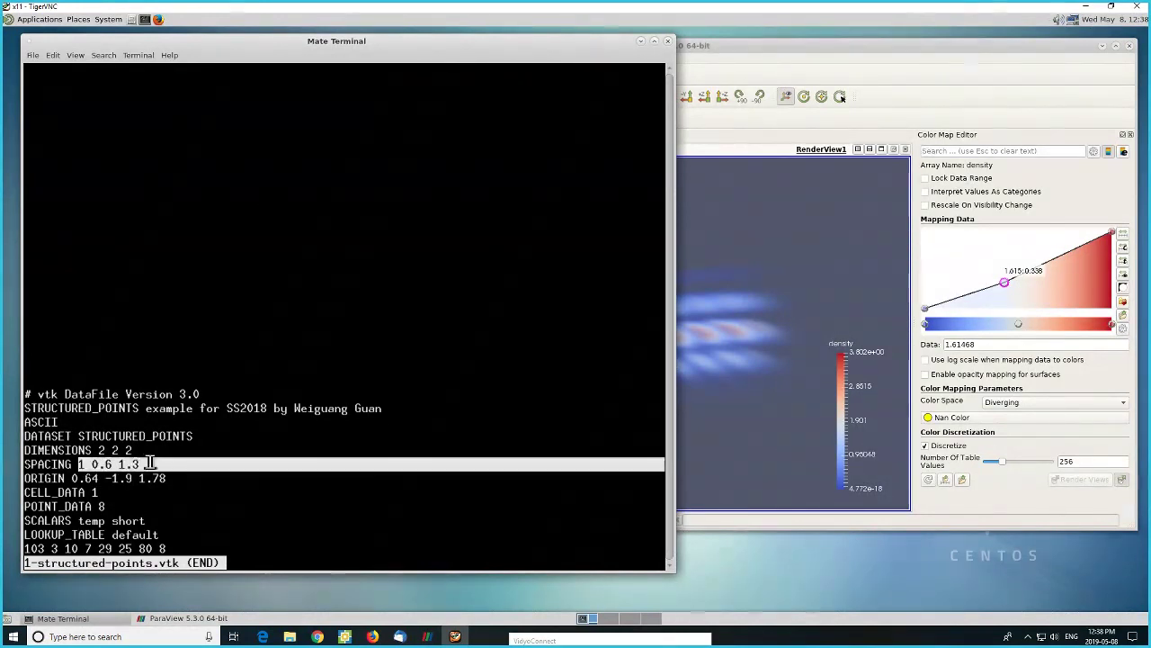
click(110, 478)
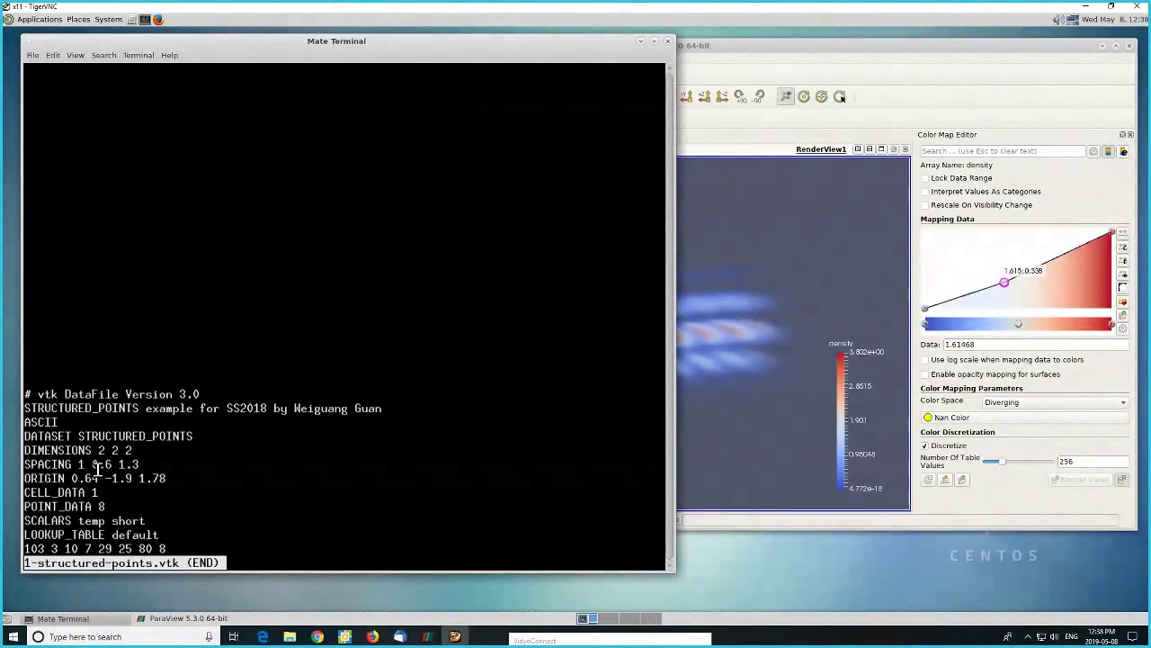
drag(94, 464, 89, 464)
click(200, 488)
- Examine the attribute declarations of 1-structured-points.vtk: cell data, point data, and the scalar array's name and data type
drag(30, 492, 97, 493)
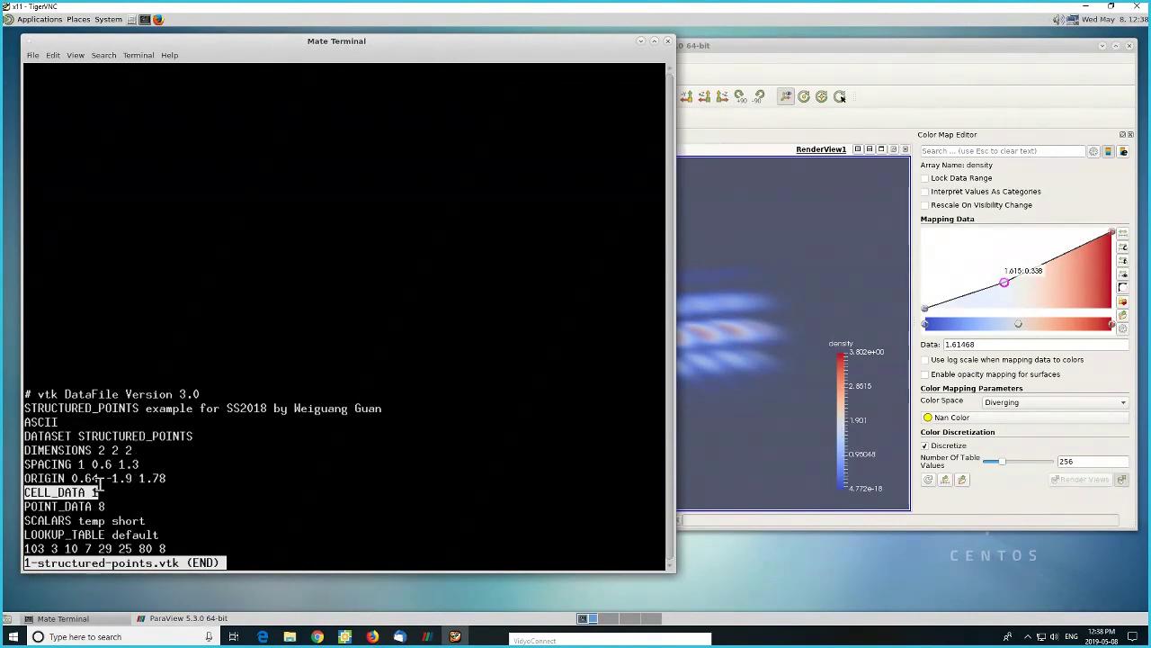
click(98, 493)
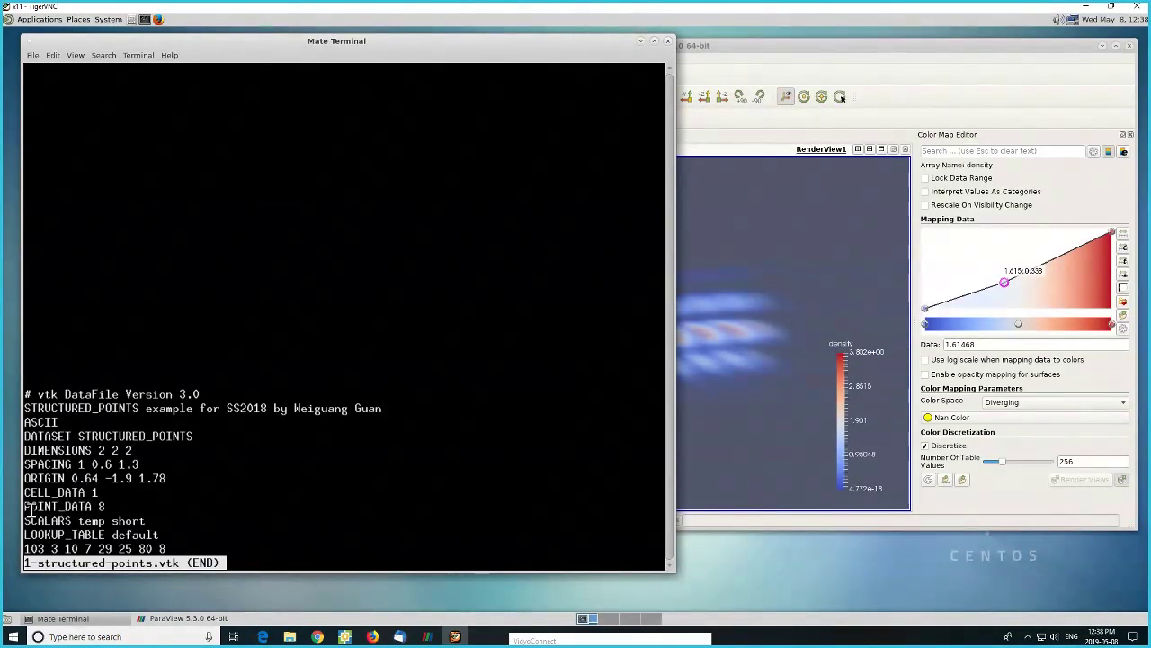
drag(27, 508, 102, 509)
drag(30, 522, 151, 521)
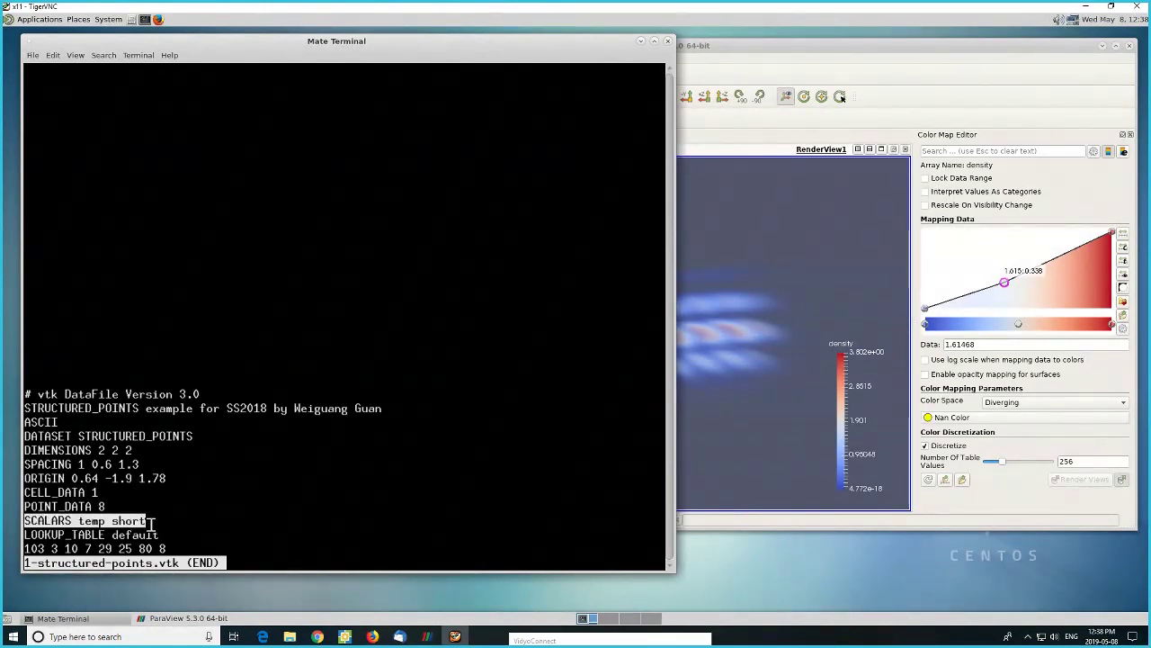
click(77, 522)
double_click(69, 521)
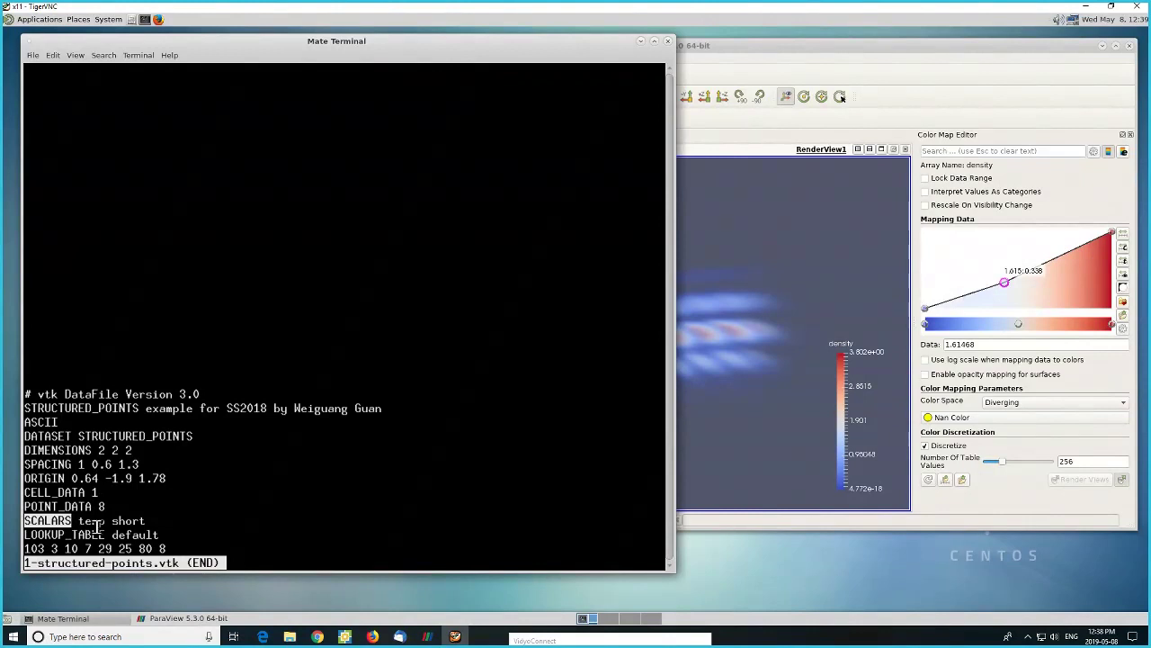
double_click(91, 521)
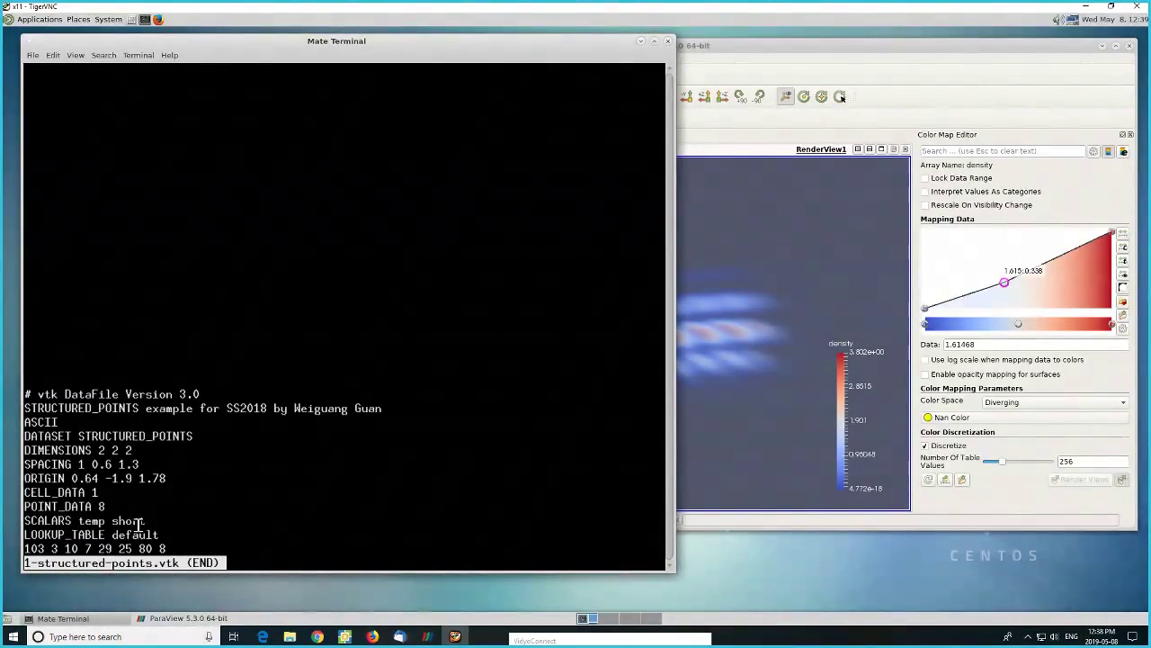
double_click(135, 521)
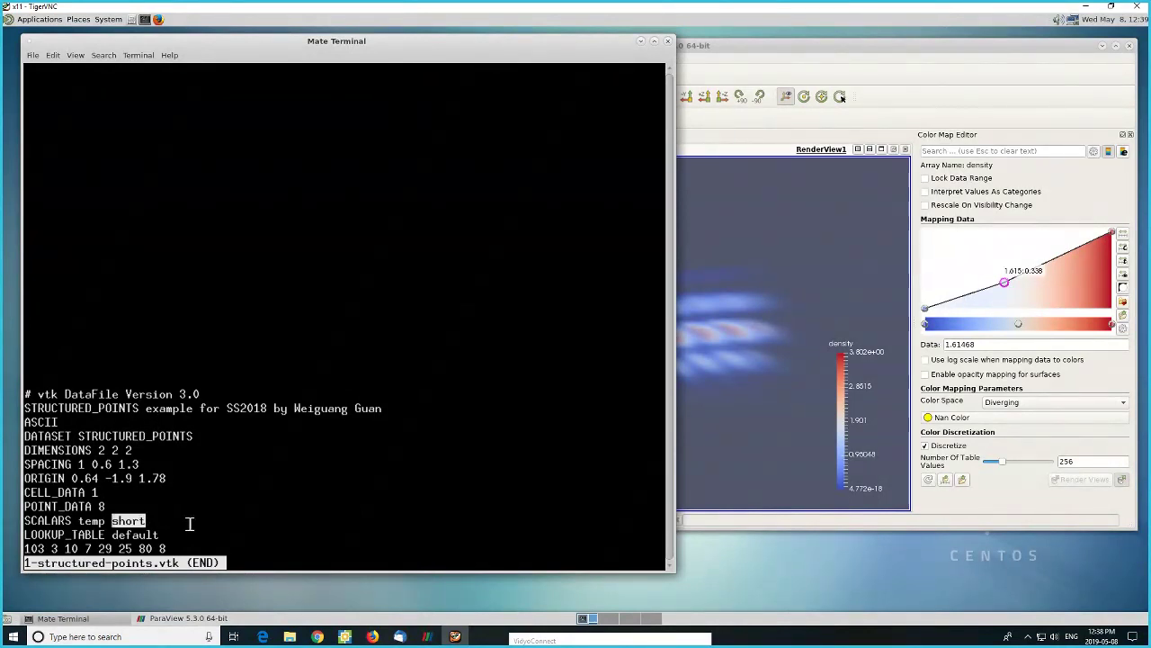
- Examine the lookup table line and the list of point scalar values at the end of 1-structured-points.vtk
click(41, 536)
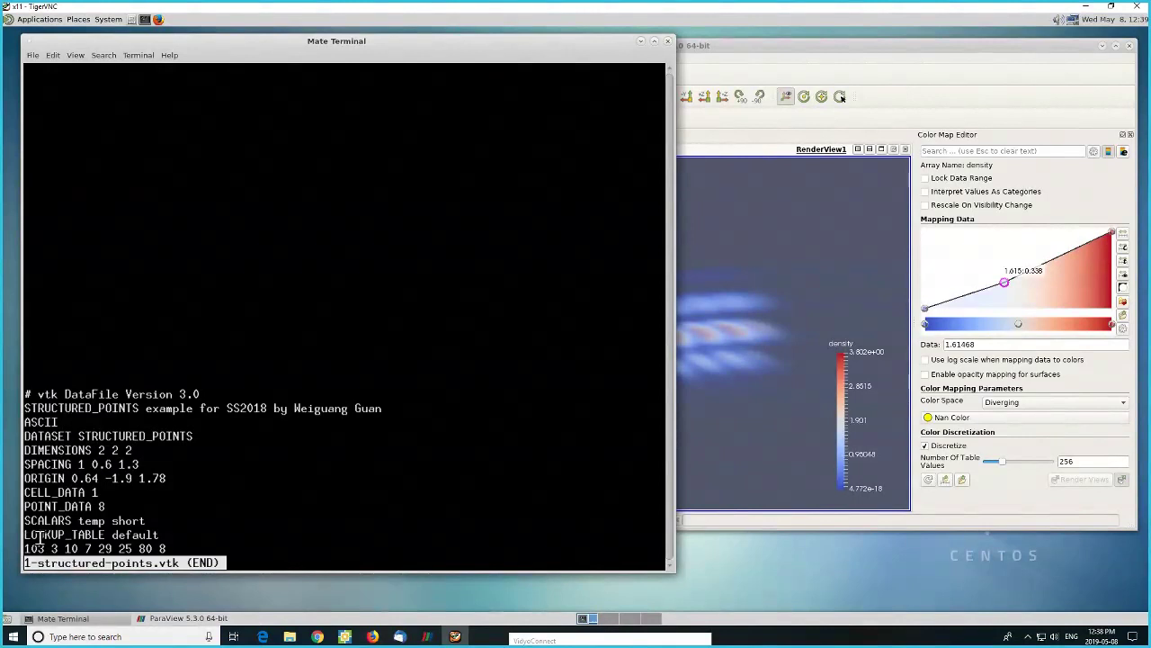
drag(25, 535, 177, 535)
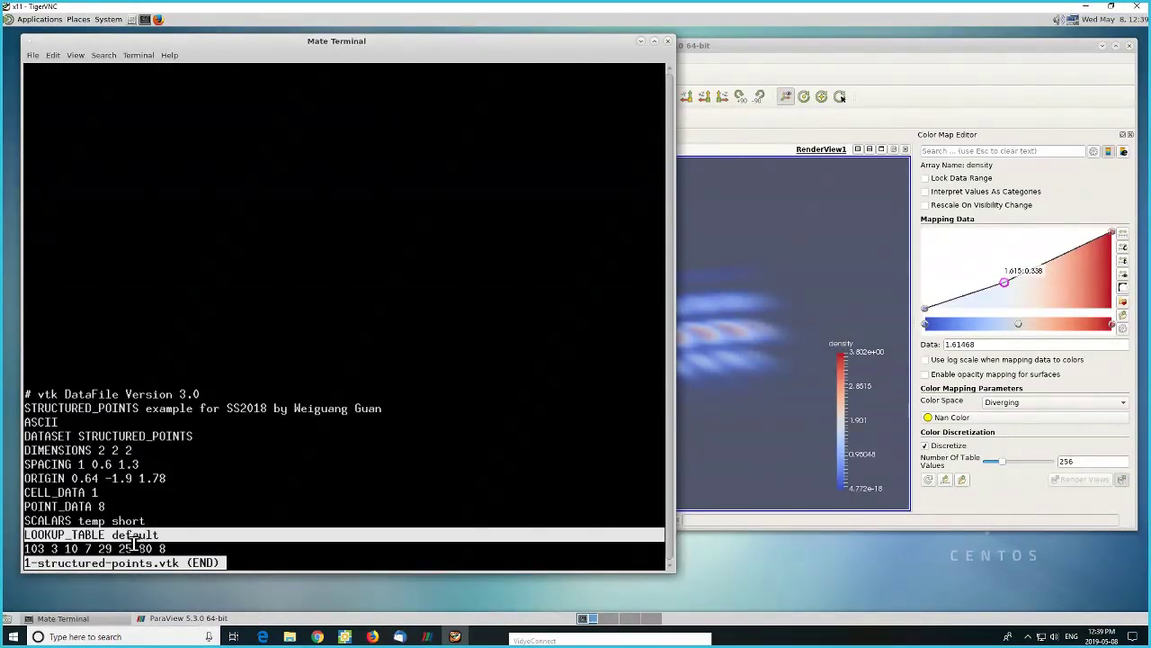
click(133, 545)
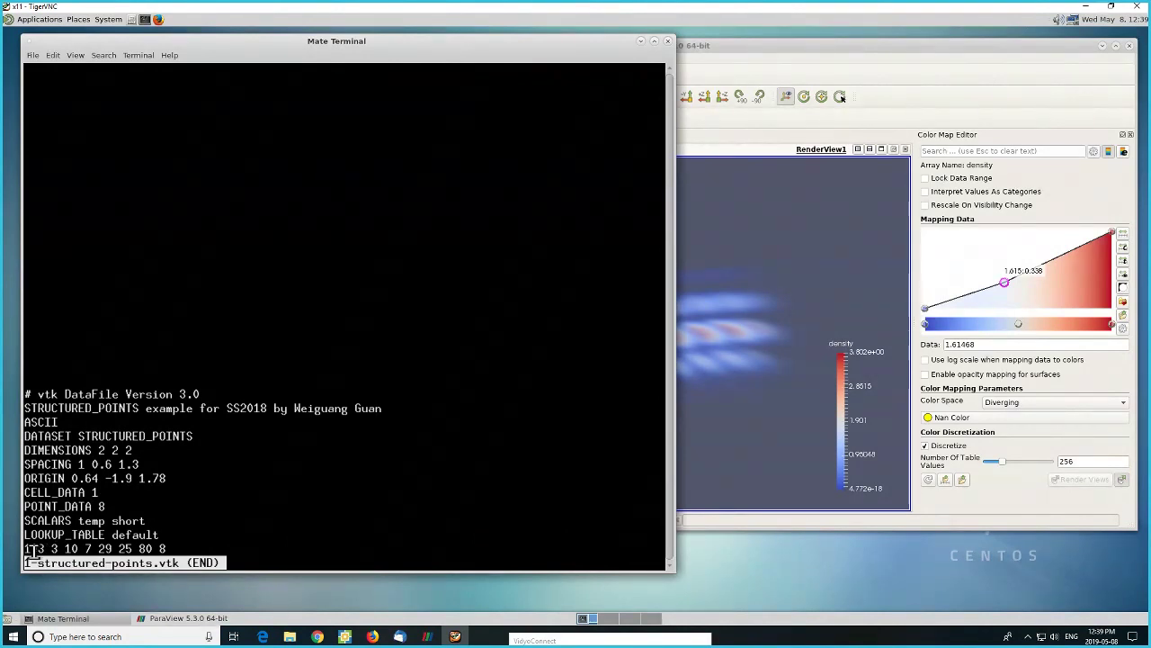
drag(28, 548, 161, 544)
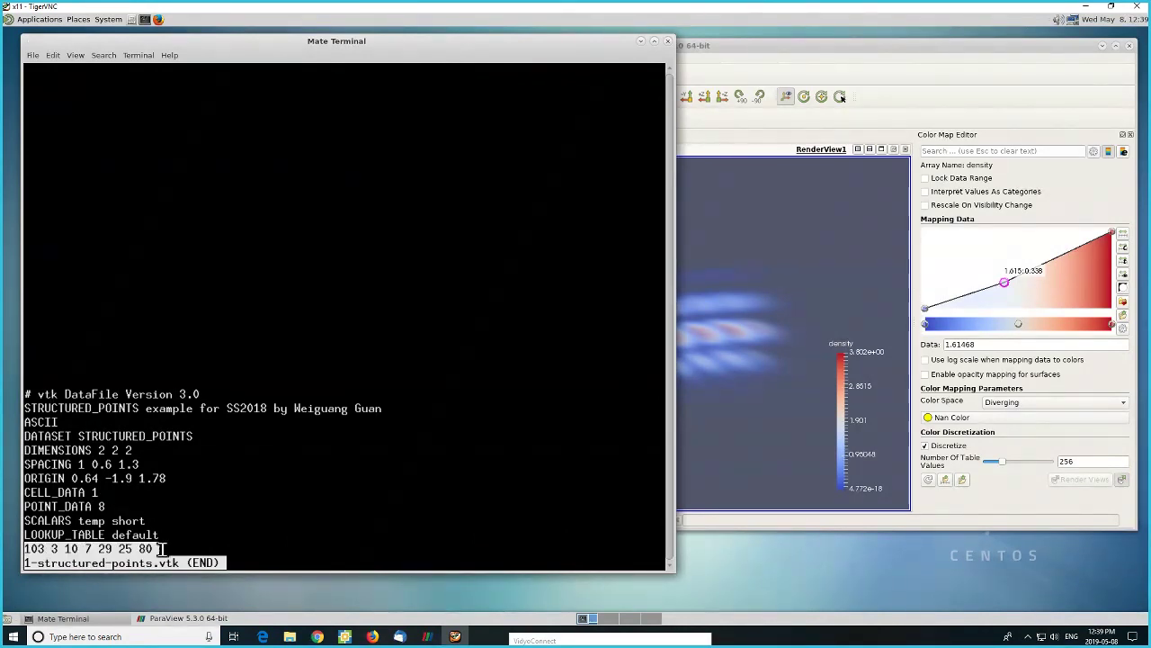
click(81, 537)
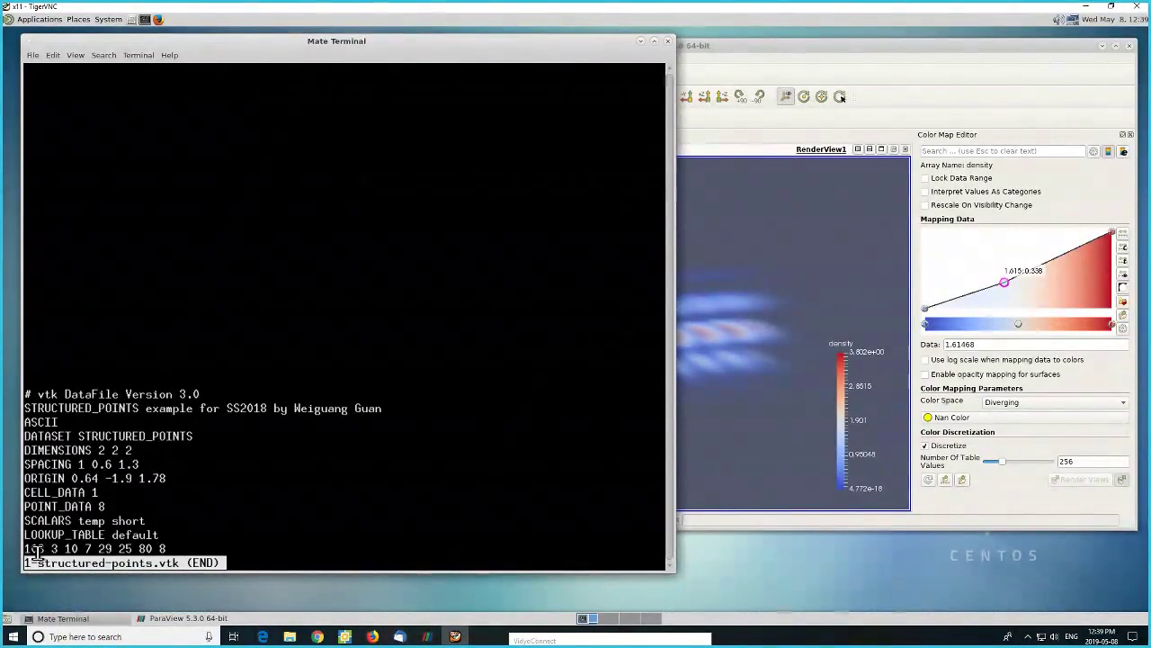
drag(30, 552, 170, 552)
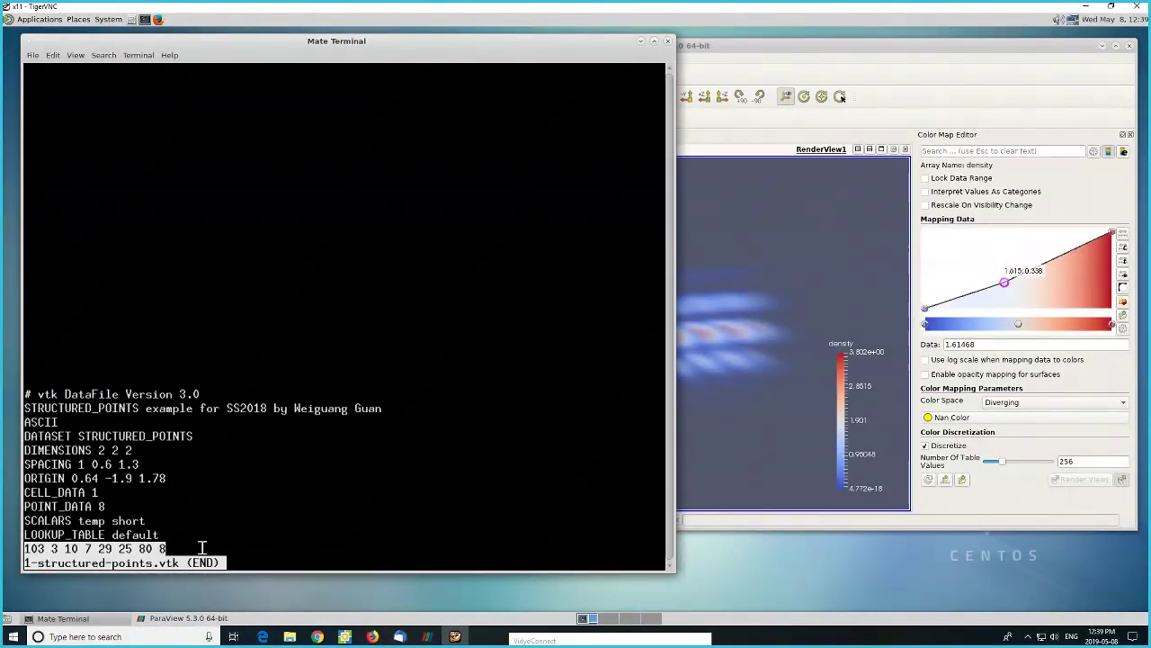
click(203, 547)
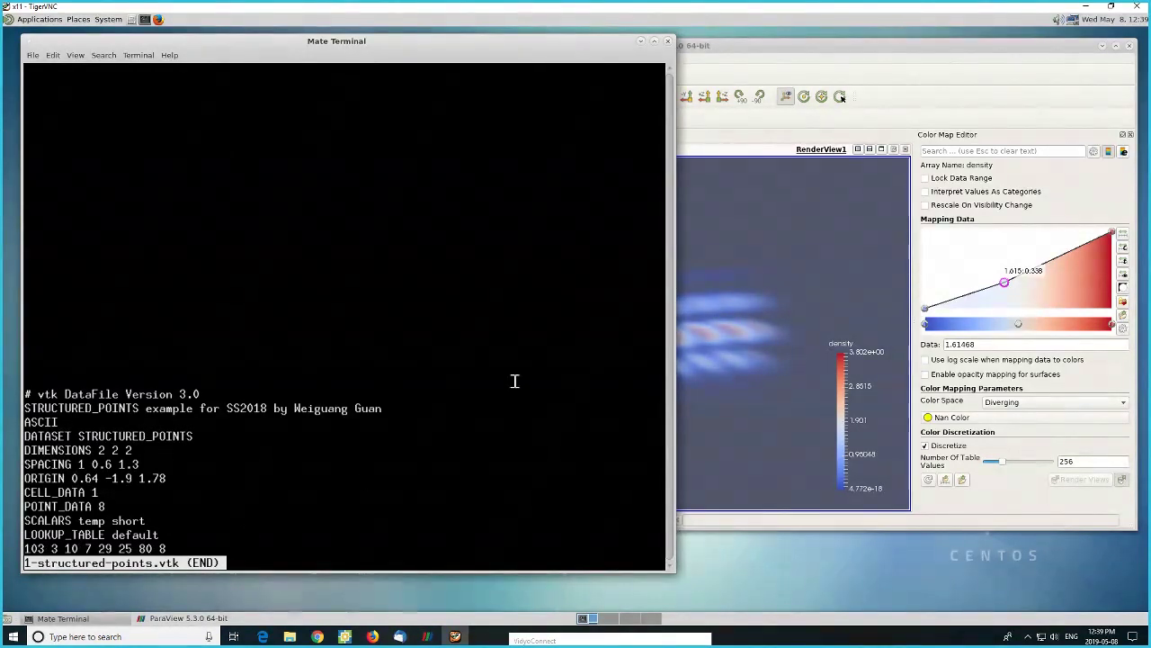
- Switch to ParaView, hide aaa.raw, and load 1-structured-points.vtk into the pipeline
click(736, 57)
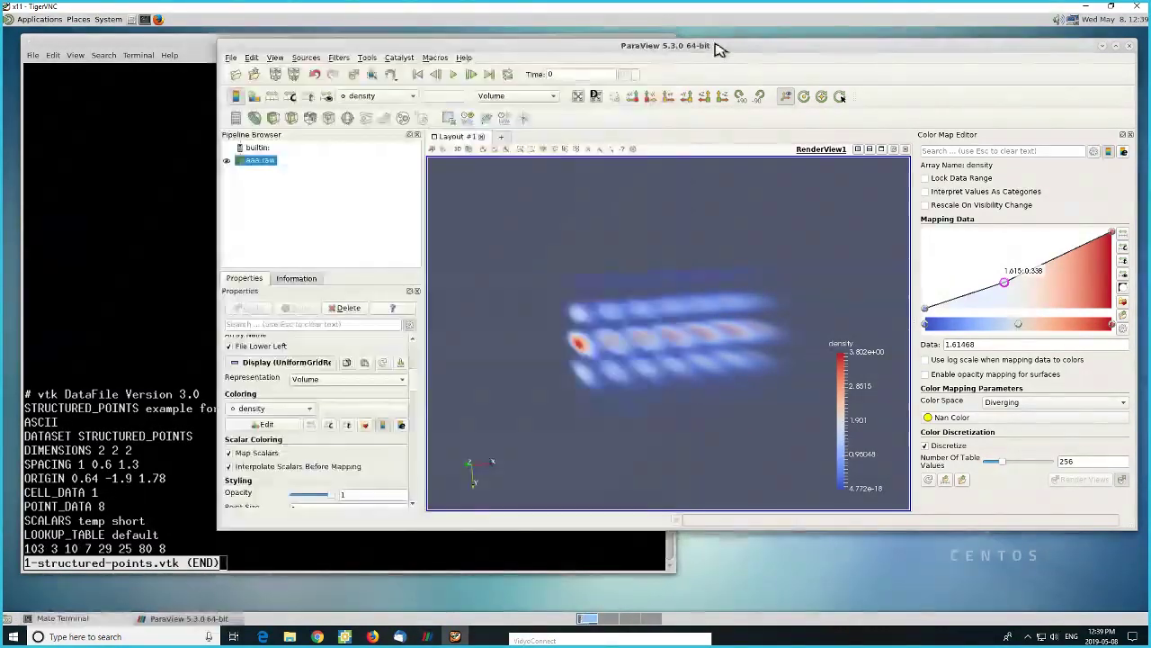
click(228, 162)
click(237, 75)
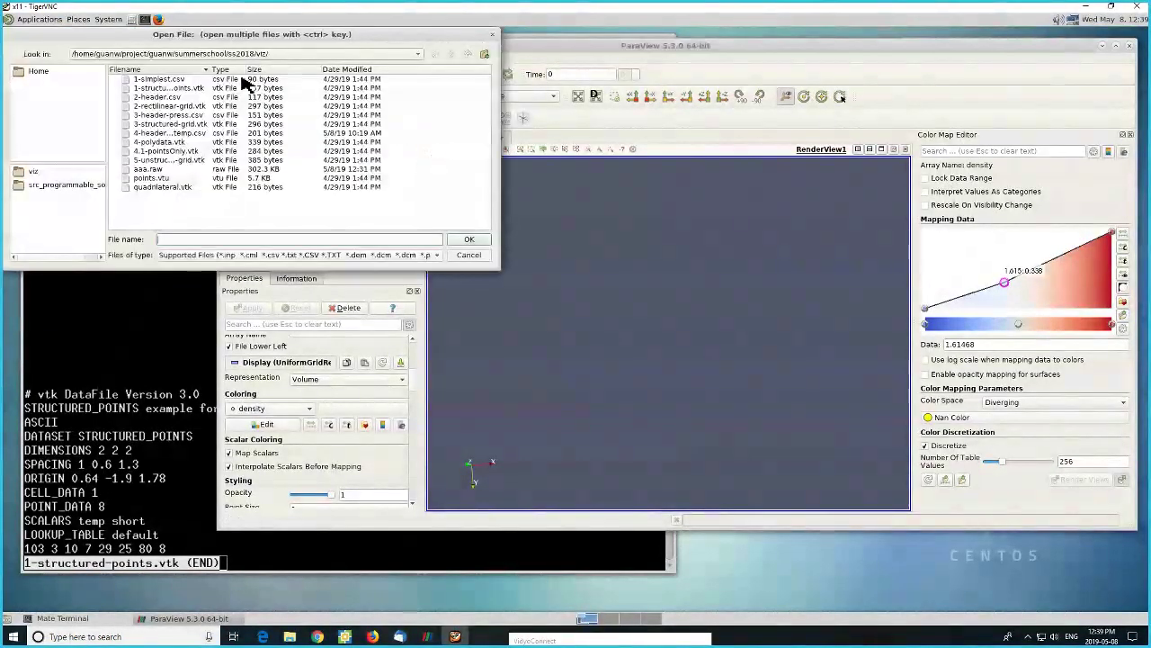
click(175, 89)
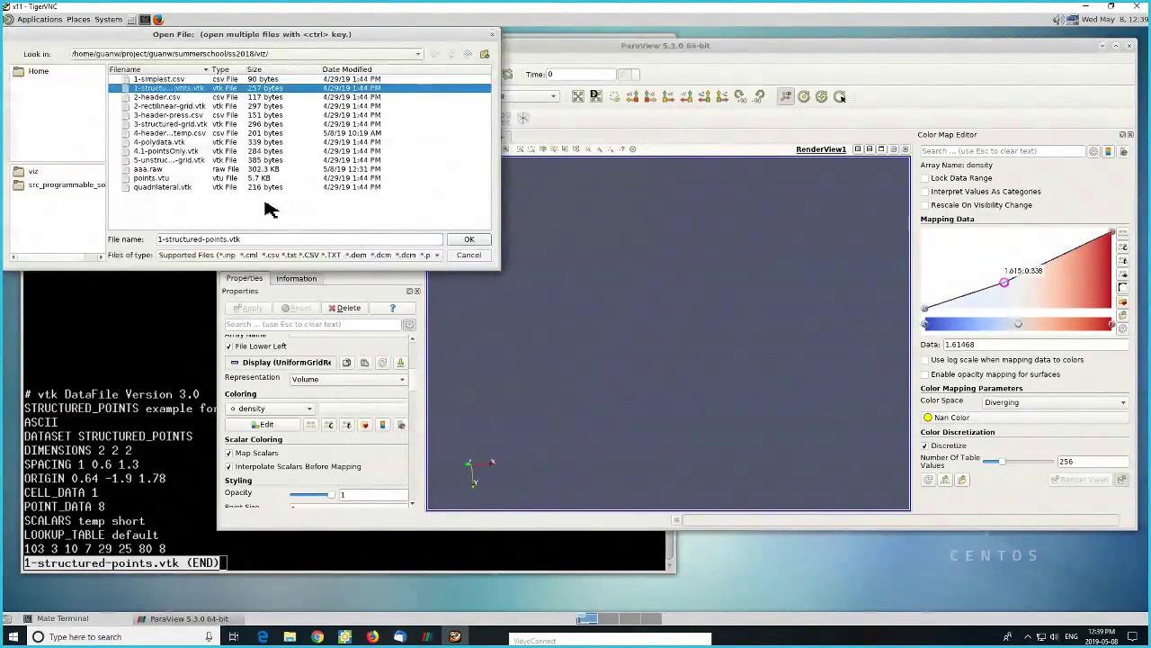
click(468, 242)
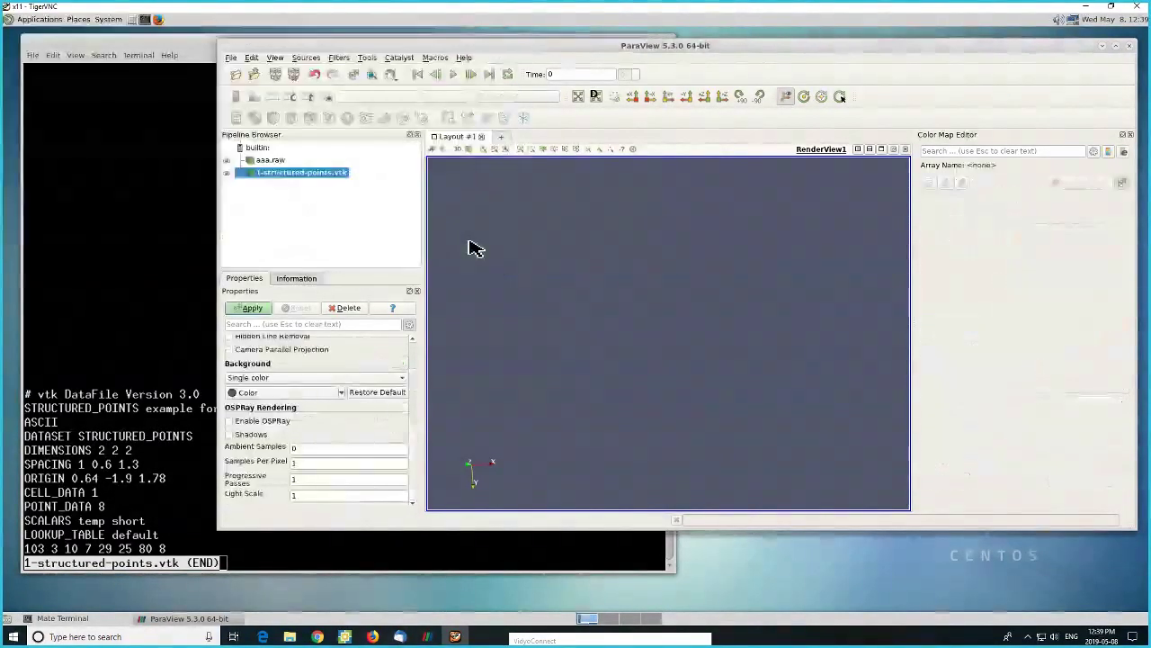
click(255, 309)
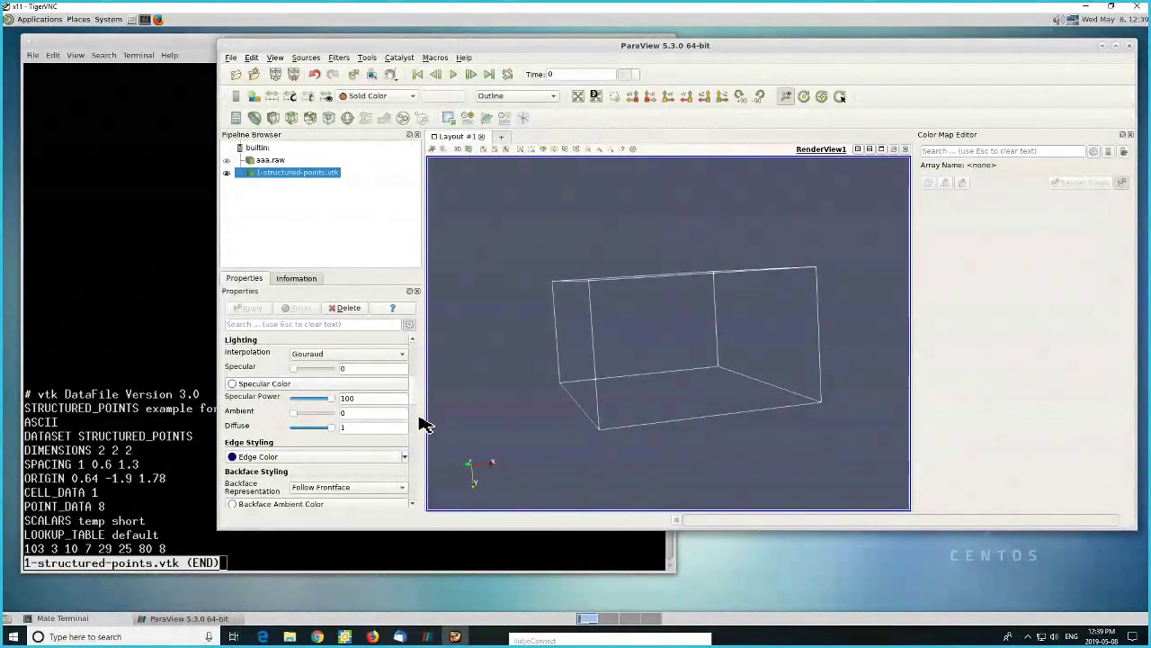
- Color the structured points dataset by temp, show it as Surface, and view the box from another angle
scroll(419, 390, up, 5)
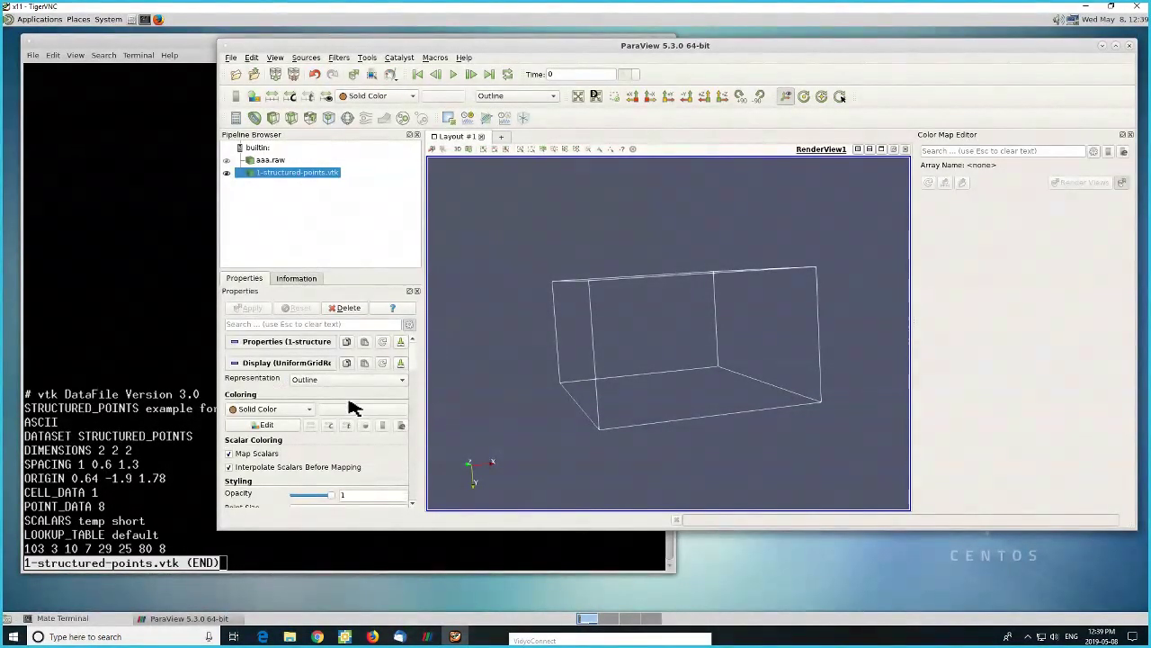
click(309, 410)
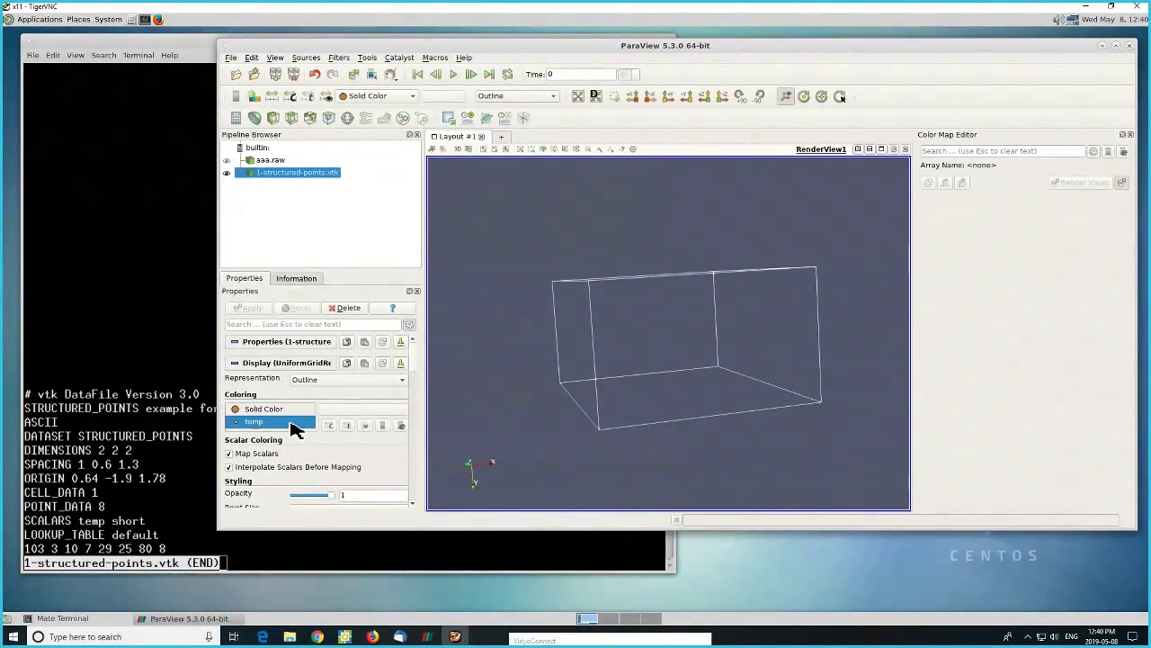
click(290, 423)
click(396, 378)
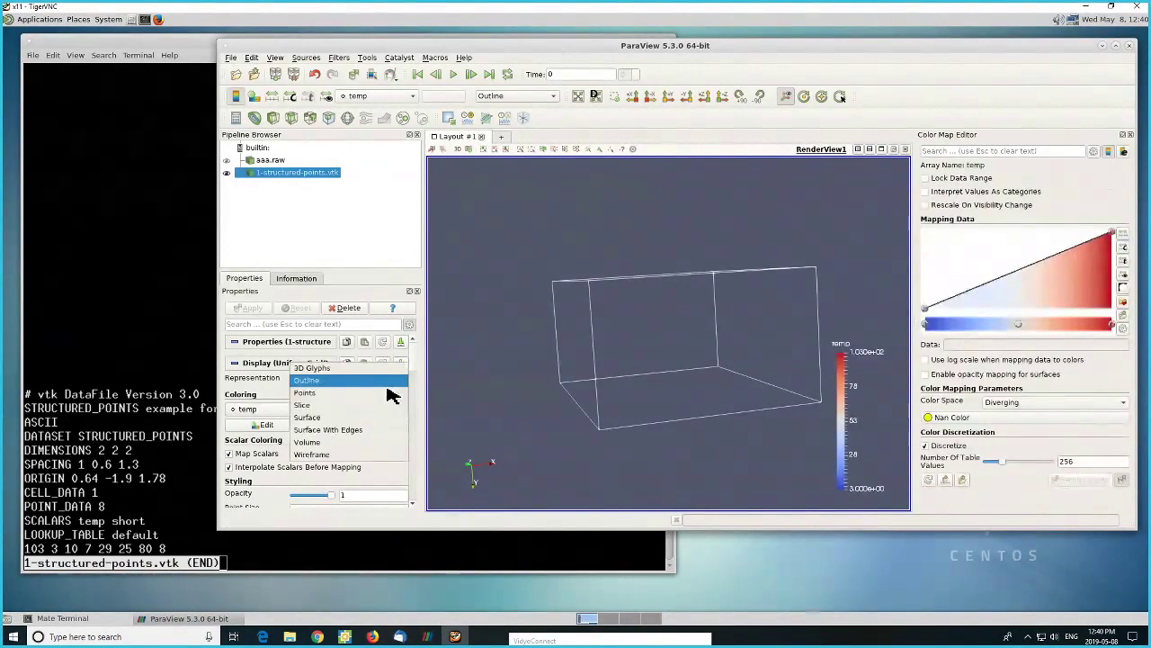
click(365, 411)
drag(490, 267, 568, 254)
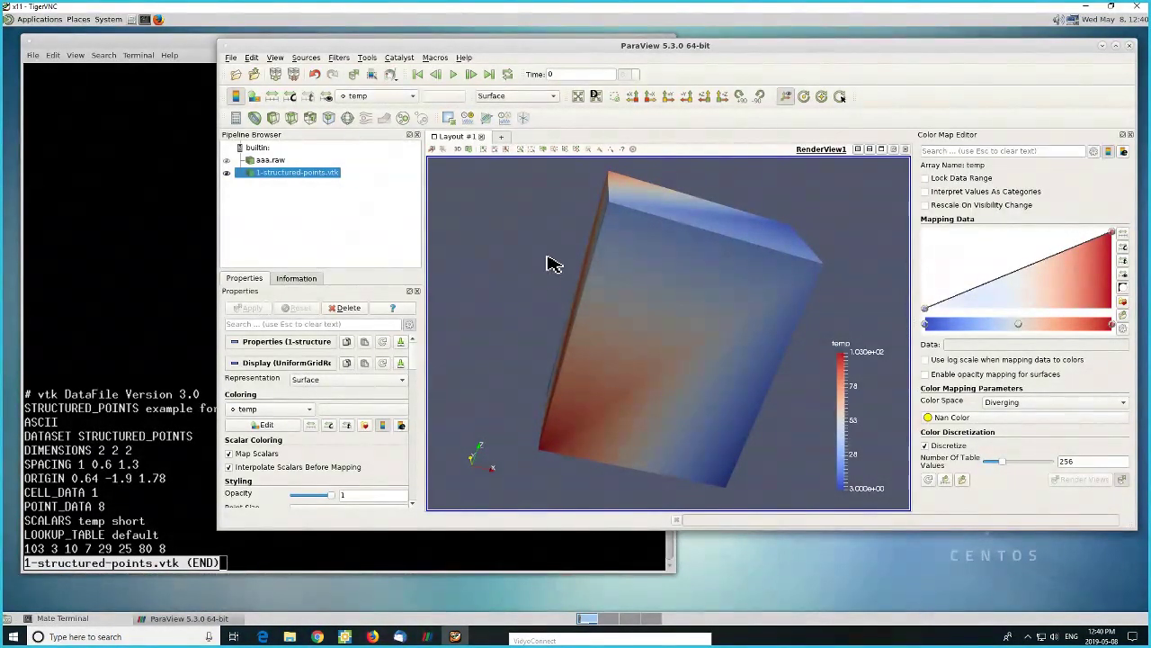
mouse_move(552, 243)
mouse_down()
mouse_move(560, 258)
mouse_move(566, 244)
mouse_move(538, 241)
mouse_move(548, 240)
mouse_up()
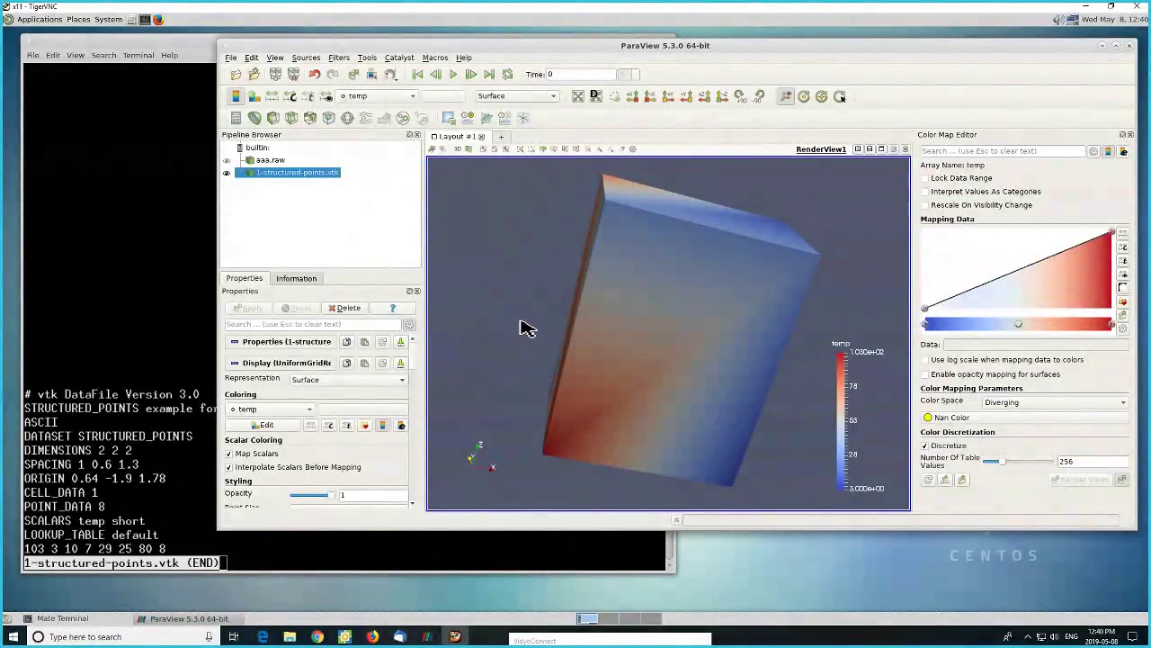
- Switch to the terminal, close the 1-structured-points.vtk listing and display 2-rectilinear-grid.vtk with less
click(158, 284)
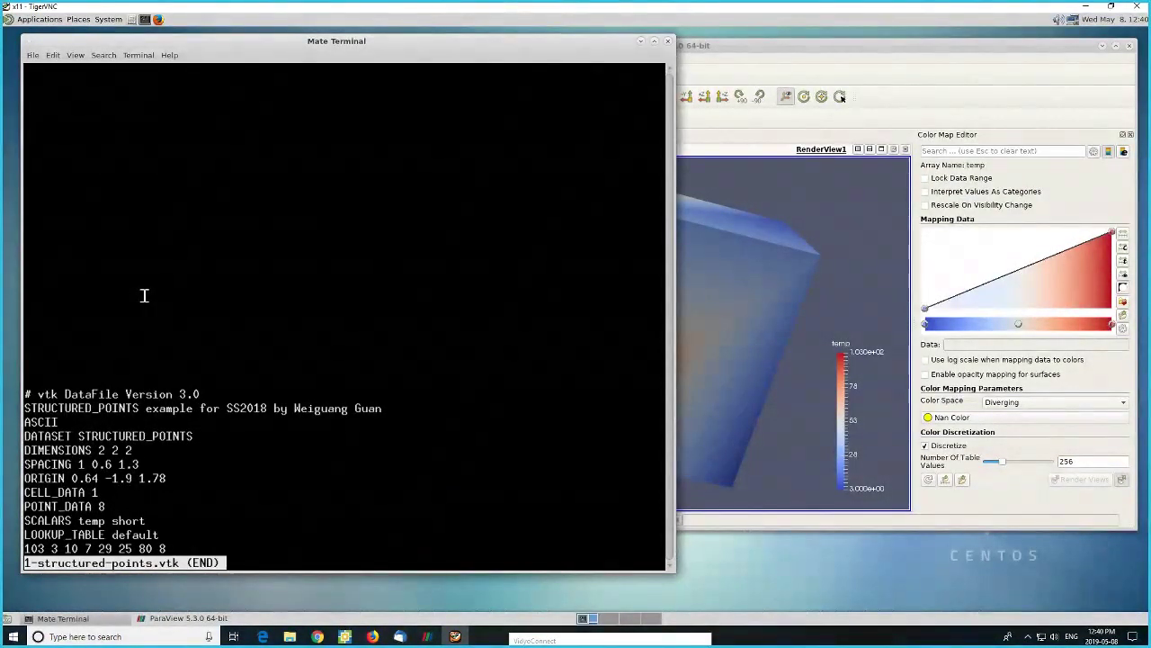
key(q)
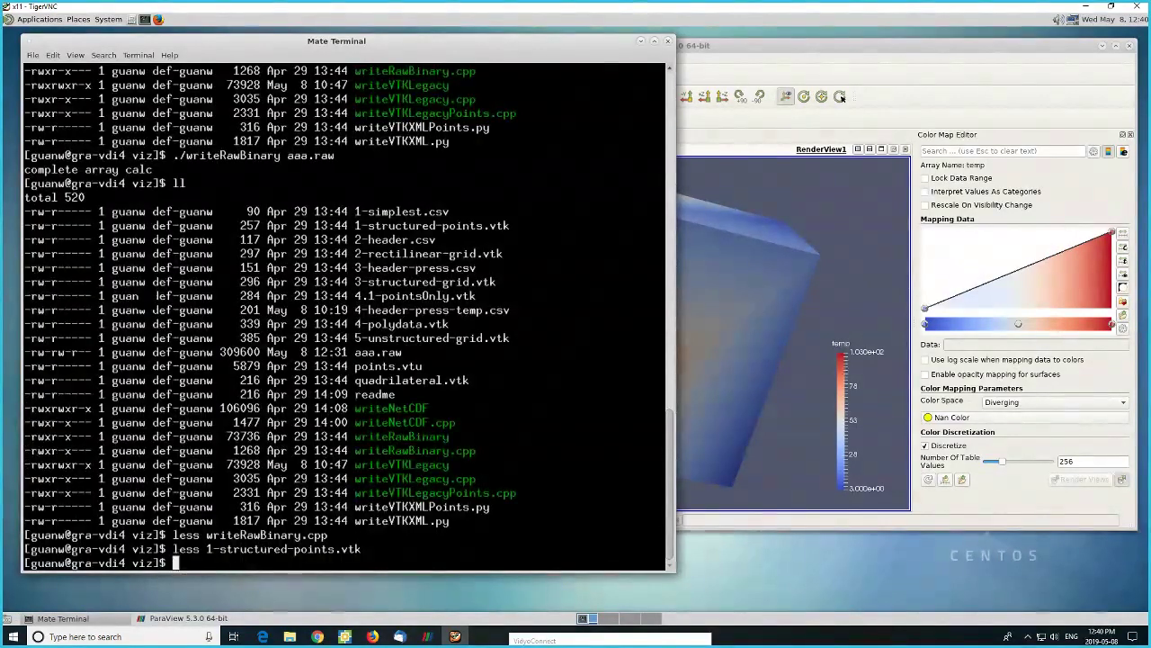
text(less)
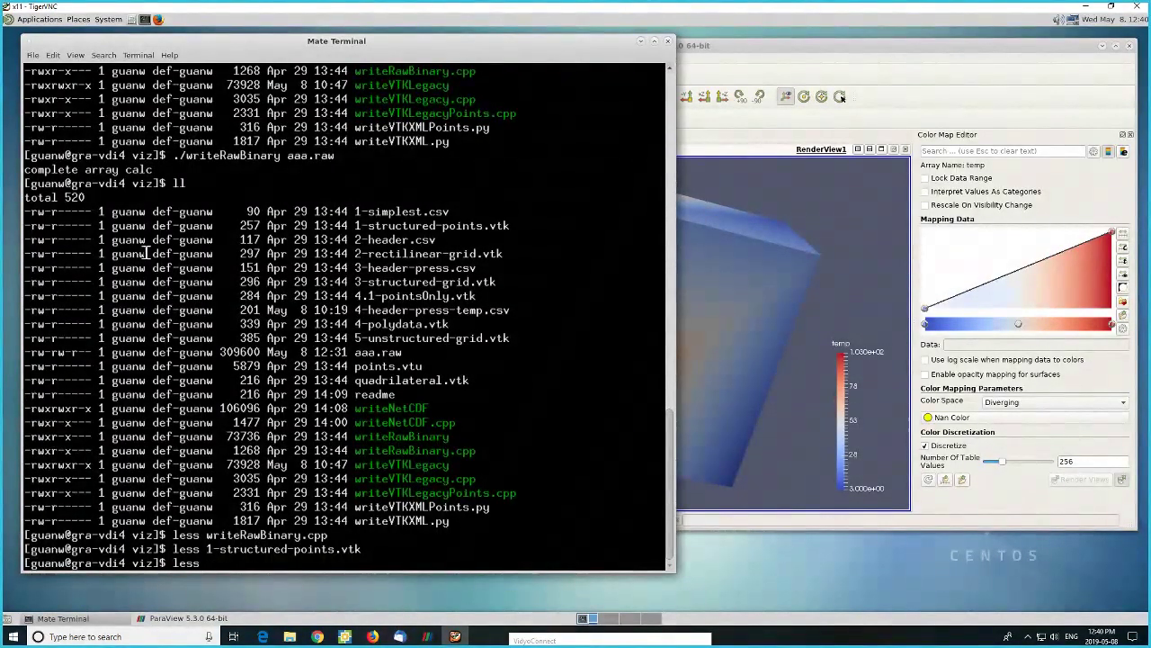
double_click(413, 256)
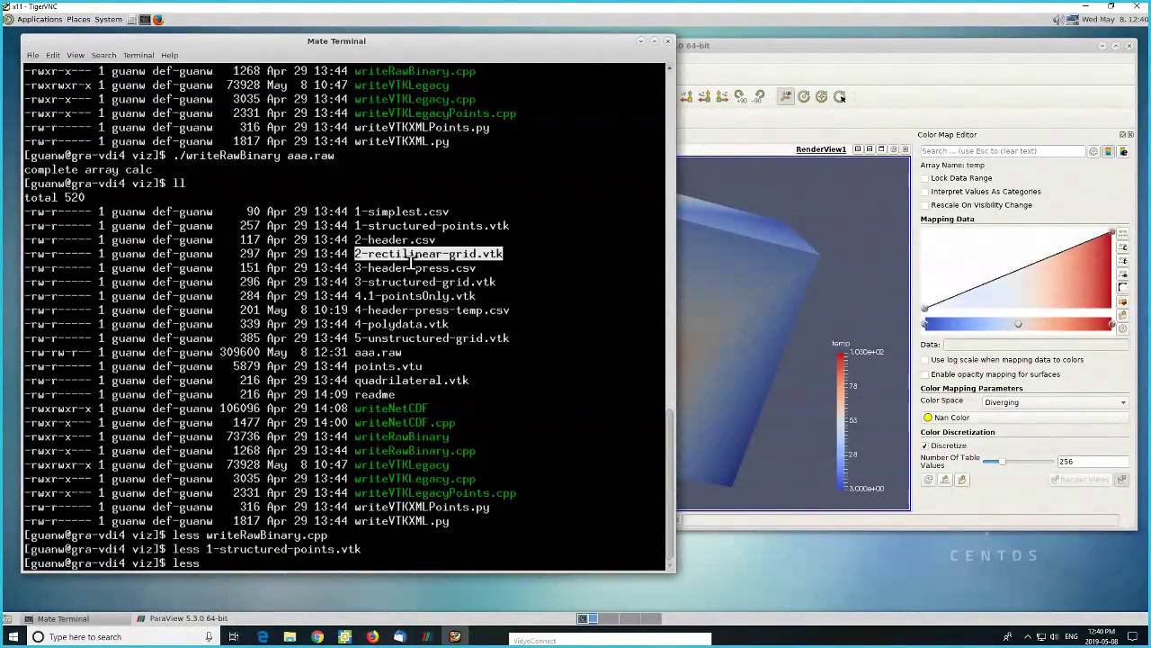
middle_click(427, 351)
key(Return)
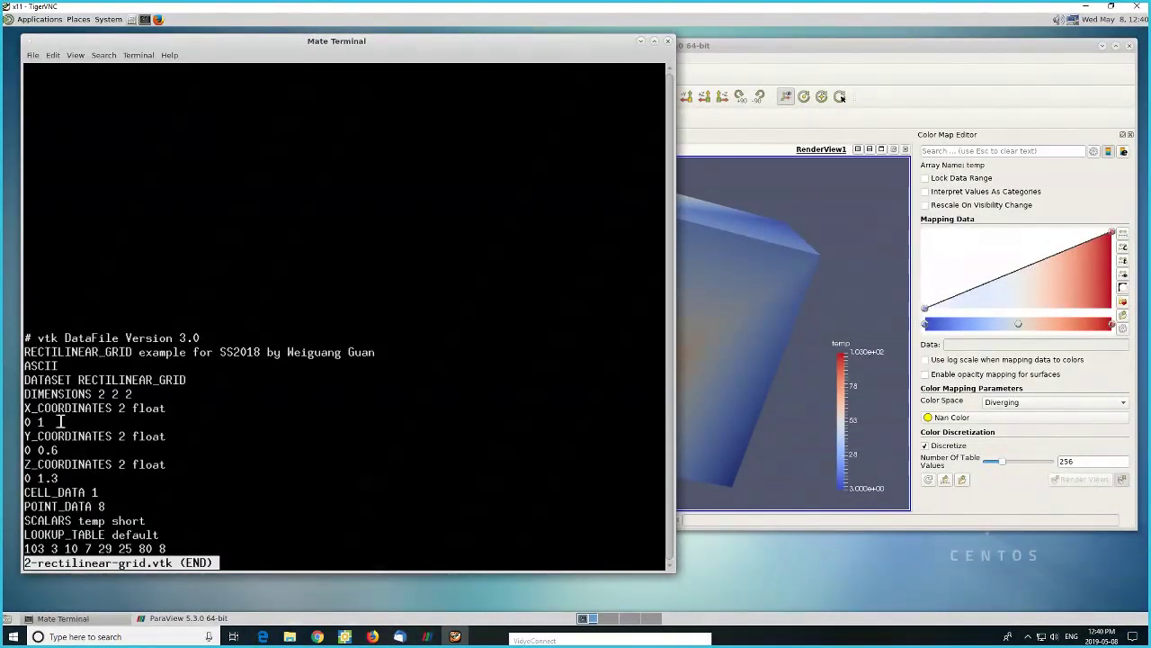
- Examine the dimensions and the X, Y and Z coordinate lists in 2-rectilinear-grid.vtk
double_click(103, 397)
drag(27, 422, 49, 422)
click(43, 427)
drag(36, 451, 65, 450)
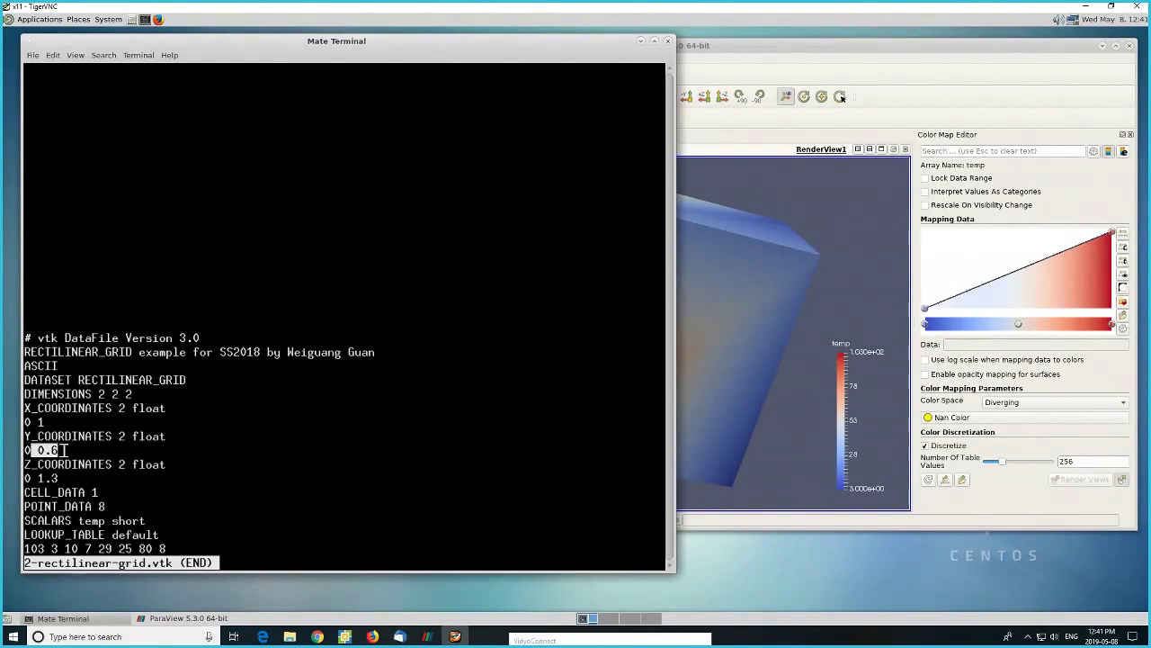
drag(121, 393, 113, 393)
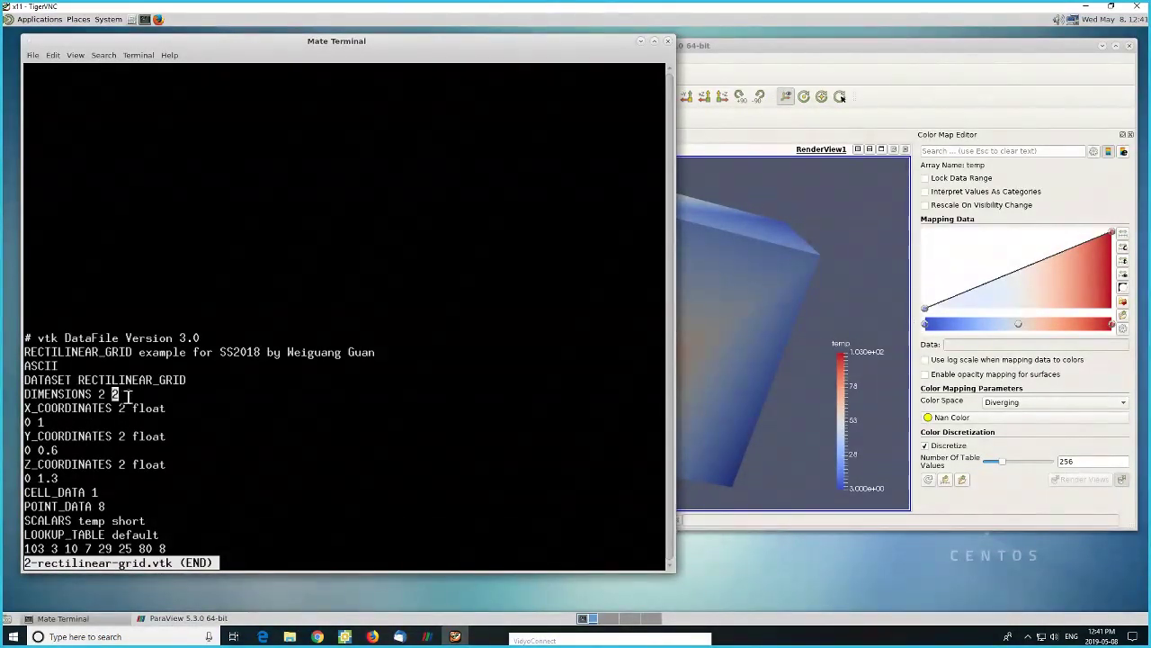
triple_click(30, 451)
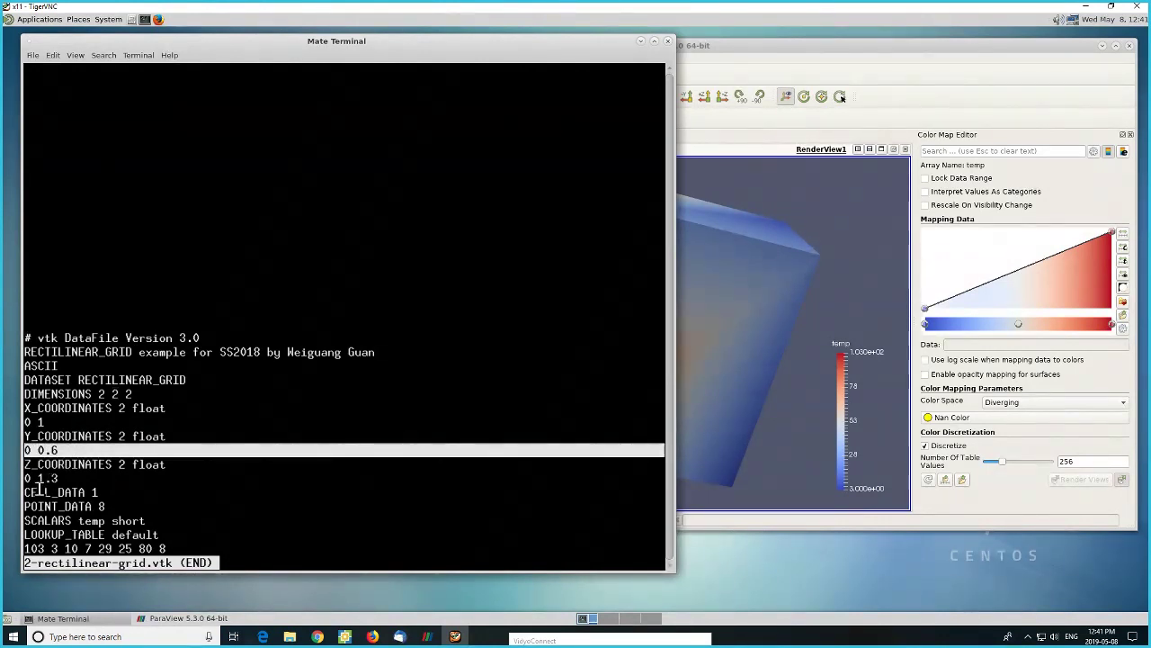
drag(27, 408, 118, 480)
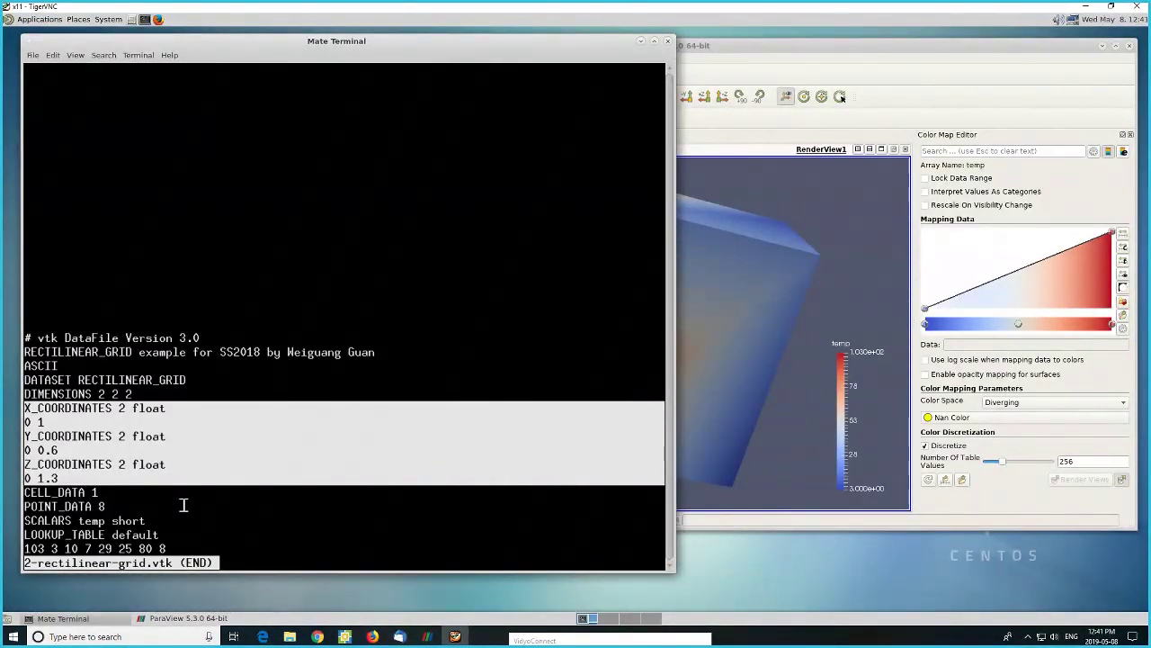
- Close the 2-rectilinear-grid.vtk listing, switch to ParaView and hide 1-structured-points.vtk
click(195, 470)
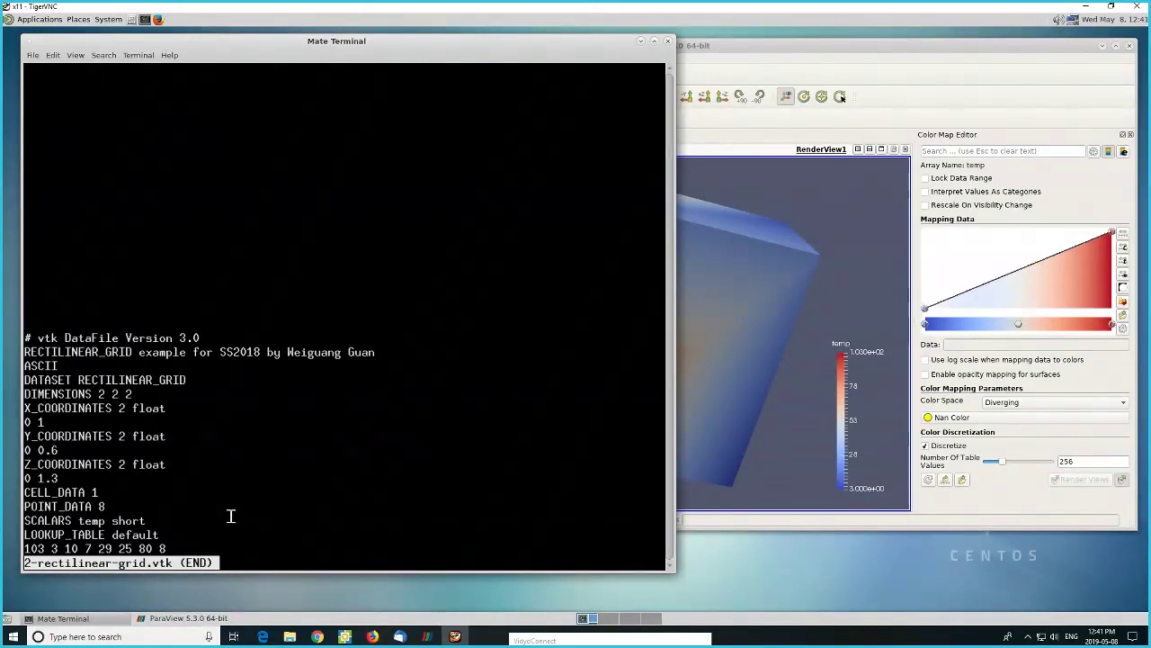
key(q)
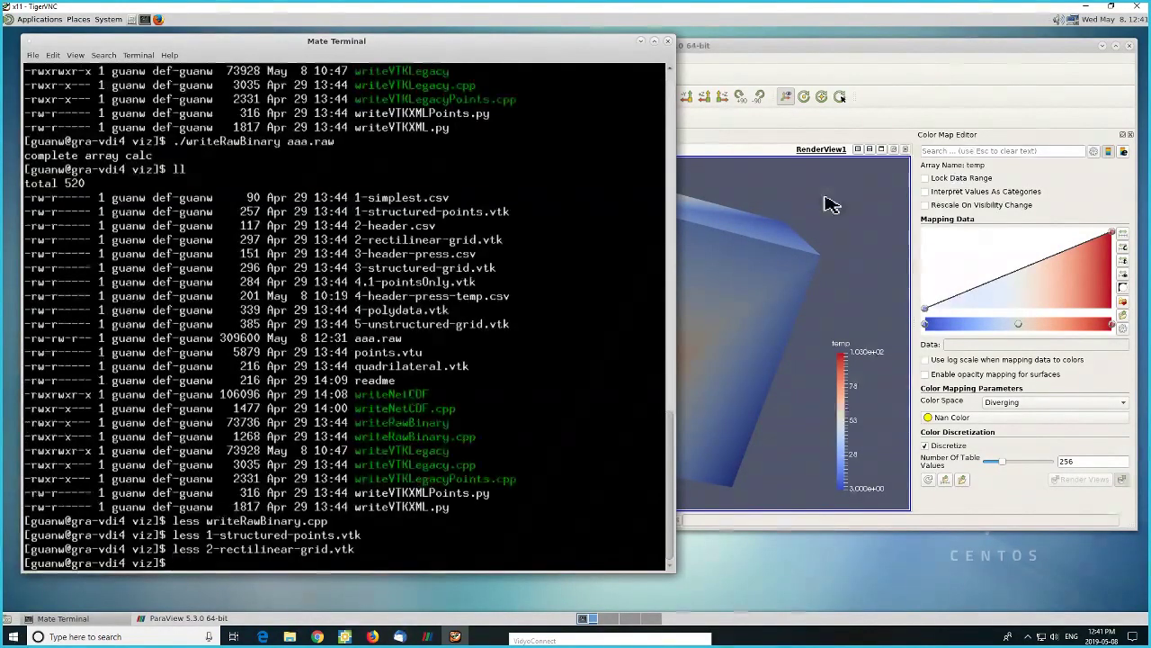
click(803, 53)
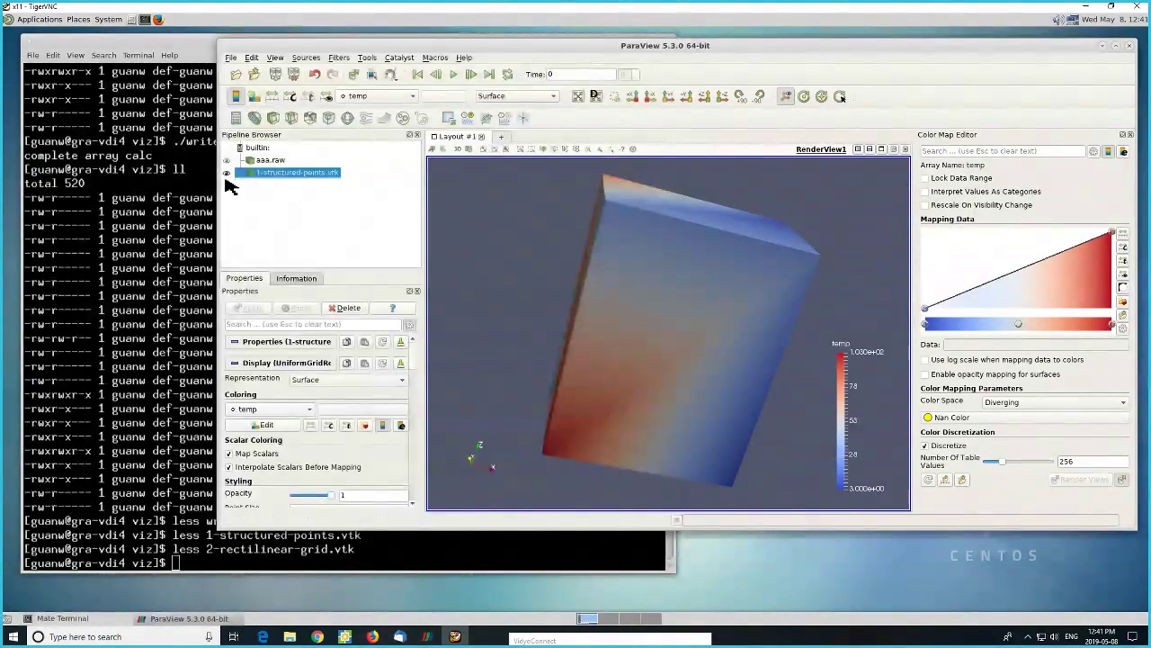
click(227, 173)
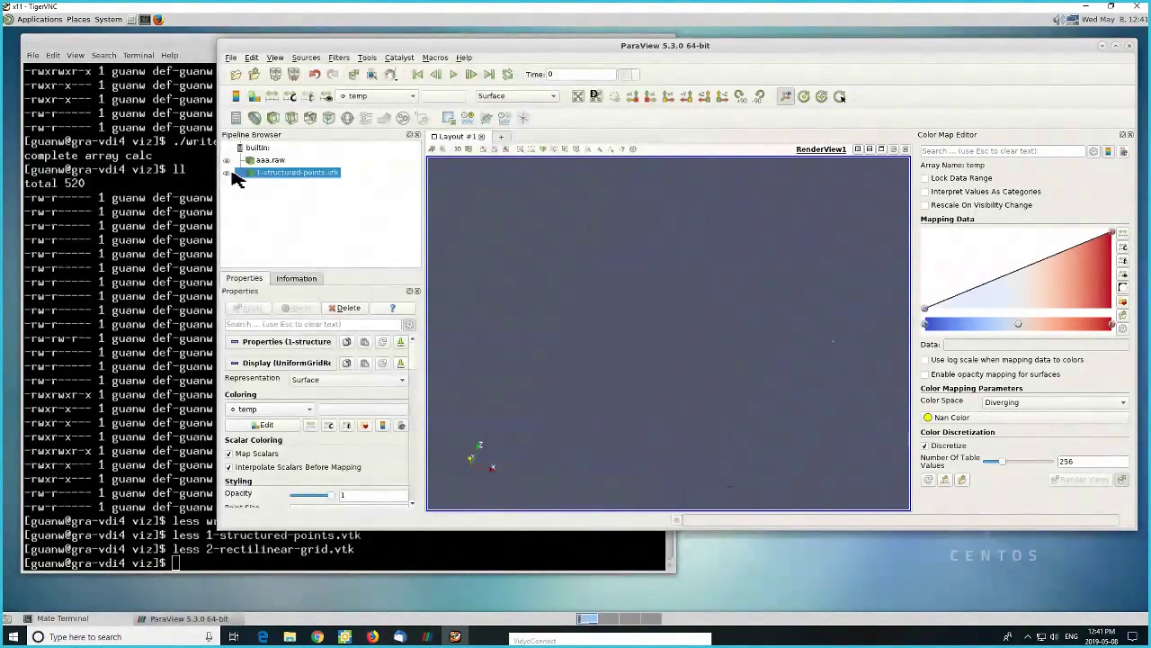
- Load 2-rectilinear-grid.vtk into the pipeline and apply it
click(238, 75)
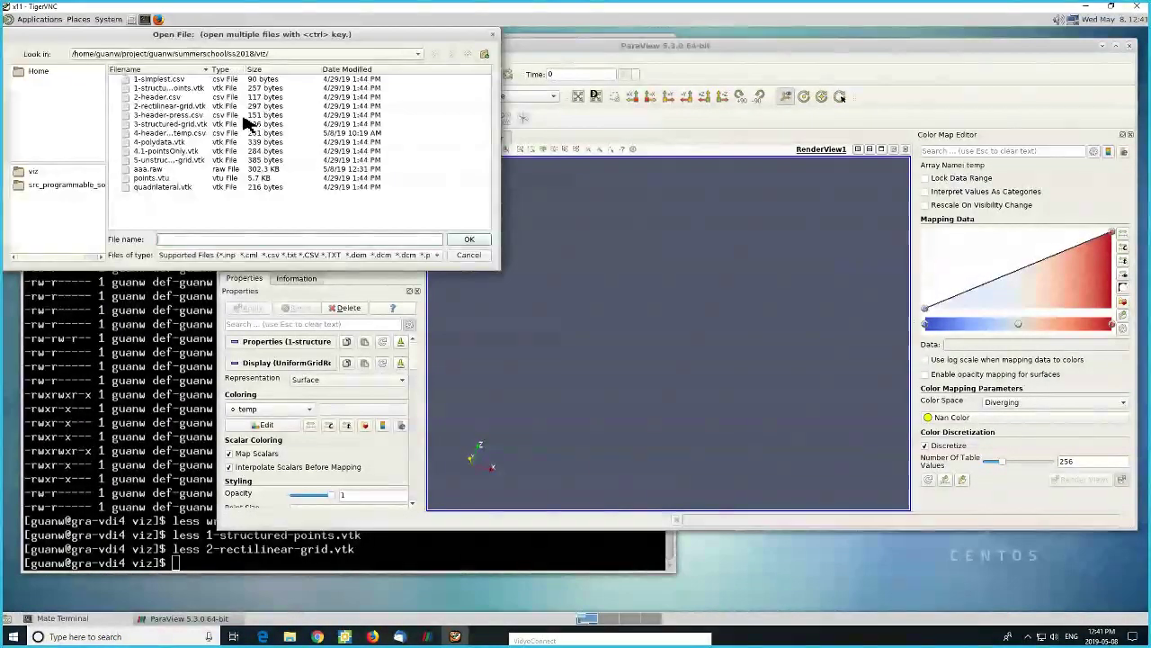
click(171, 106)
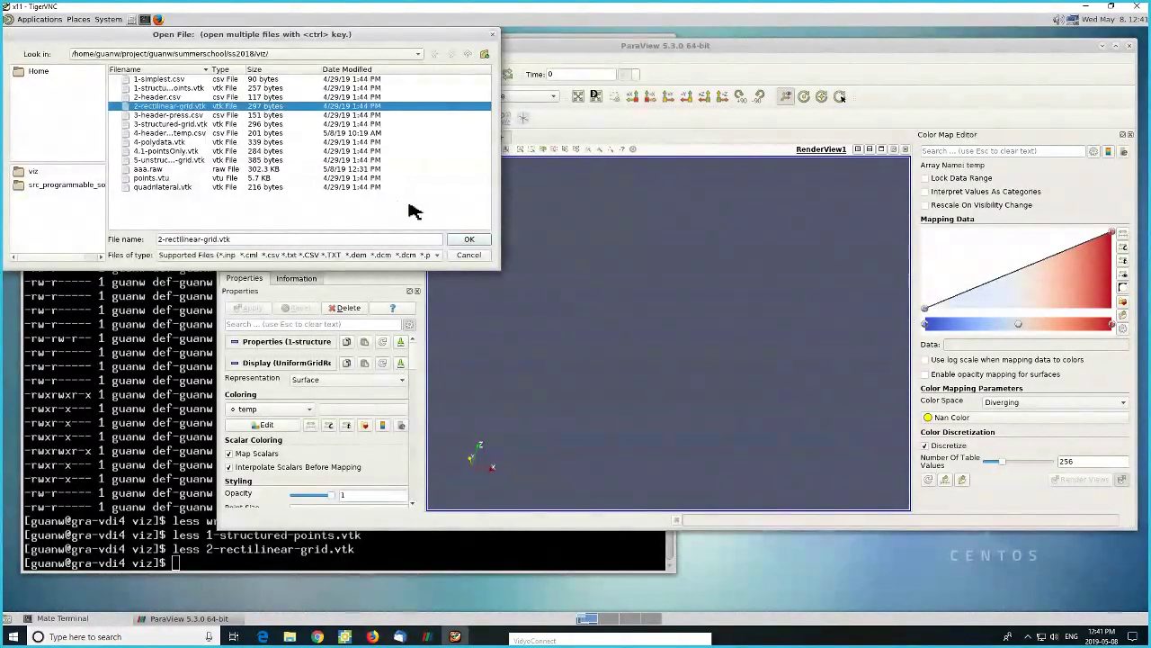
click(469, 241)
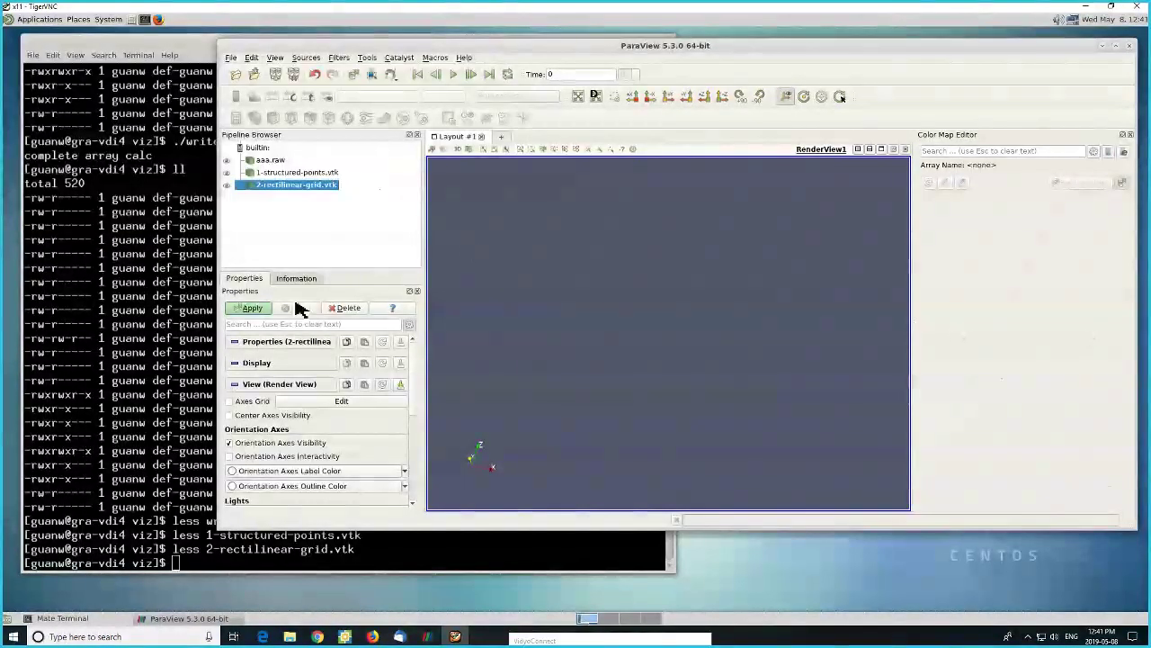
click(253, 309)
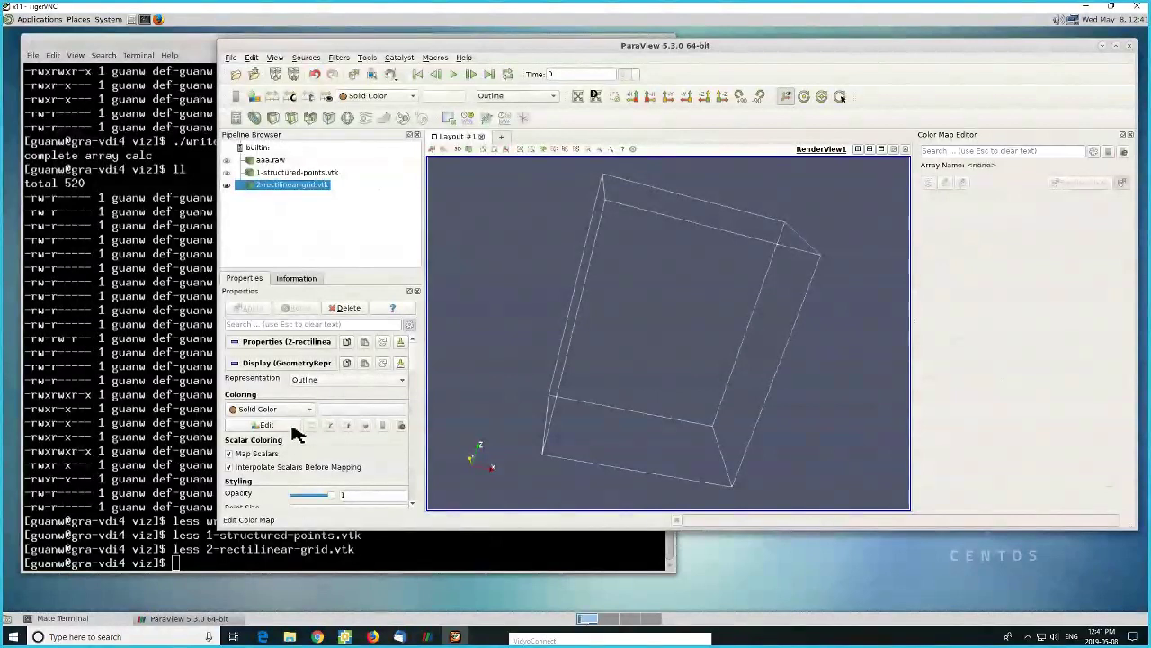
- Show the rectilinear grid as Surface colored by temp and rotate the box to see its other faces
click(342, 382)
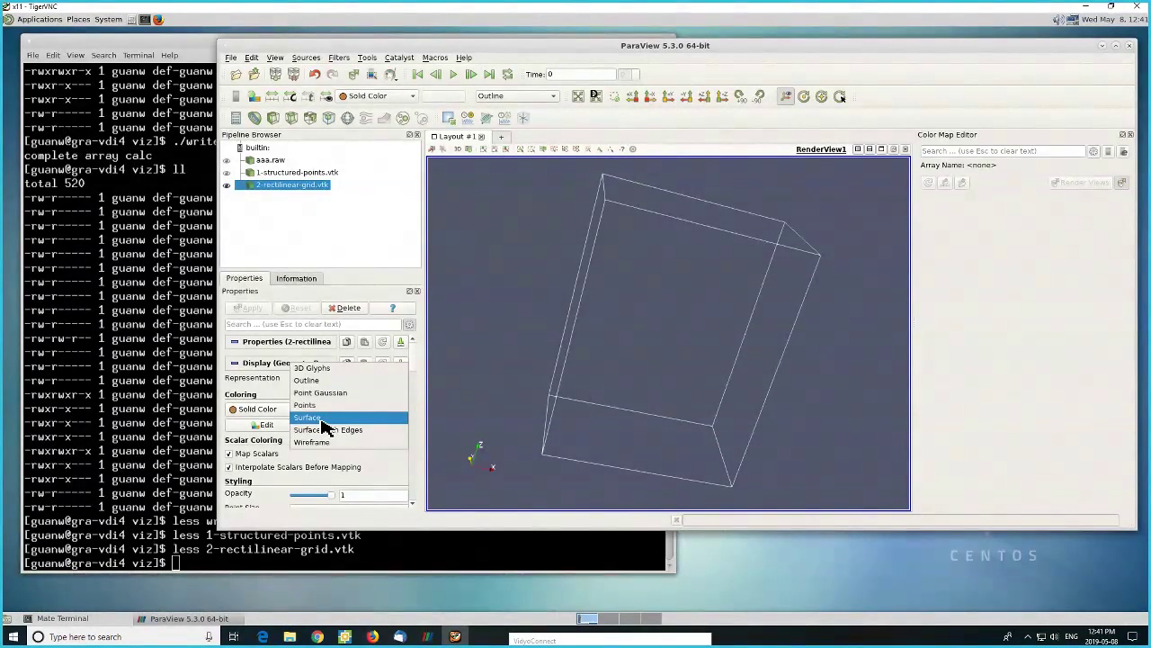
click(322, 419)
click(270, 410)
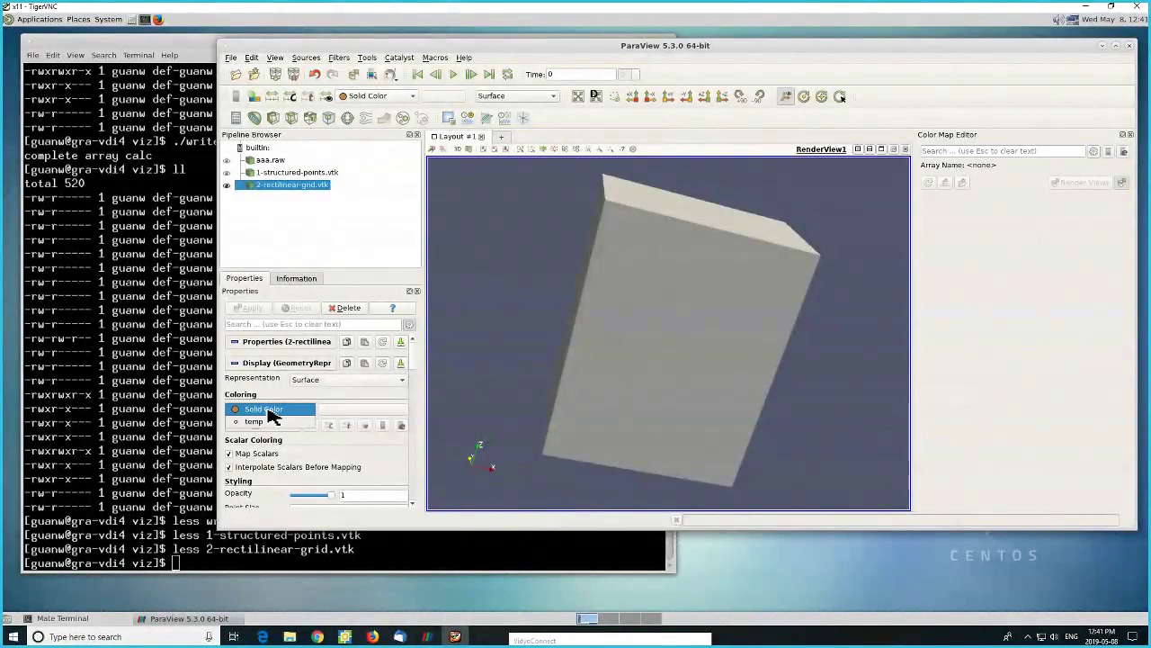
click(260, 422)
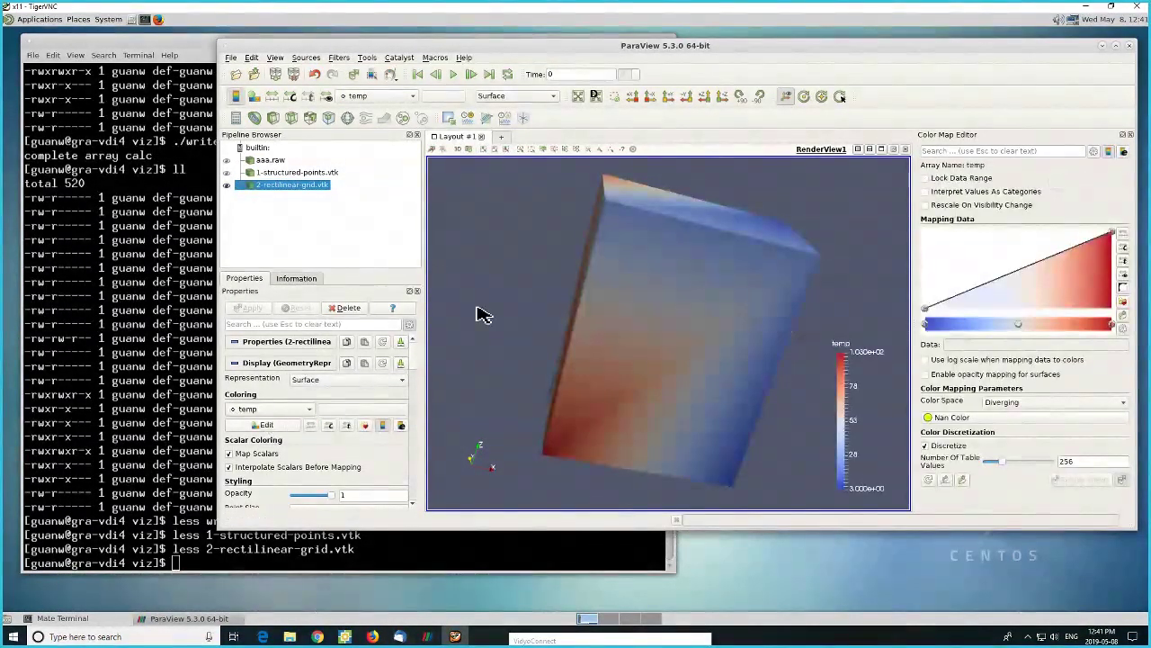
drag(485, 306, 558, 281)
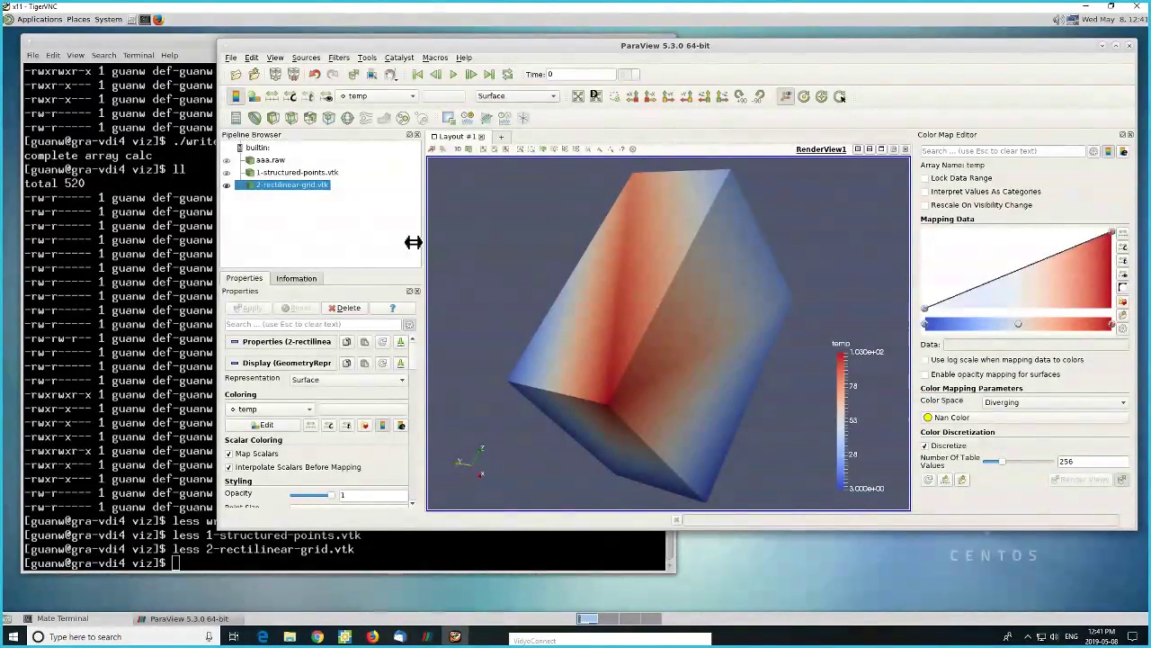
- Compare 1-structured-points.vtk with 2-rectilinear-grid.vtk by alternately showing one dataset and hiding the other
click(230, 184)
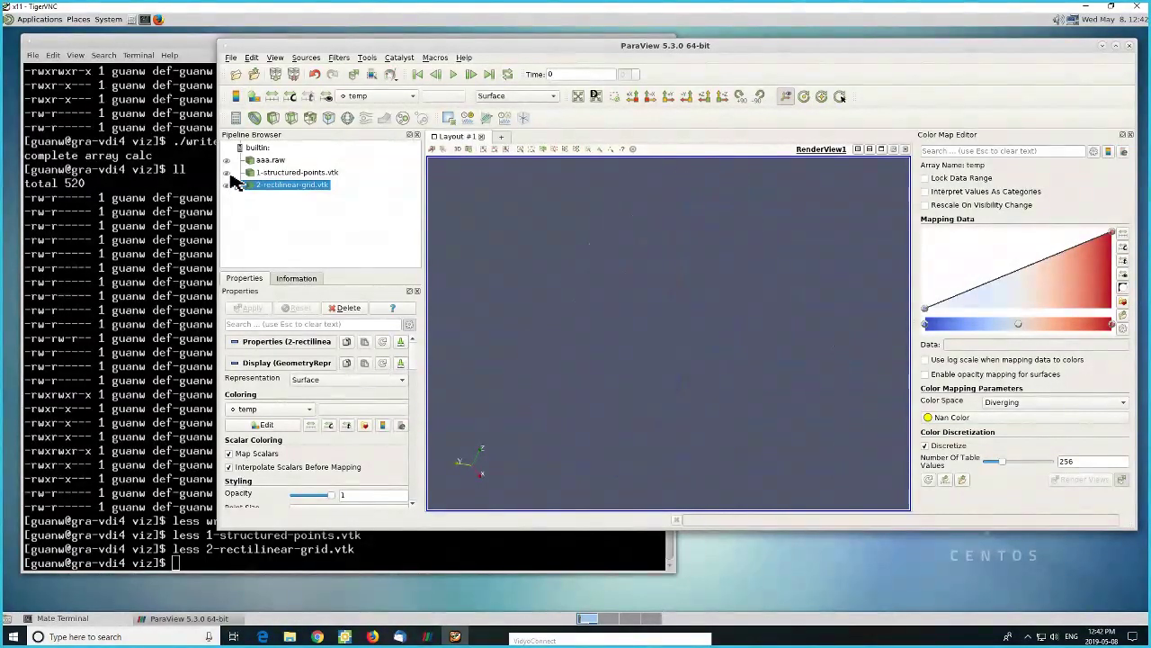
click(230, 173)
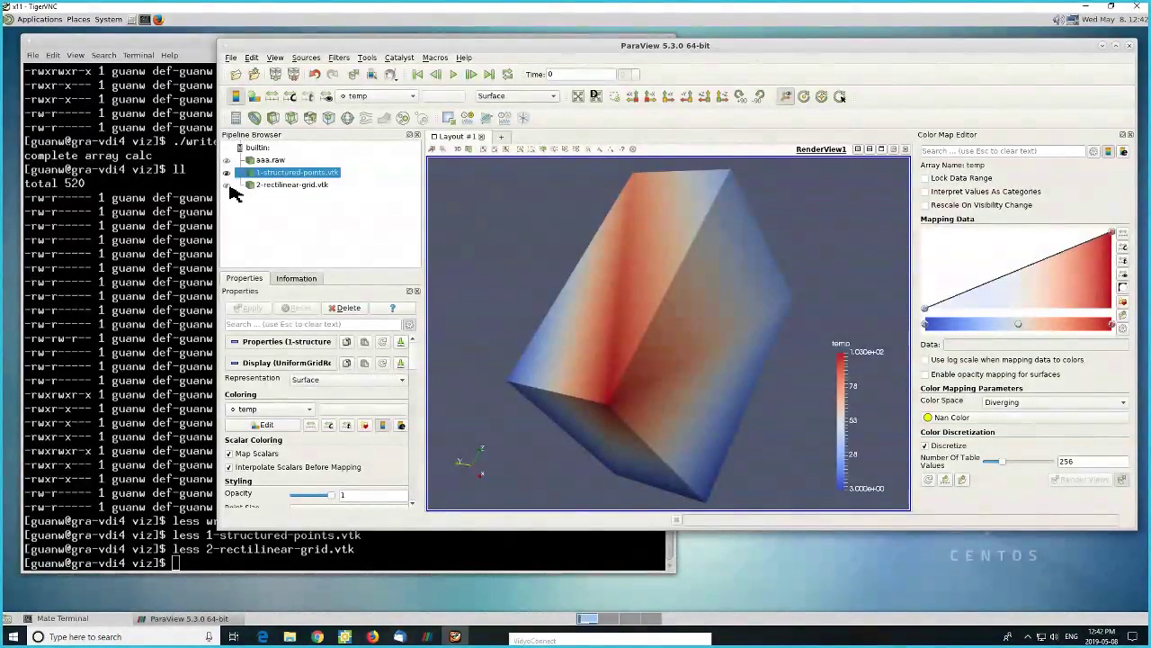
click(228, 173)
click(228, 185)
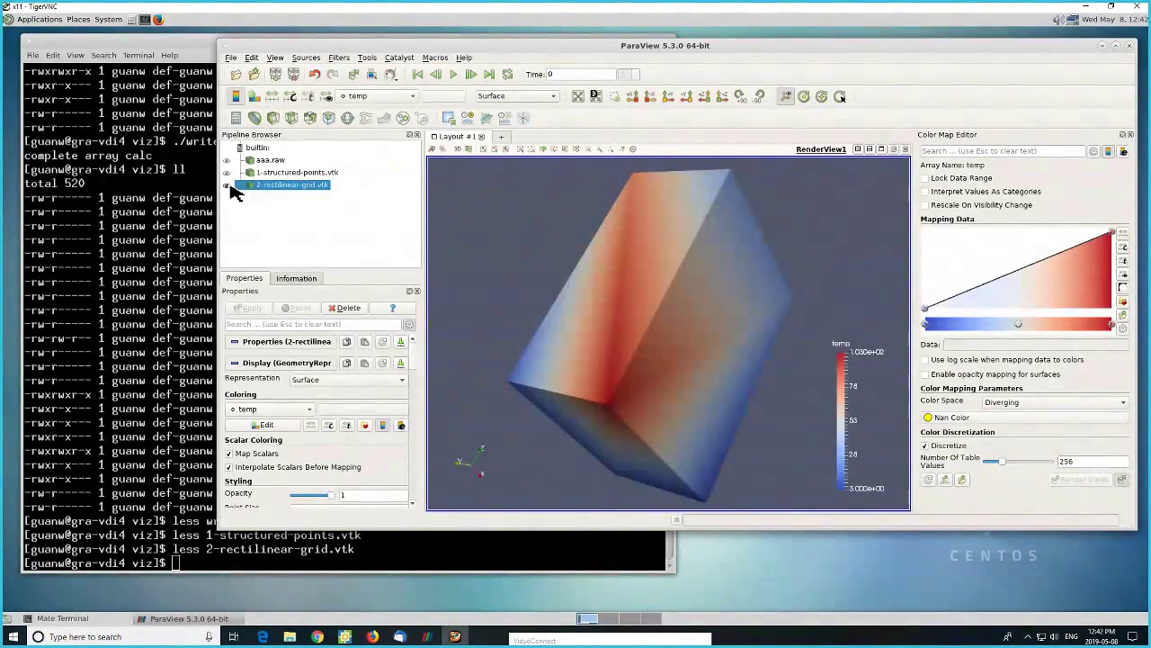
click(231, 184)
click(230, 172)
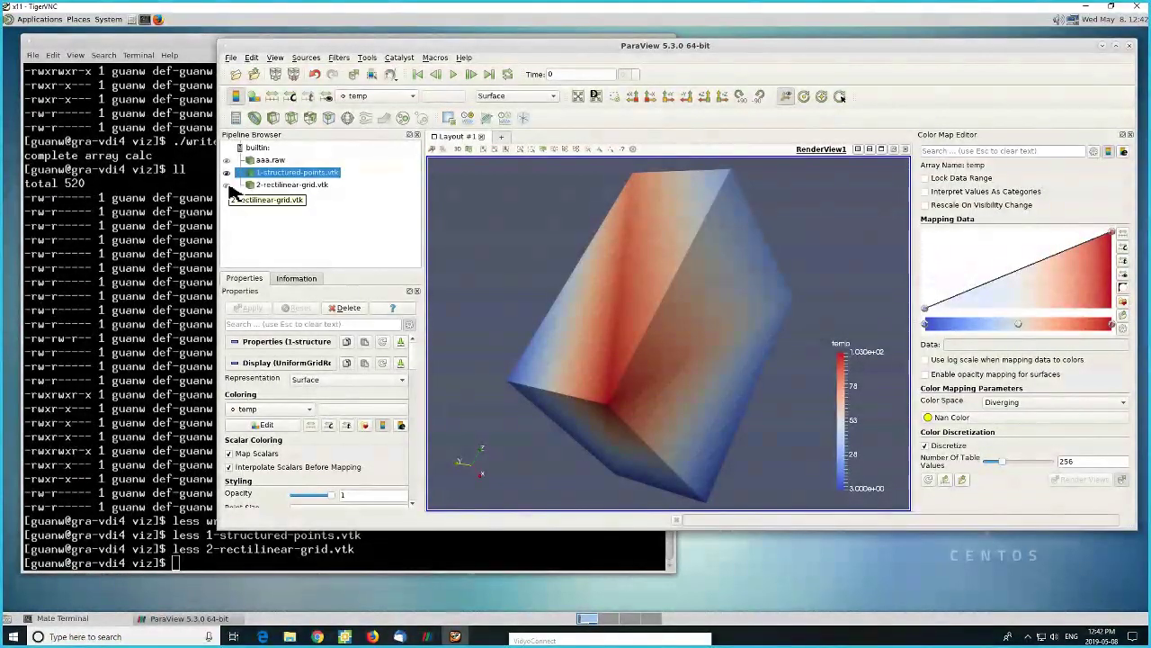
- Switch to the terminal, display 2-rectilinear-grid.vtk with less again, check its Y coordinates and close the listing
click(185, 274)
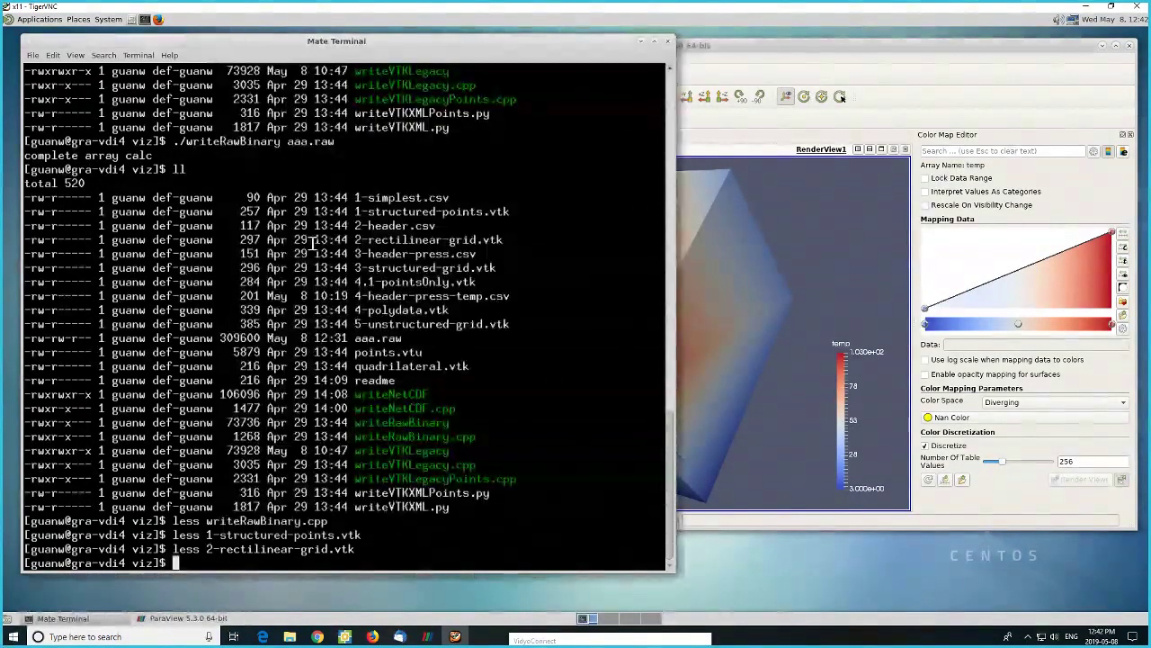
key(Up)
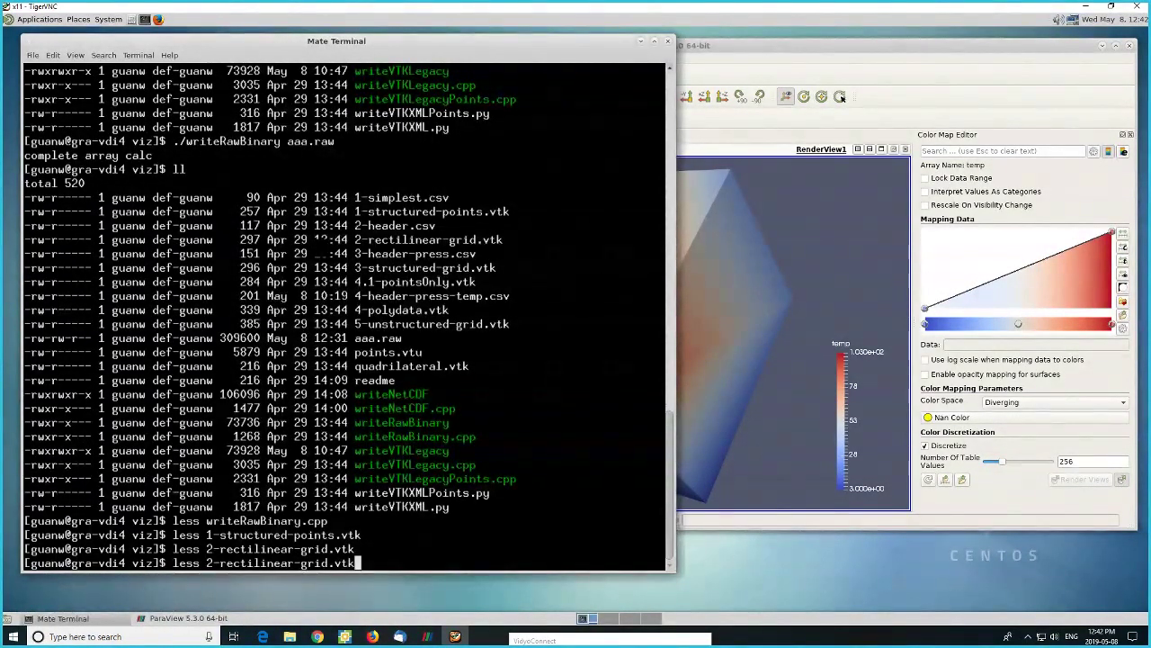
key(Return)
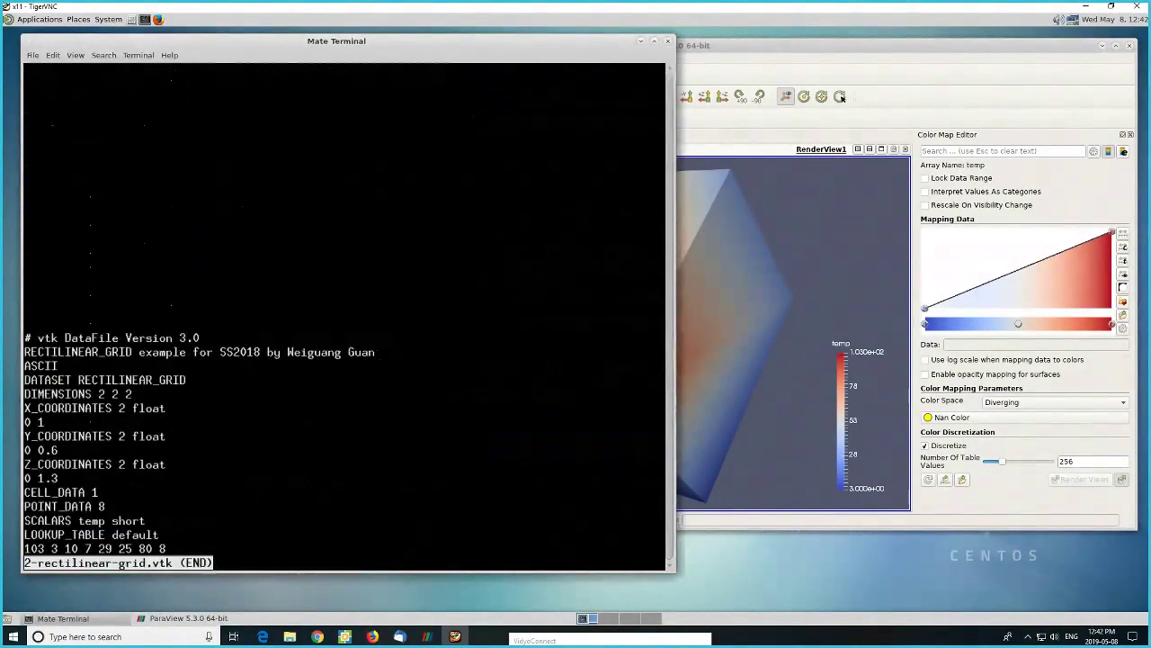
double_click(47, 450)
click(185, 485)
key(q)
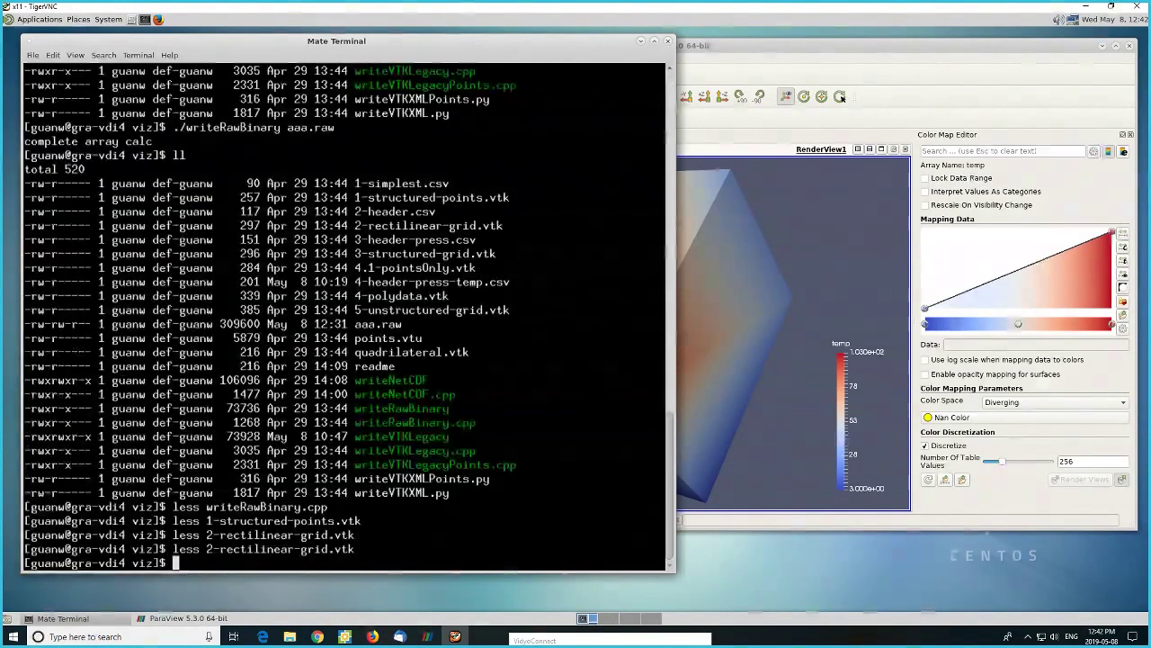
- Hide the displayed grid dataset in ParaView so the render view is empty, and return to the terminal
click(754, 58)
click(229, 184)
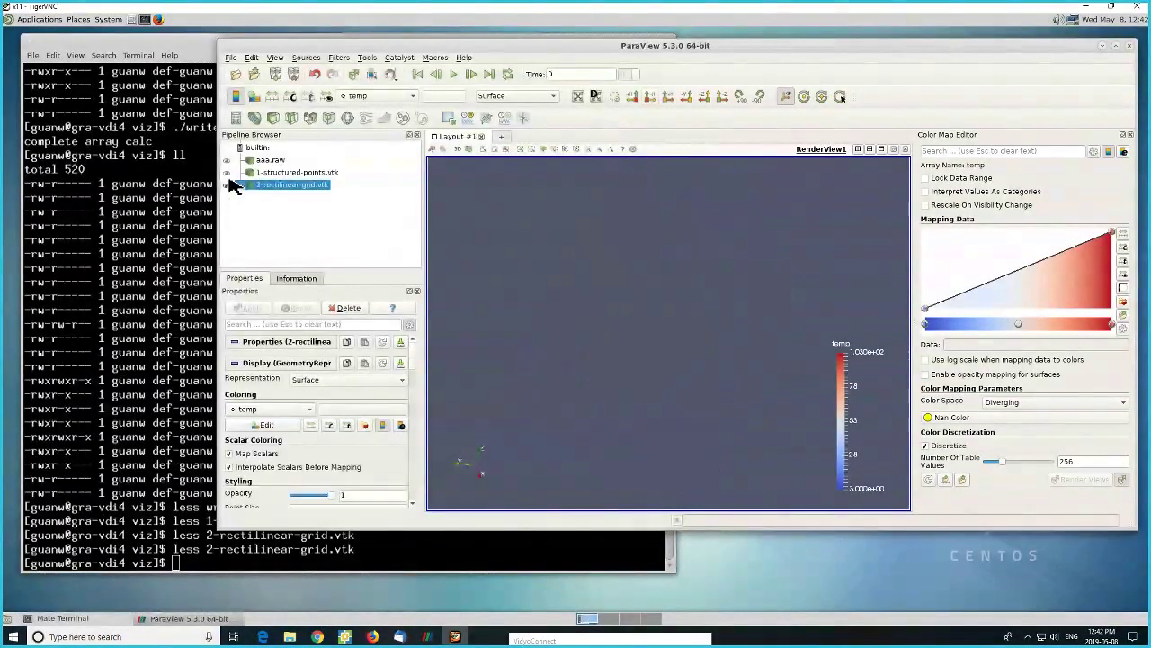
click(213, 226)
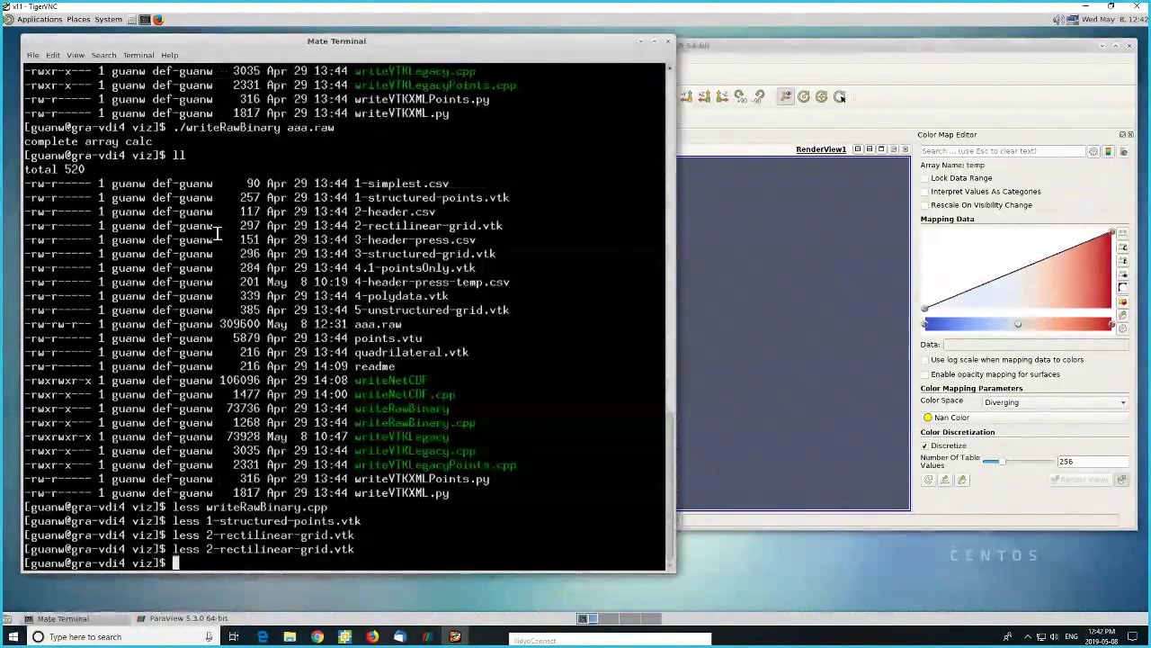
- Display the contents of 3-structured-grid.vtk with less
text(less)
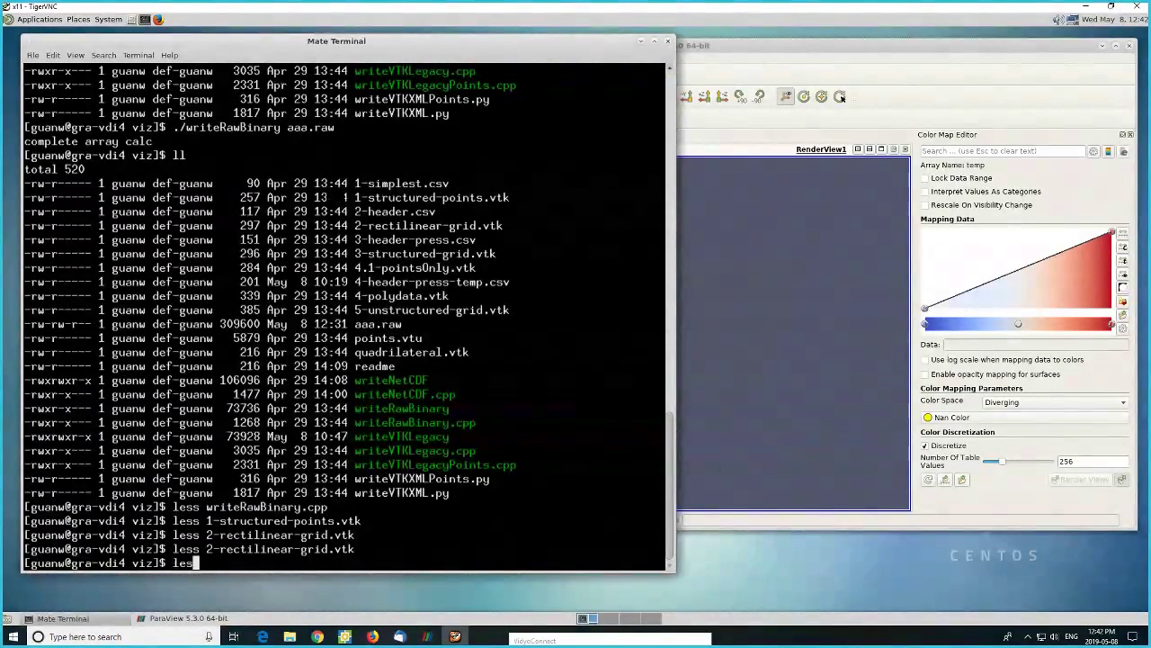
double_click(426, 258)
middle_click(459, 308)
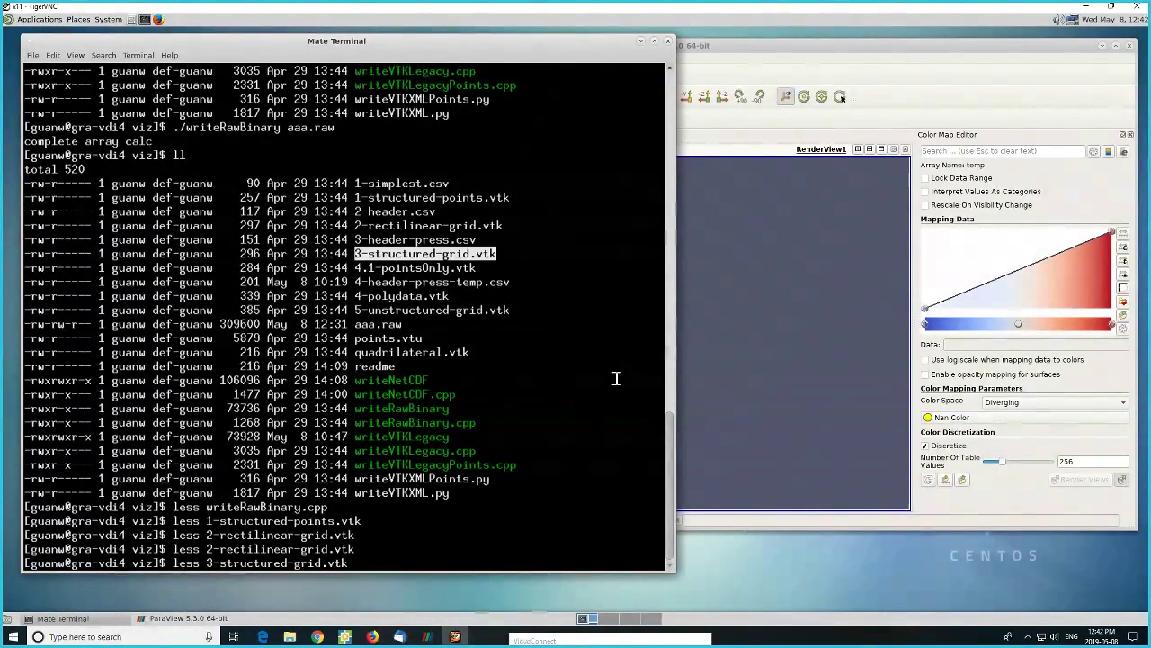
key(Return)
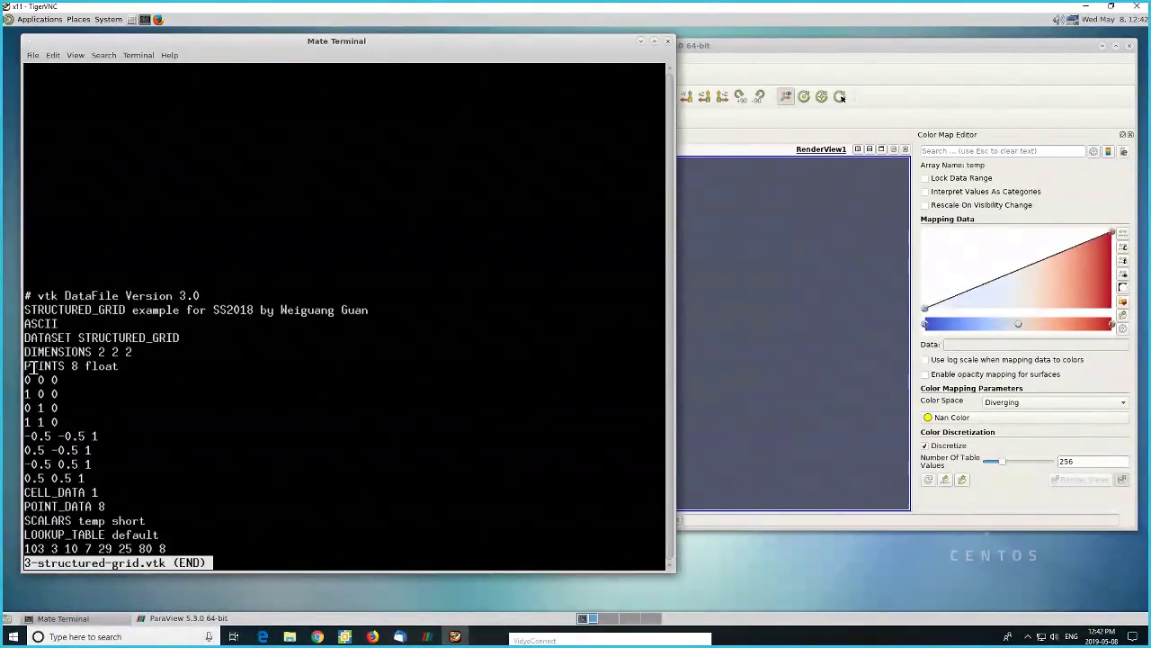
- Examine the POINTS declaration and the list of point coordinates in 3-structured-grid.vtk
drag(30, 366, 121, 366)
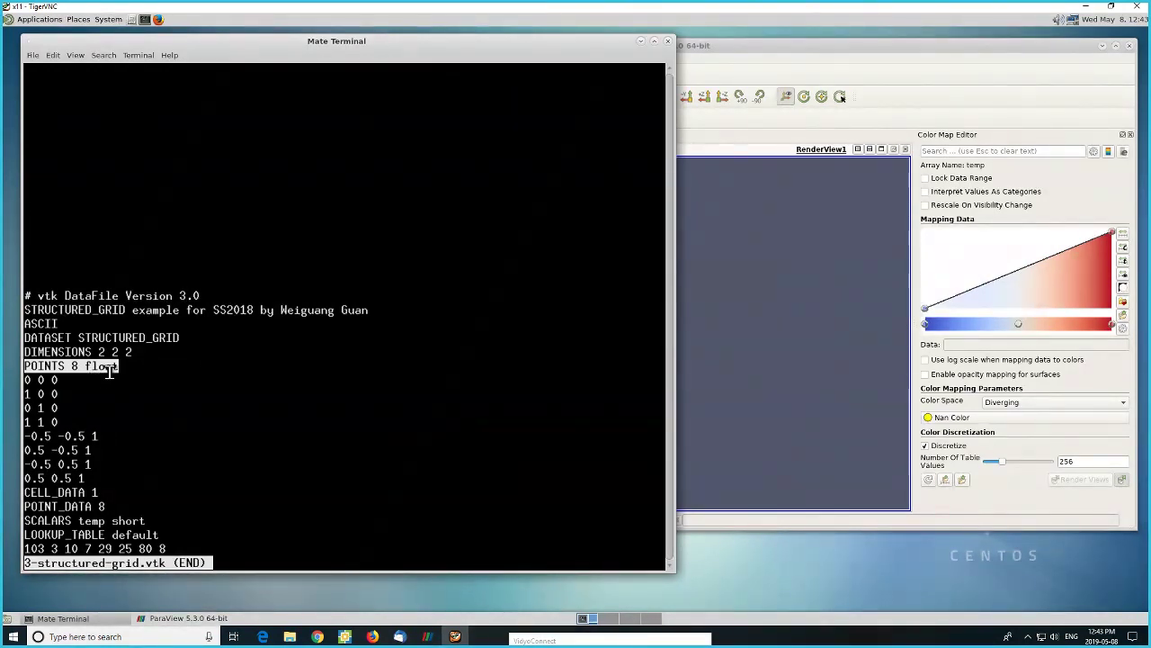
click(45, 382)
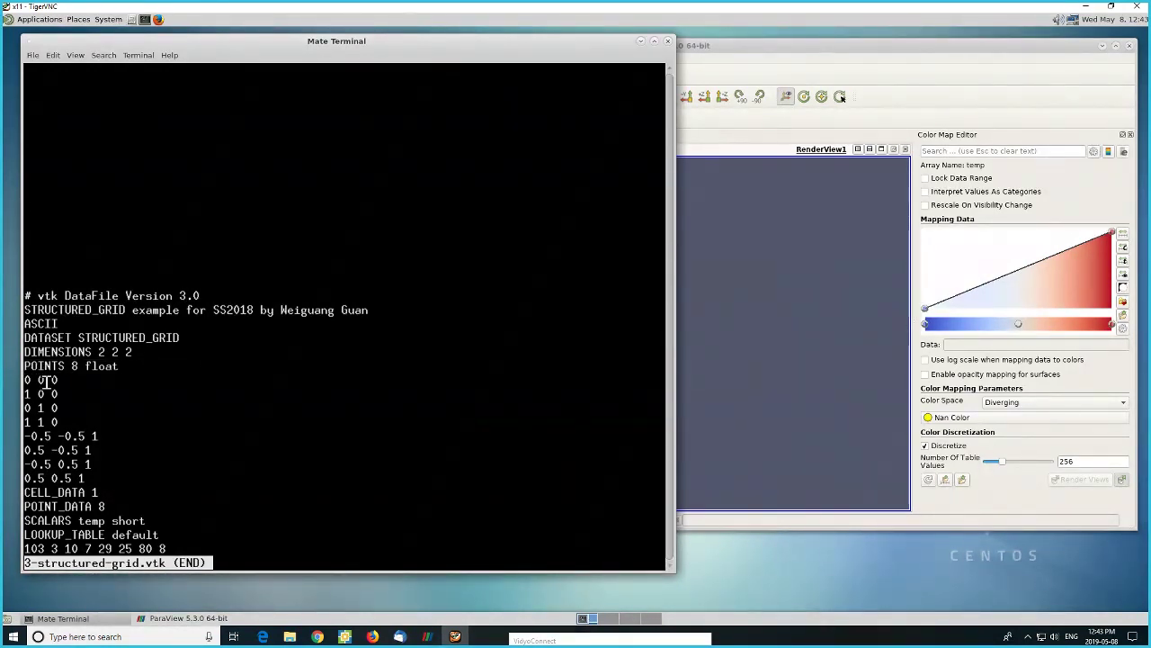
drag(29, 383, 108, 479)
click(154, 456)
- Switch to ParaView, load 3-structured-grid.vtk into the pipeline and apply it
click(748, 58)
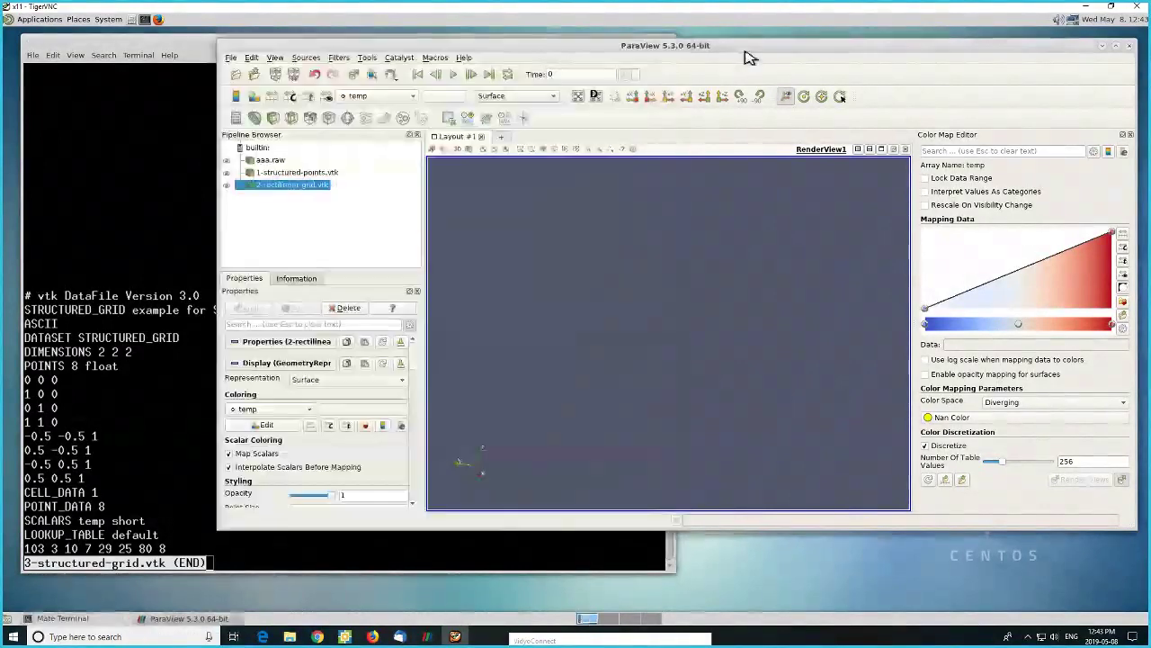
click(235, 74)
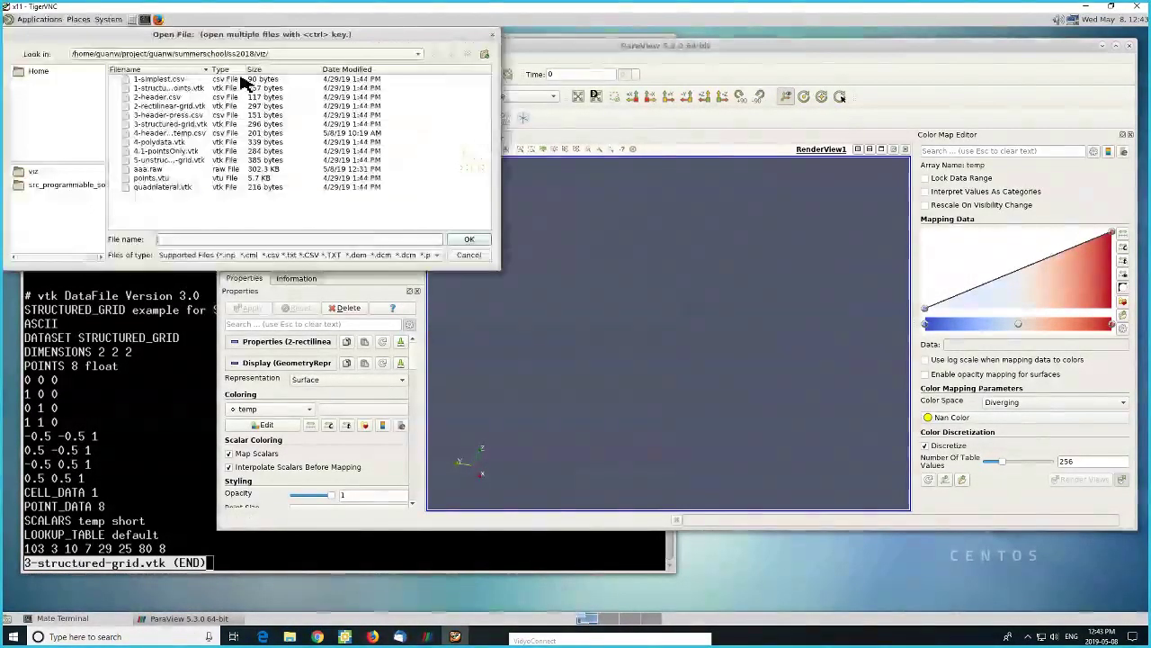
click(168, 124)
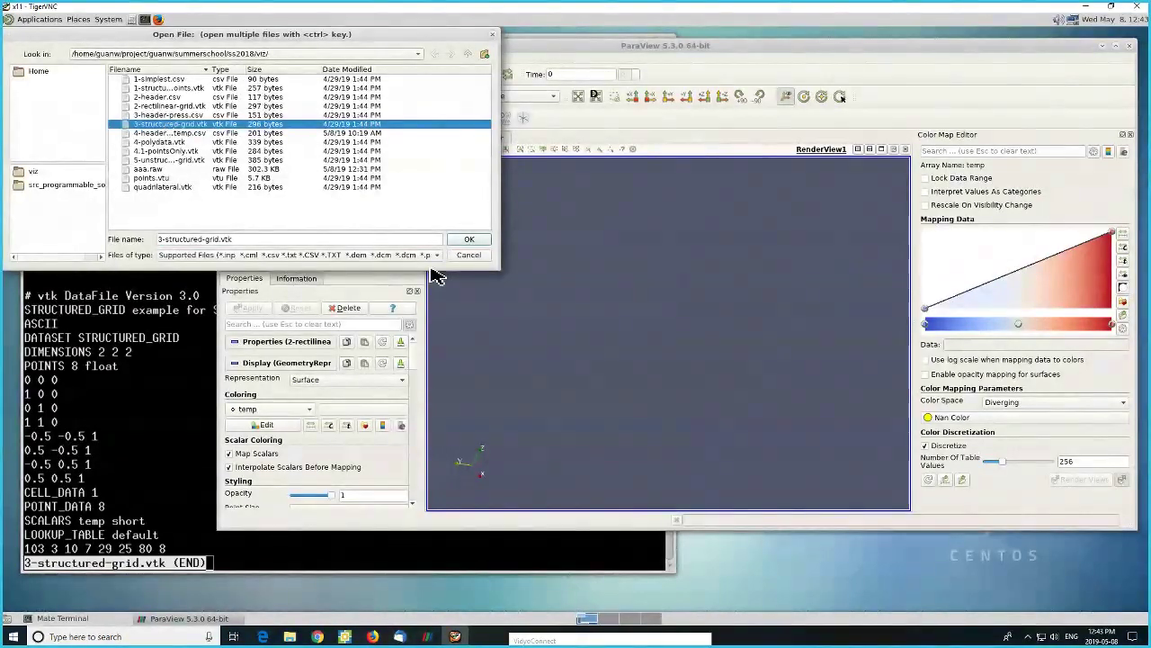
click(466, 241)
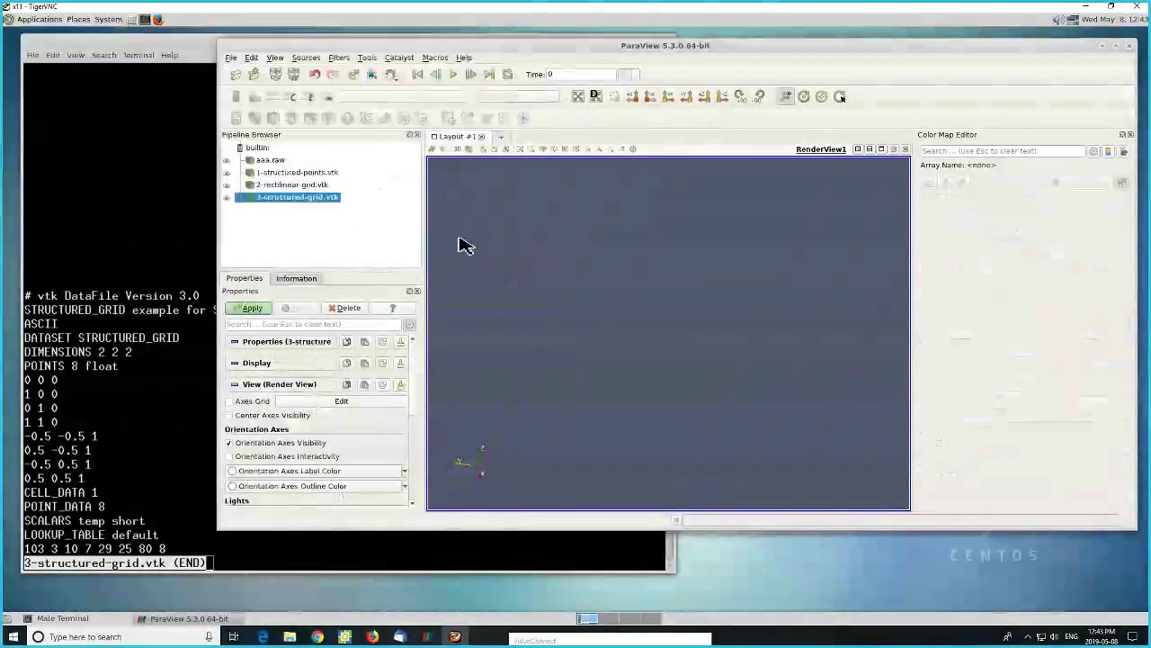
click(264, 308)
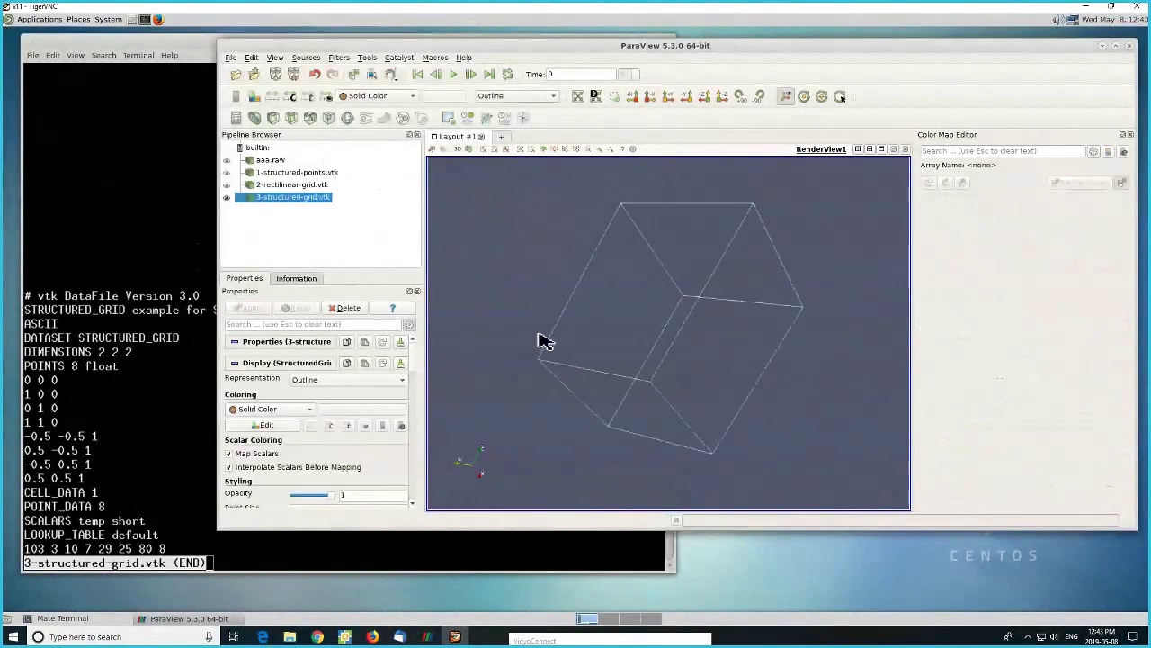
- Set the structured grid's representation to Surface and color it by temp
click(333, 381)
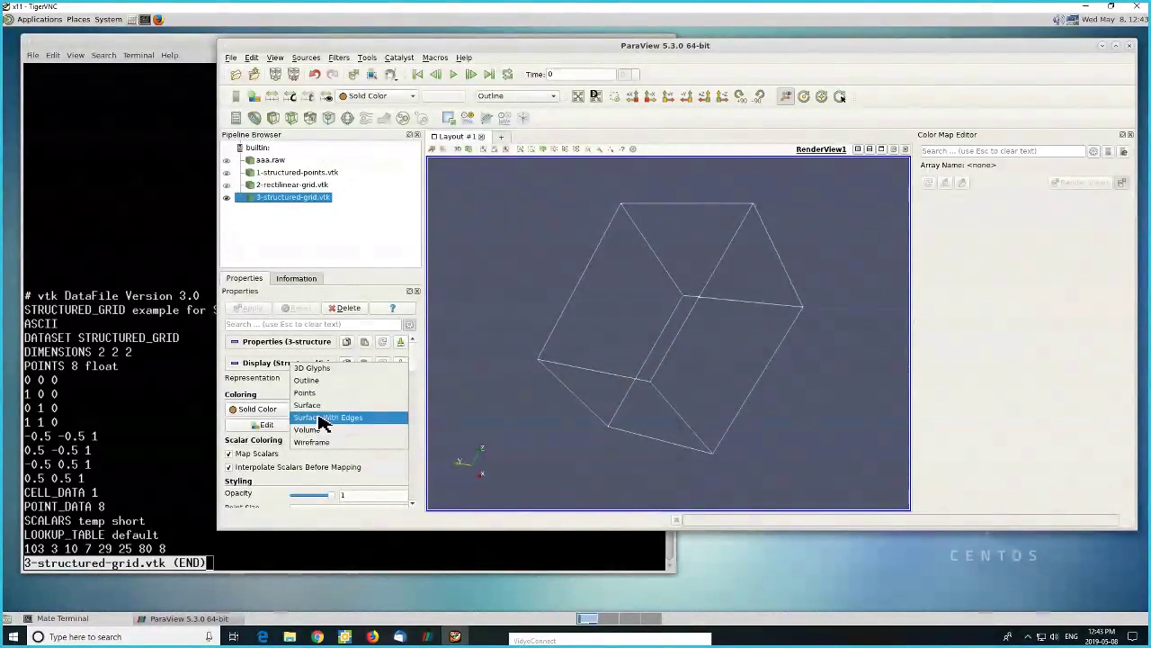
click(319, 407)
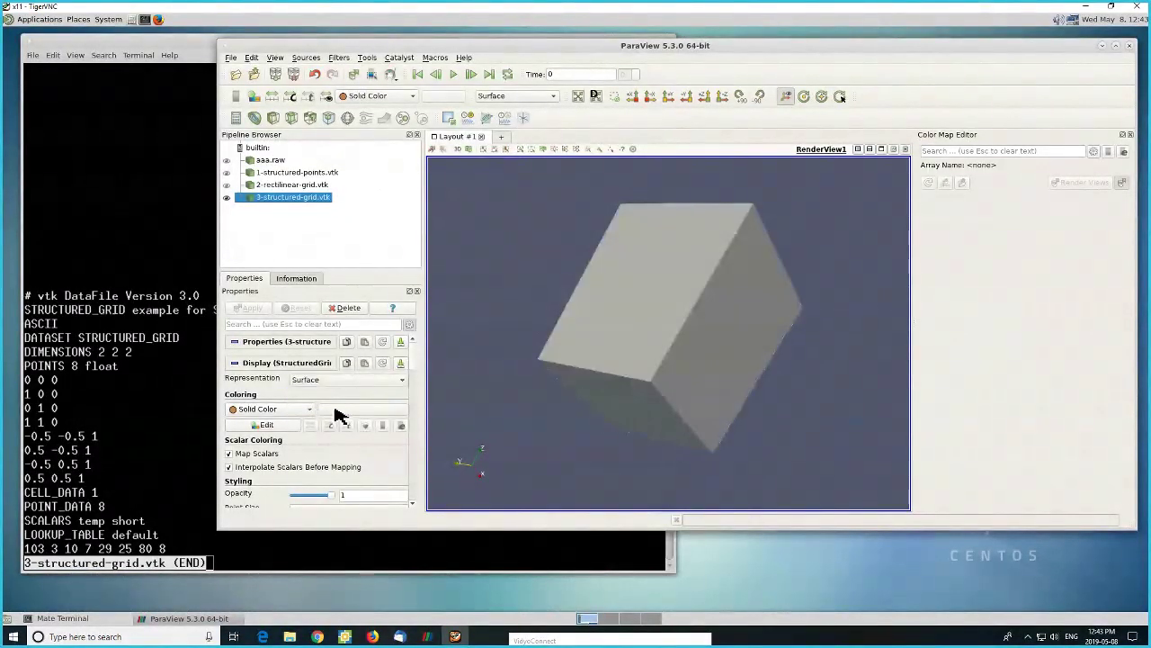
click(260, 414)
click(255, 421)
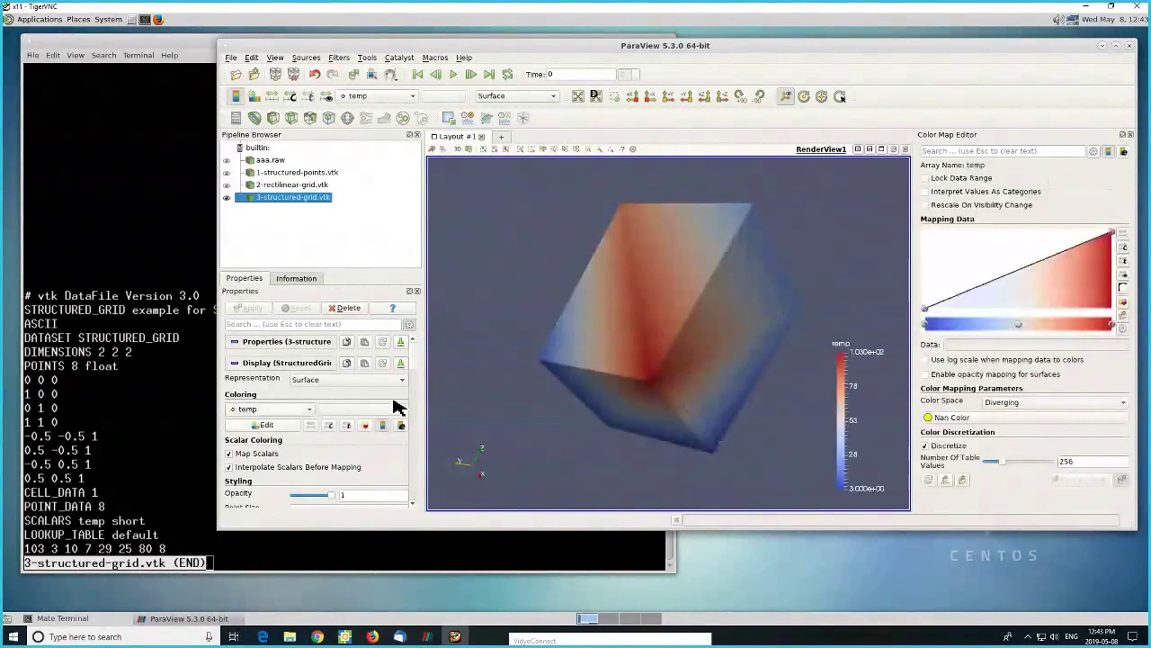
- Inspect the temp-colored structured grid from several angles in the render view
drag(506, 371, 706, 422)
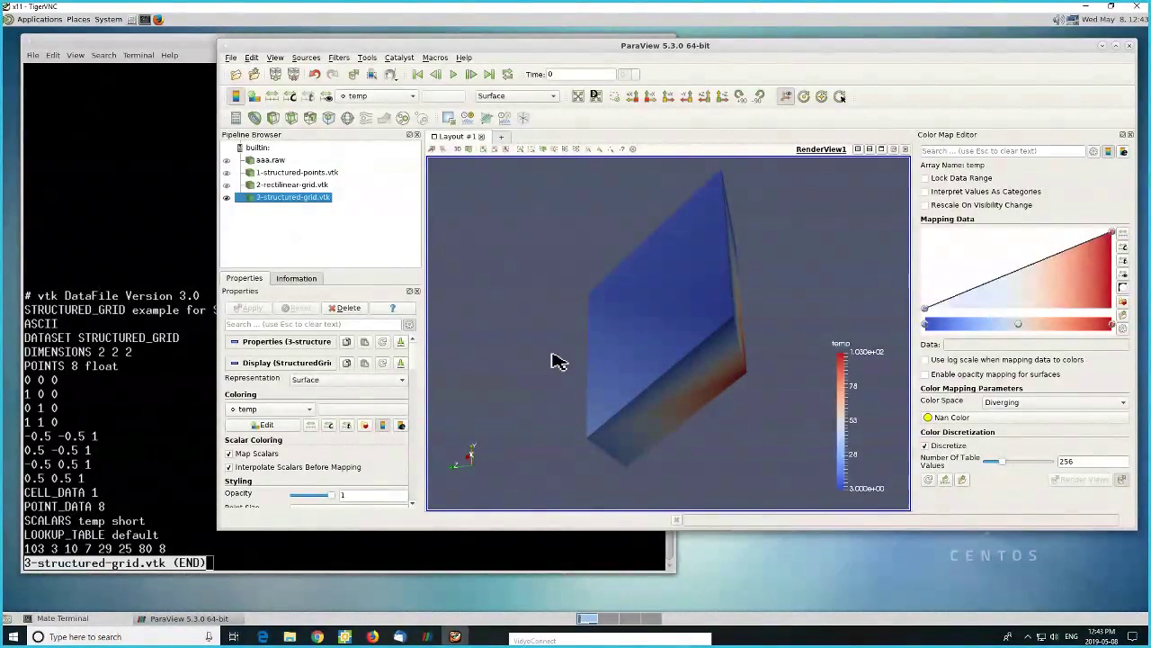
drag(552, 355, 563, 316)
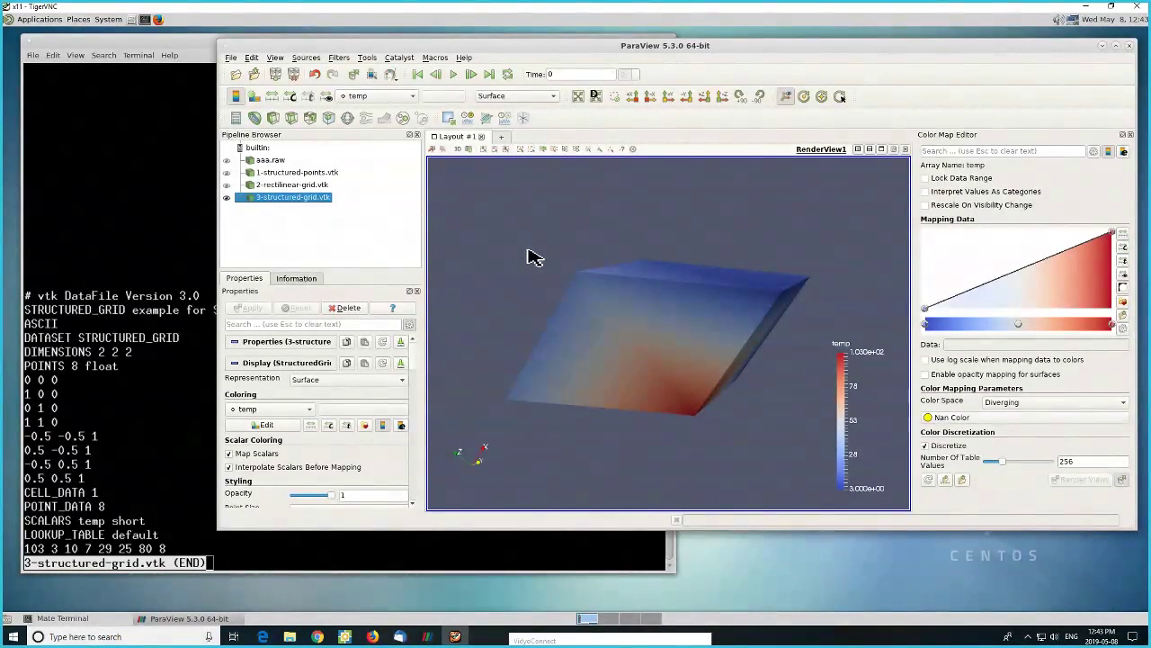
drag(537, 260, 763, 341)
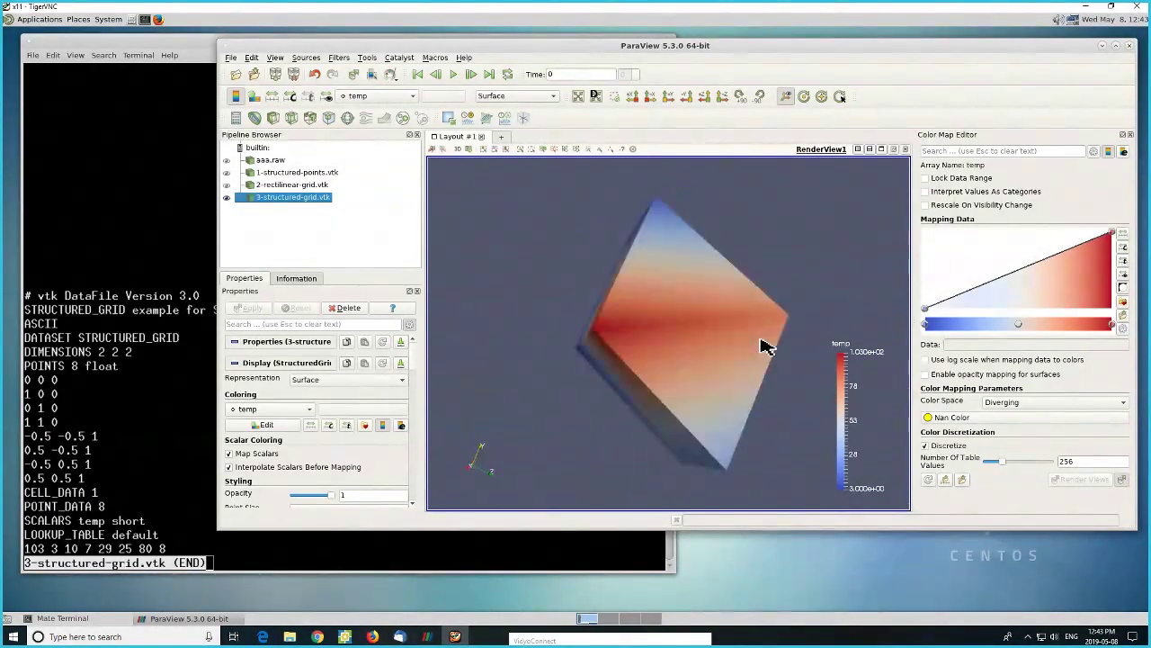
drag(494, 258, 558, 290)
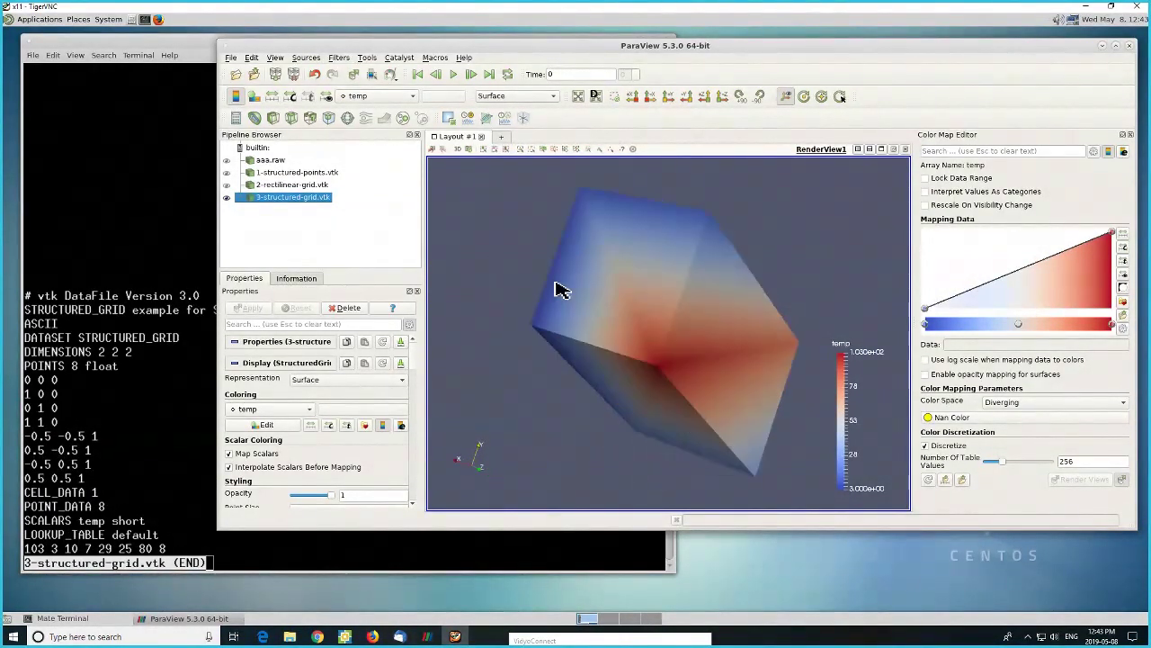
- Switch to the terminal and examine the header section and temp scalar values of 3-structured-grid.vtk
click(172, 267)
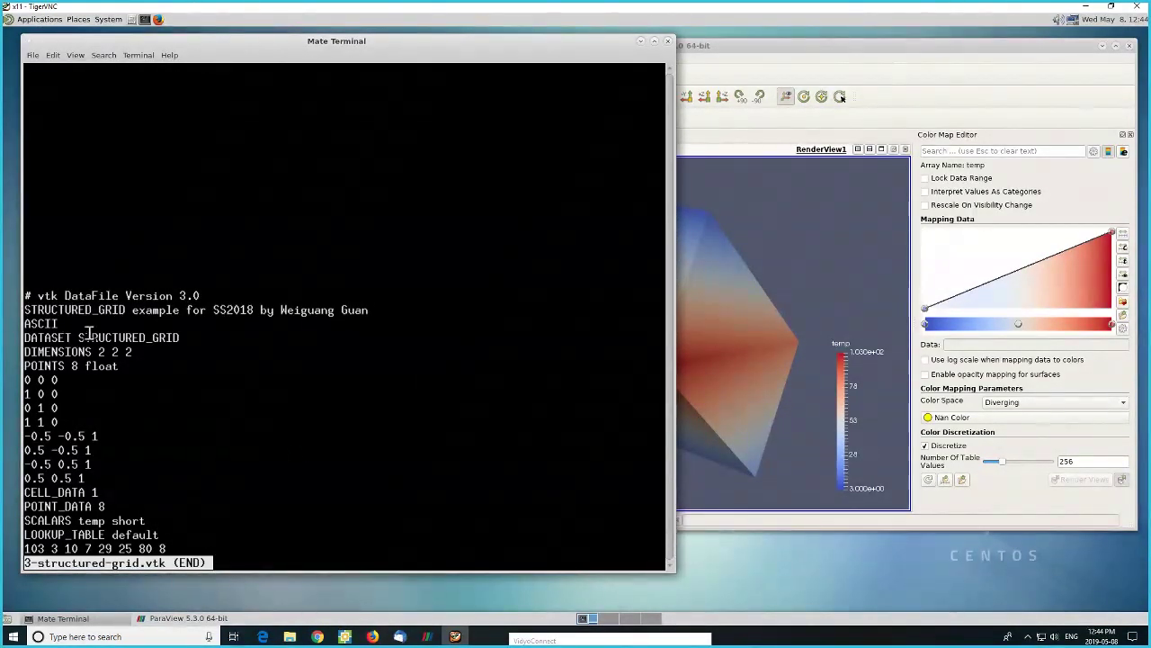
drag(28, 295, 194, 538)
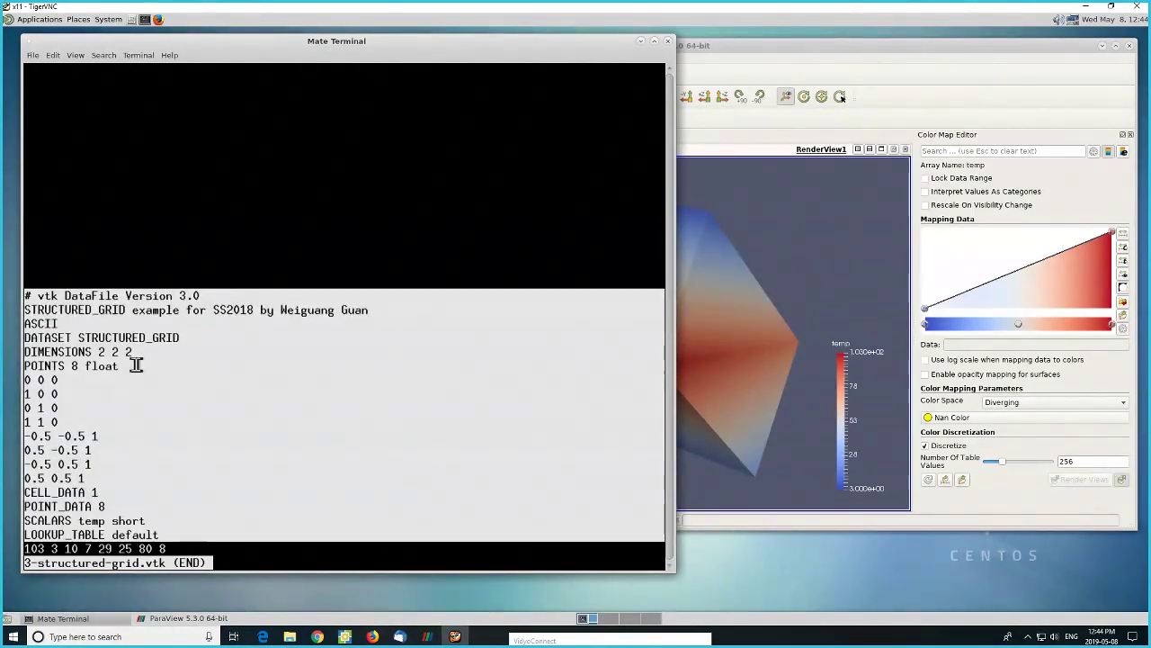
click(99, 548)
drag(30, 551, 166, 554)
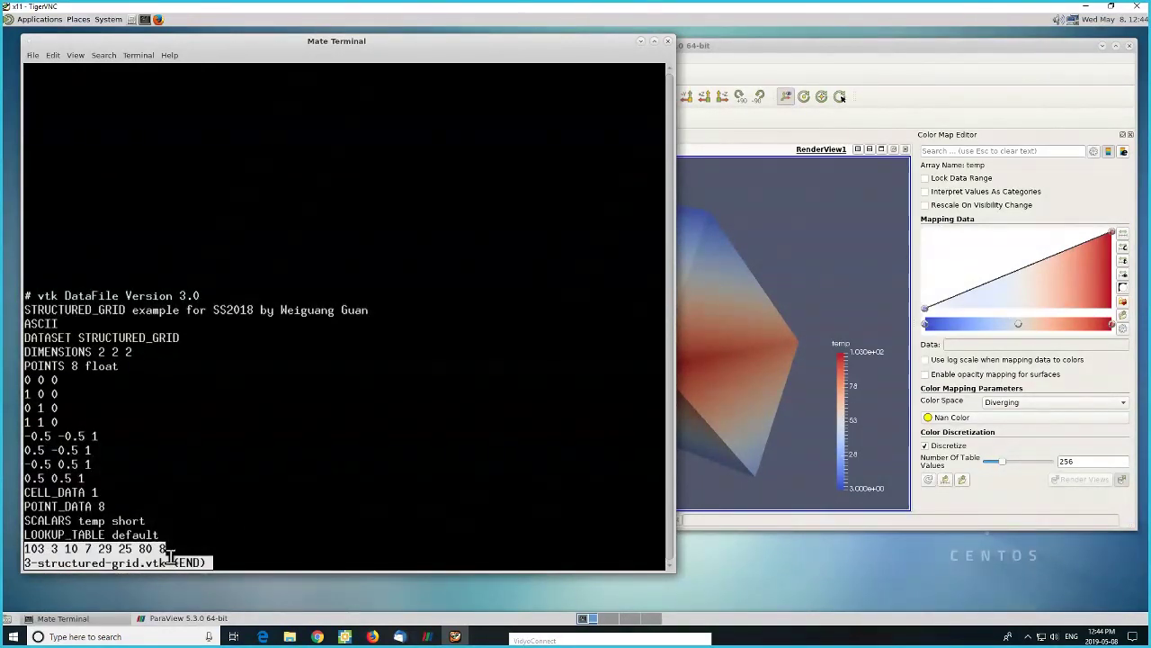
click(511, 425)
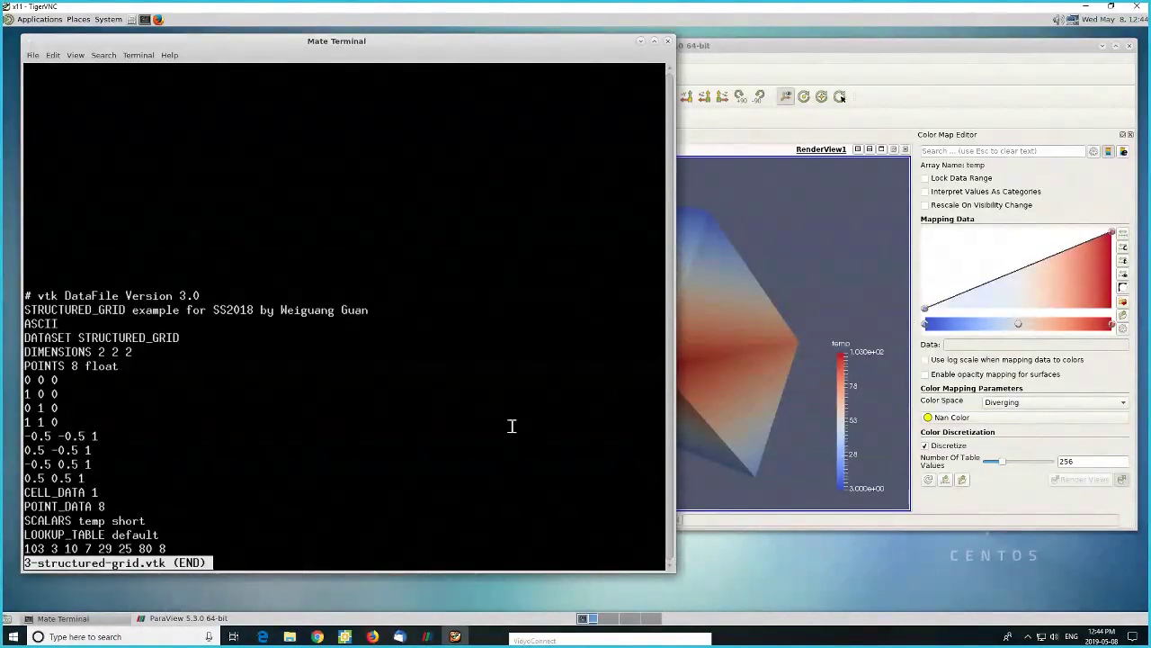
- Close 3-structured-grid.vtk and display the source file writeVTKLegacy.cpp with less
key(q)
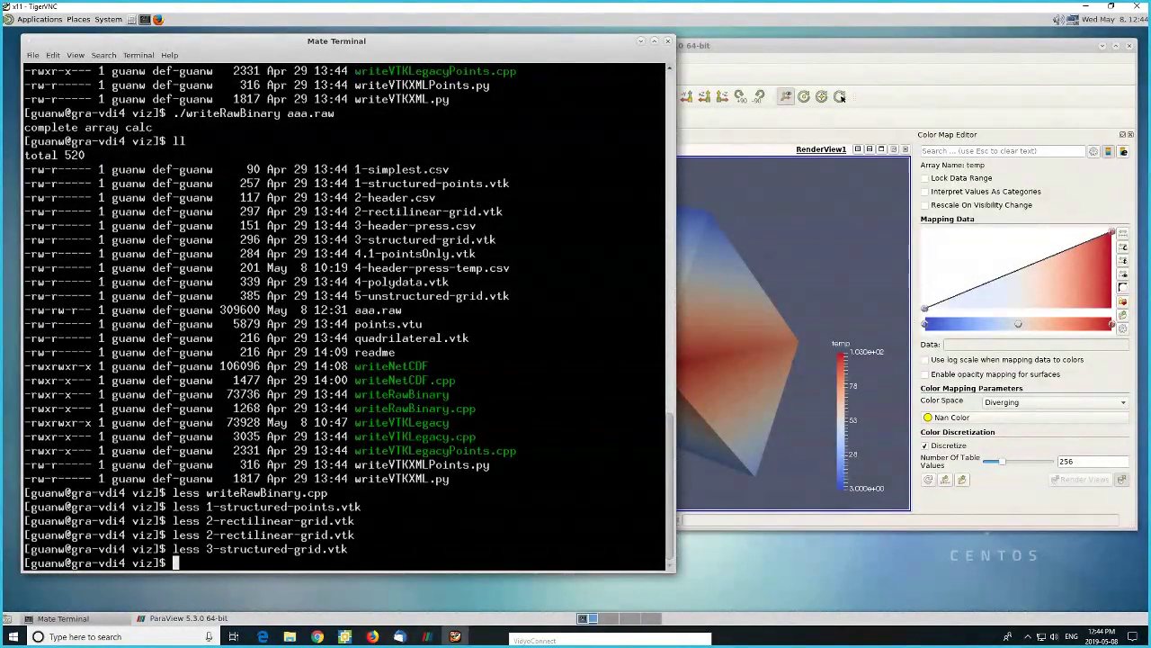
text(less)
double_click(454, 436)
middle_click(540, 372)
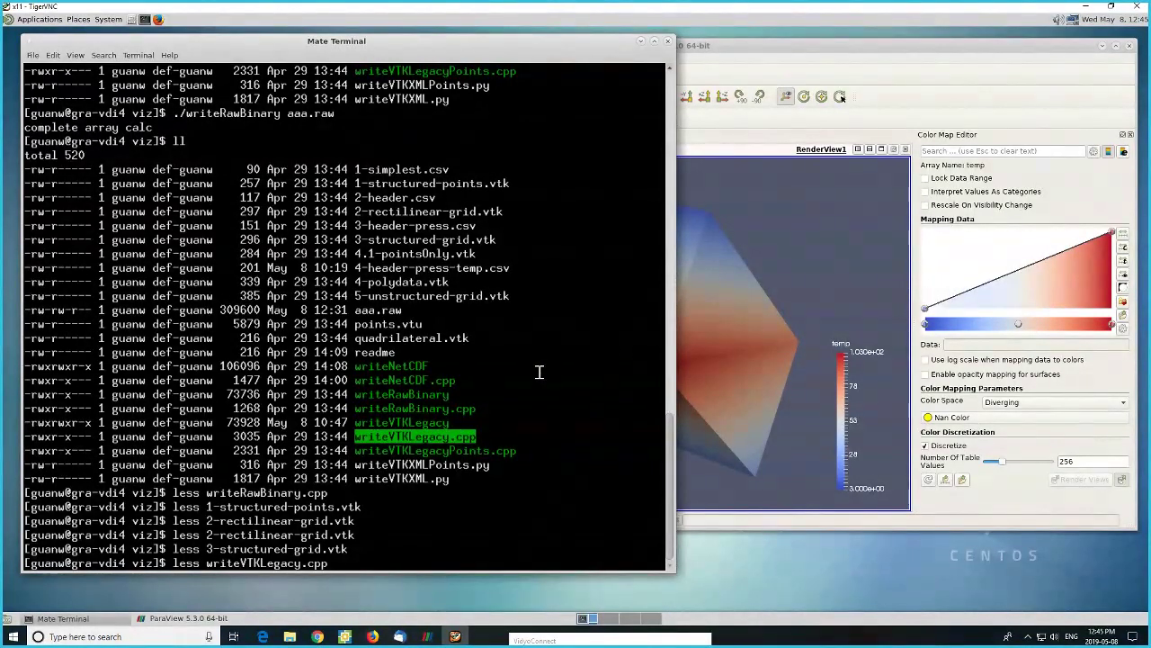
key(Return)
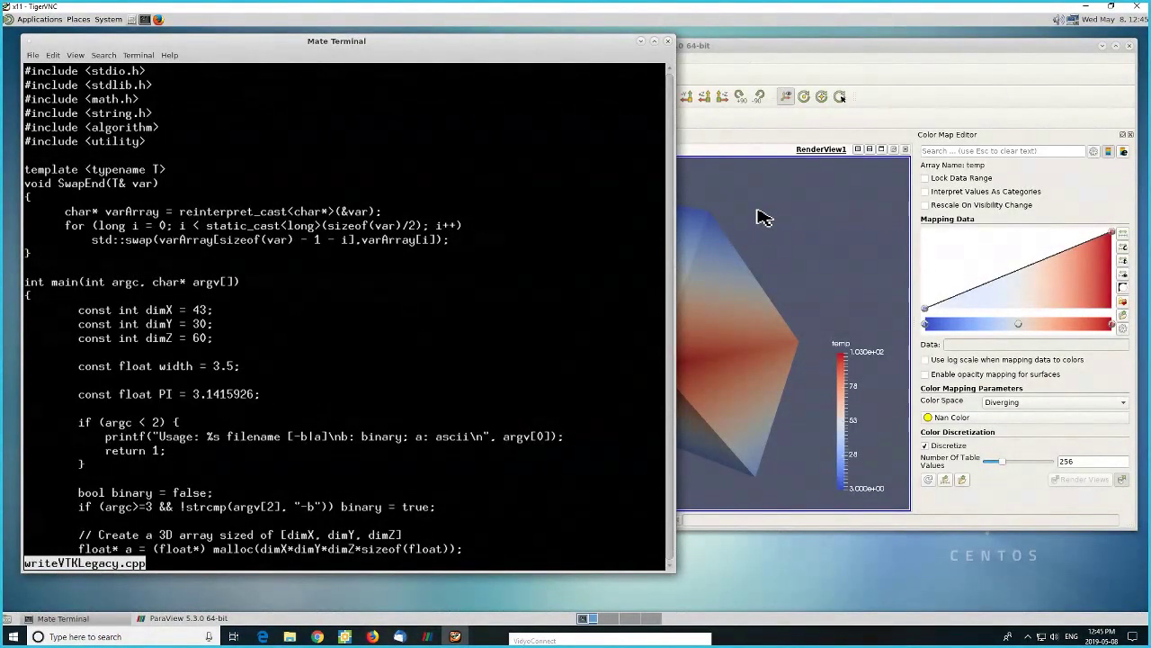
- Switch to ParaView, hide 3-structured-grid.vtk and show the aaa.raw volume in the render view
click(781, 54)
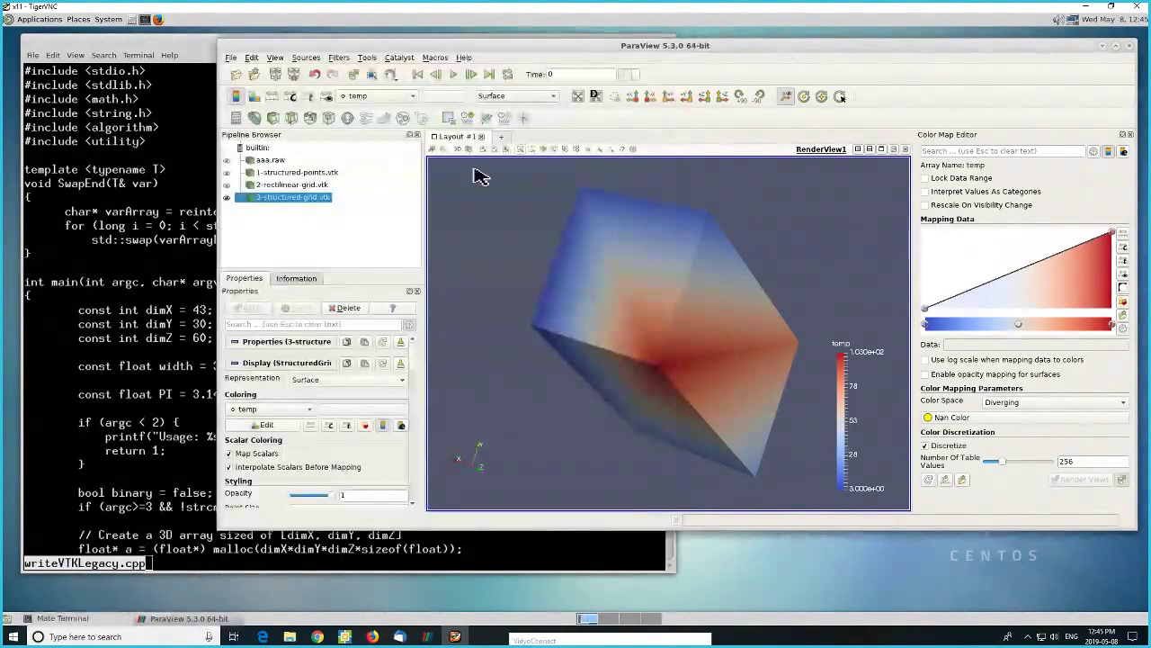
click(228, 197)
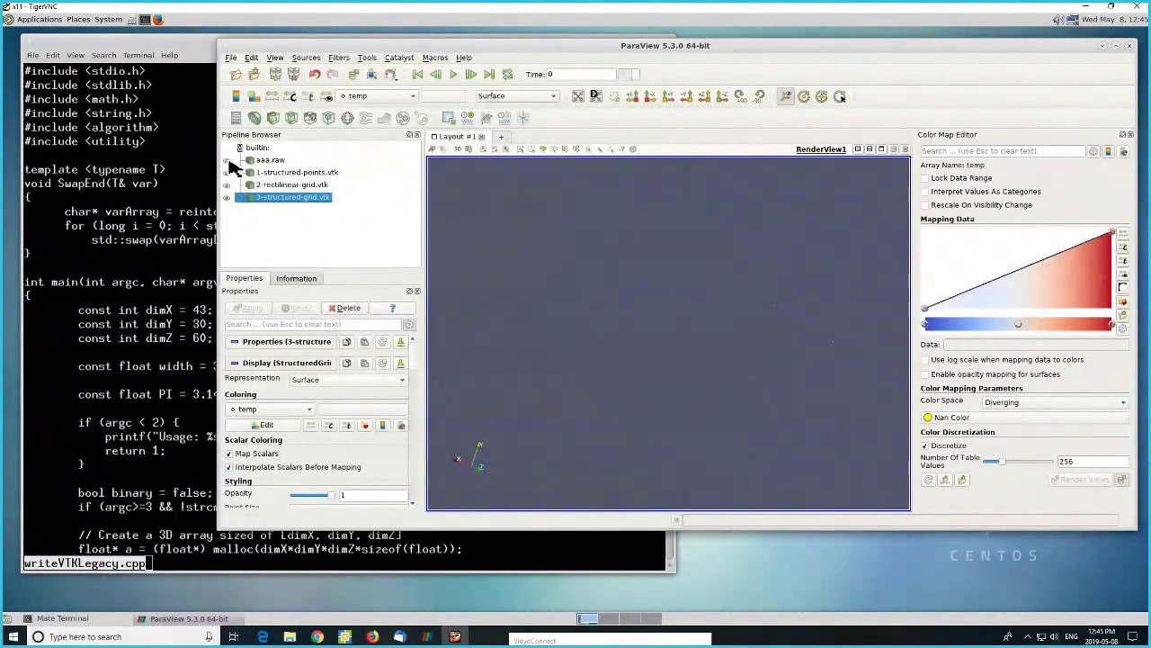
click(227, 159)
drag(622, 303, 689, 264)
drag(562, 386, 552, 315)
- Return to the terminal and examine the dimX, dimY and dimZ constants and the array calculation loop in writeVTKLegacy.cpp
click(180, 306)
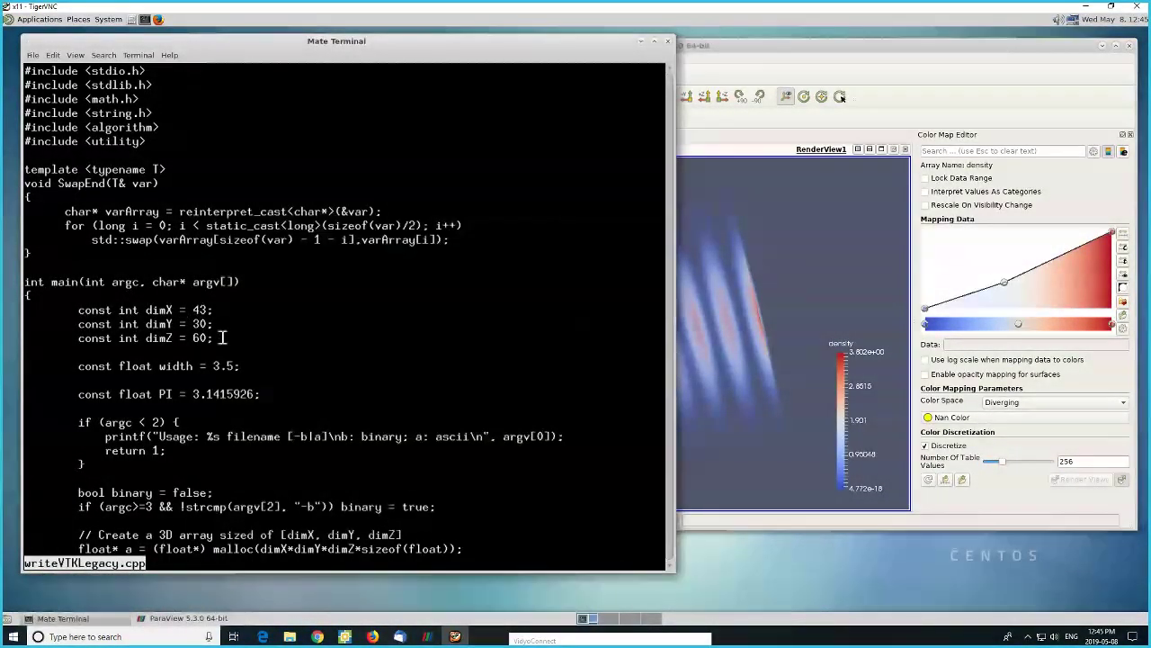
double_click(197, 309)
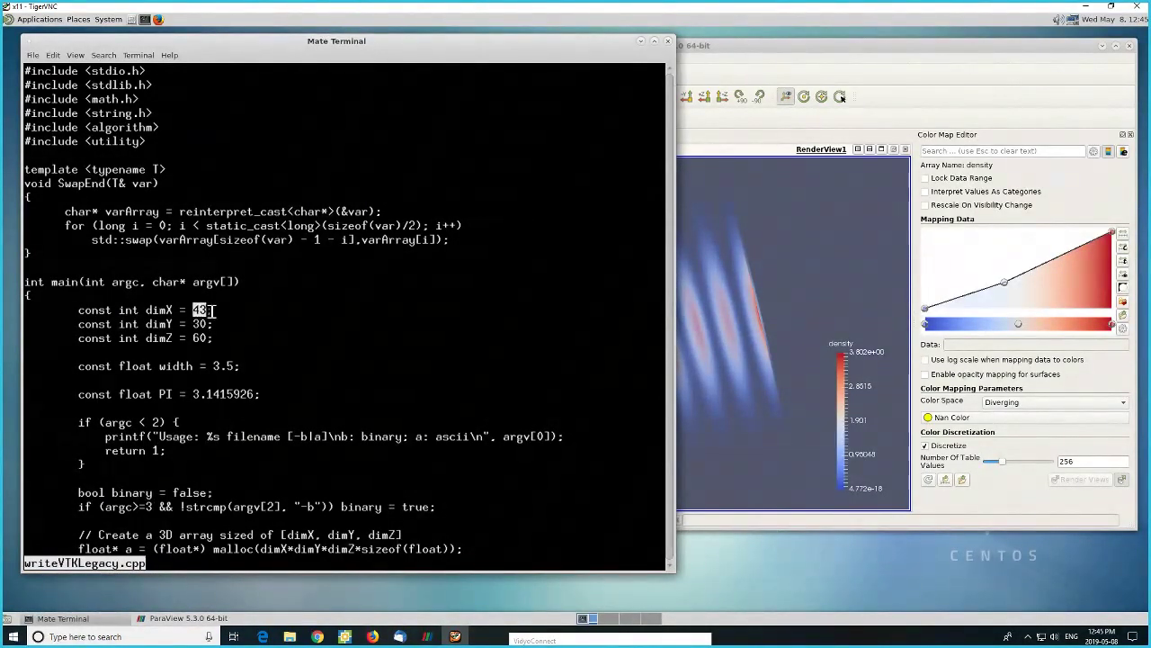
double_click(212, 324)
double_click(199, 338)
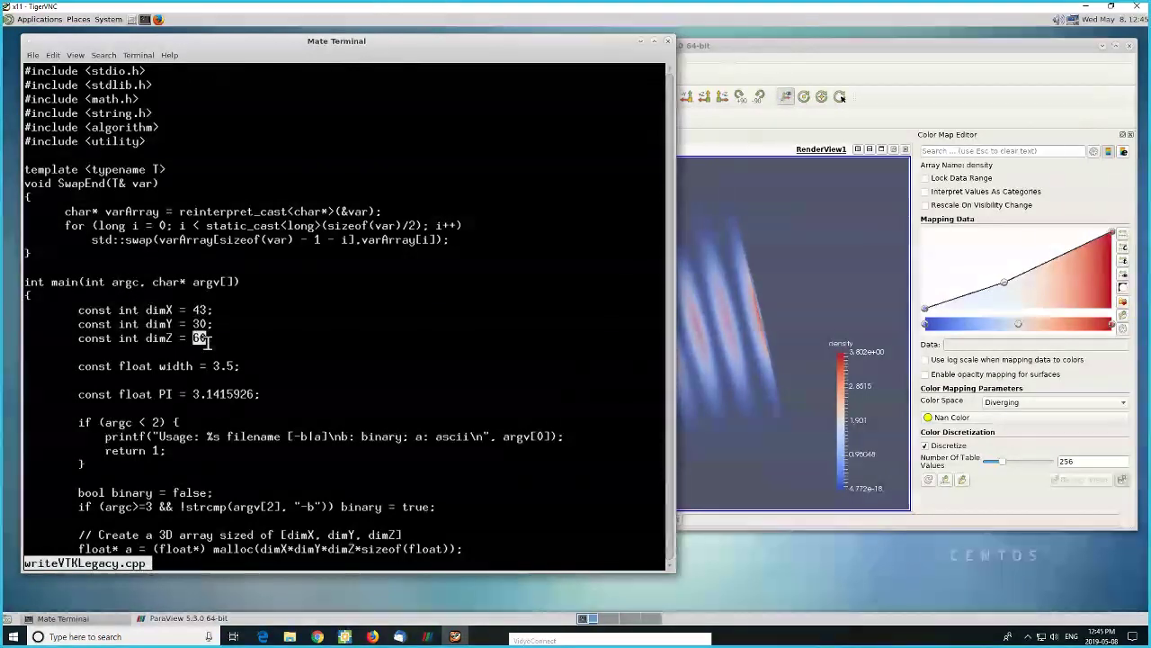
scroll(265, 335, down, 5)
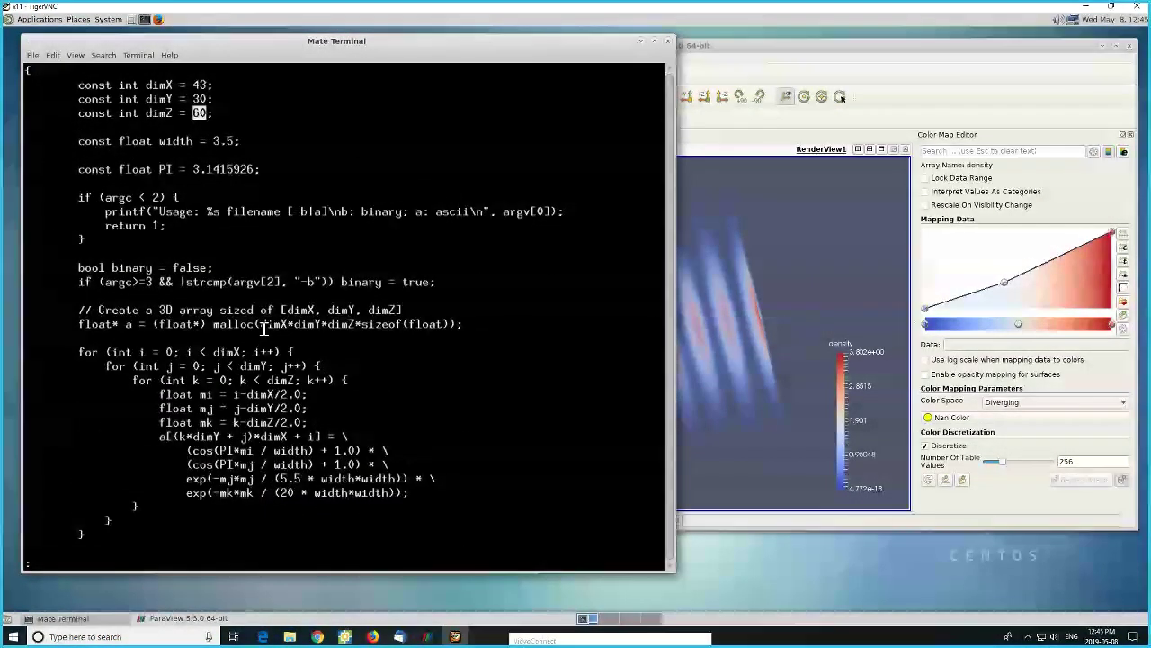
scroll(265, 333, down, 5)
scroll(262, 330, up, 5)
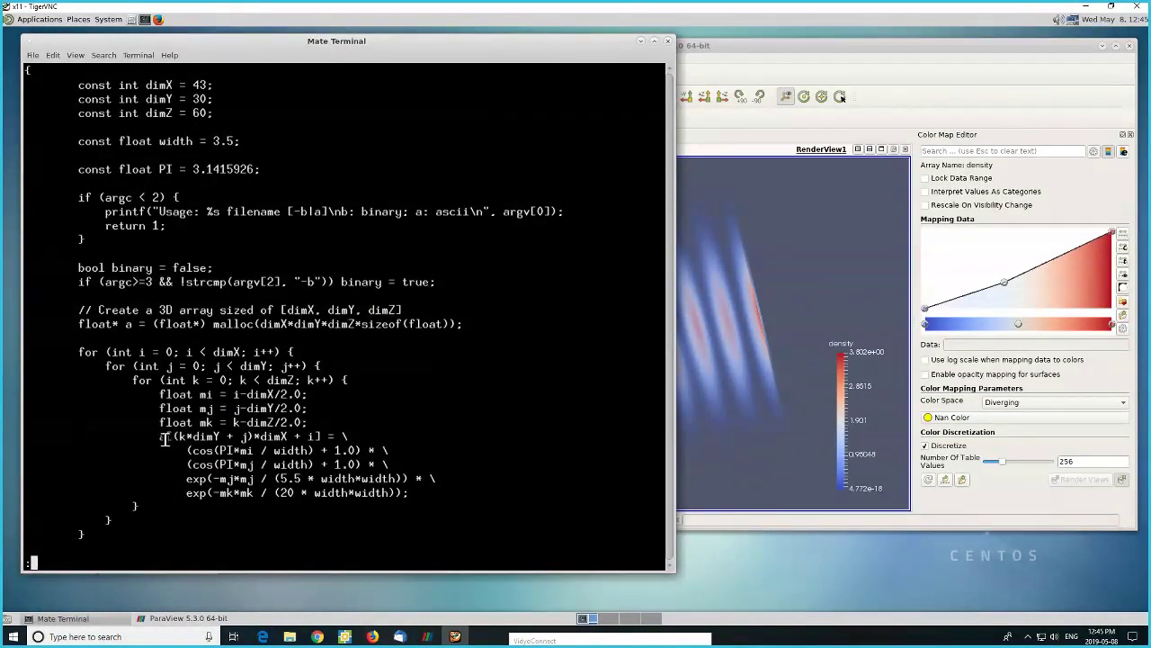
drag(160, 438, 172, 440)
- Examine the code that opens the output file in wb mode and writes the VTK version header
scroll(288, 353, down, 9)
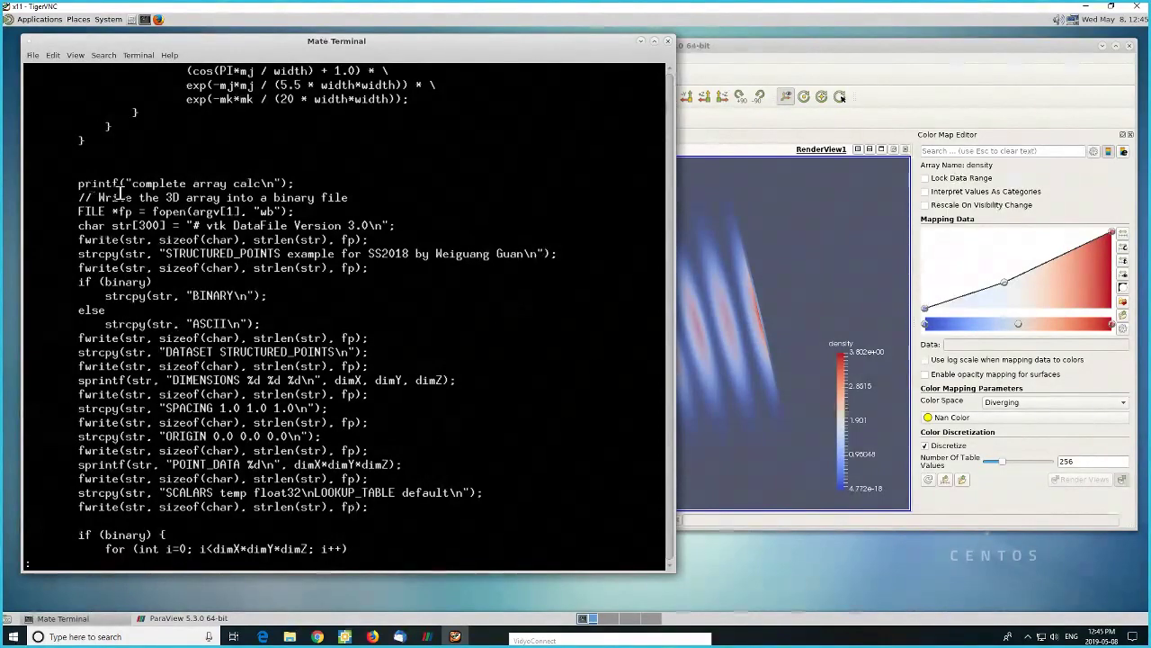
double_click(266, 213)
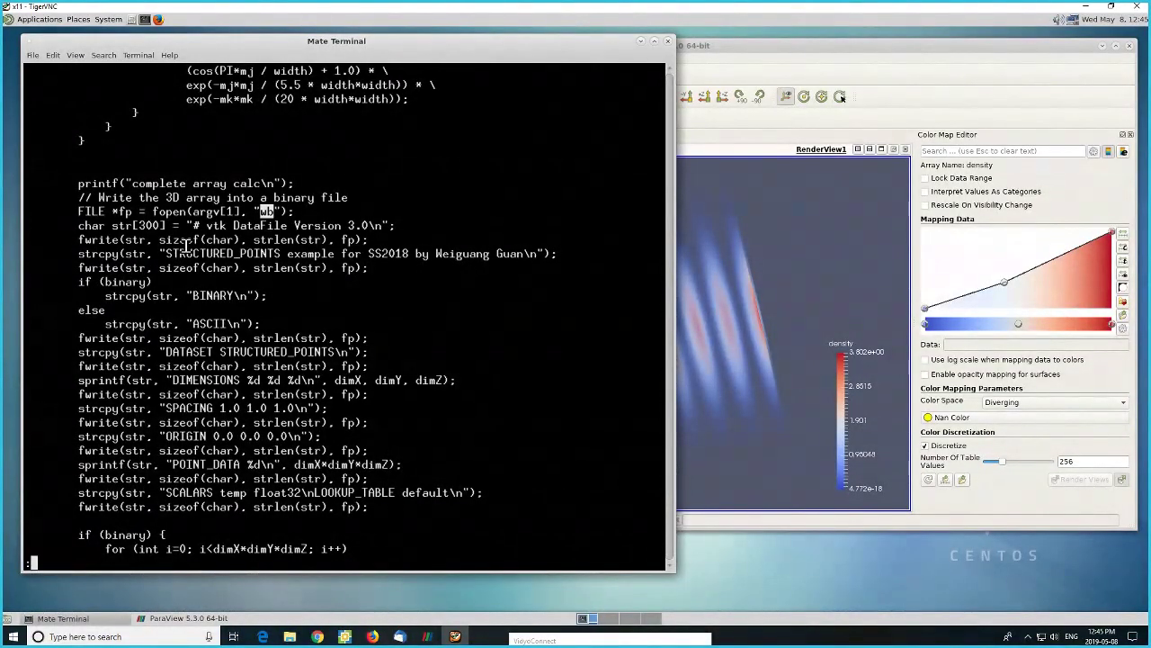
double_click(94, 241)
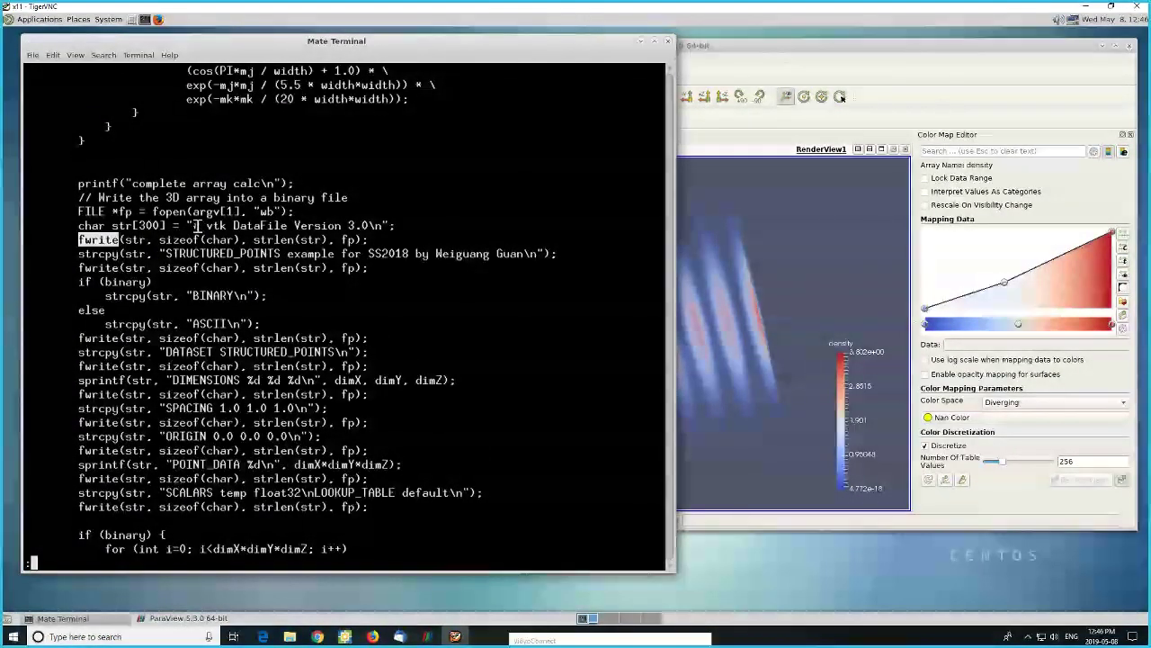
drag(195, 226, 375, 228)
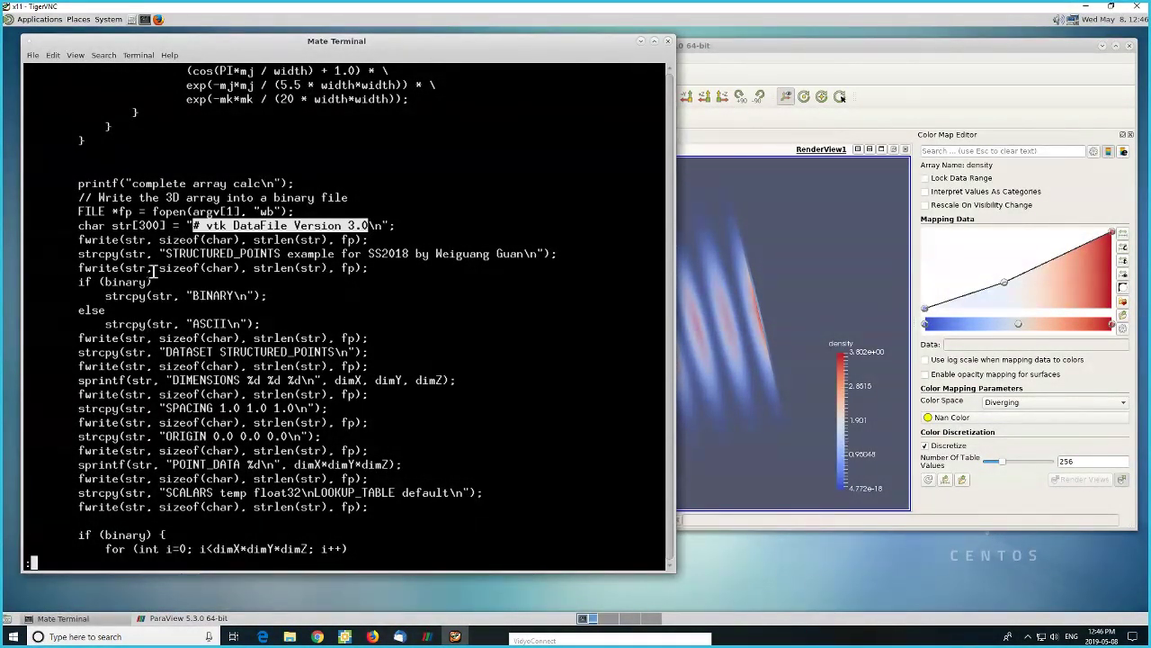
click(201, 338)
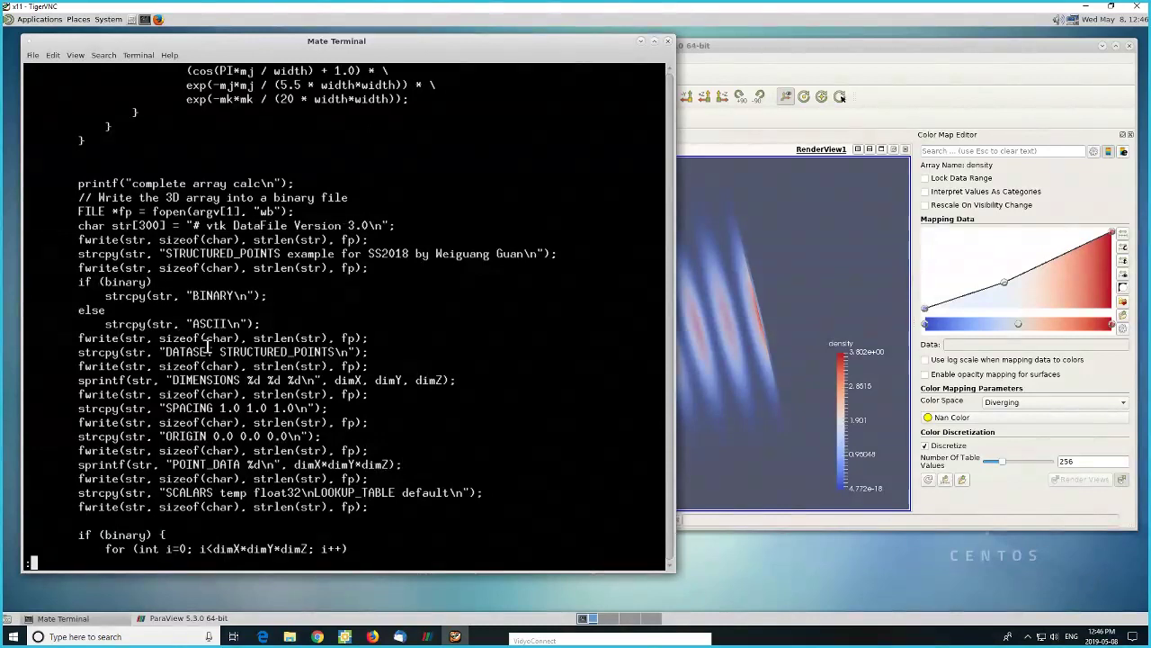
- Examine the branch choosing the BINARY or ASCII keyword and the DATASET STRUCTURED_POINTS declaration in the header-writing code
double_click(126, 283)
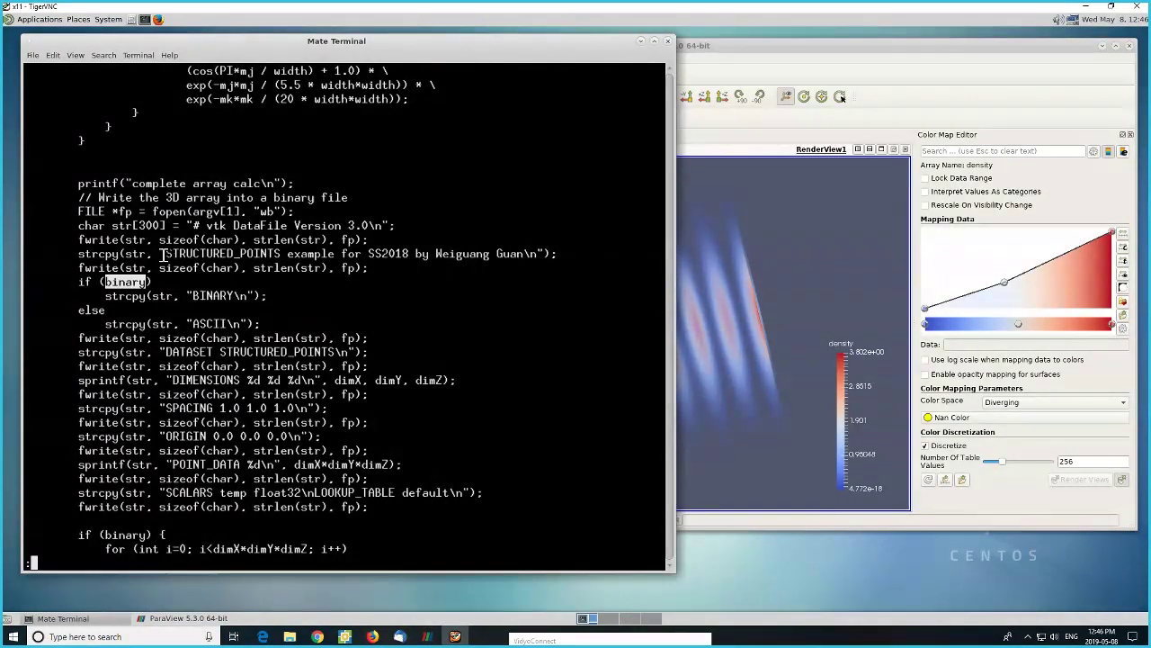
scroll(144, 270, up, 7)
scroll(163, 256, down, 5)
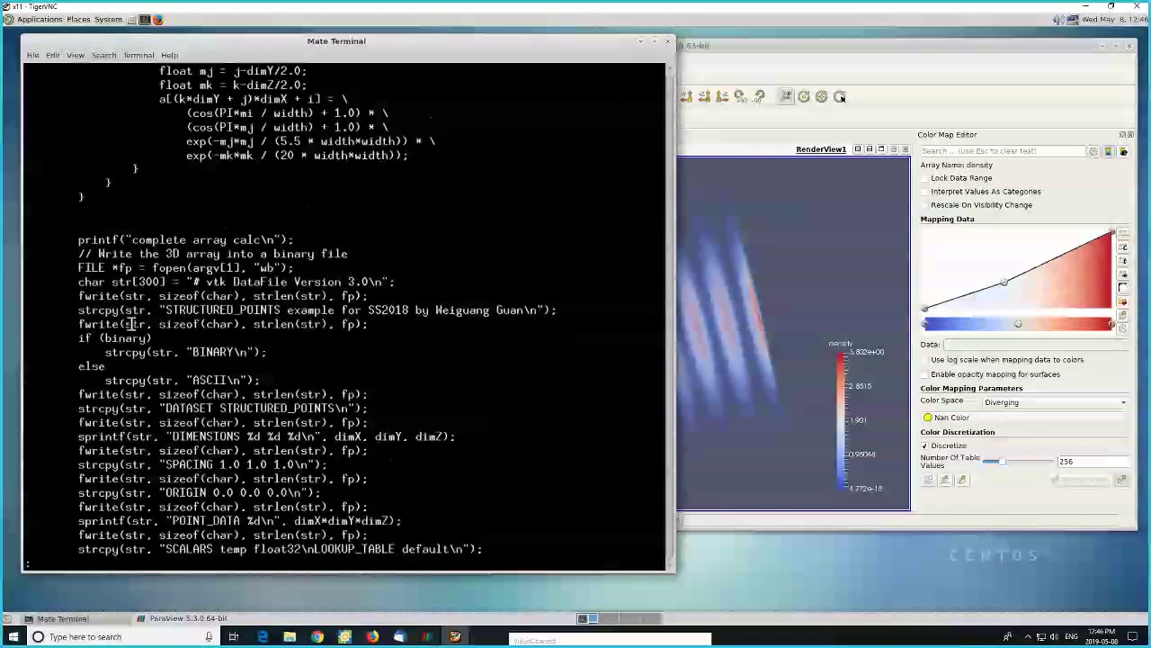
scroll(144, 270, down, 1)
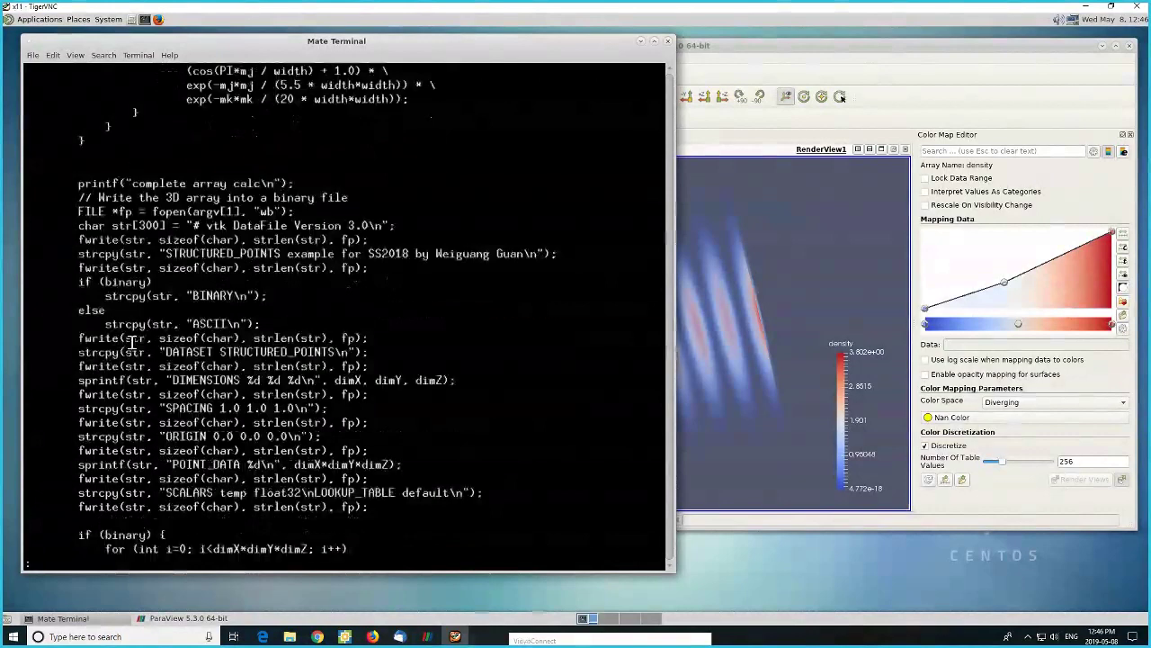
double_click(205, 295)
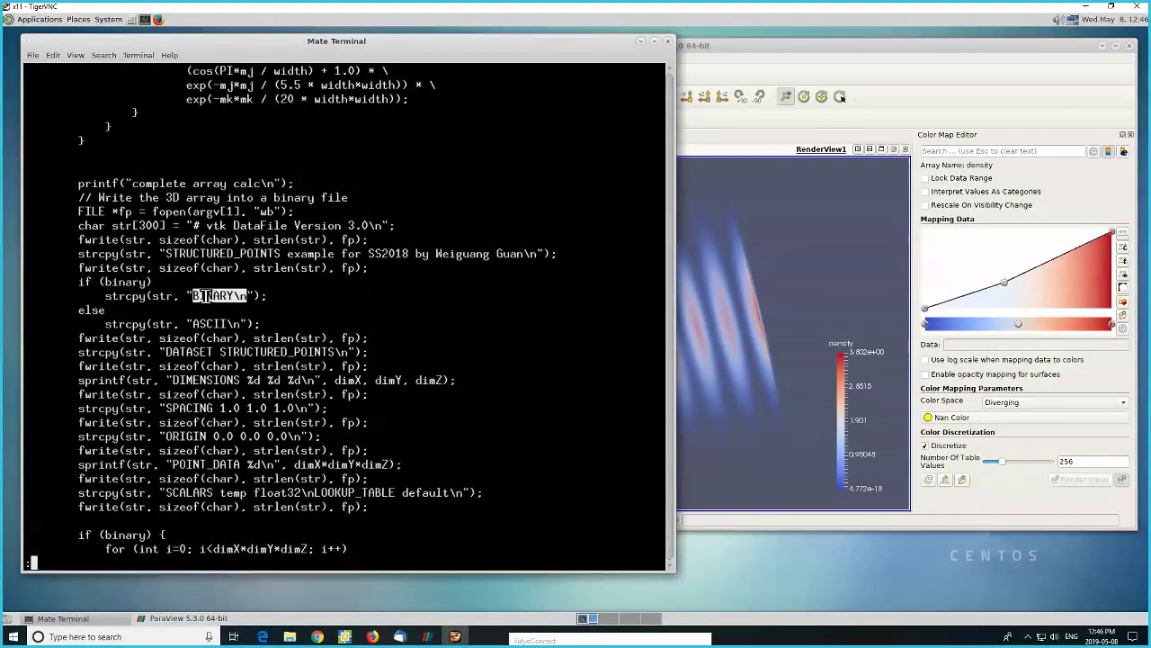
double_click(207, 323)
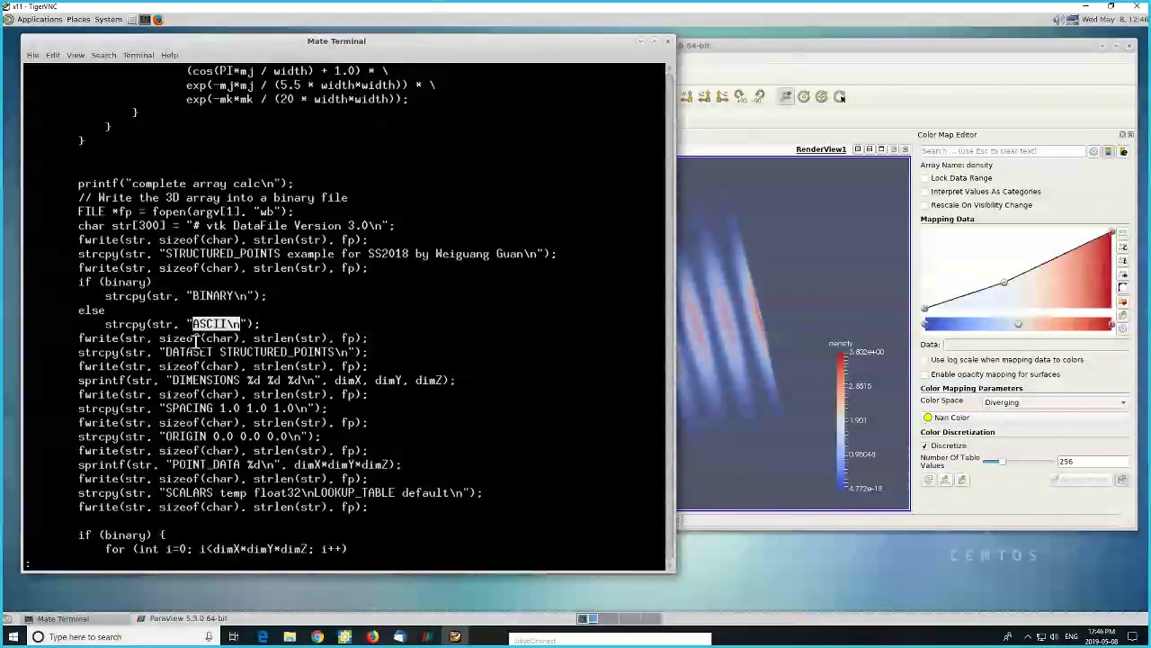
scroll(196, 340, down, 3)
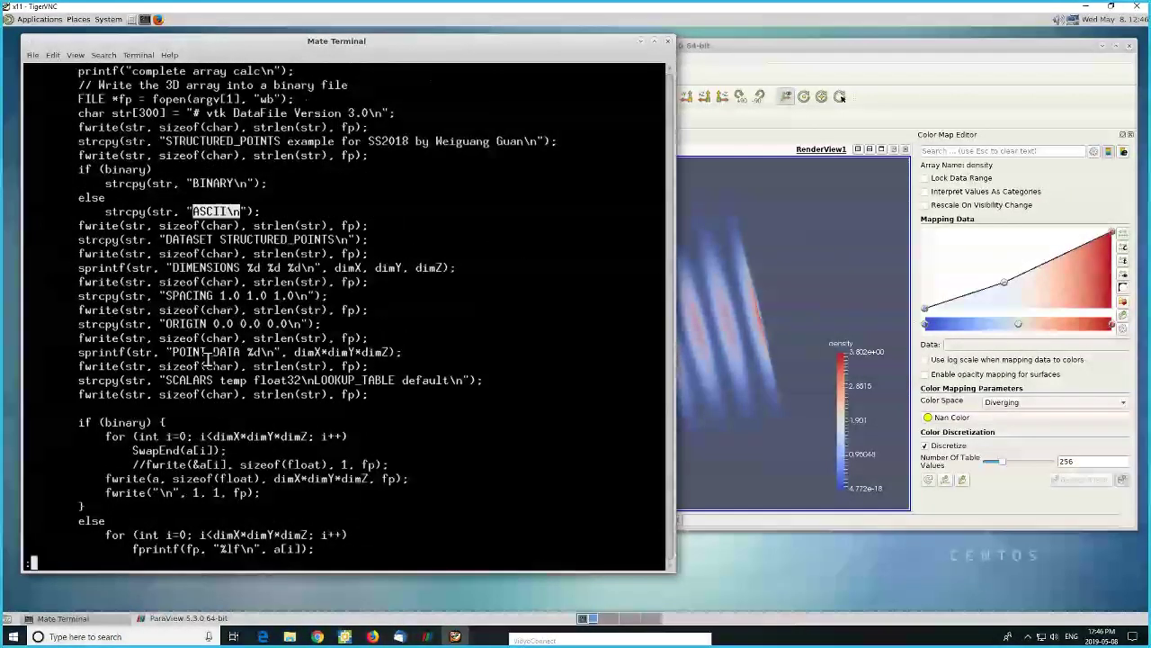
drag(166, 240, 334, 240)
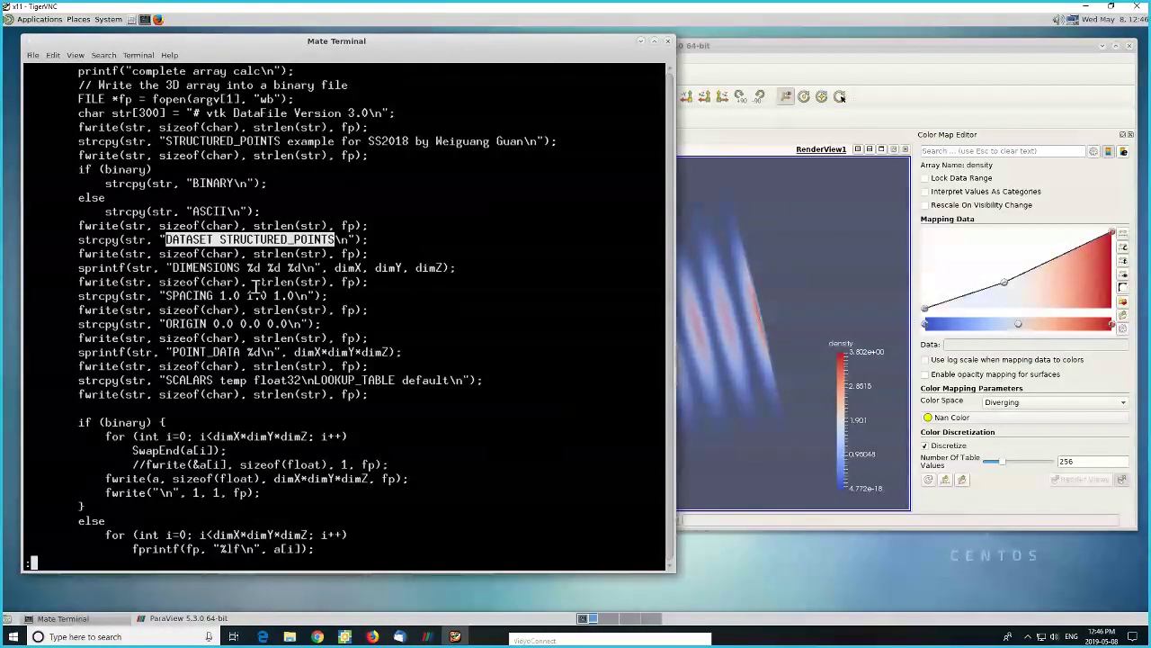
- Examine the fwrite call for binary data and the fprintf call for ASCII data at the end of writeVTKLegacy.cpp
scroll(190, 410, down, 2)
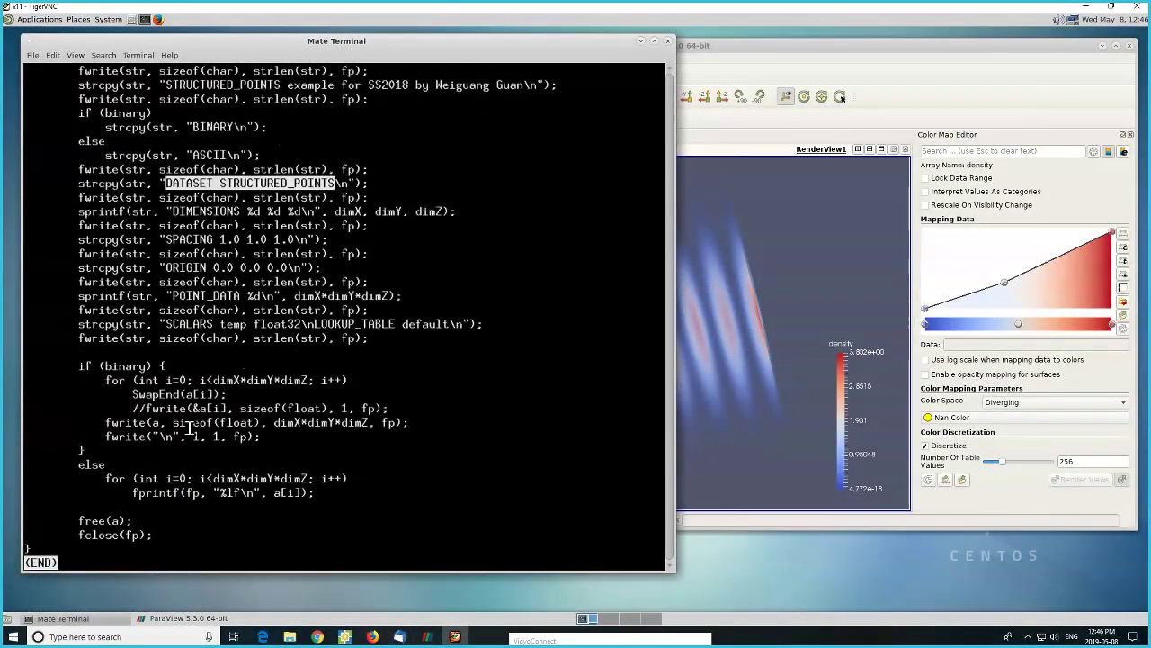
double_click(127, 366)
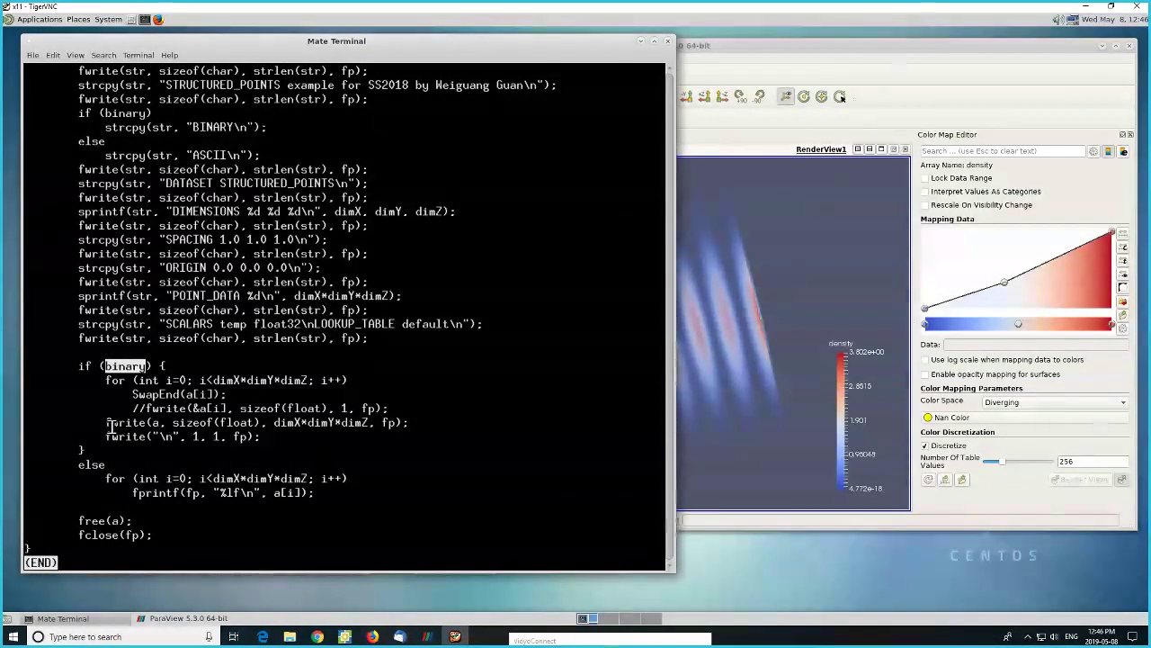
drag(105, 423, 399, 424)
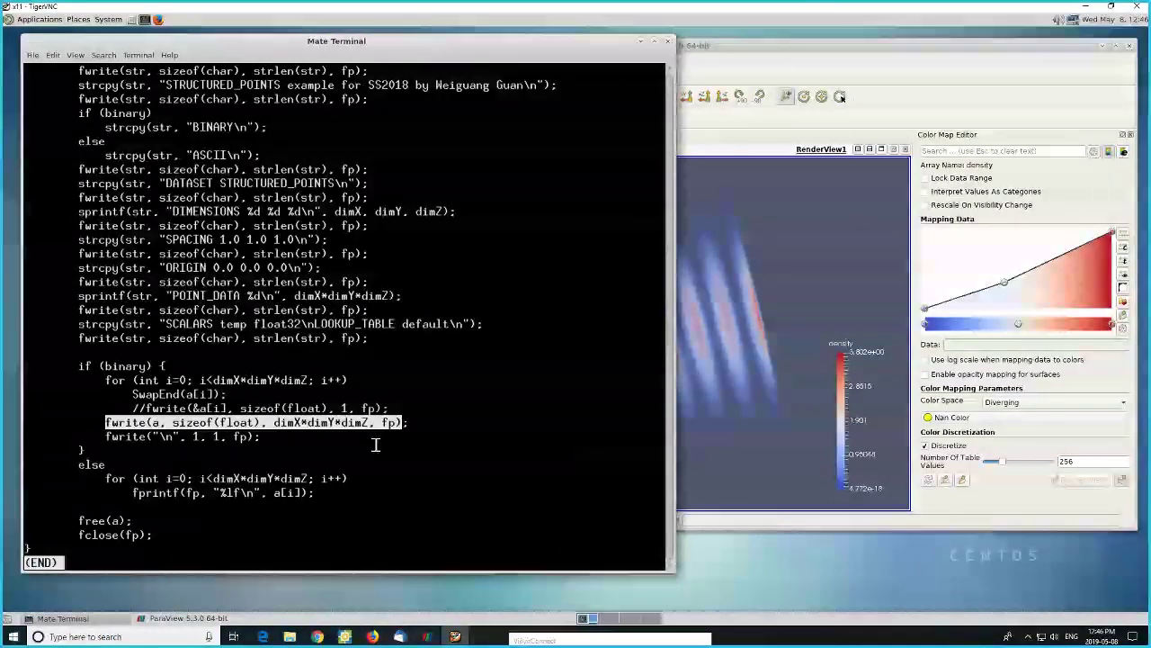
click(211, 451)
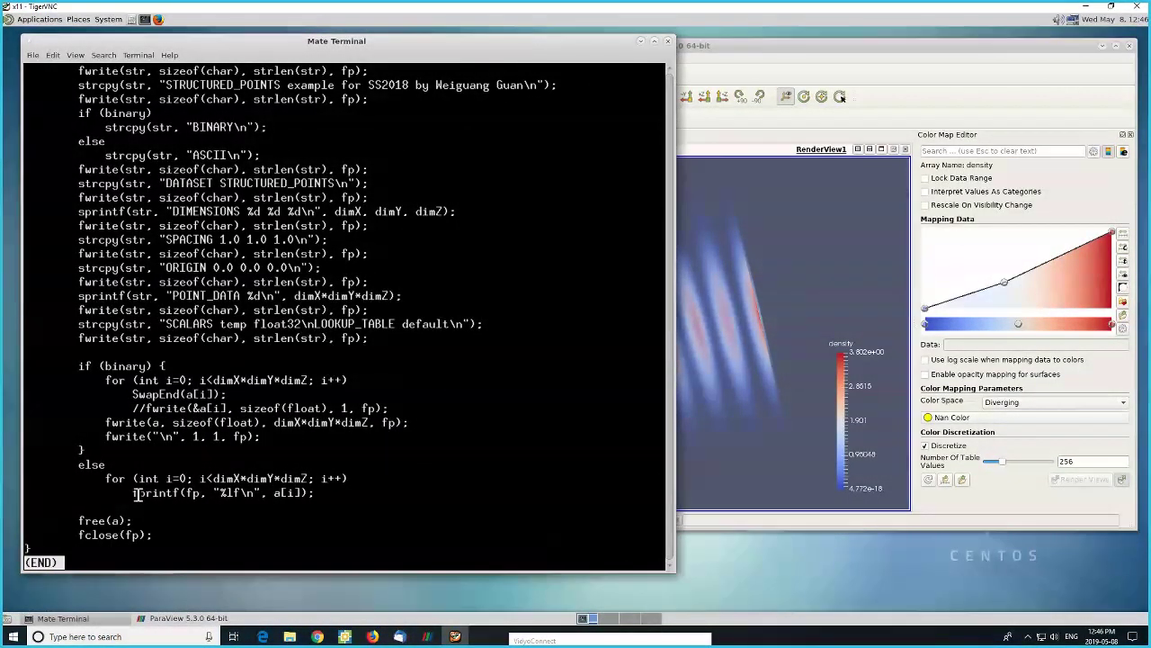
drag(134, 493, 315, 493)
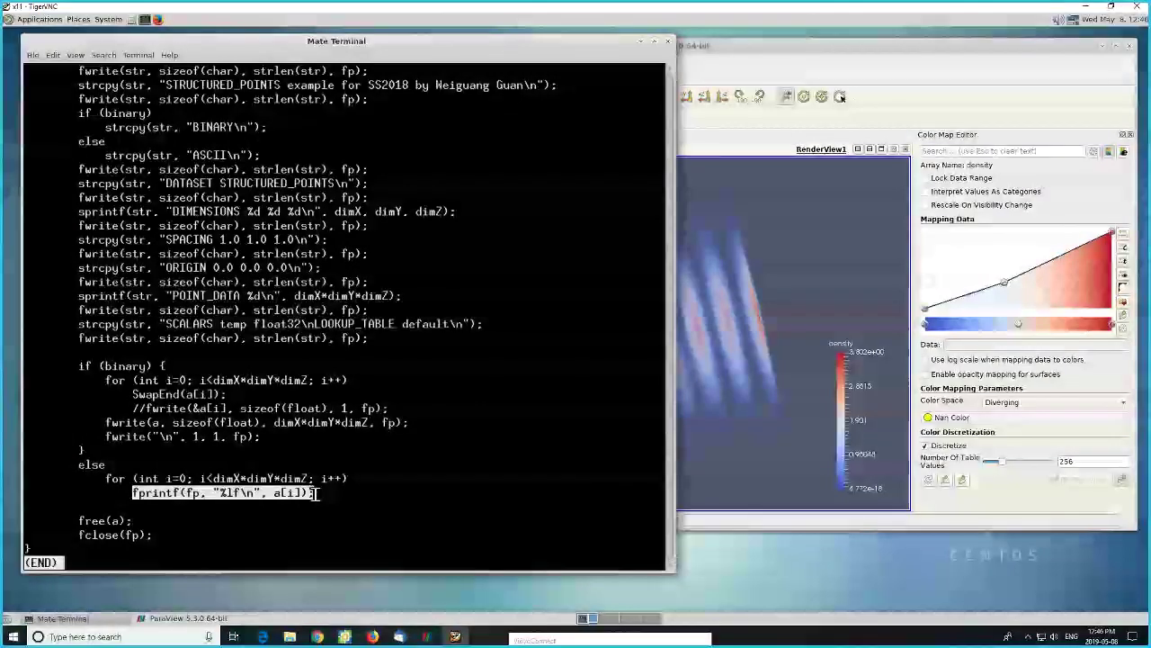
- Close the writeVTKLegacy.cpp listing and run ./writeVTKLegacy without arguments to display its usage
click(239, 505)
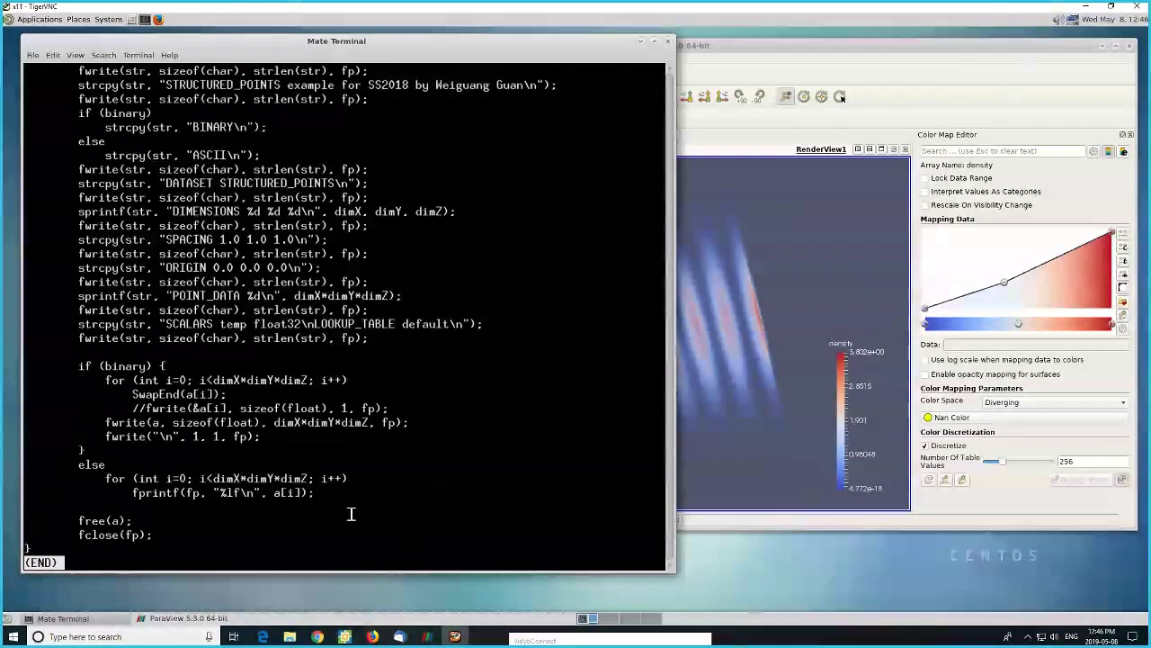
key(q)
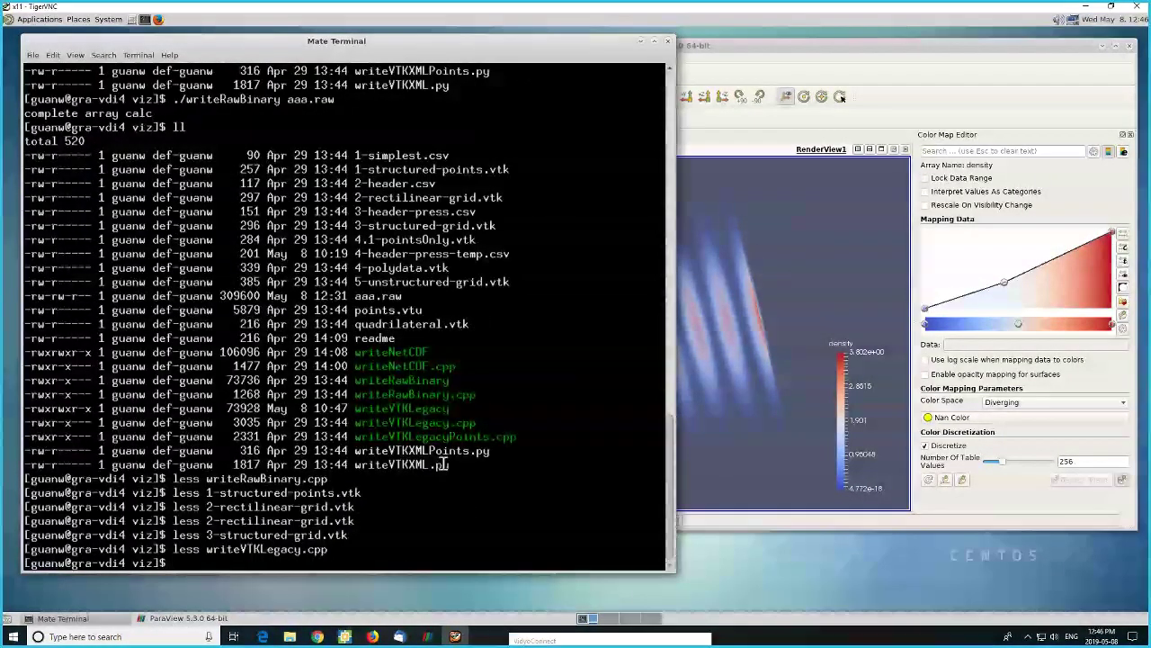
double_click(430, 409)
key(ctrl+c)
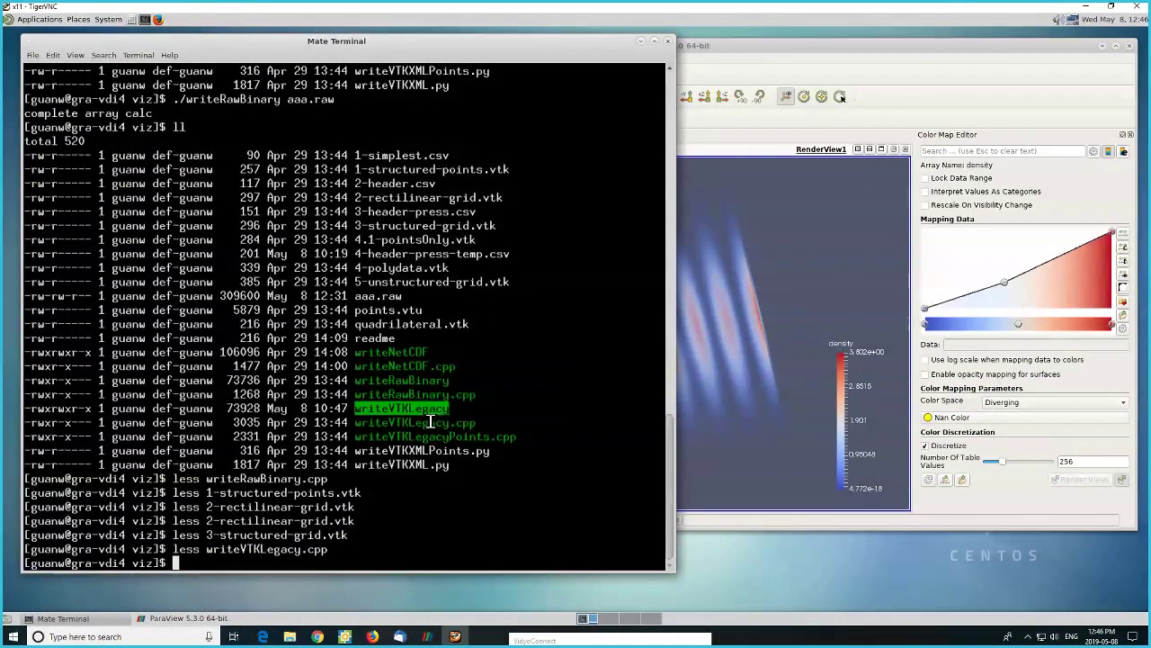
text(./)
middle_click(486, 423)
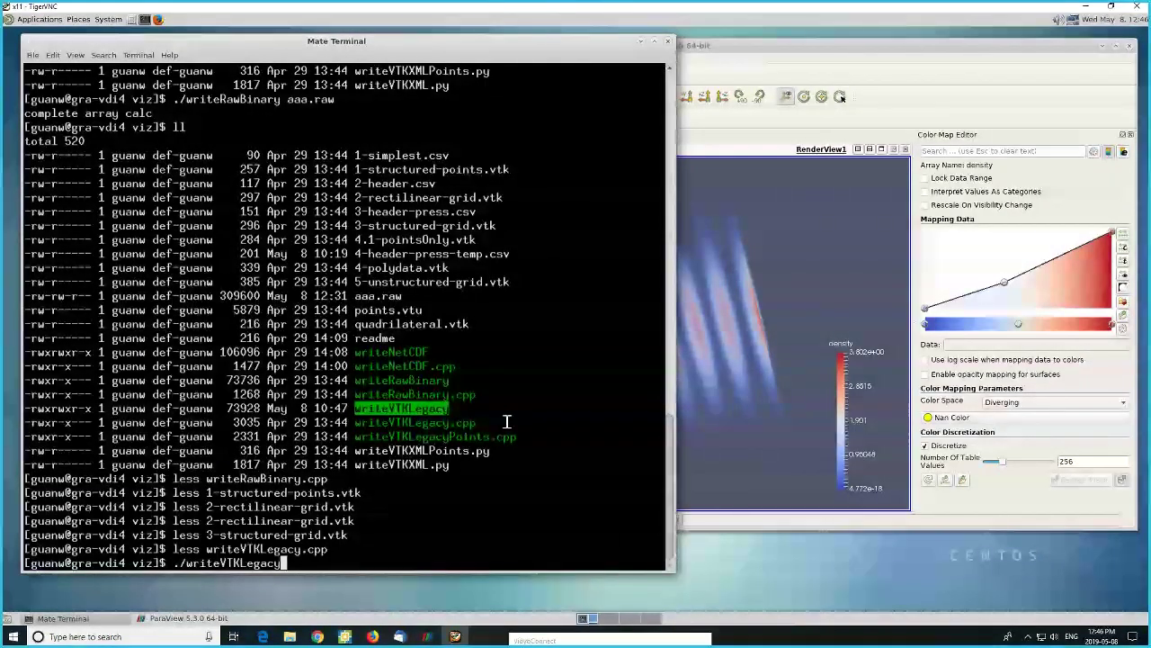
key(Return)
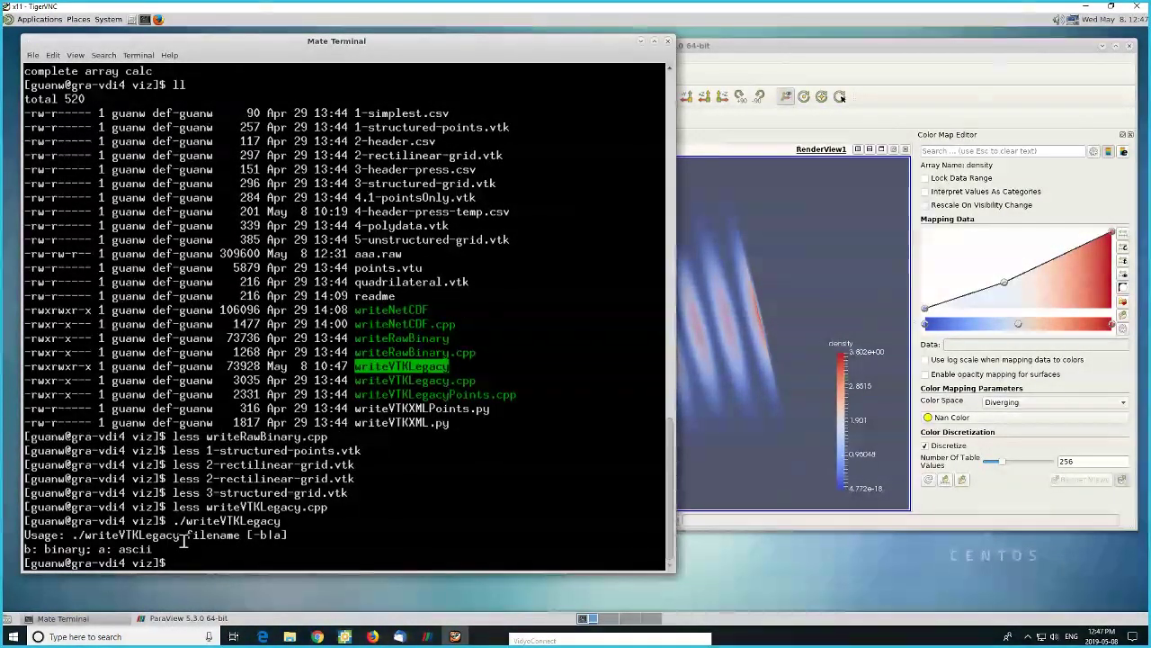
- Check the filename and format arguments in the usage text, and run ./writeVTKLegacy vtkleg.vtk -b to write a binary file
double_click(209, 535)
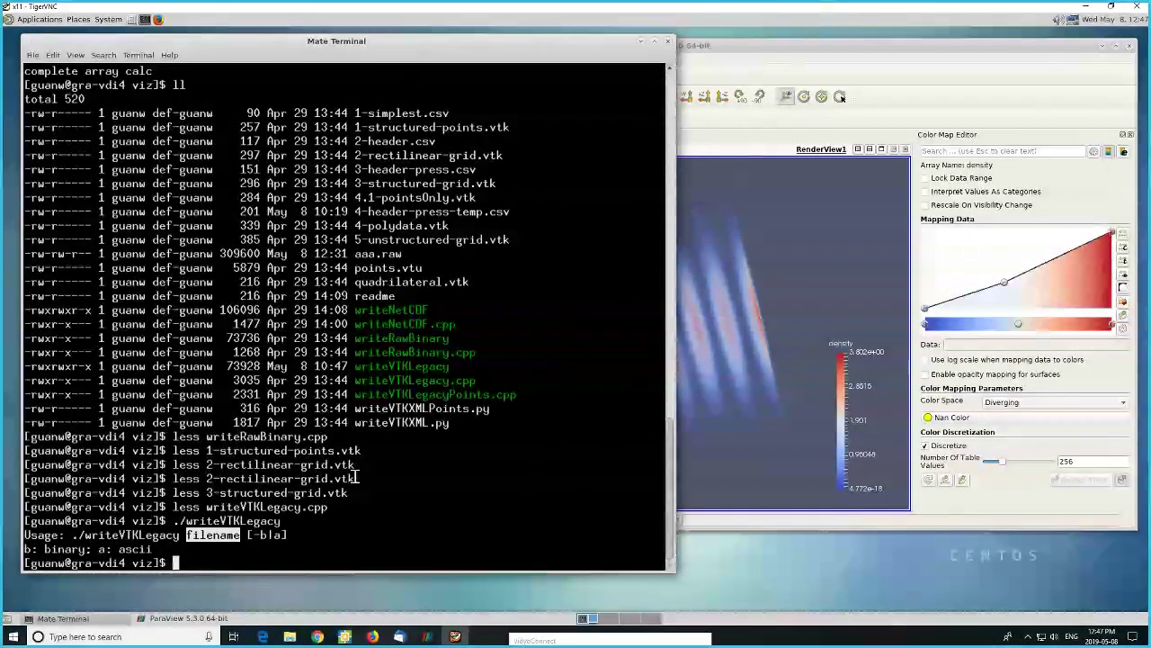
double_click(259, 536)
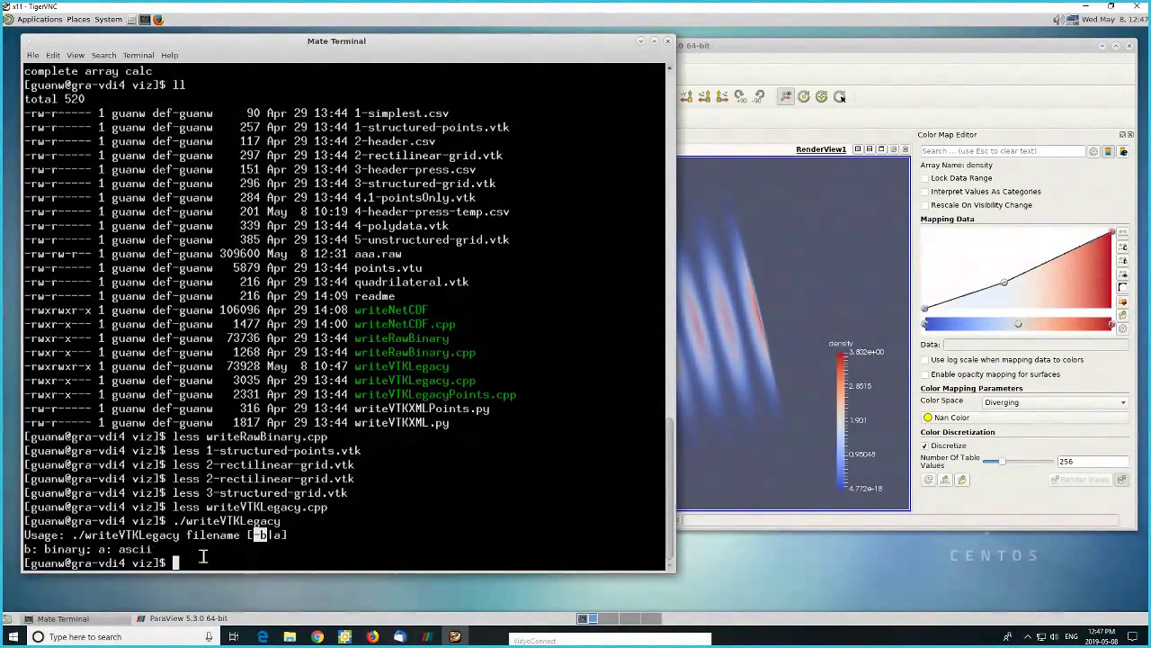
click(263, 558)
key(Up)
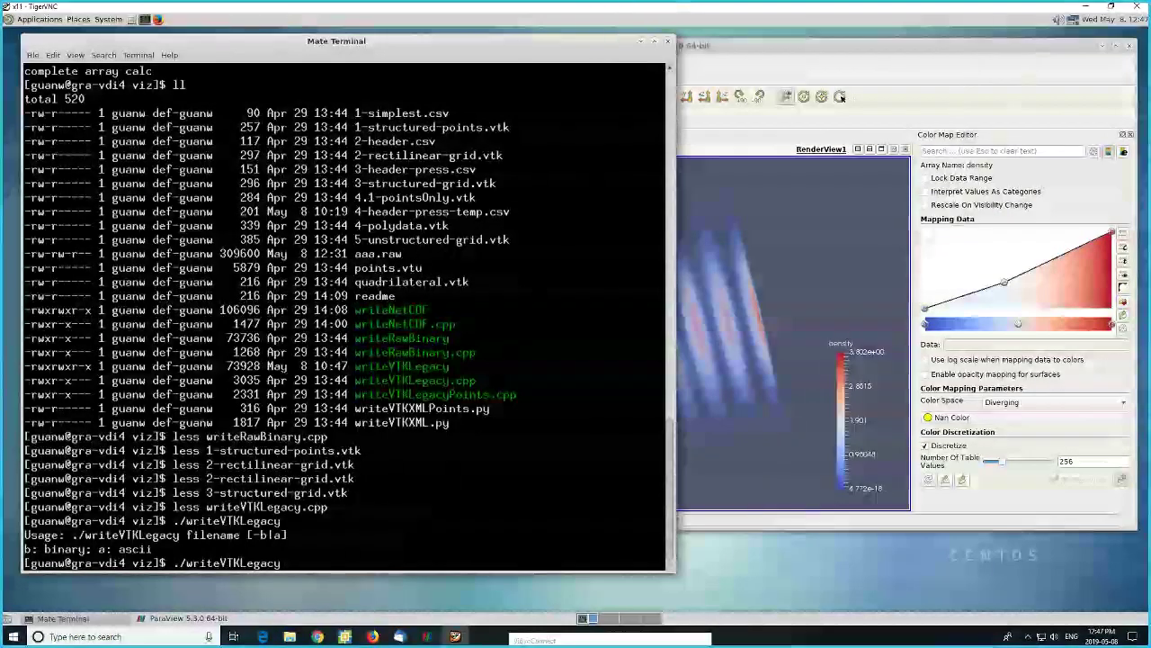
text(vt)
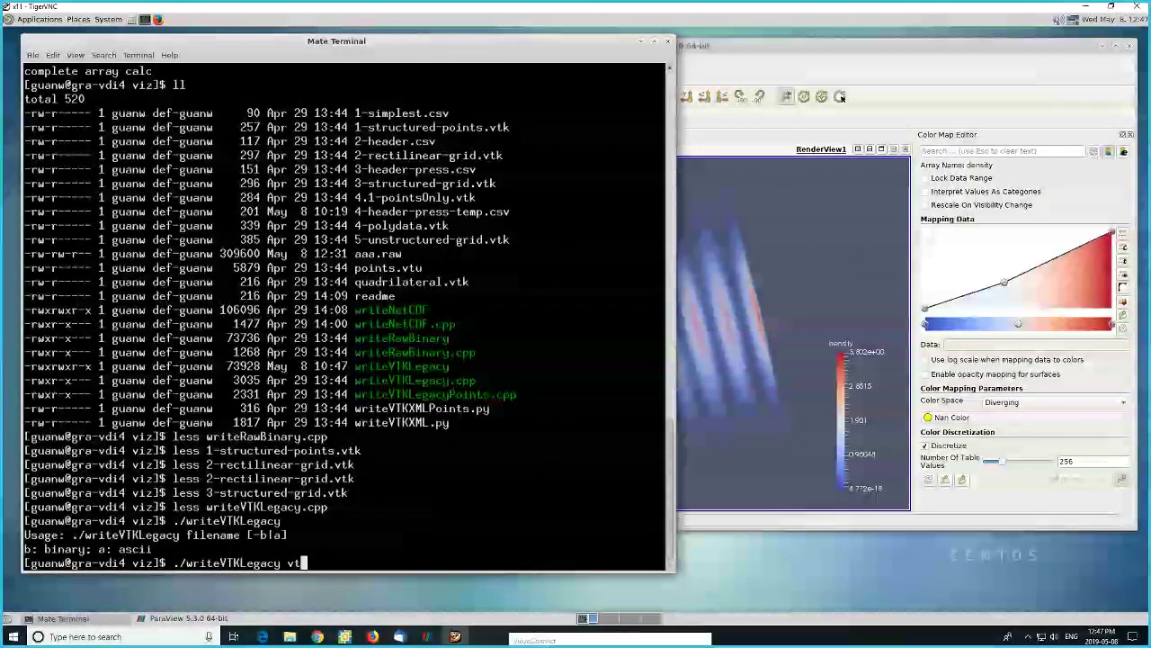
text(kleg)
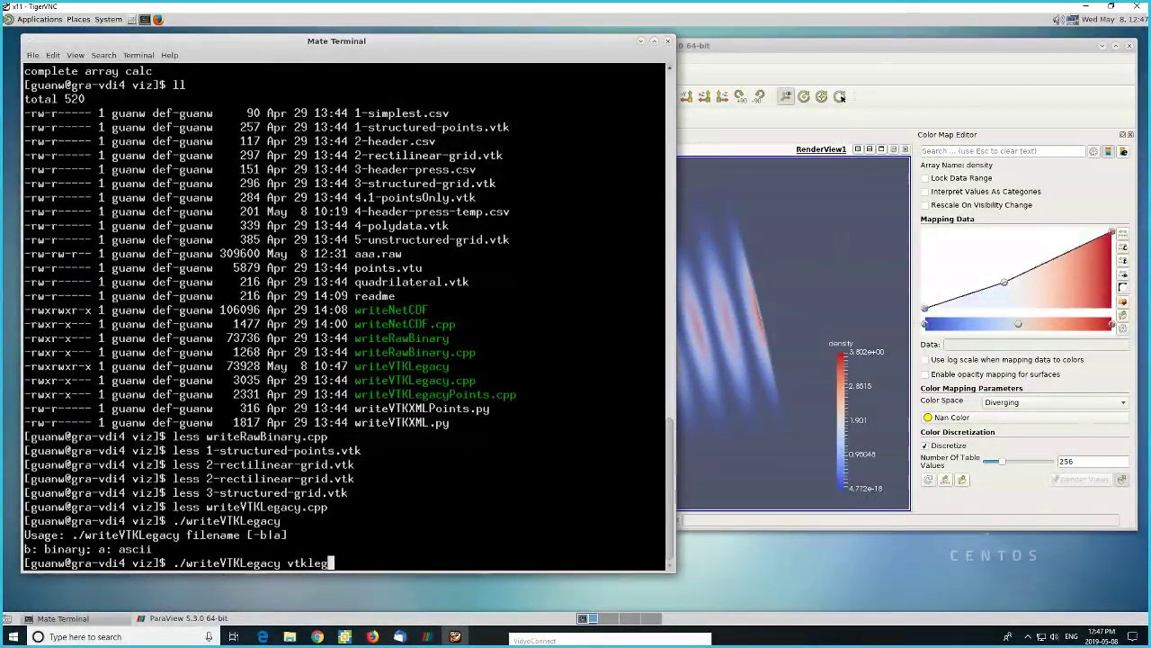
text(.vtk)
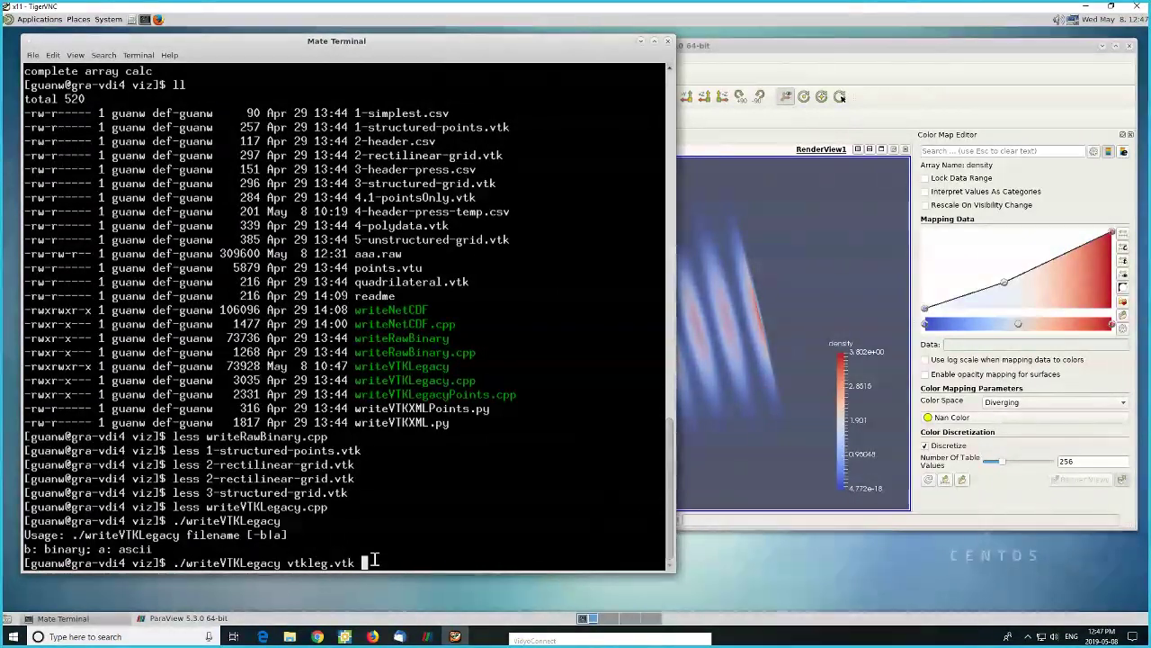
text( -b)
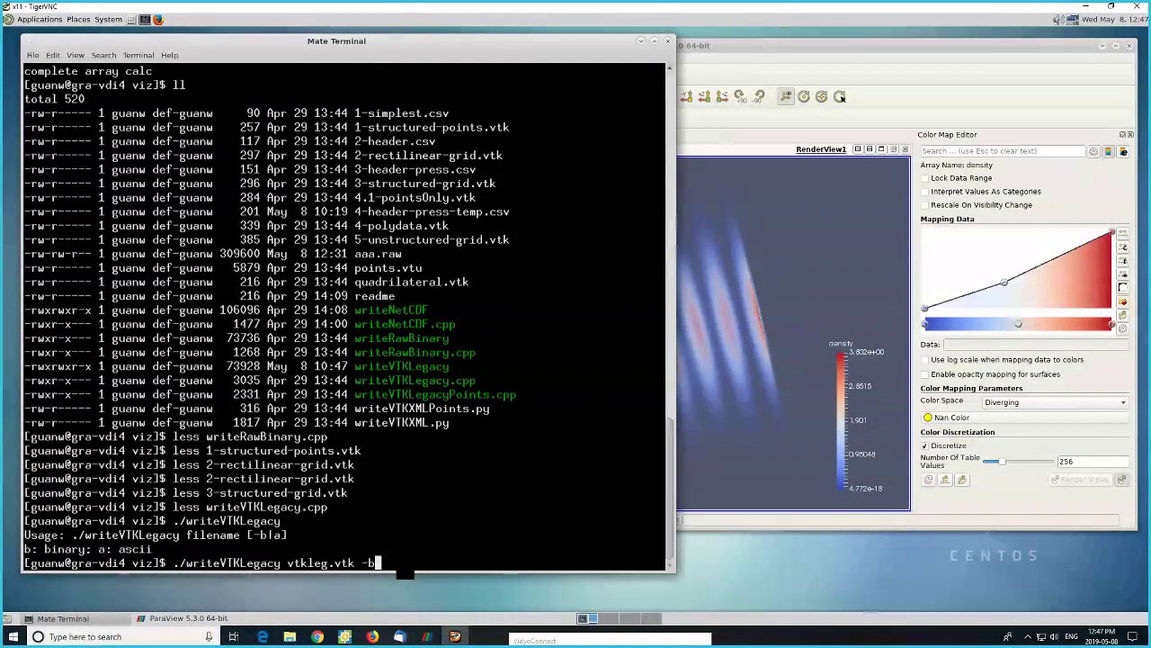
key(Return)
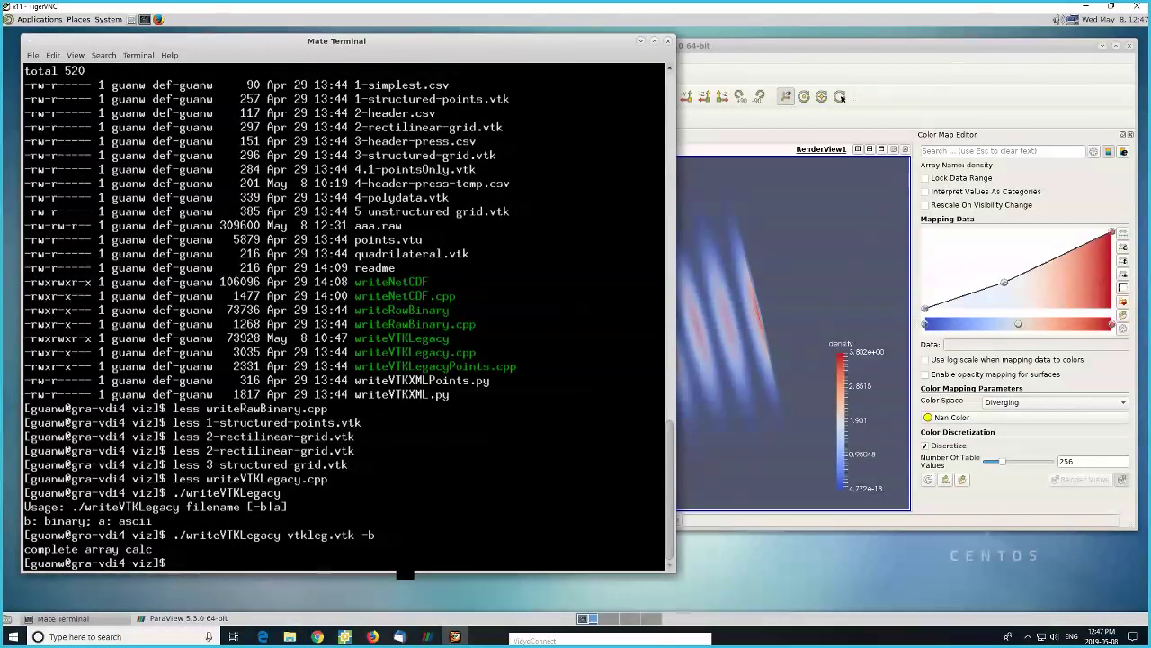
- List the directory contents with ll and locate vtkleg.vtk
text(.)
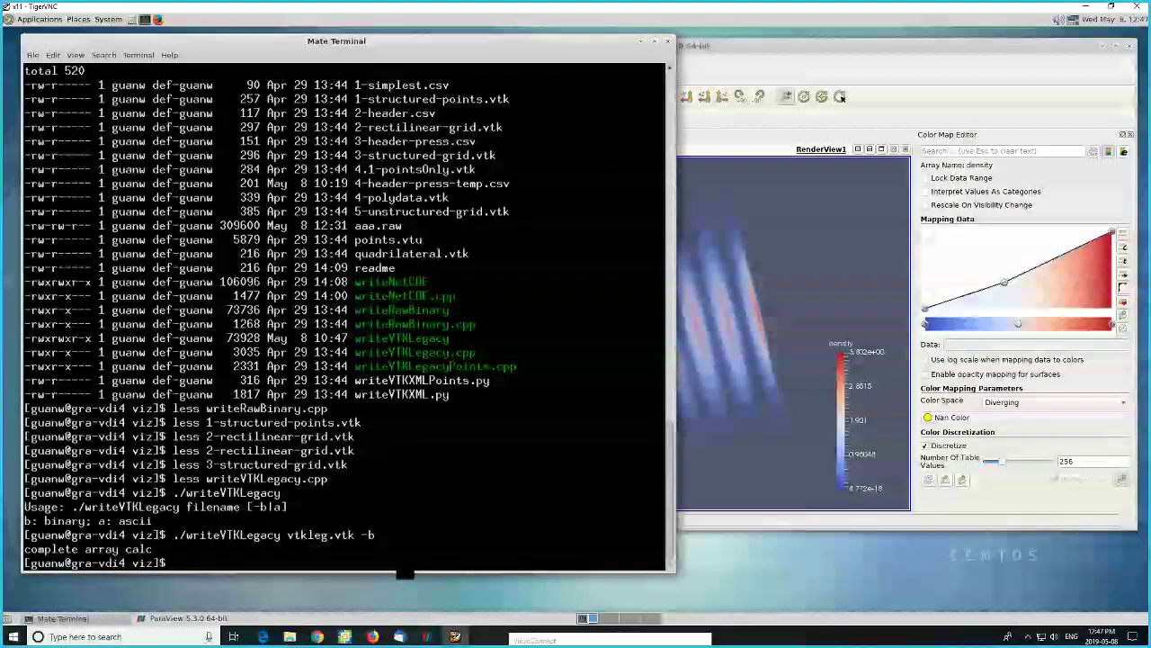
text(ll)
key(Return)
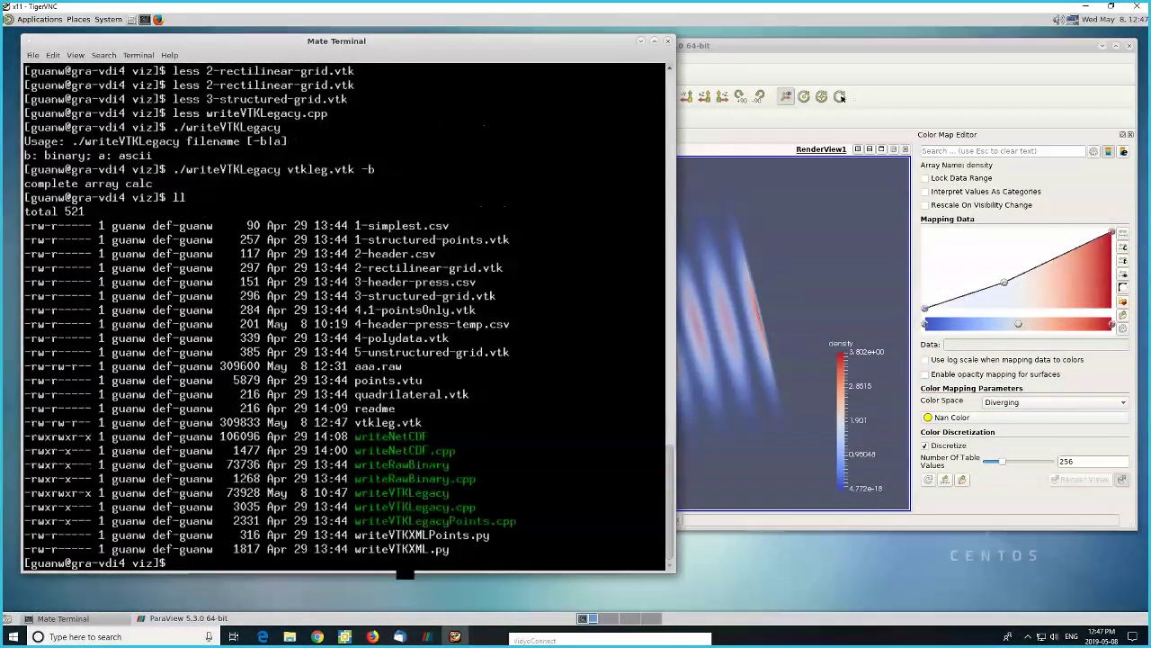
double_click(381, 423)
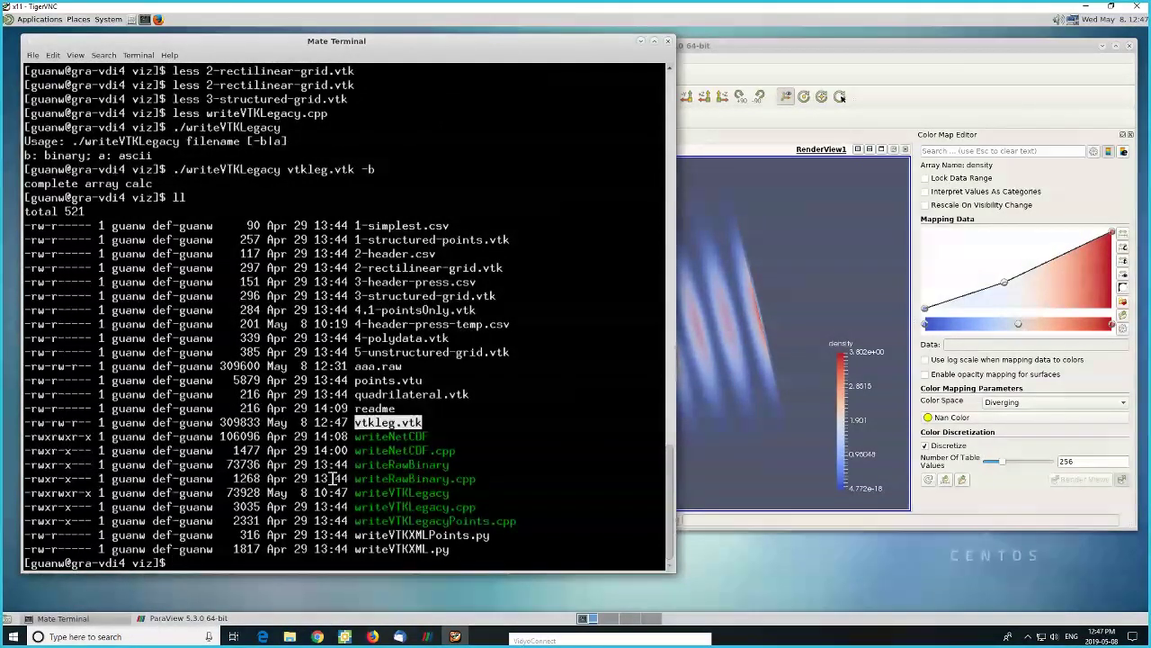
- Switch to ParaView, hide aaa.raw, and load vtkleg.vtk into the pipeline
click(831, 48)
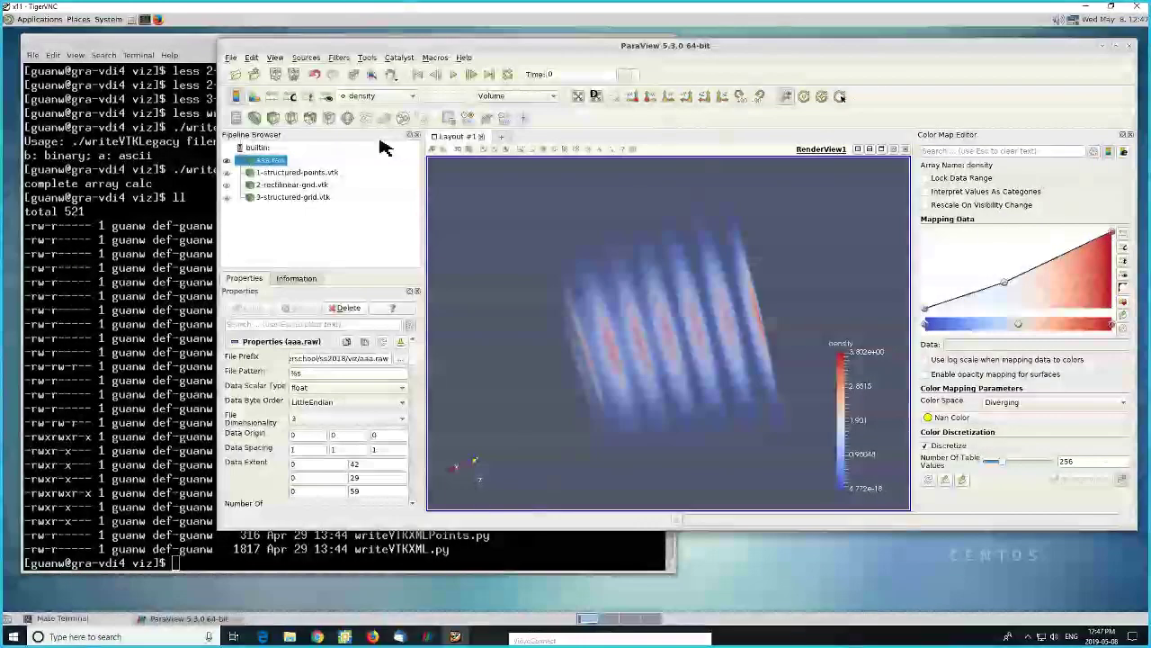
click(226, 161)
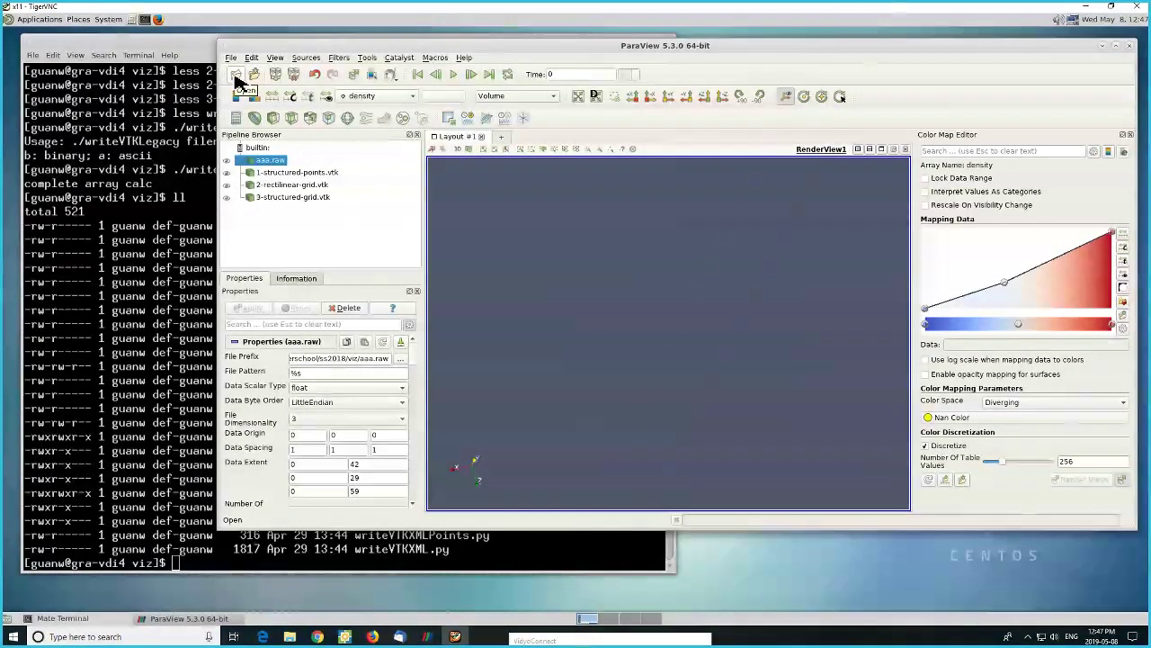
click(237, 78)
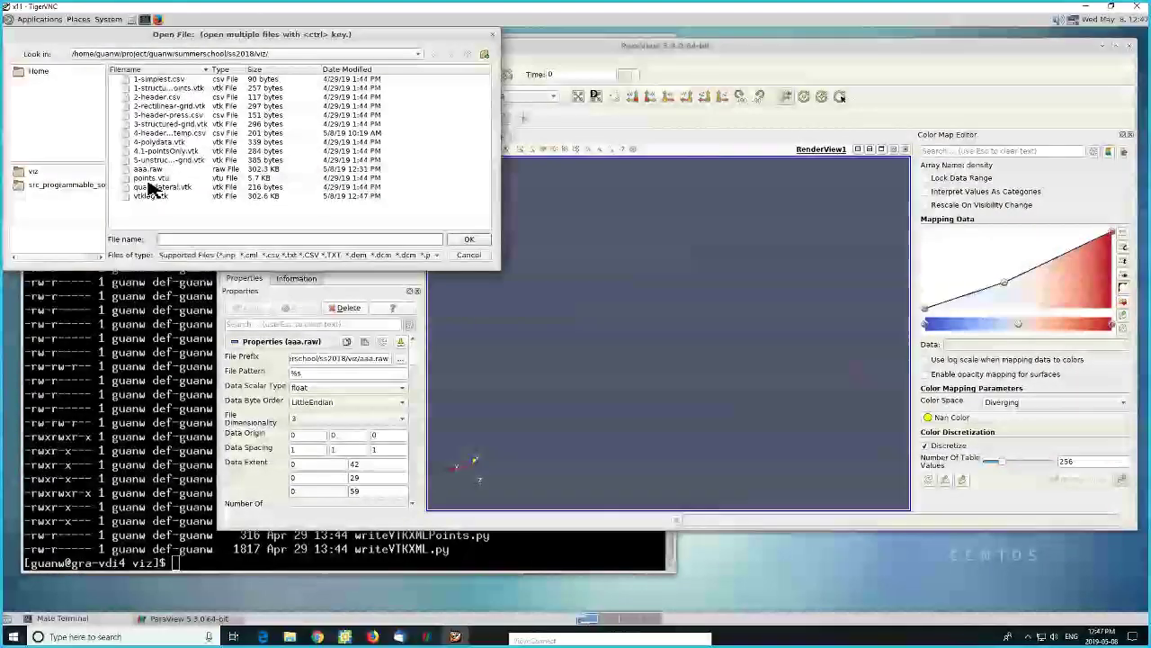
click(151, 196)
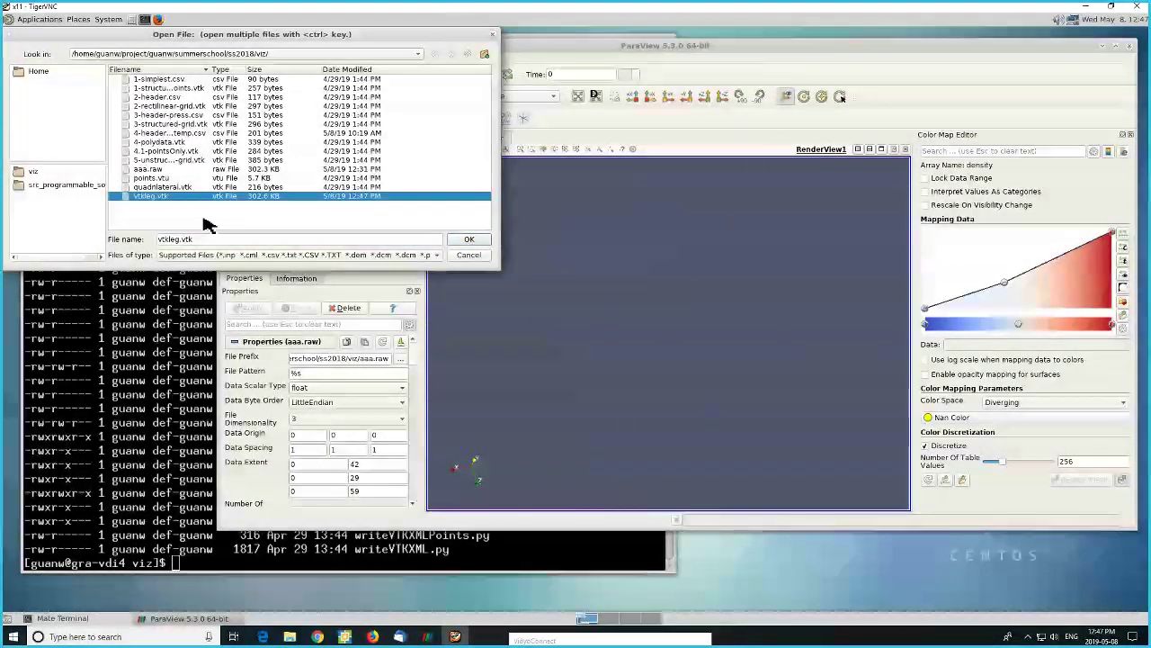
click(470, 241)
click(264, 306)
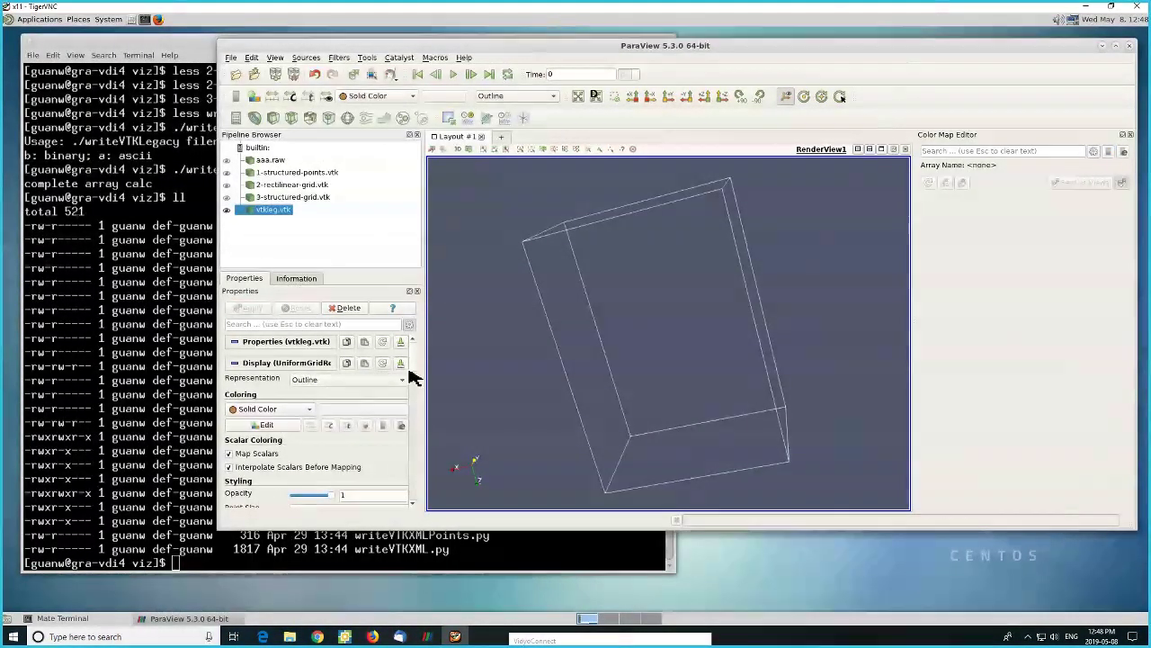
- Show vtkleg.vtk as a Surface colored by temp, with the color map rescaled to the data range
click(340, 381)
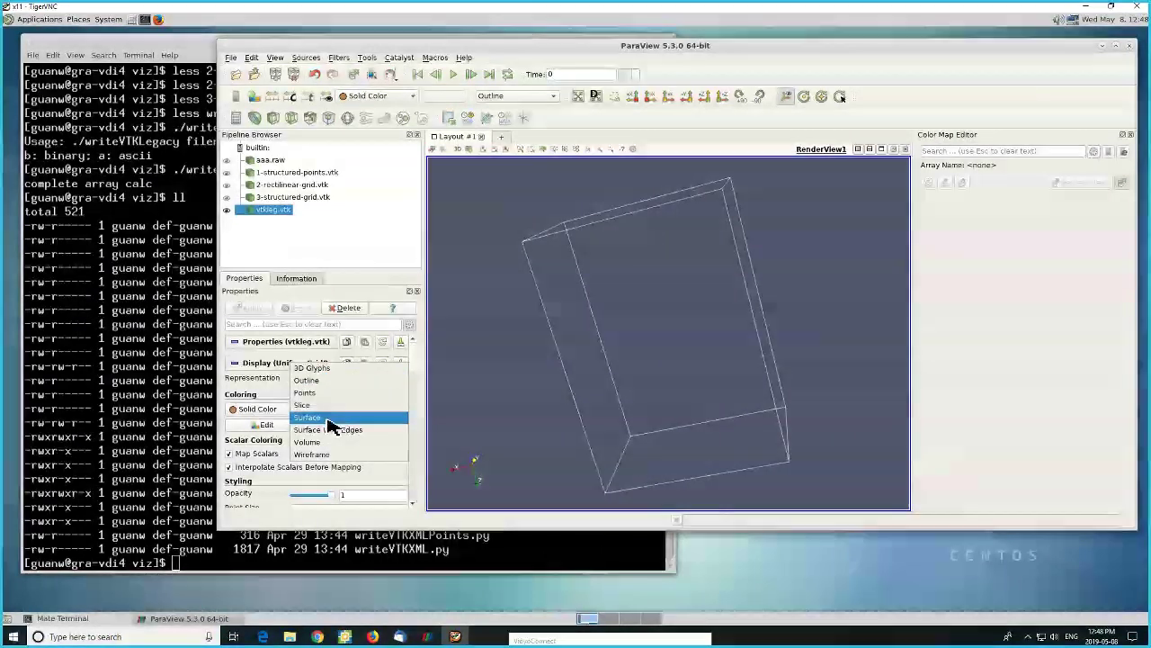
click(324, 421)
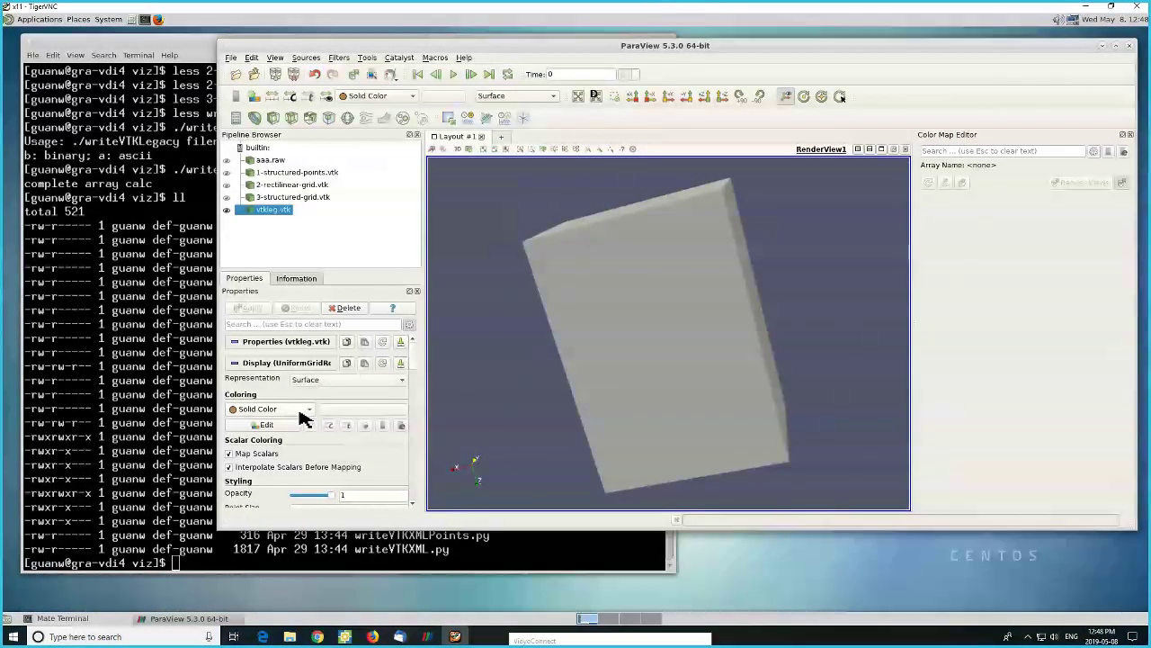
click(279, 409)
click(281, 424)
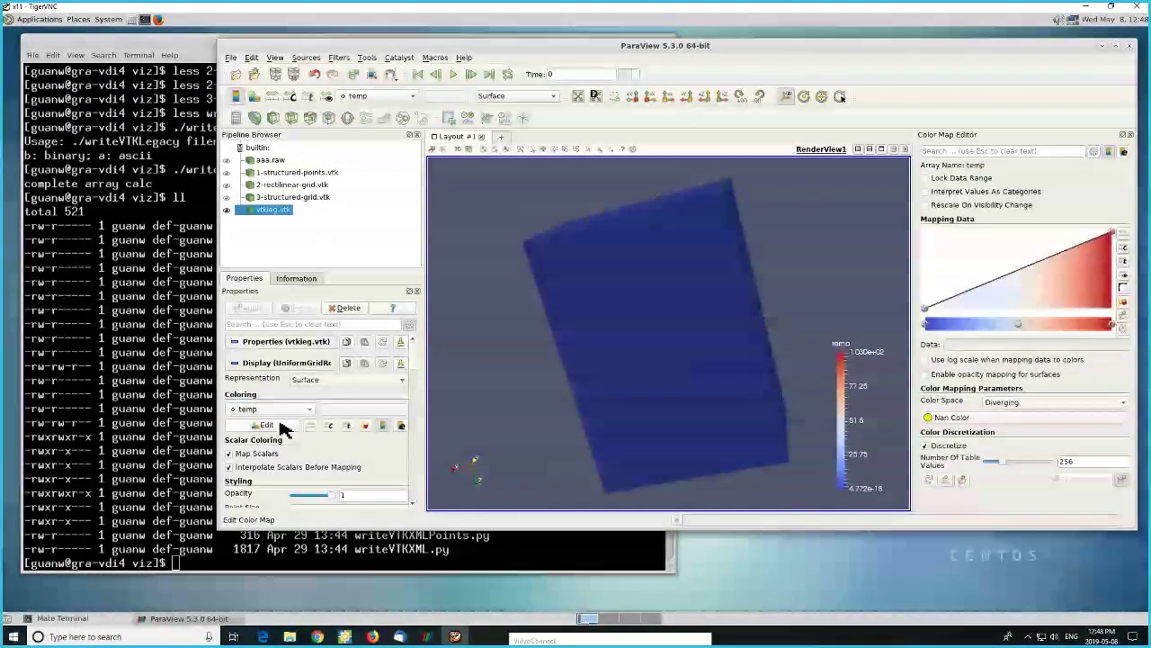
click(311, 425)
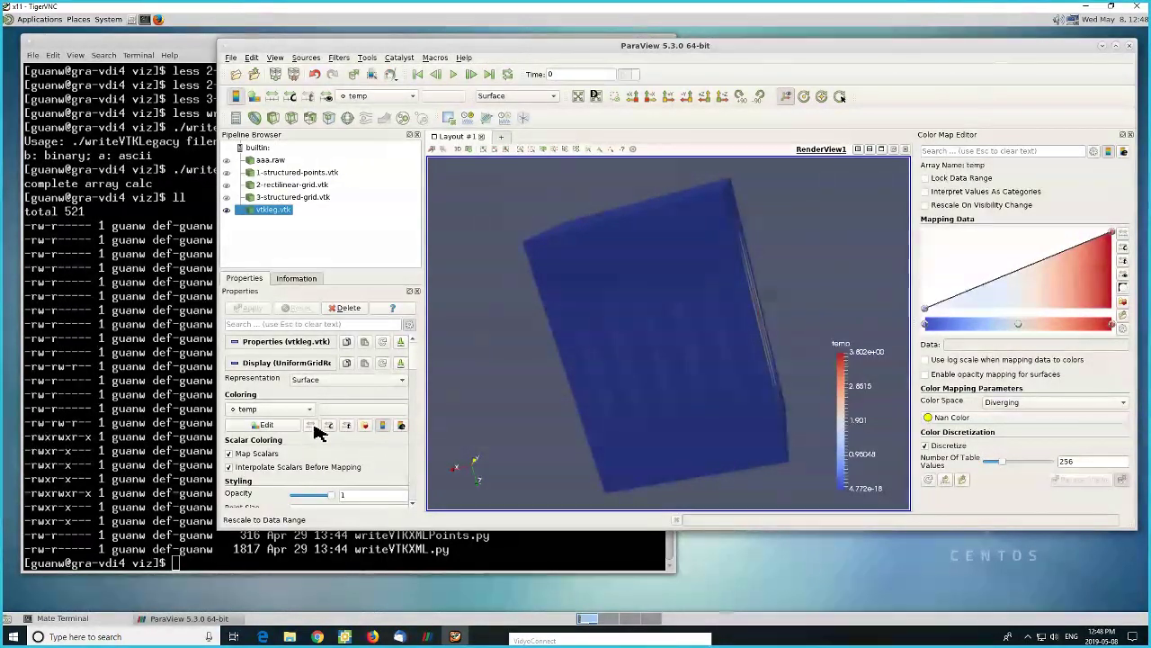
drag(520, 341, 628, 334)
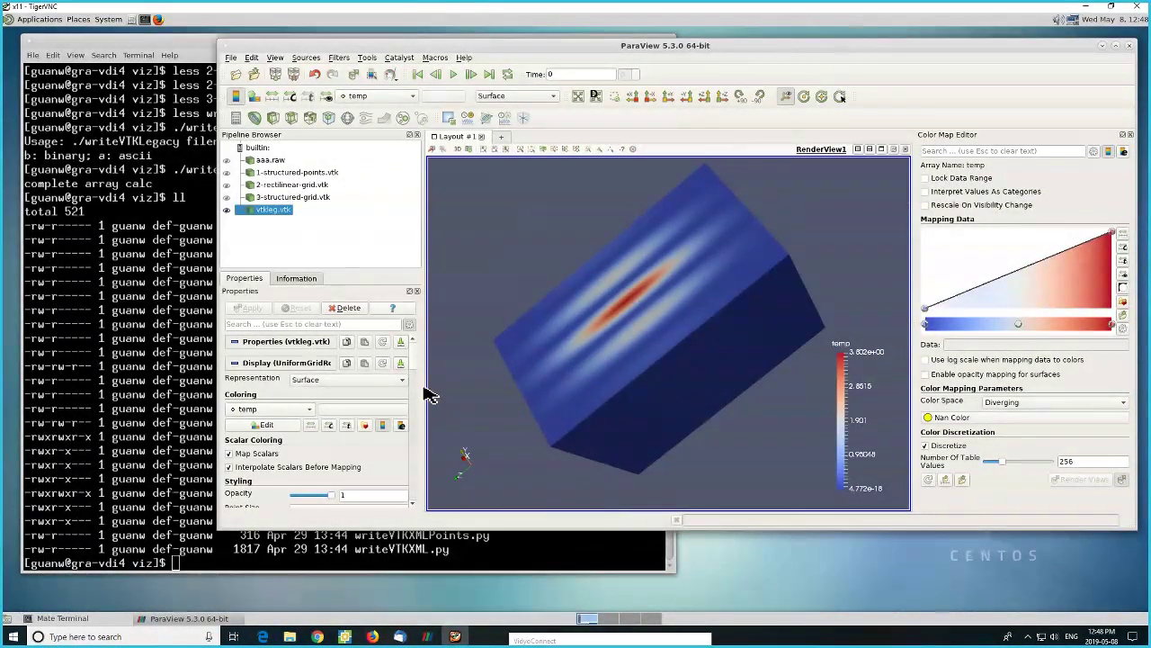
- Change the vtkleg.vtk representation to Volume and inspect the rendering from another angle
click(330, 384)
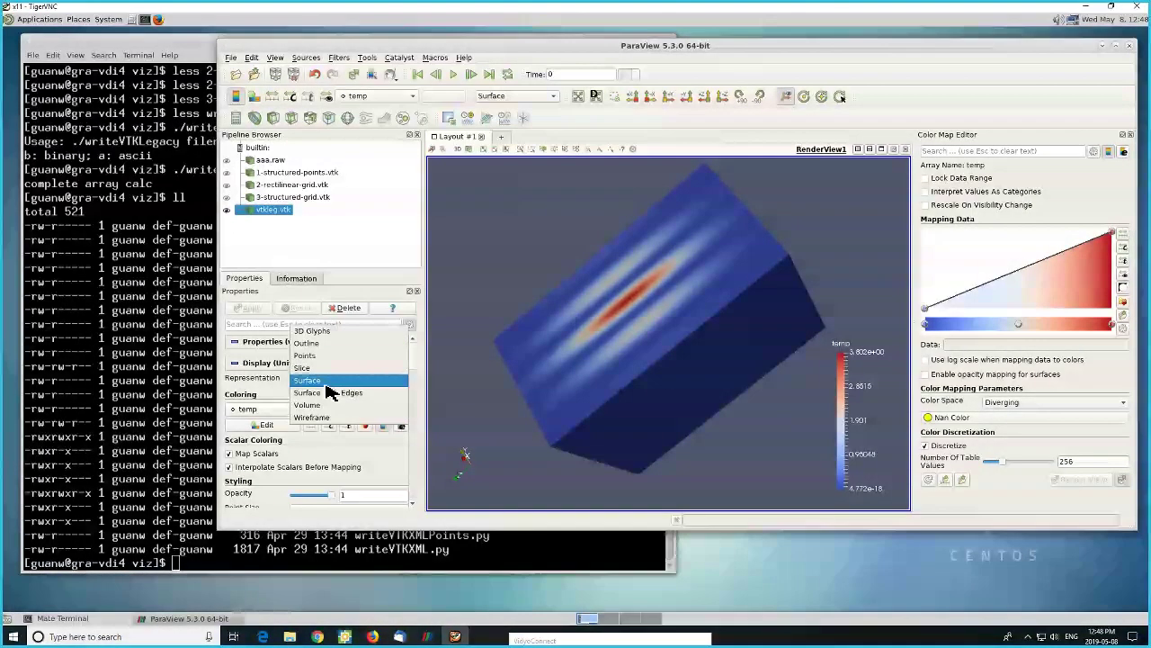
click(316, 406)
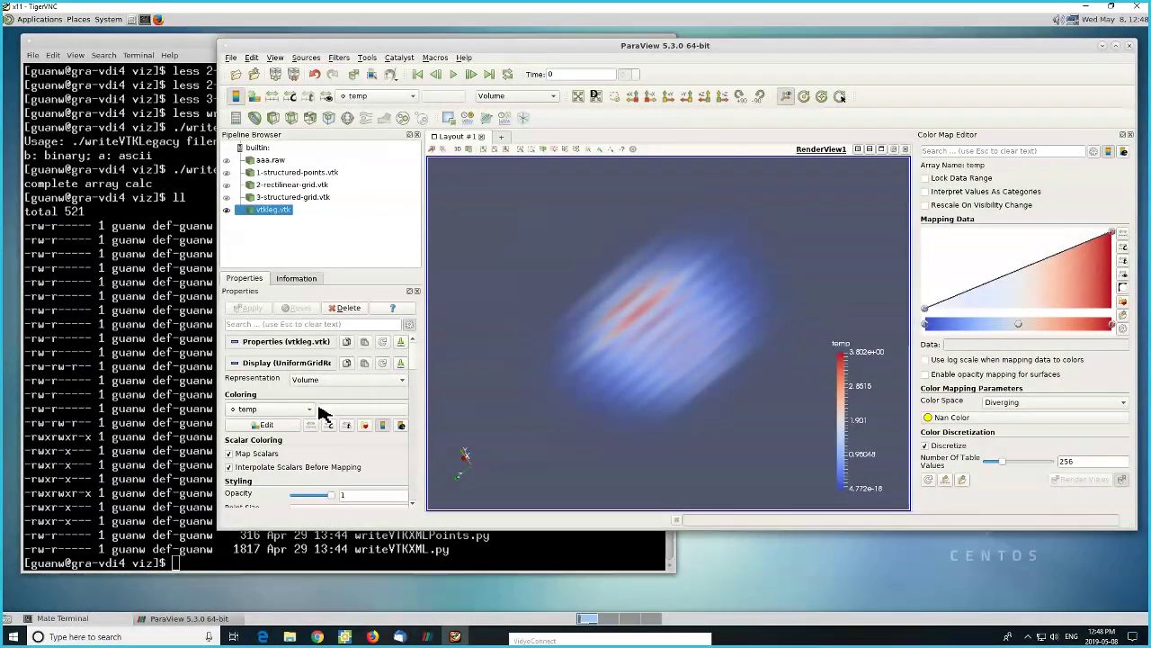
mouse_move(532, 282)
mouse_down()
mouse_move(594, 278)
mouse_move(584, 249)
mouse_move(568, 301)
mouse_move(637, 290)
mouse_move(668, 324)
mouse_move(669, 347)
mouse_move(609, 361)
mouse_move(569, 299)
mouse_move(550, 318)
mouse_move(534, 276)
mouse_up()
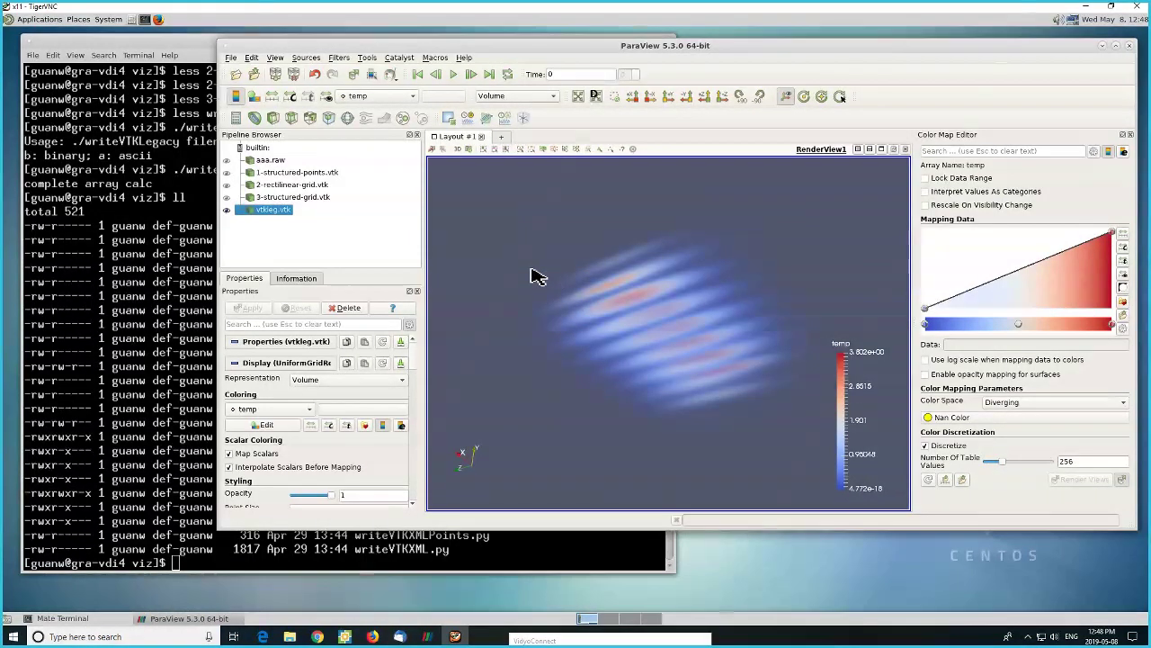
- Compare the aaa.raw and vtkleg.vtk volume renderings by showing one at a time, and leave both hidden
click(227, 210)
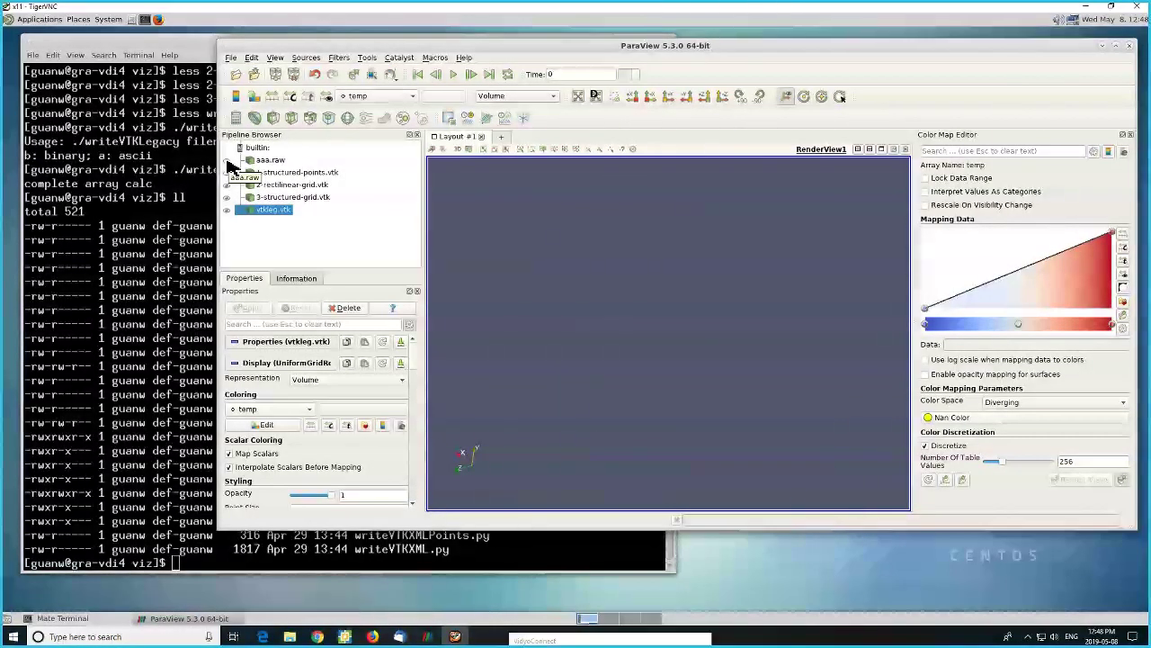
click(227, 160)
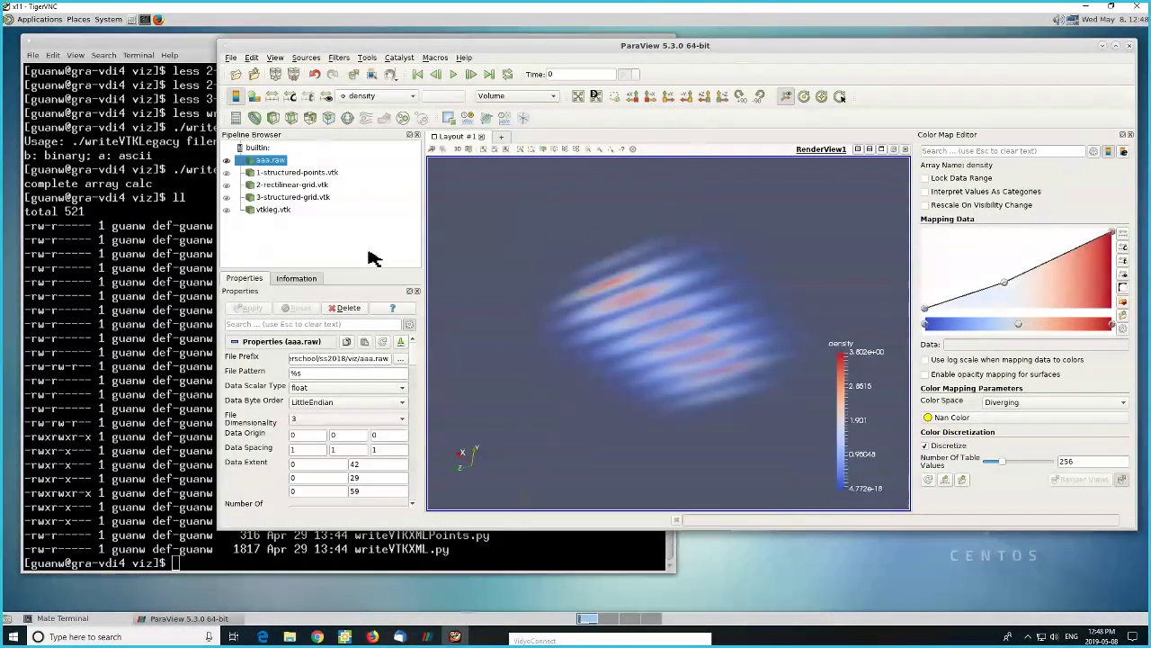
click(227, 160)
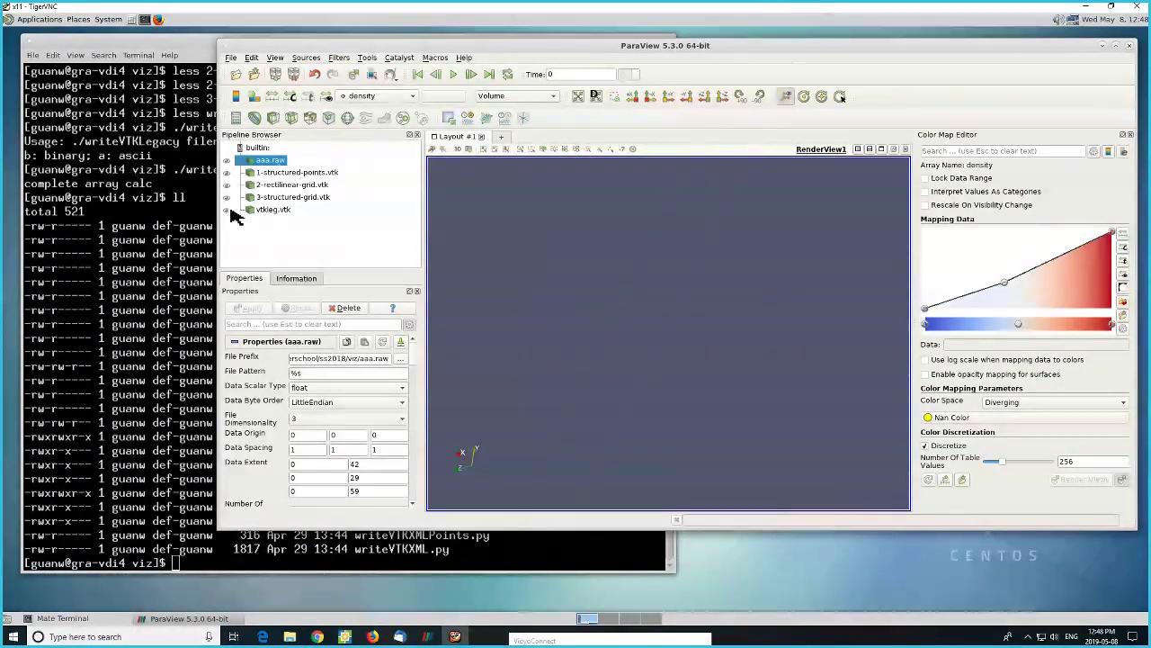
click(226, 210)
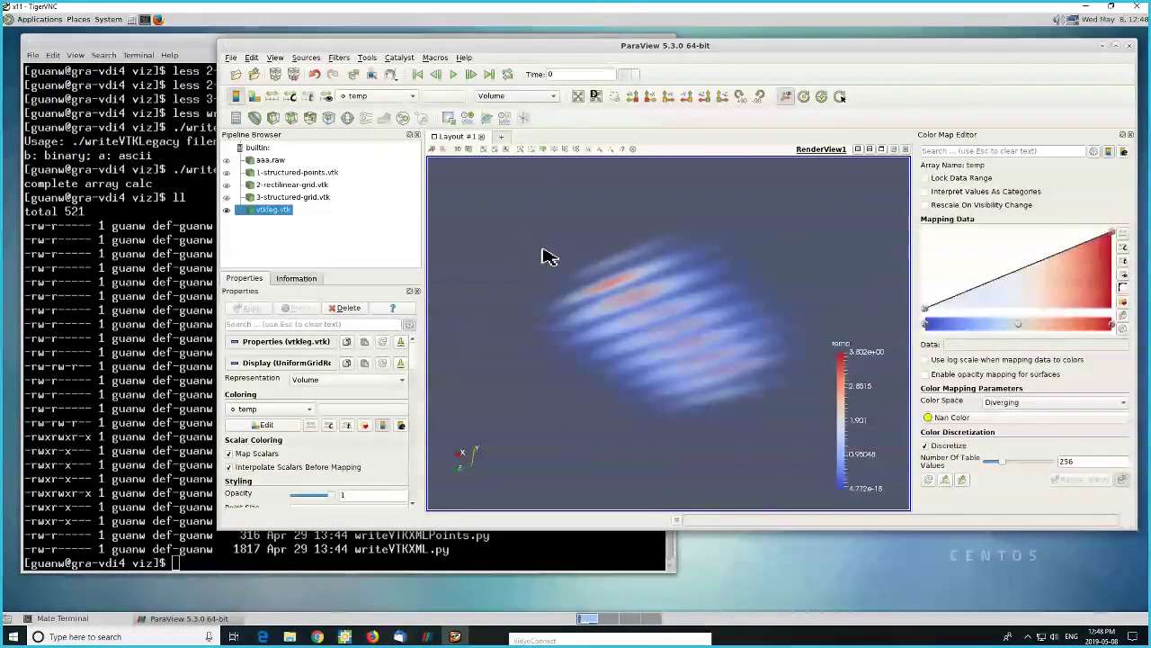
drag(545, 254, 524, 308)
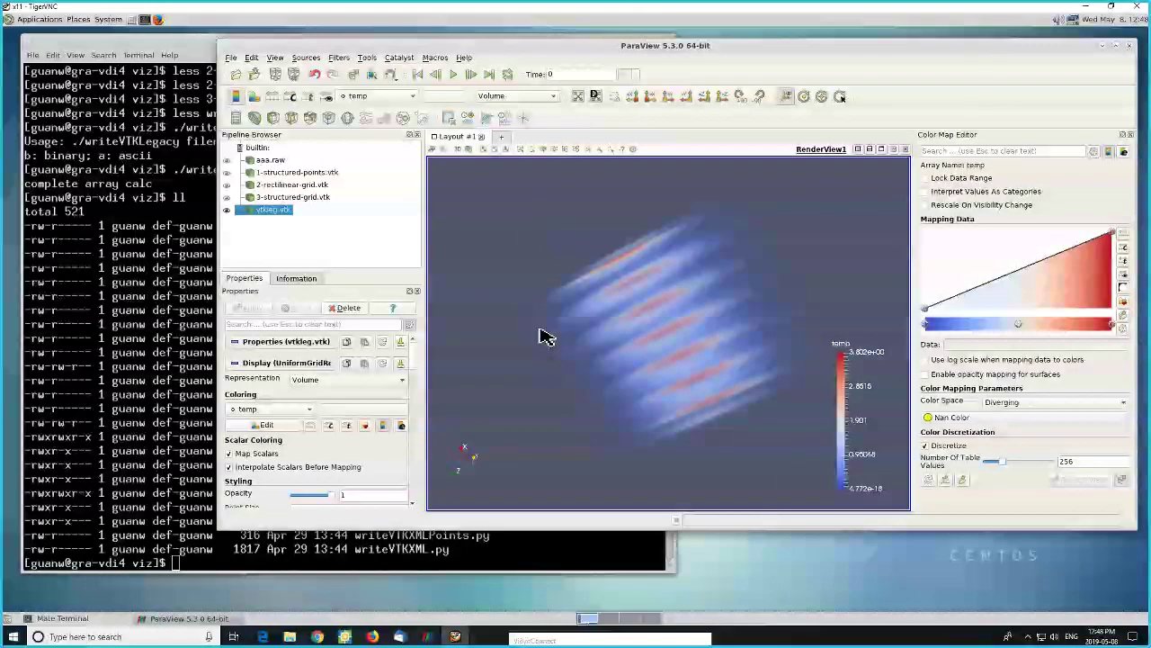
click(226, 210)
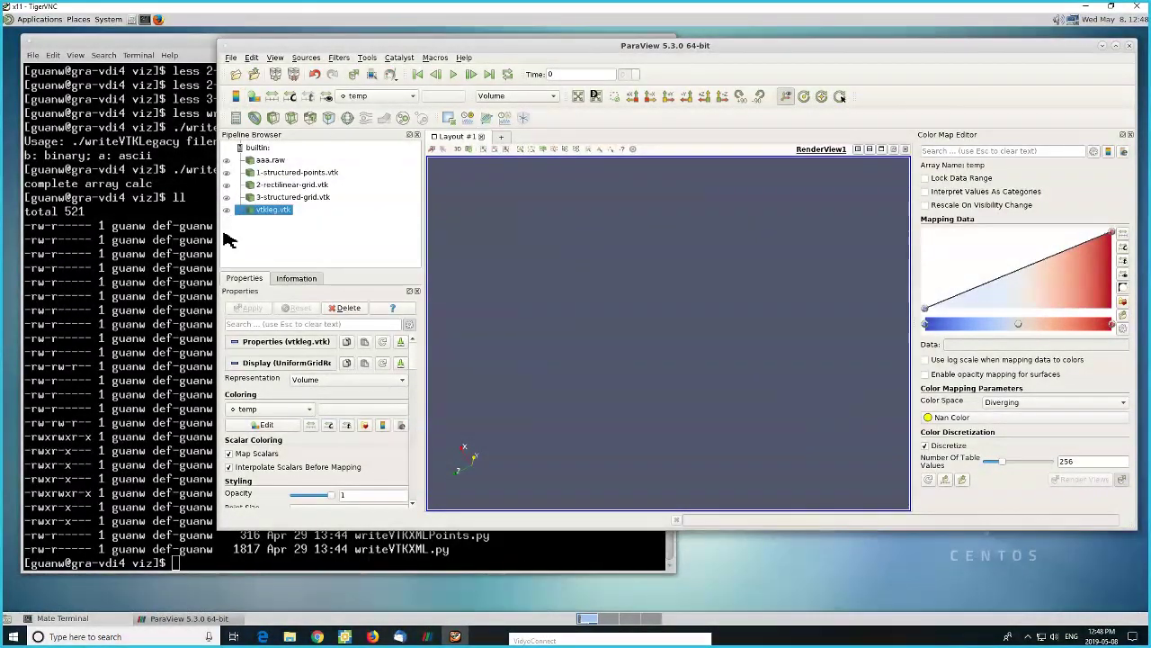
- Switch to the Mate Terminal and open writeNetCDF.cpp from the viz directory with less
click(189, 275)
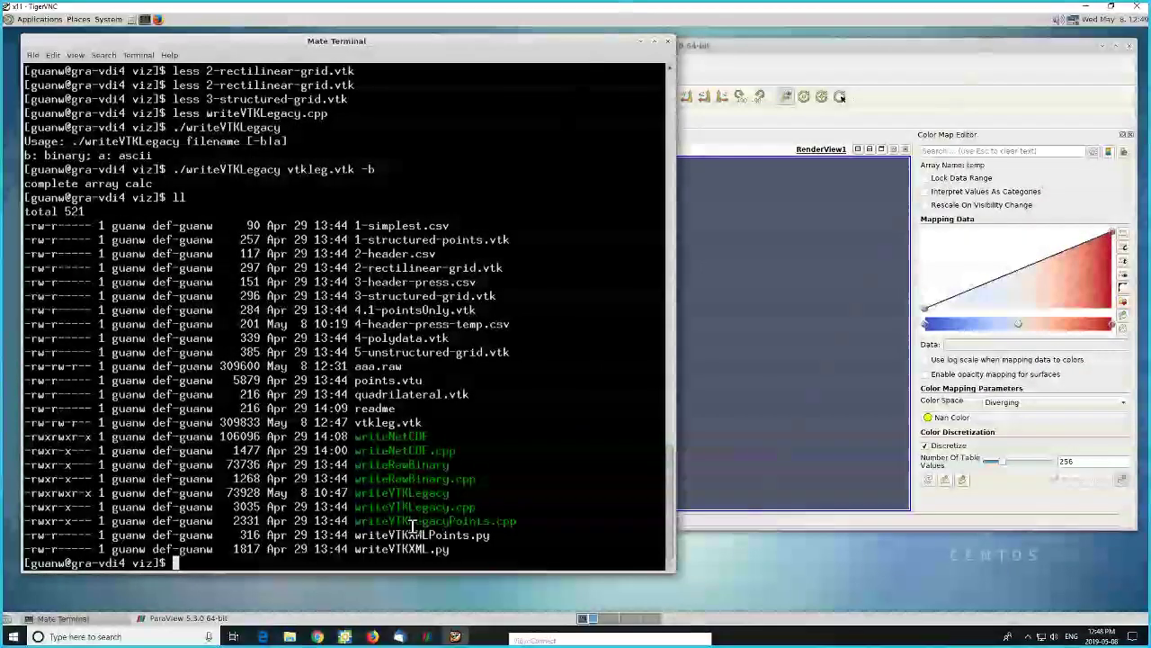
double_click(410, 554)
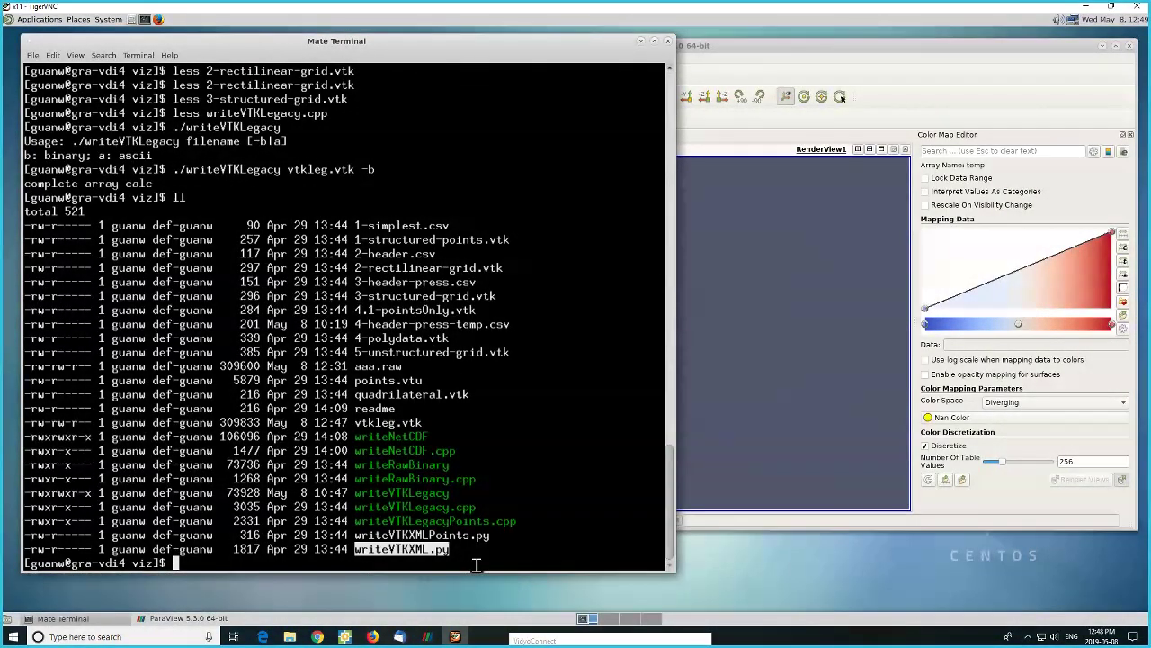
double_click(435, 452)
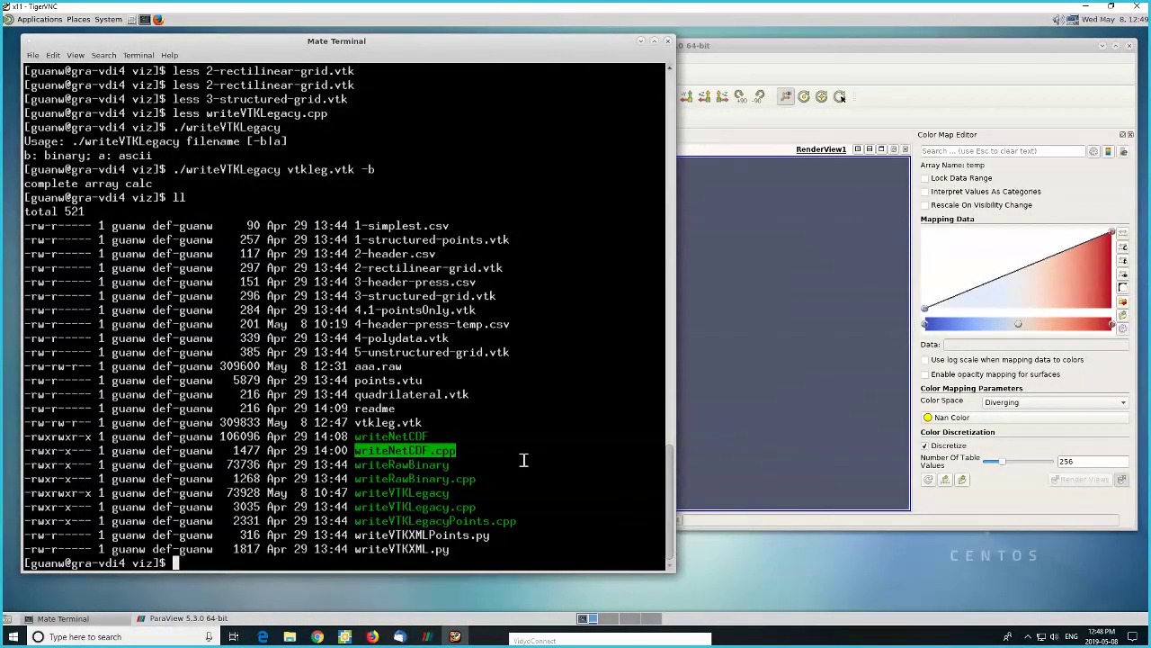
text(less)
middle_click(578, 389)
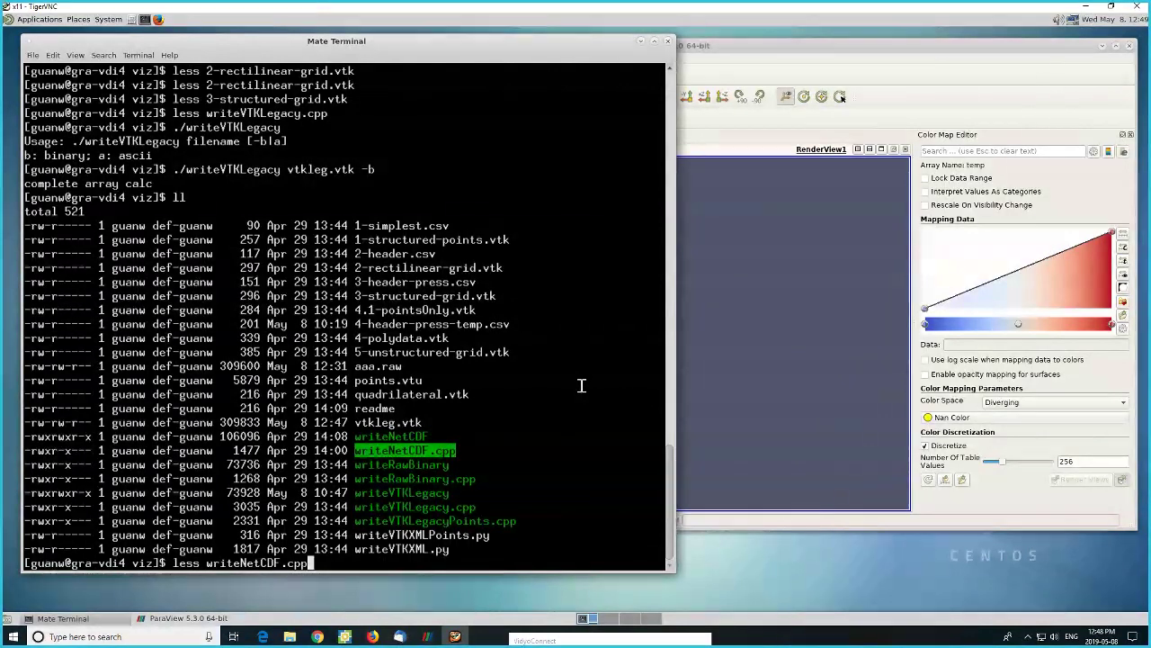
key(Return)
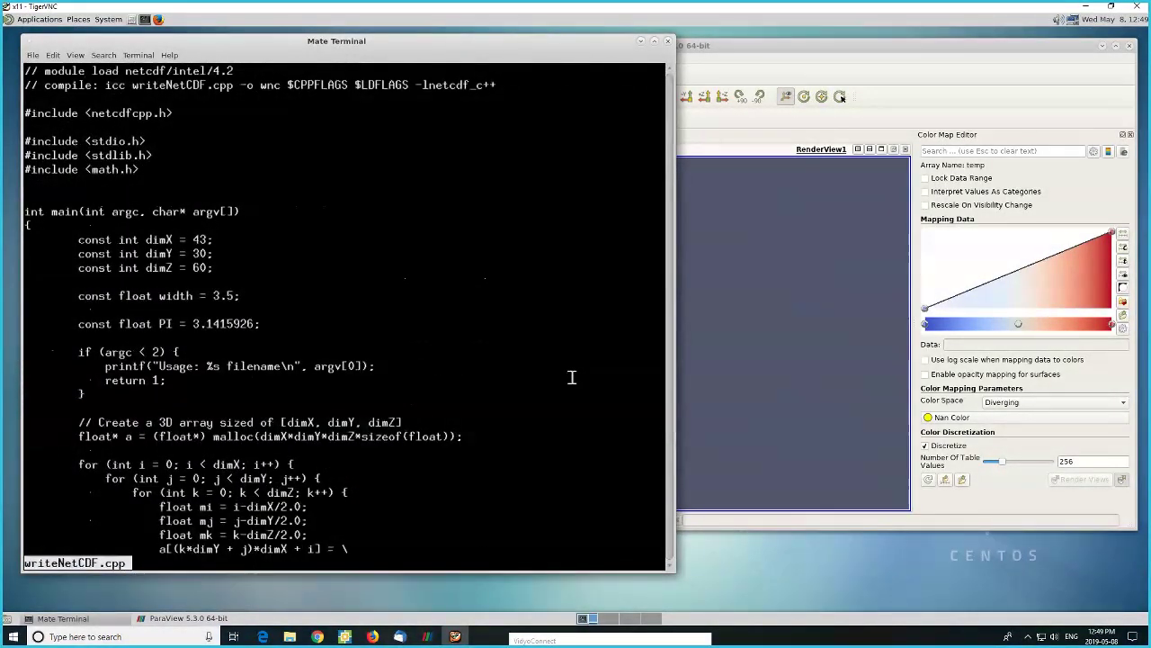
- Examine the header, the dimX, dimY and dimZ constants, and the array-filling loops in writeNetCDF.cpp
scroll(571, 378, down, 4)
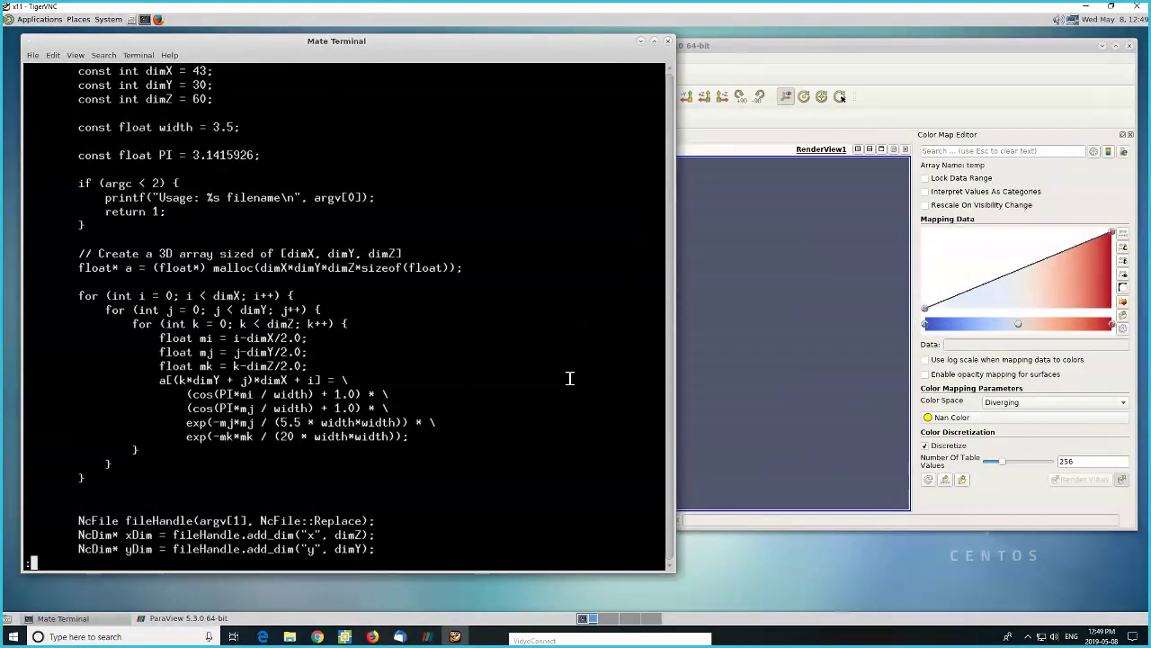
scroll(569, 377, up, 4)
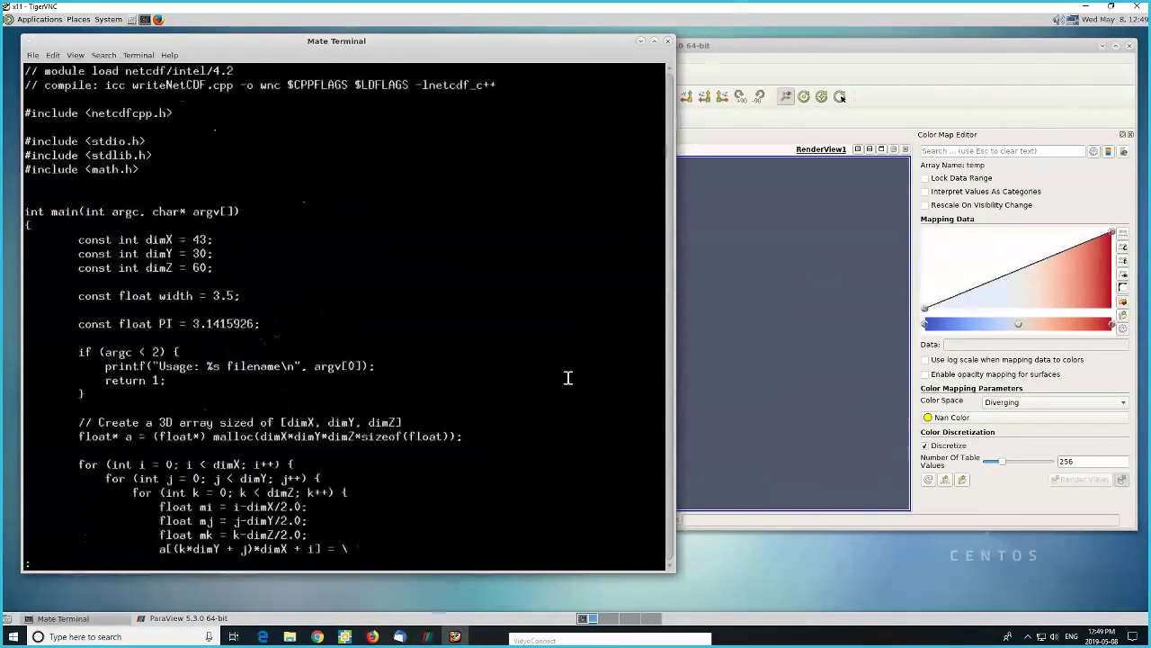
scroll(568, 378, down, 1)
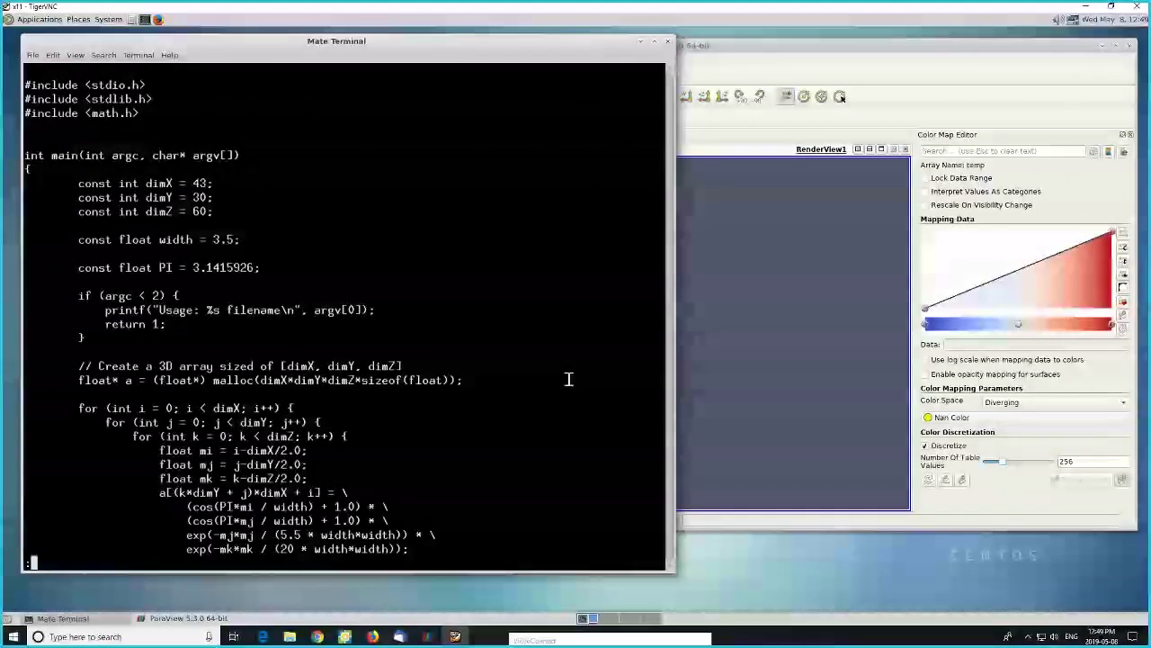
scroll(569, 378, down, 1)
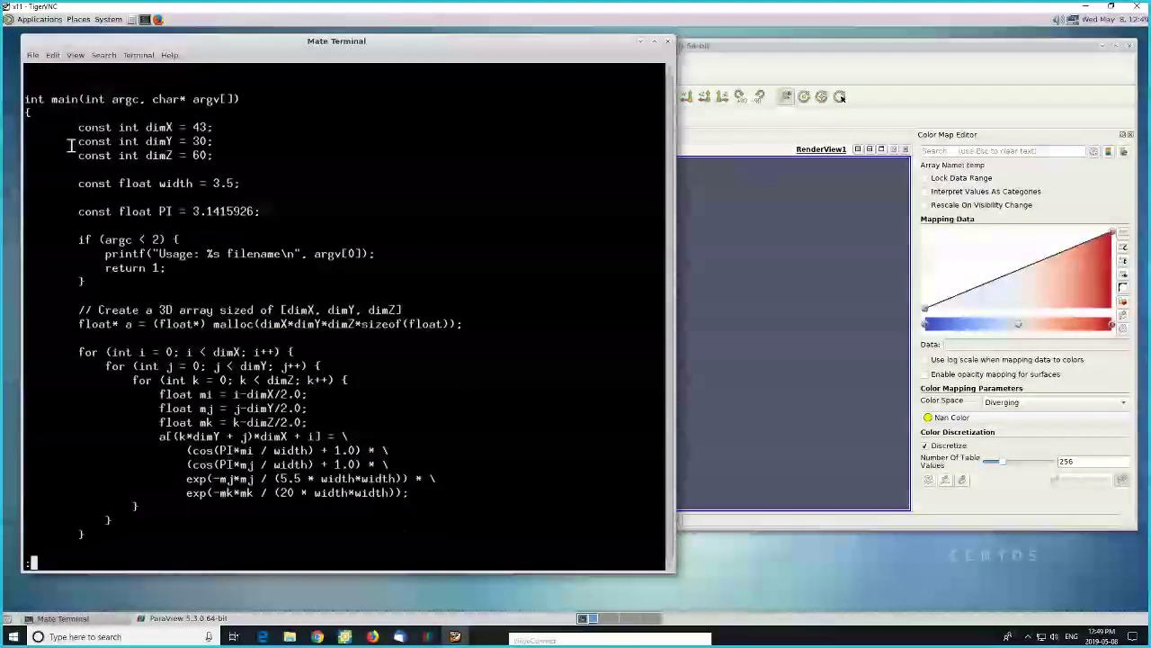
drag(30, 129, 285, 154)
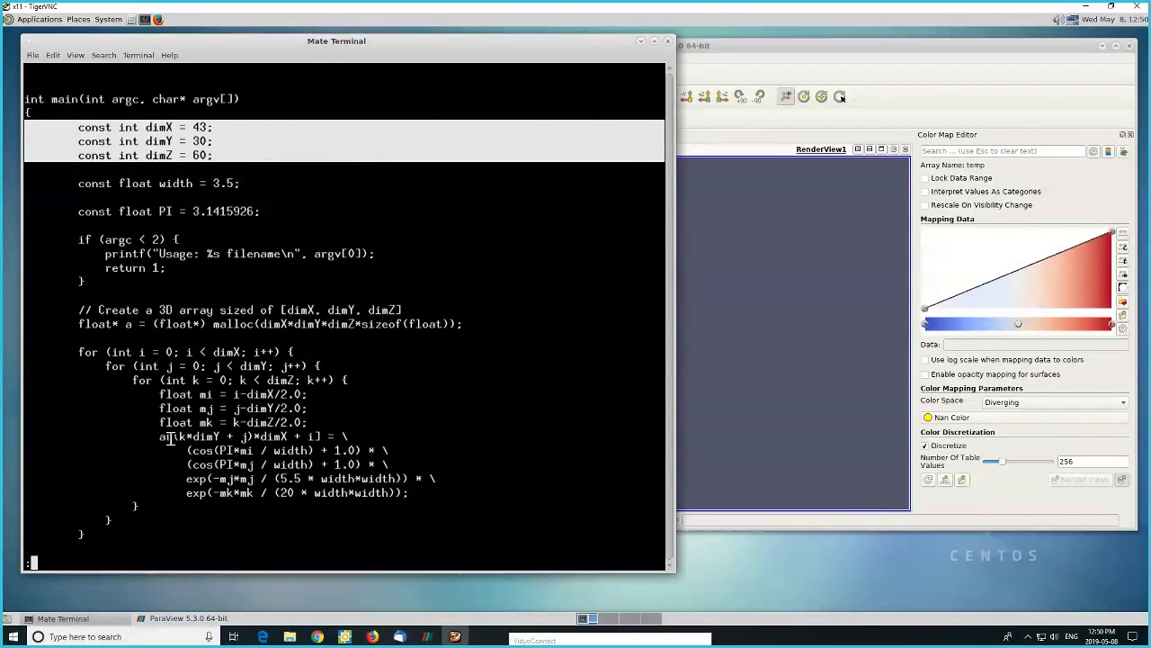
mouse_move(165, 441)
mouse_down()
mouse_move(192, 439)
mouse_move(171, 439)
mouse_up()
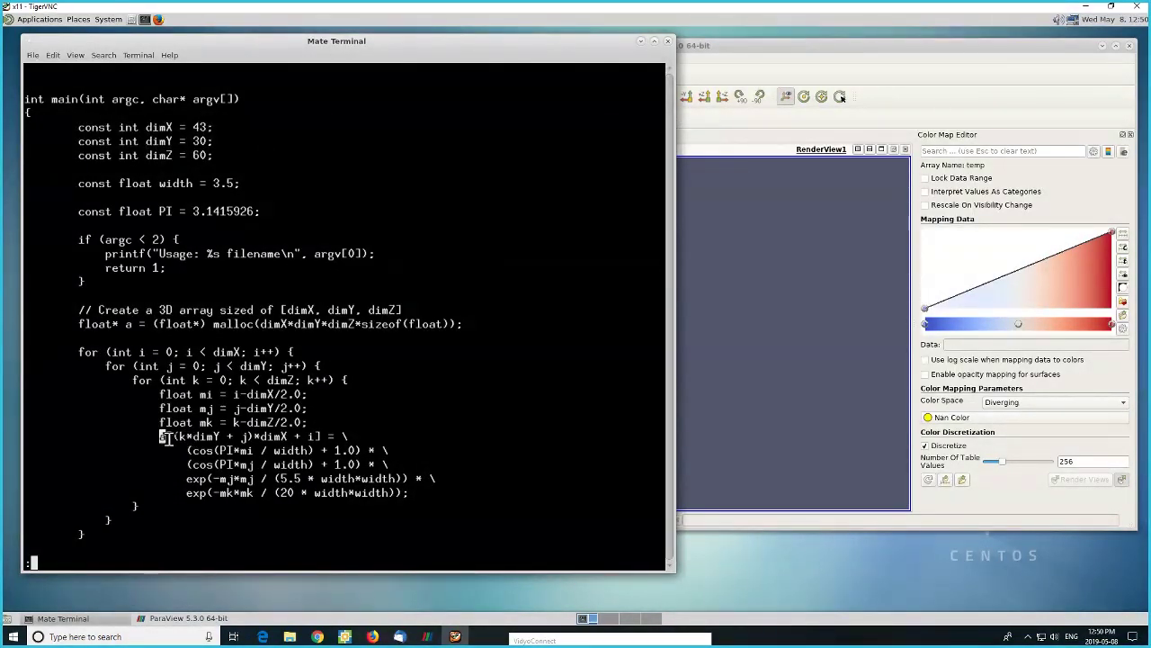
- Examine the NetCDF output code at the end of the source, covering the NcFile creation arguments and the add_dim calls
scroll(216, 429, down, 4)
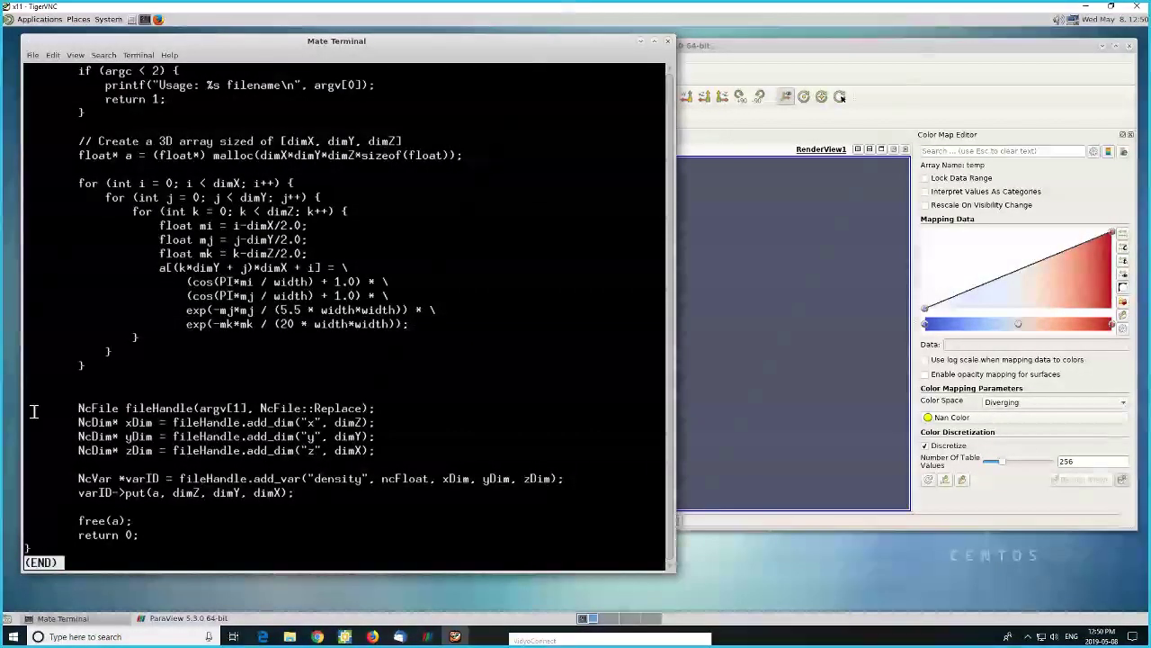
drag(36, 408, 405, 504)
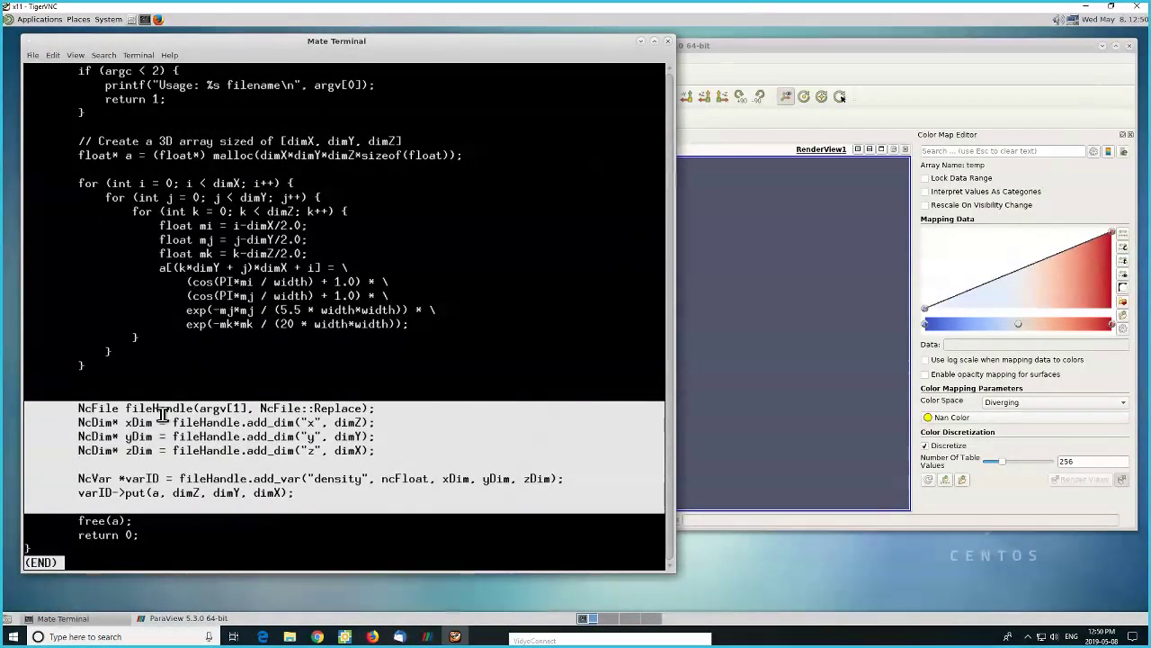
drag(200, 408, 244, 410)
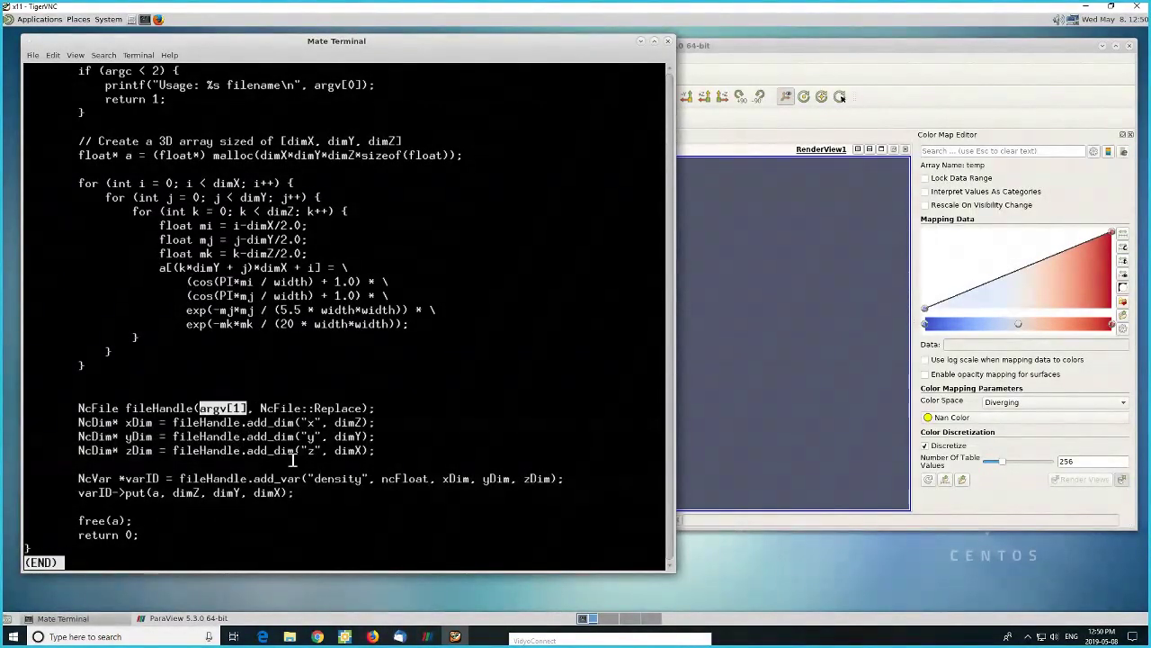
double_click(331, 410)
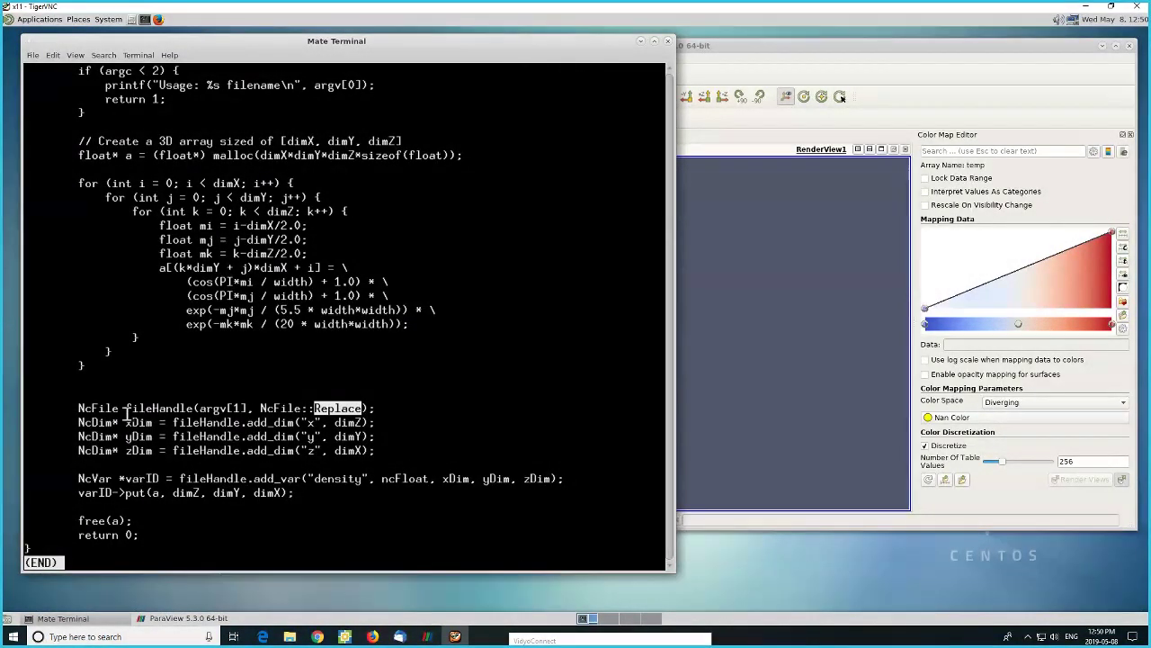
double_click(191, 424)
click(223, 429)
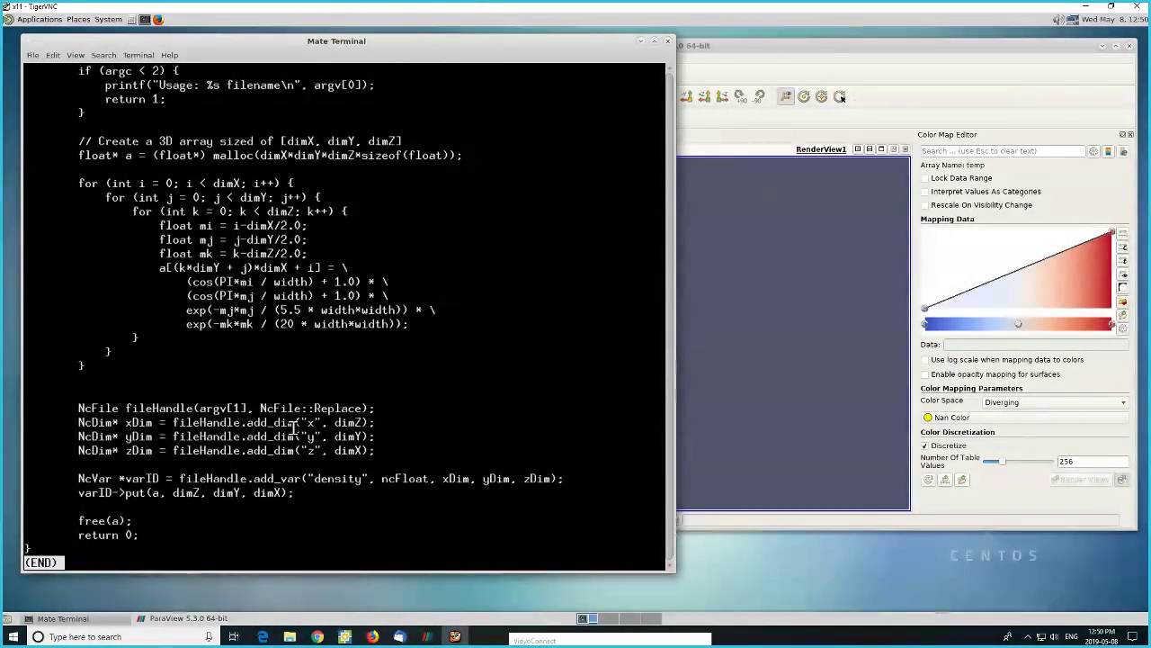
double_click(361, 423)
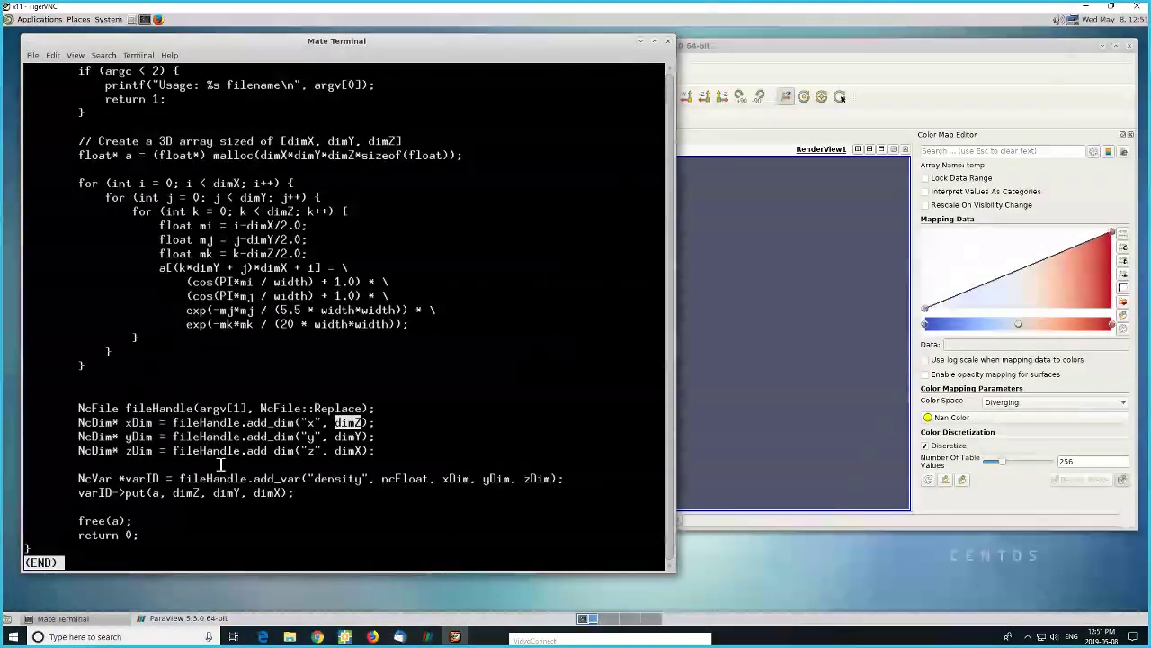
- Examine the "density" variable definition with its type and dimensions, the put call and the array release, and leave the less viewer
double_click(155, 493)
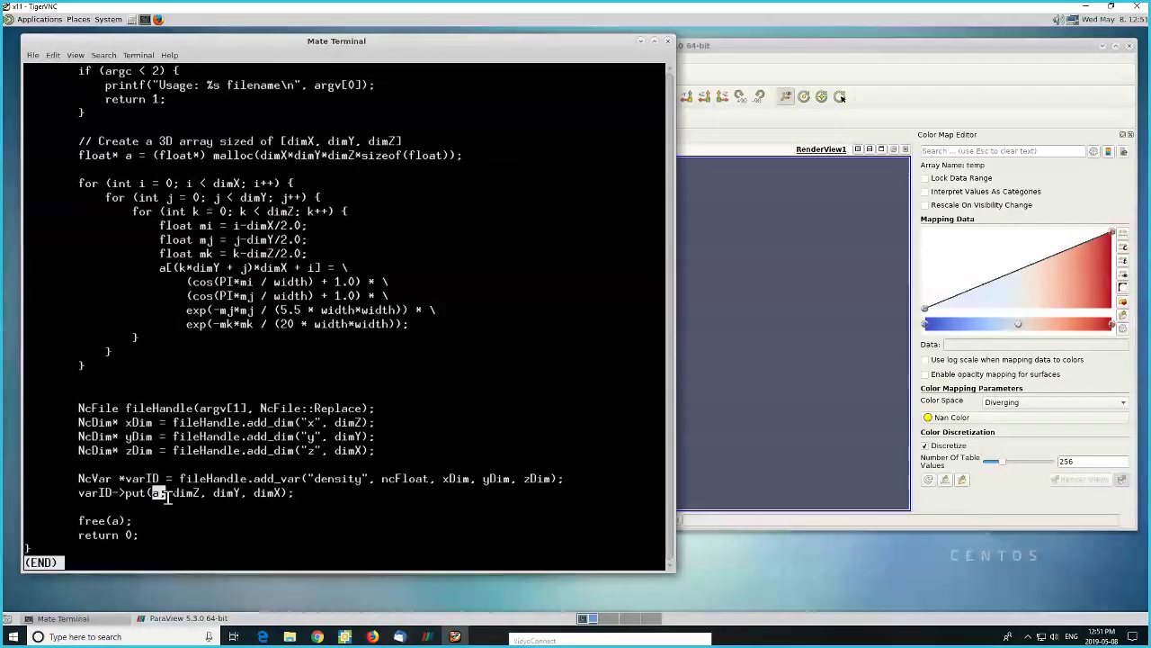
click(169, 497)
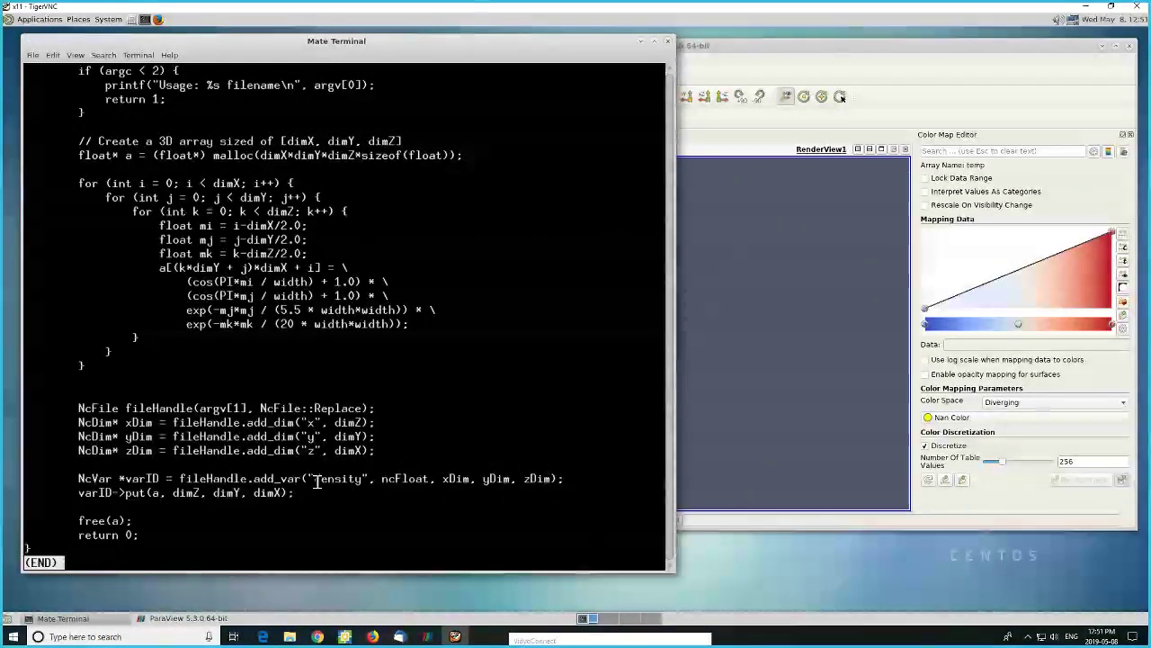
drag(312, 479, 373, 480)
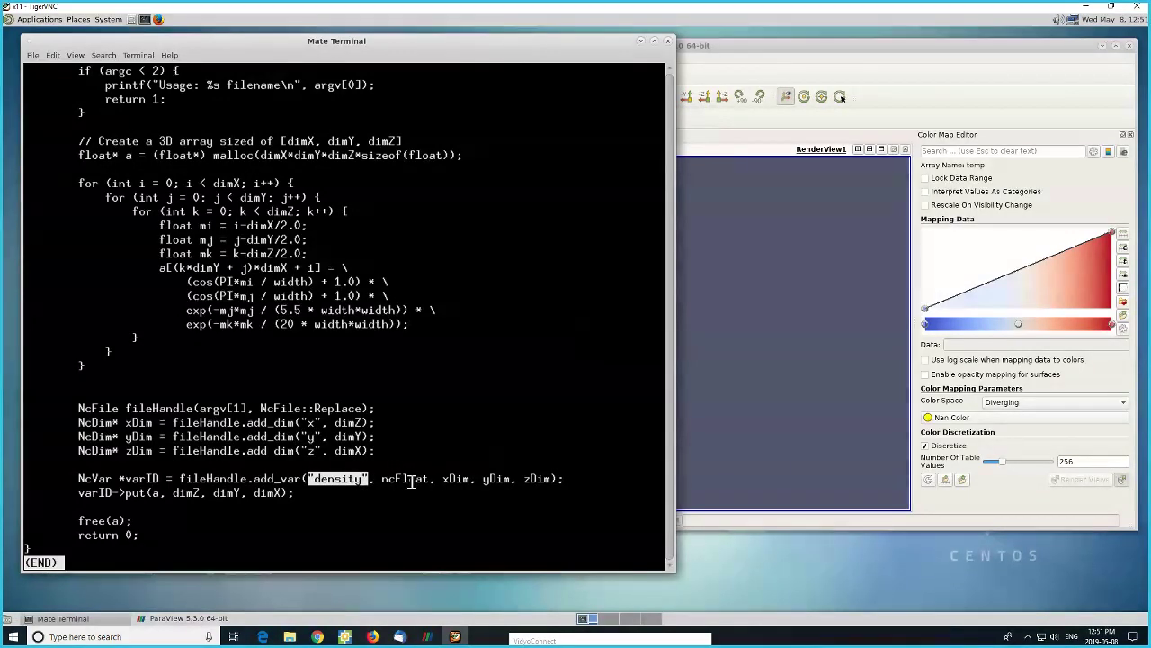
double_click(406, 479)
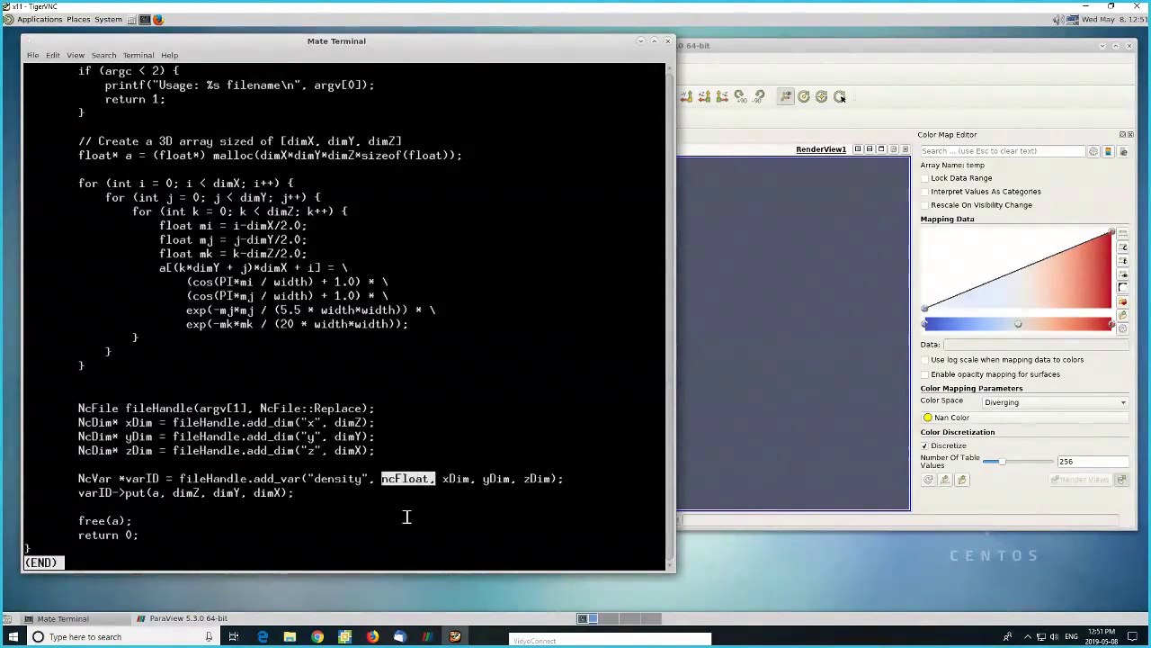
click(452, 483)
drag(449, 483, 558, 483)
double_click(138, 422)
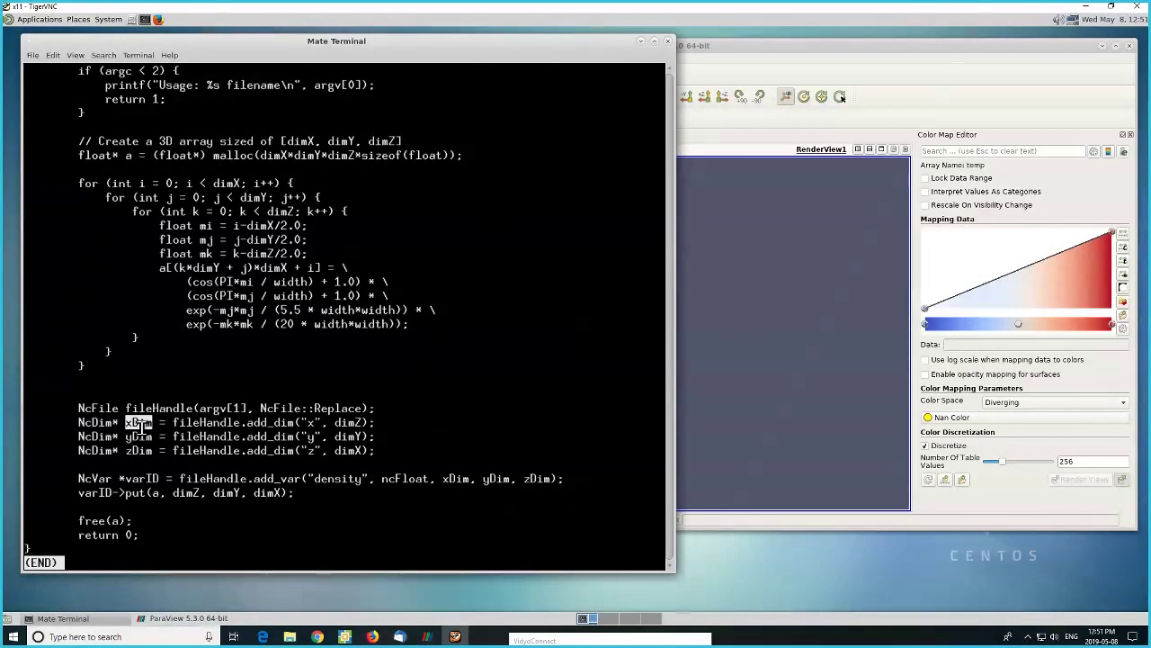
double_click(137, 437)
double_click(140, 451)
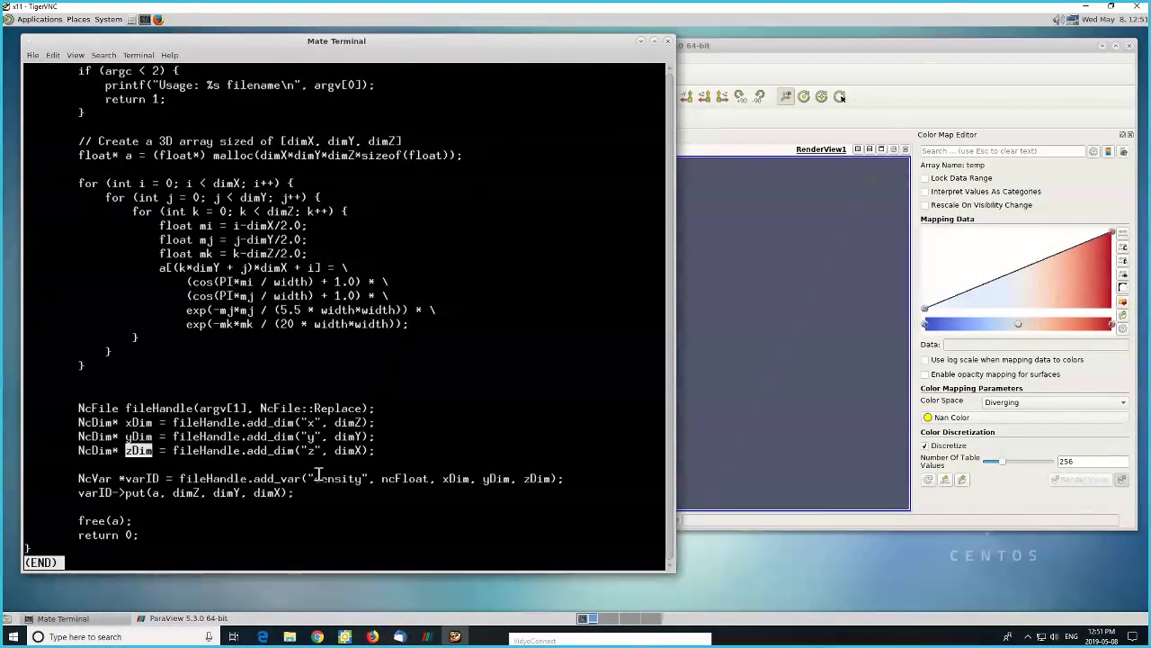
triple_click(324, 520)
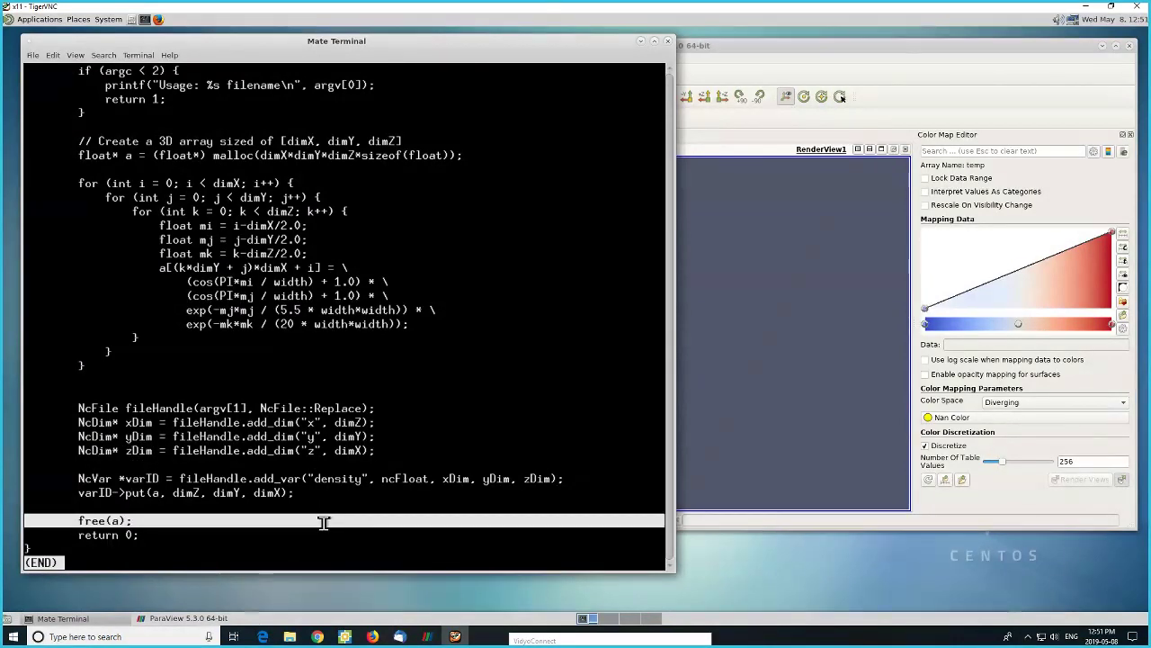
click(324, 523)
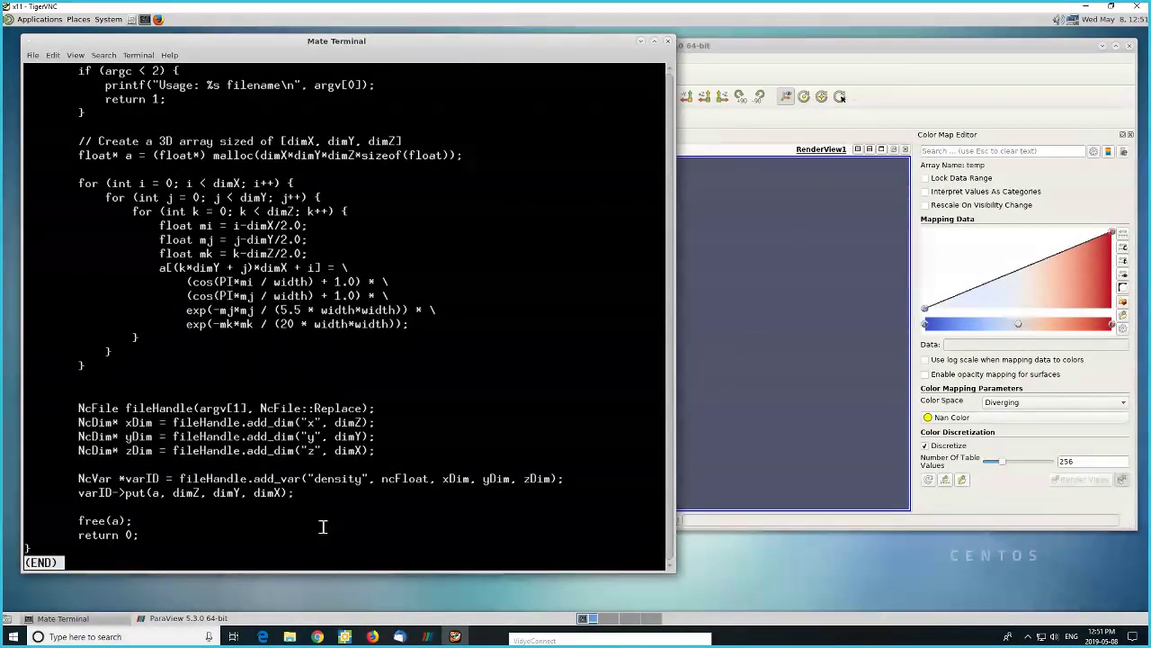
key(q)
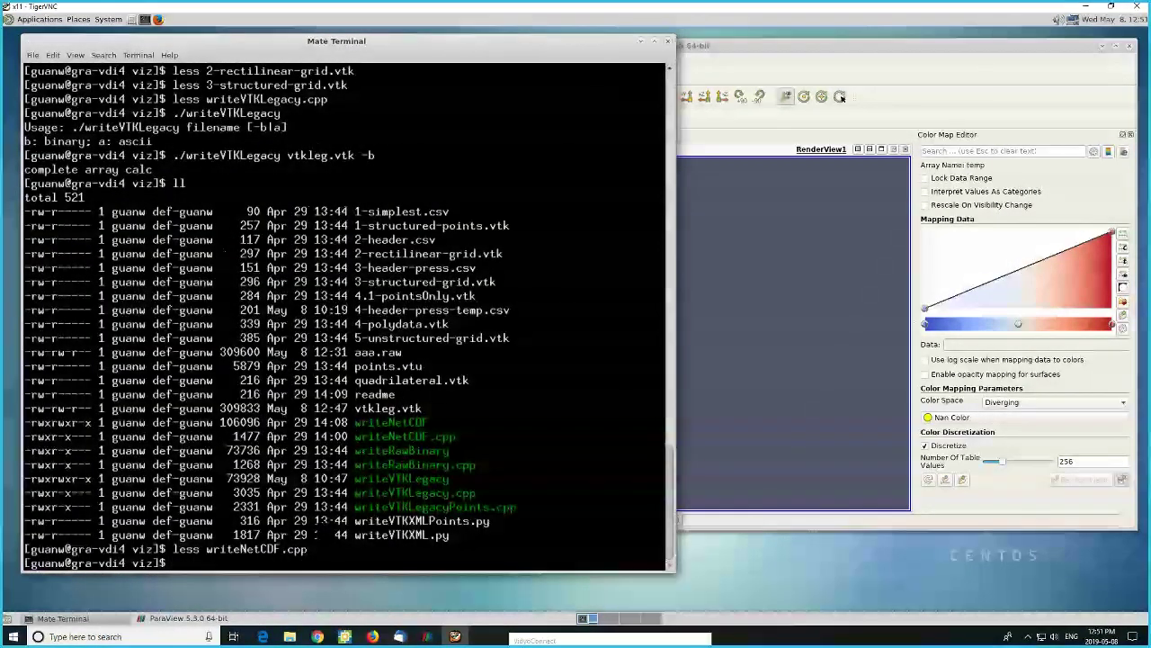
- Run ./writeNetCDF with the output file bbb.nc, and list the directory contents with ll
text(./)
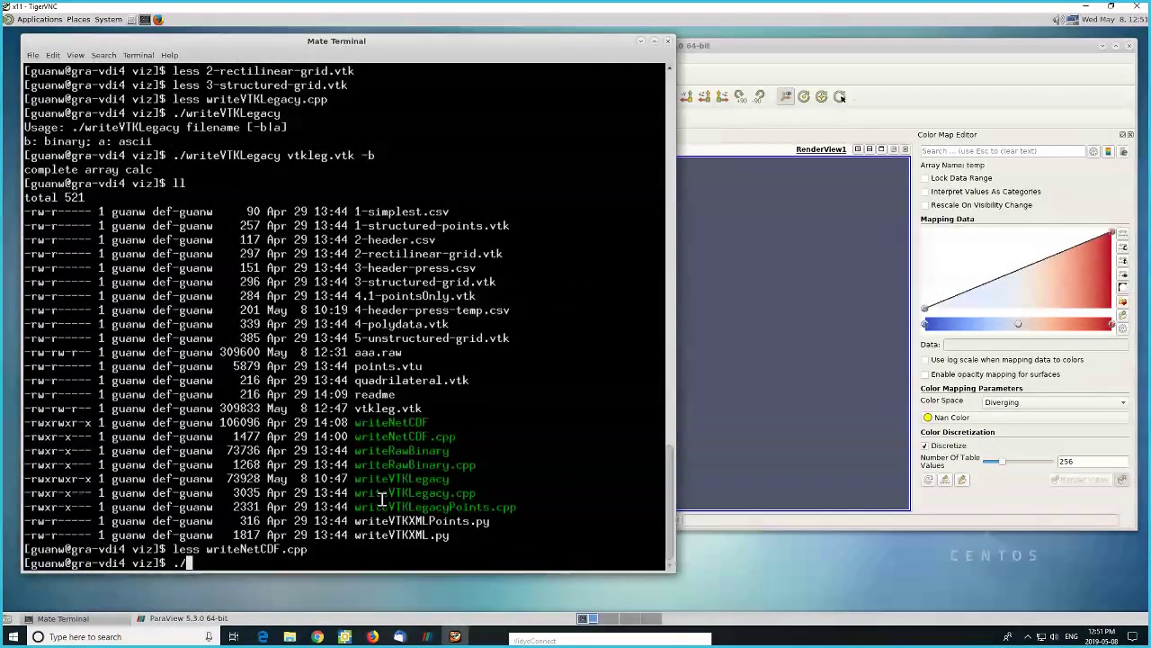
double_click(419, 423)
middle_click(415, 480)
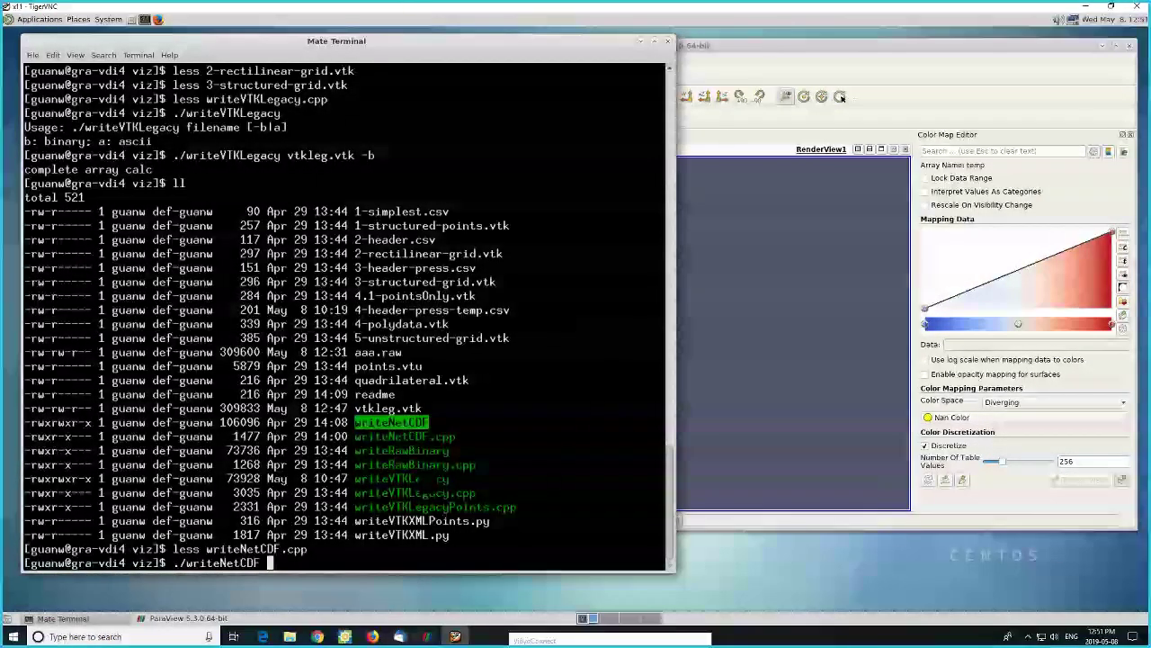
text(bbb)
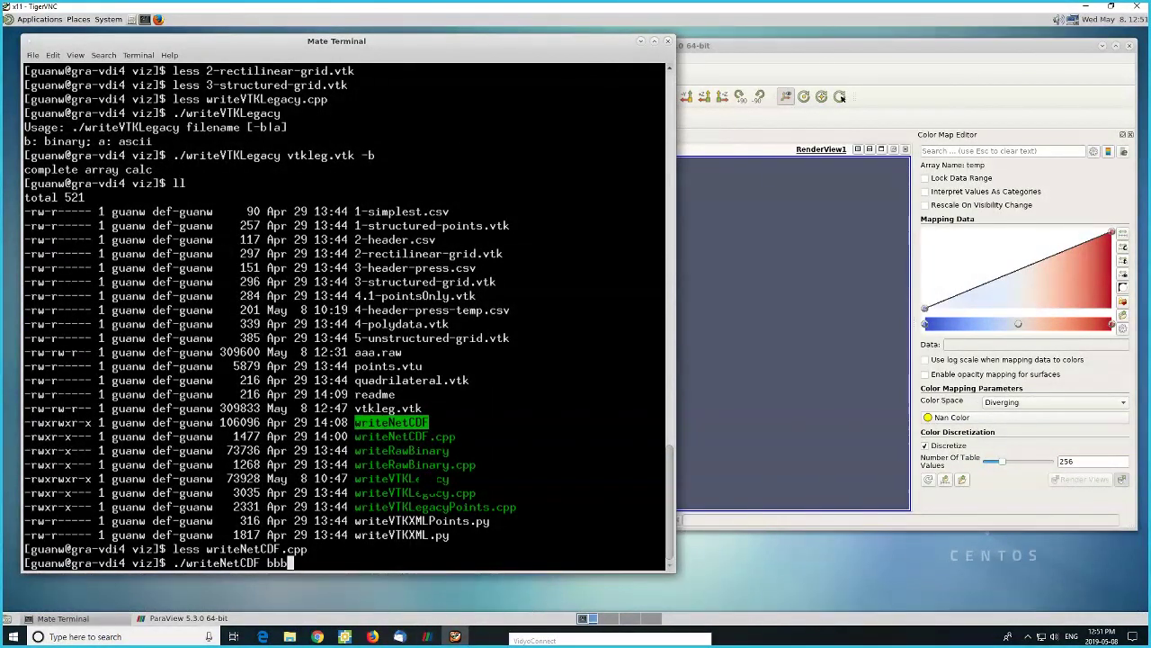
text(.nc)
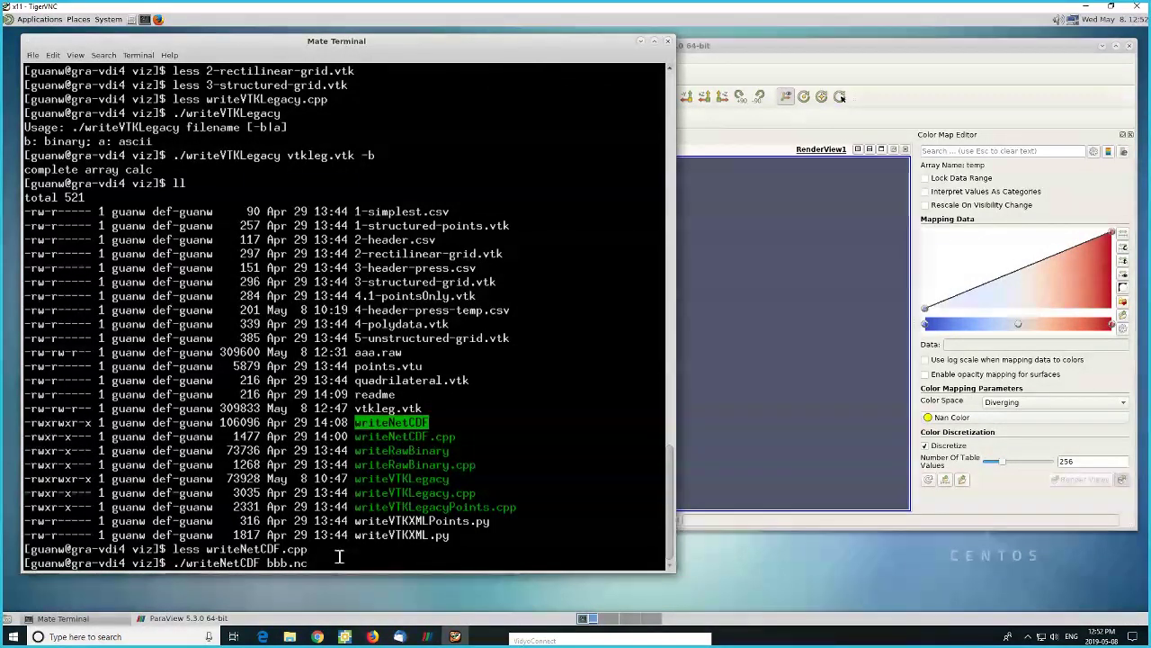
key(Return)
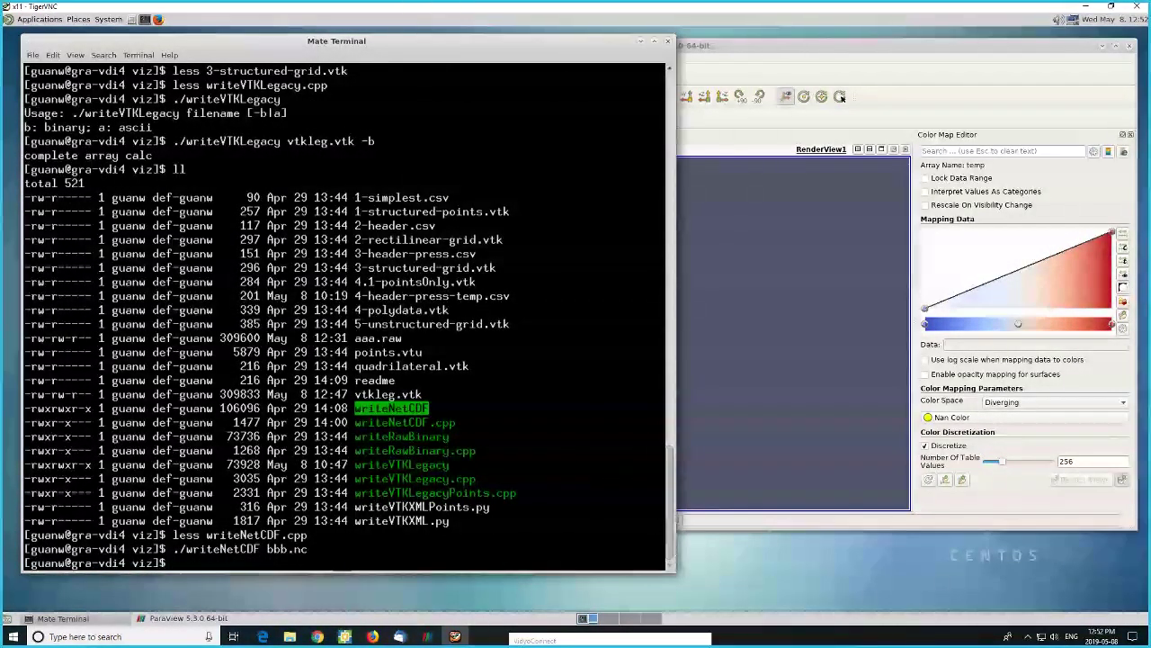
text(ll)
key(Return)
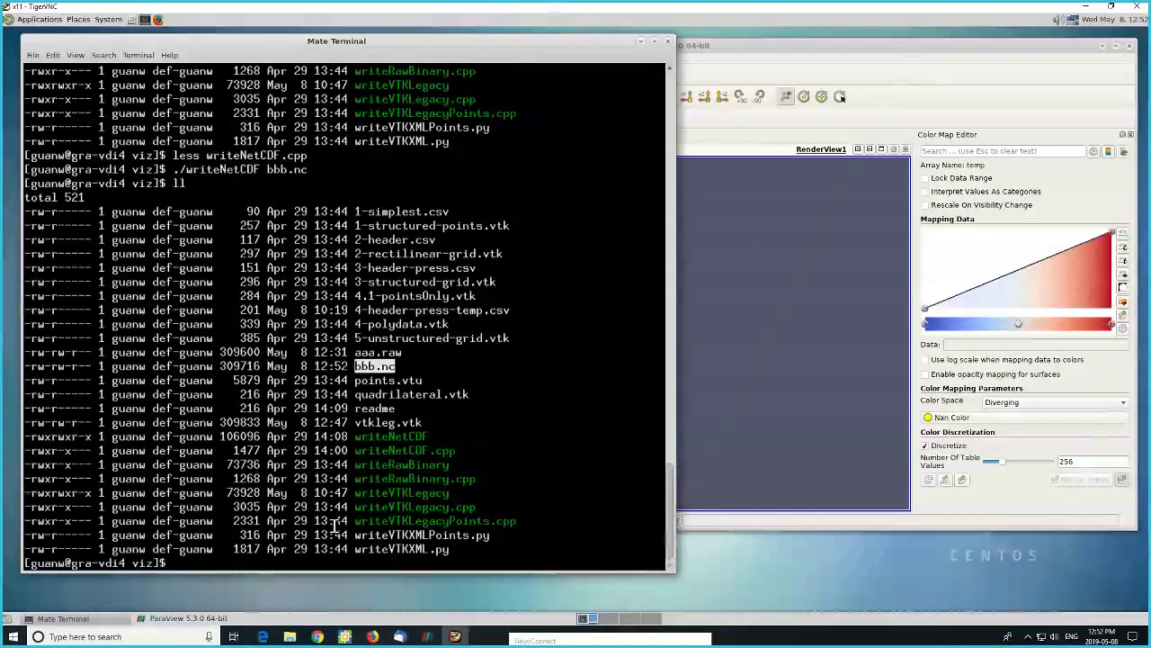
- Switch to ParaView and load bbb.nc with the "NetCDF files generic and CF conventions" reader, applying the default reader properties
click(740, 46)
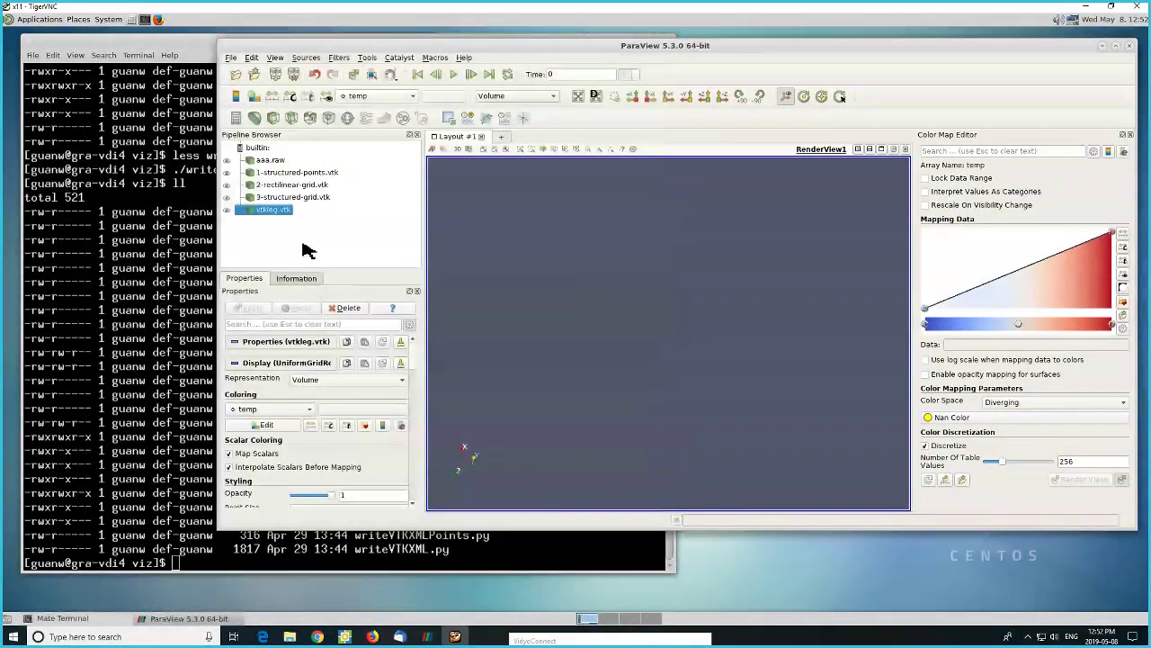
click(236, 73)
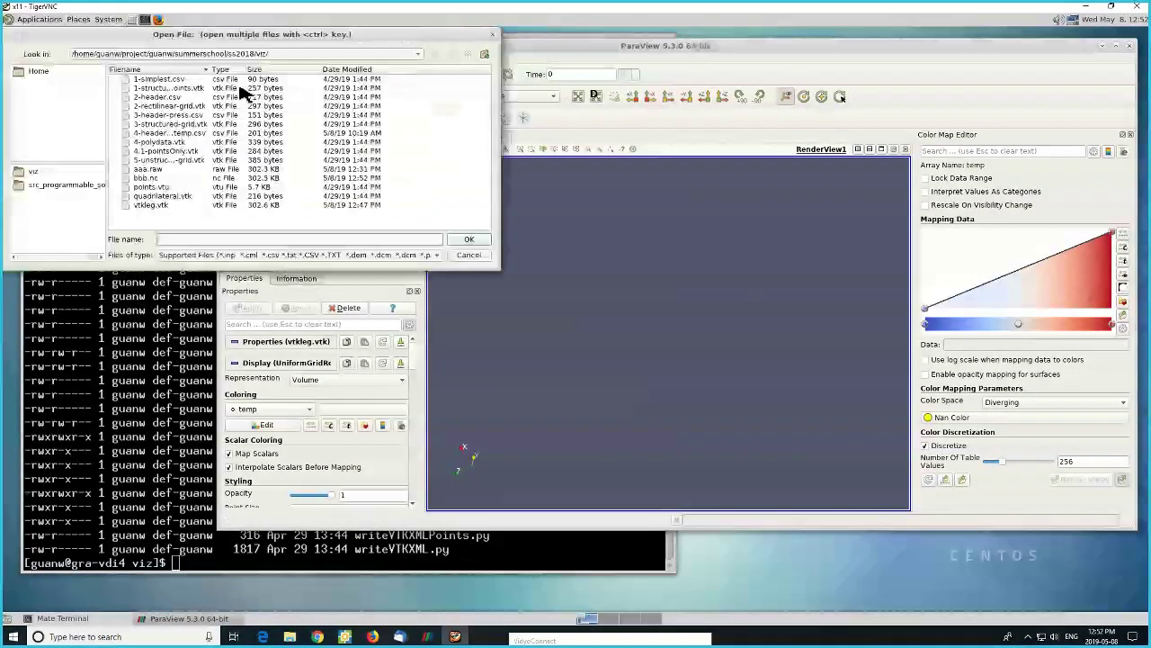
click(147, 179)
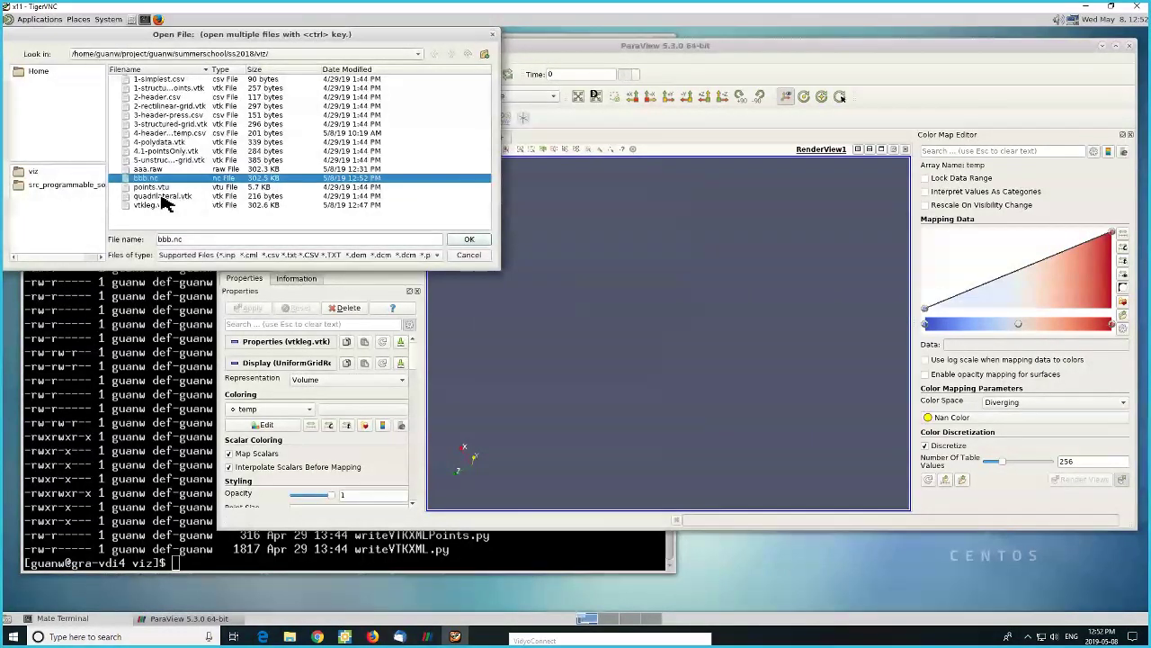
click(468, 241)
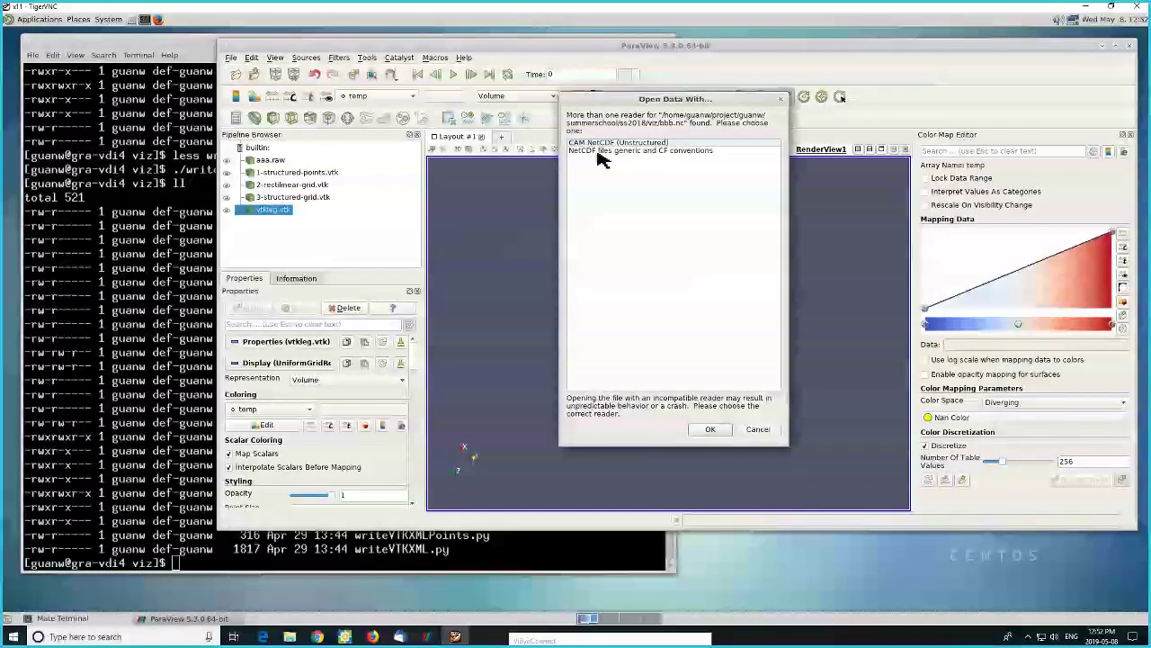
click(641, 151)
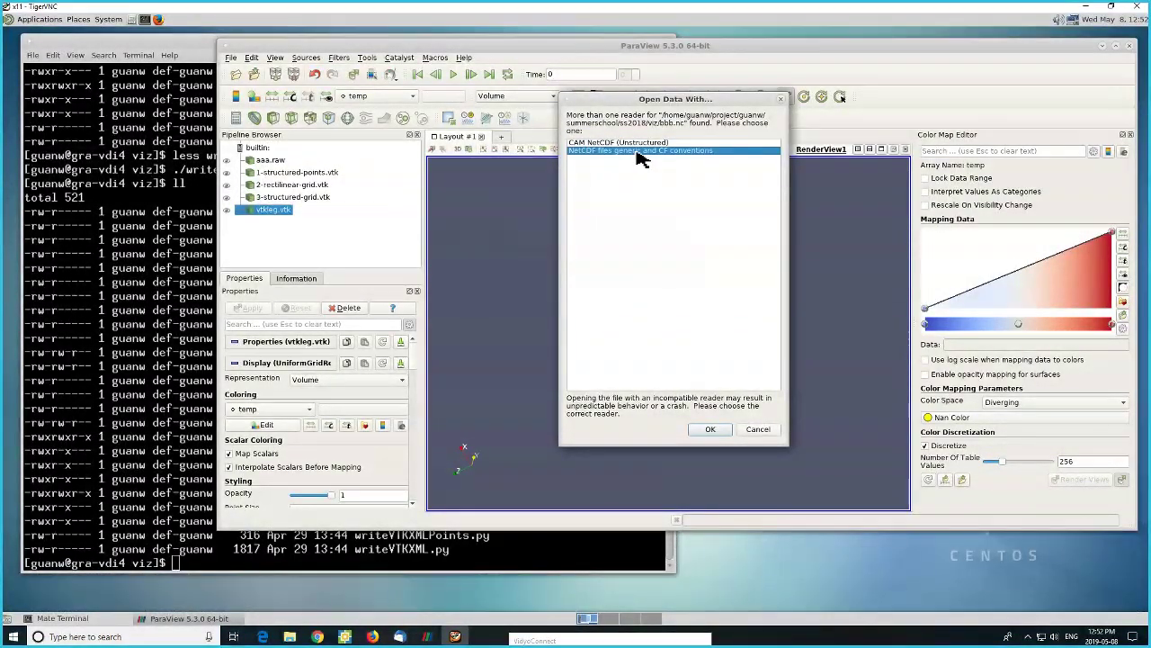
click(710, 430)
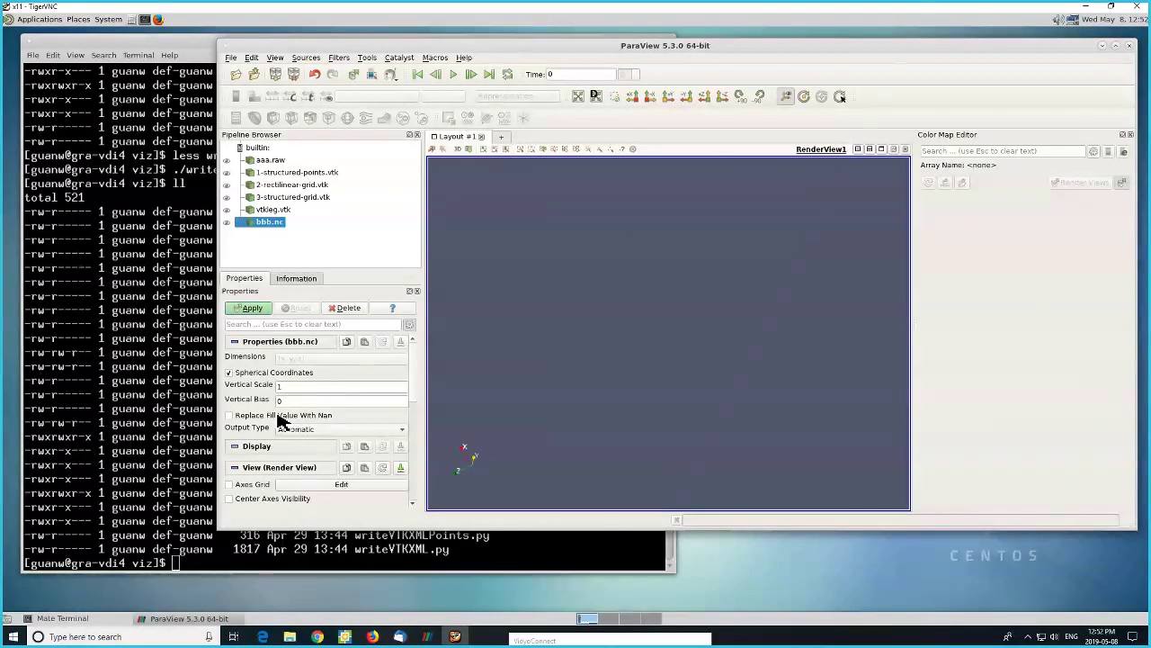
click(253, 309)
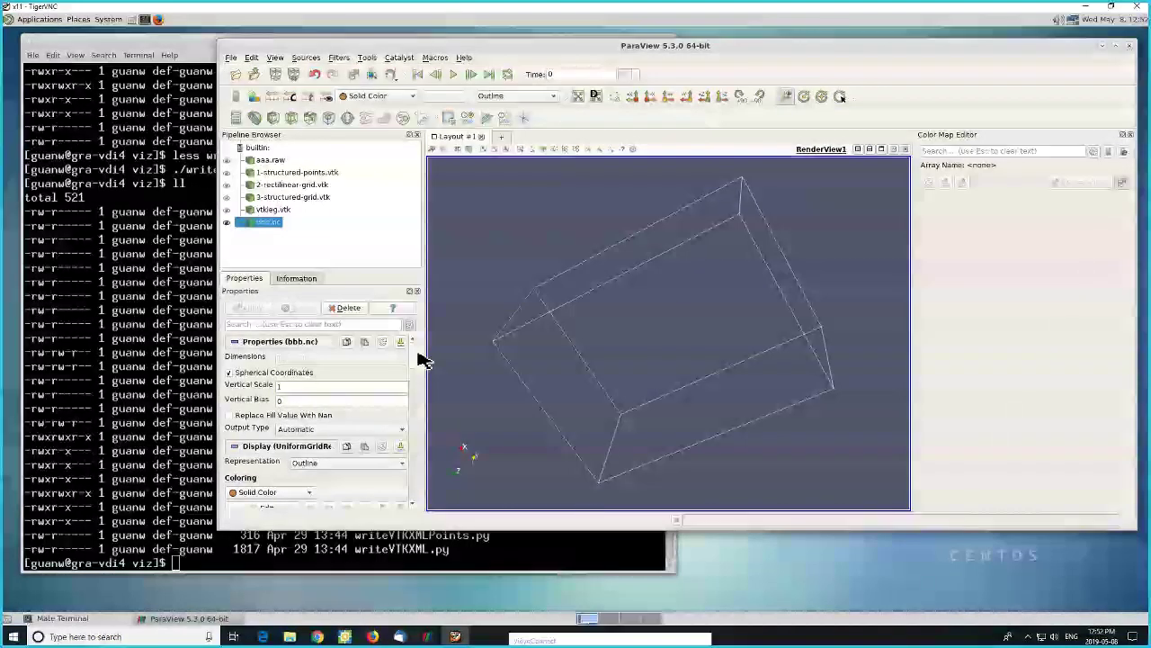
- Display the bbb.nc dataset as Surface and color it by the density array
scroll(419, 360, down, 5)
click(404, 402)
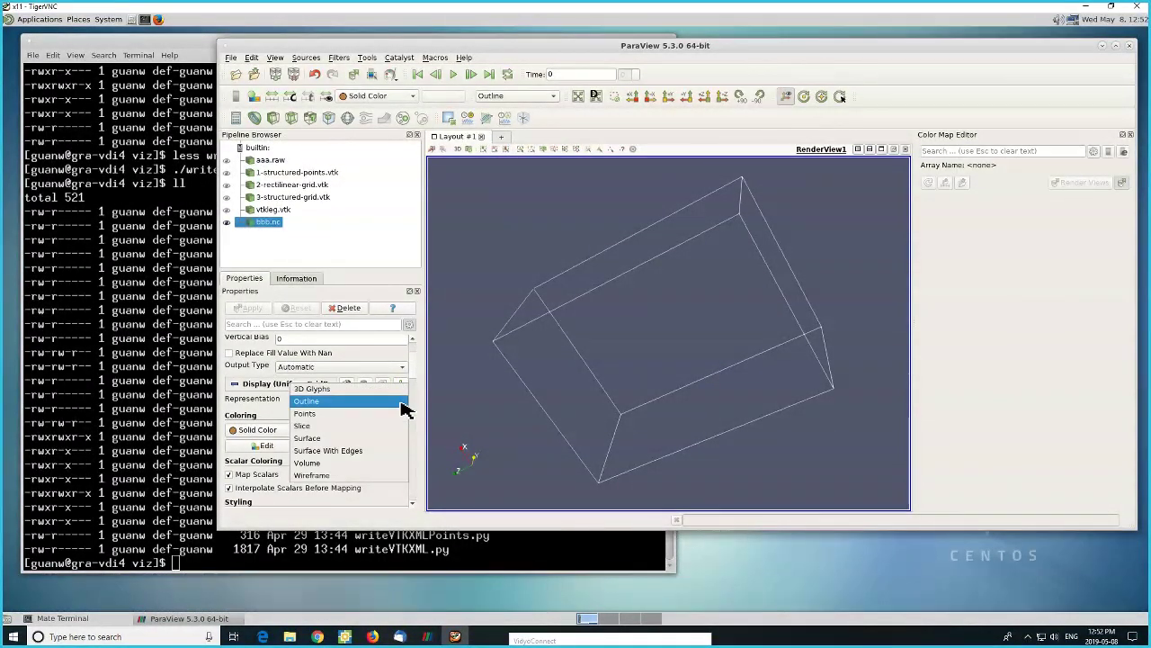
click(360, 438)
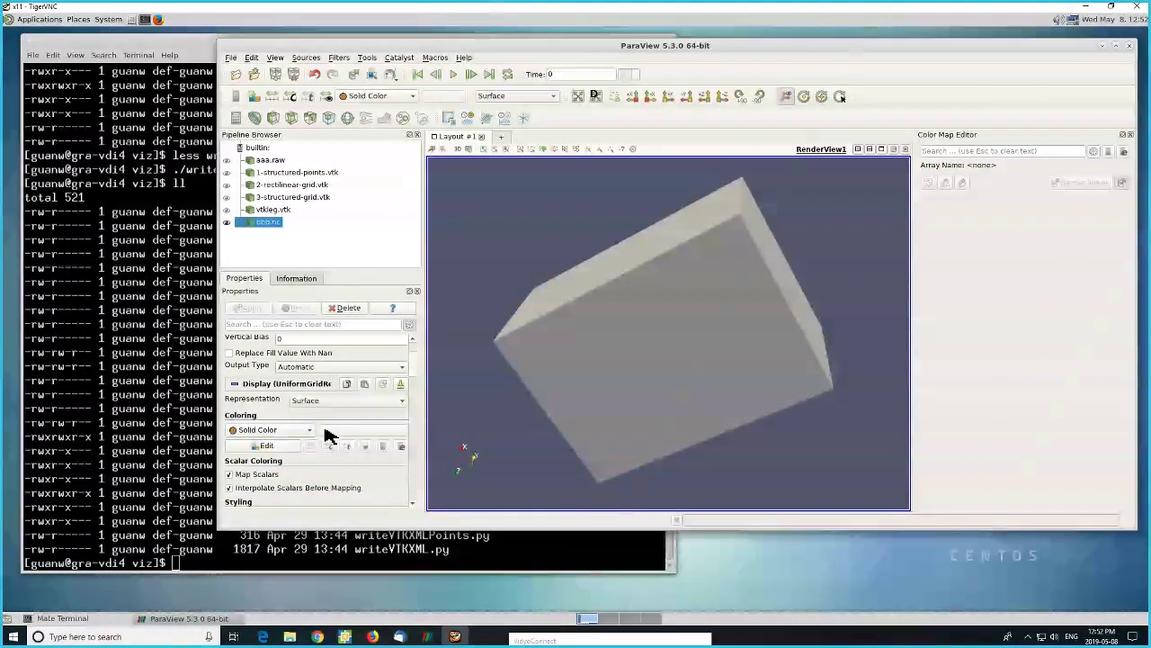
click(317, 434)
click(308, 448)
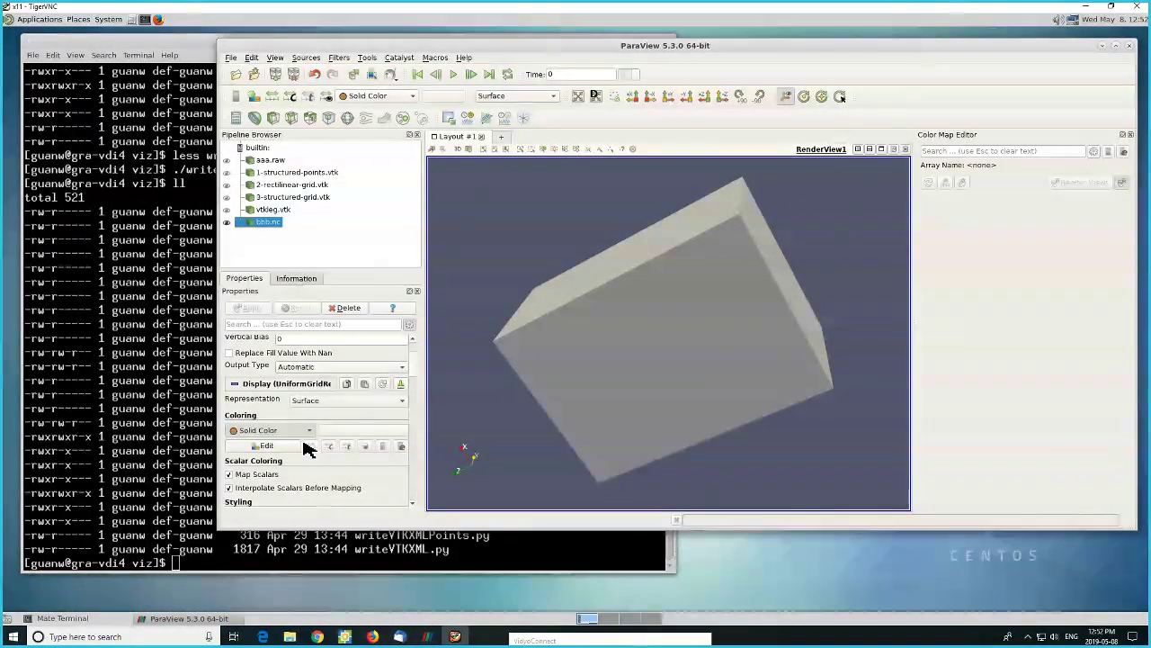
drag(518, 295, 476, 373)
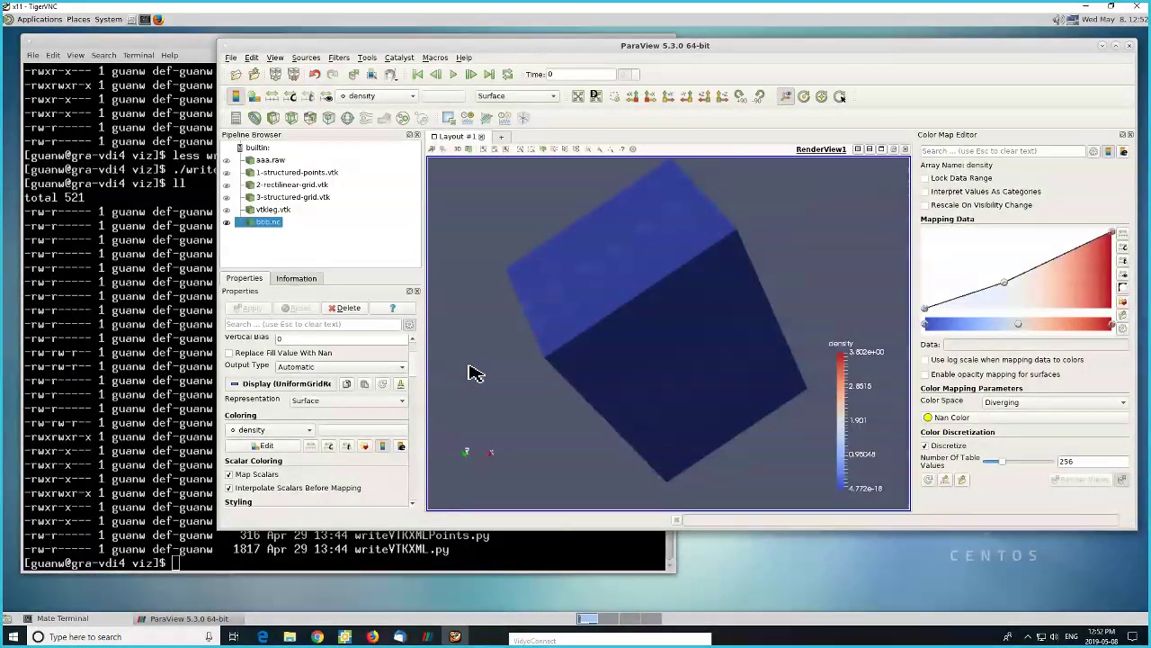
- Change the bbb.nc representation to Volume and inspect the density rendering from another angle
click(399, 402)
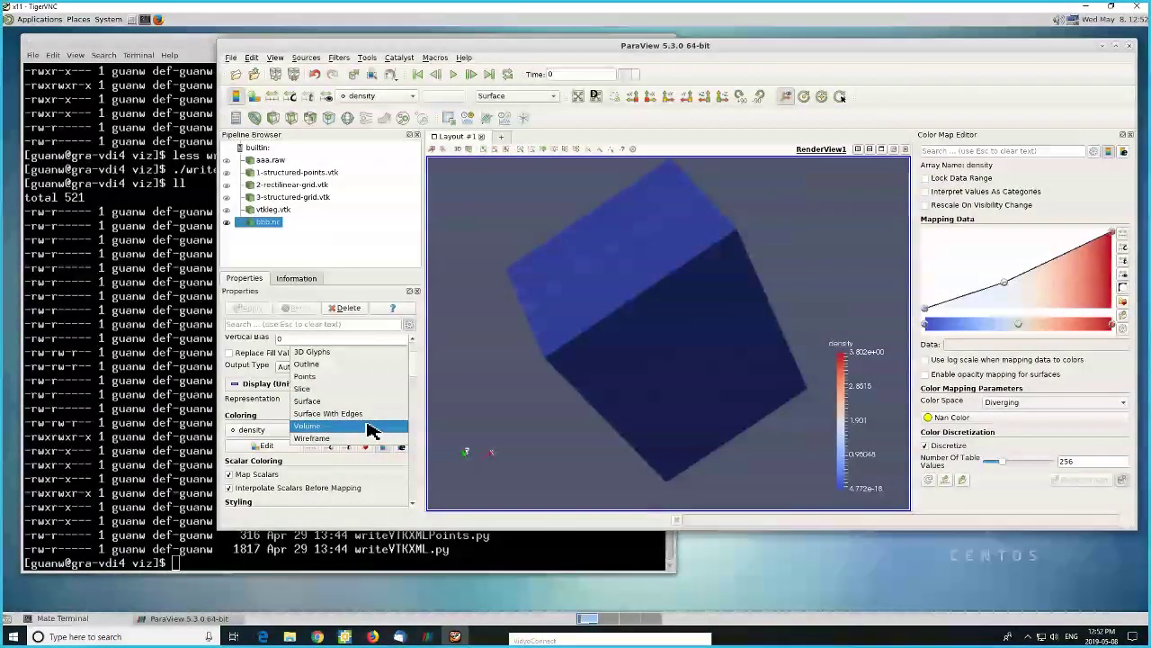
click(381, 429)
drag(576, 249, 548, 301)
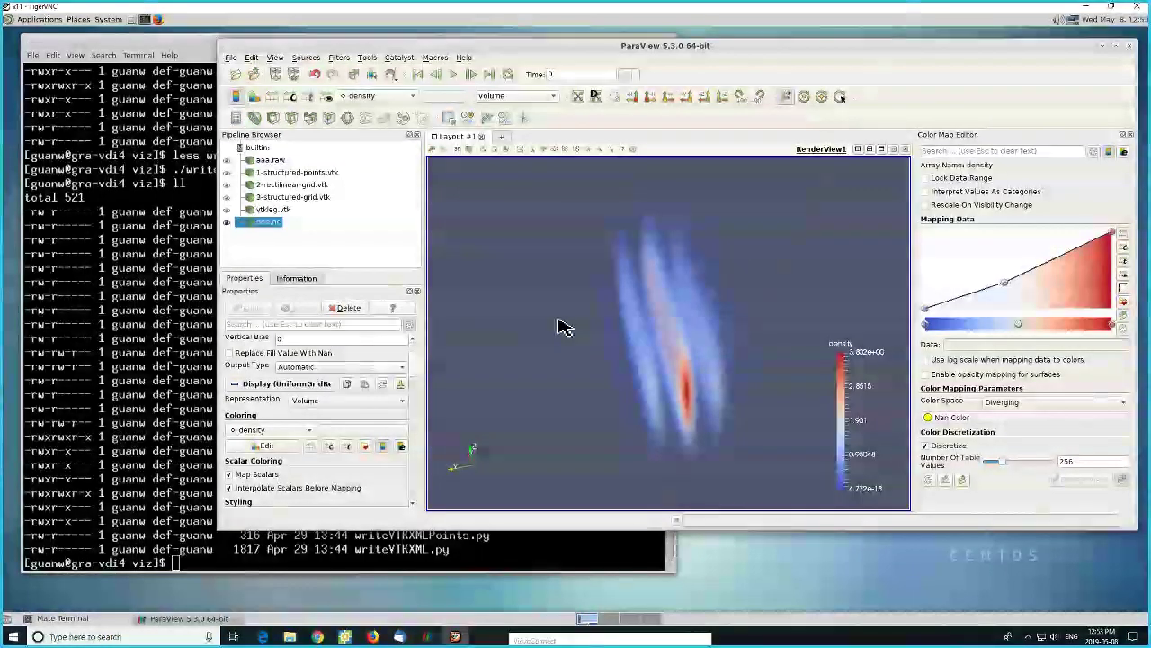